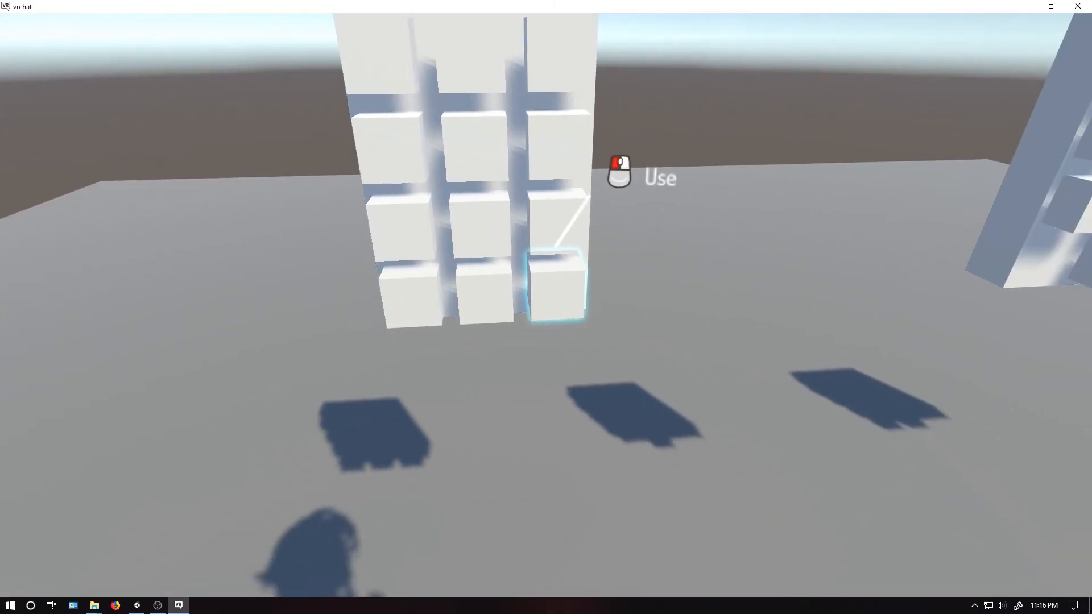
- Test the first keypad in the running VRChat world by entering its code on the number blocks
click(546, 306)
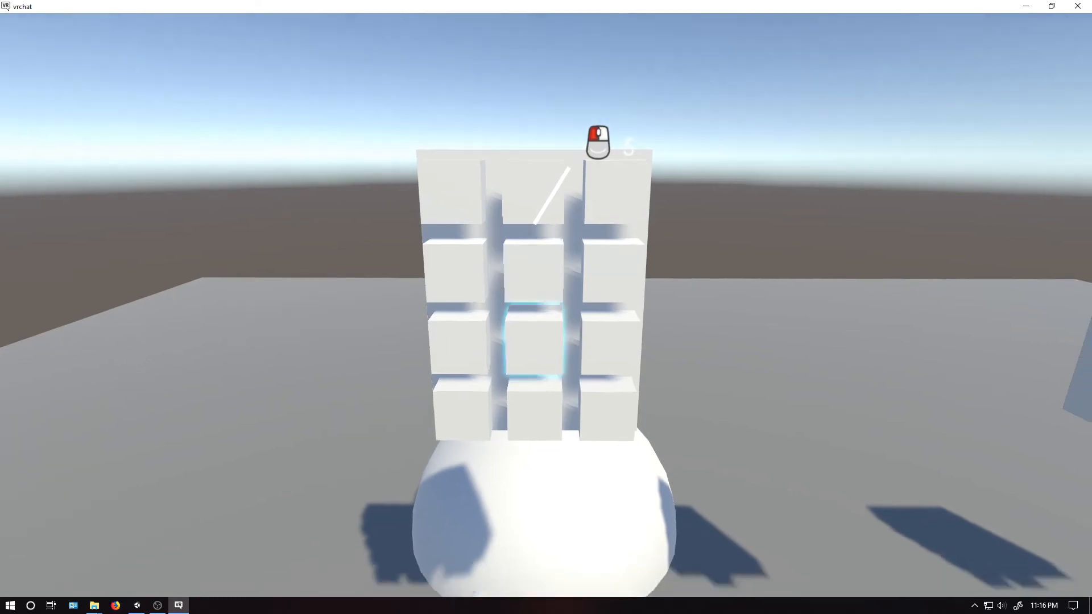
click(546, 306)
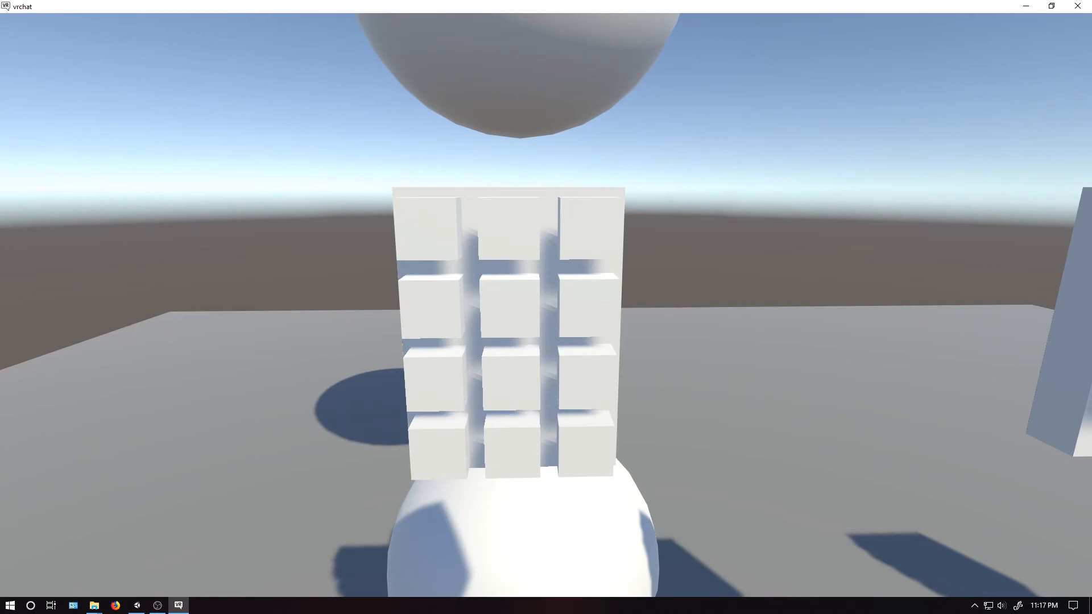
- Walk to the second keypad and test it by entering codes on its number blocks
key(d)
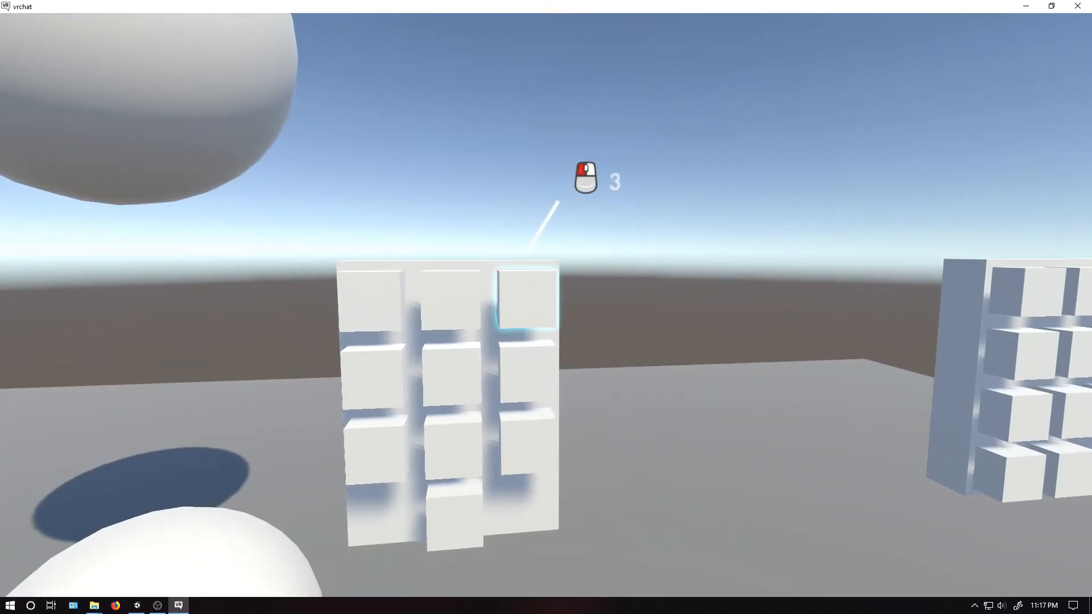
click(547, 305)
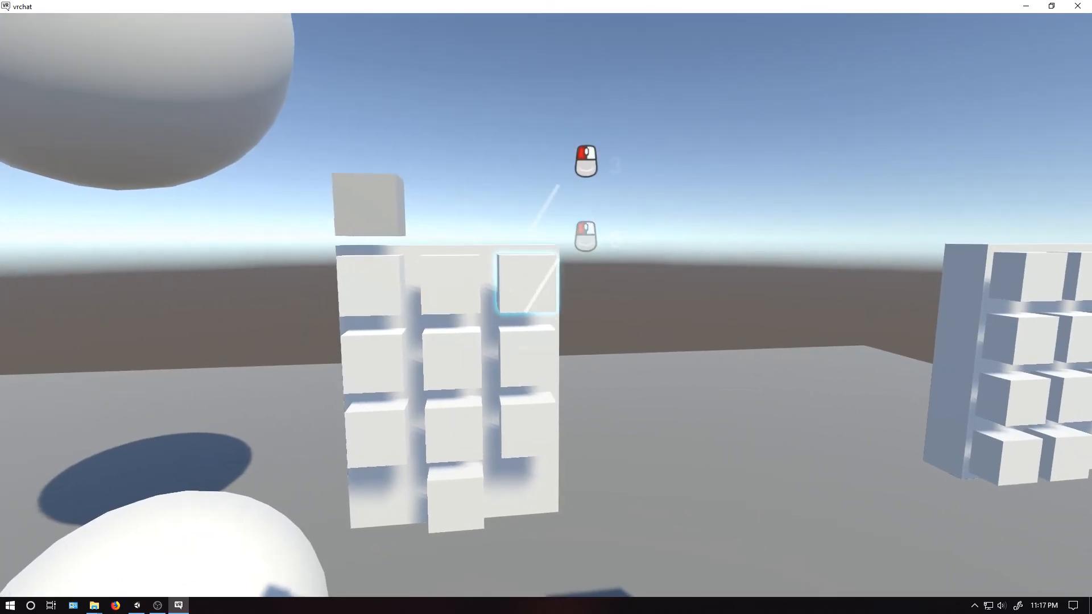
click(546, 307)
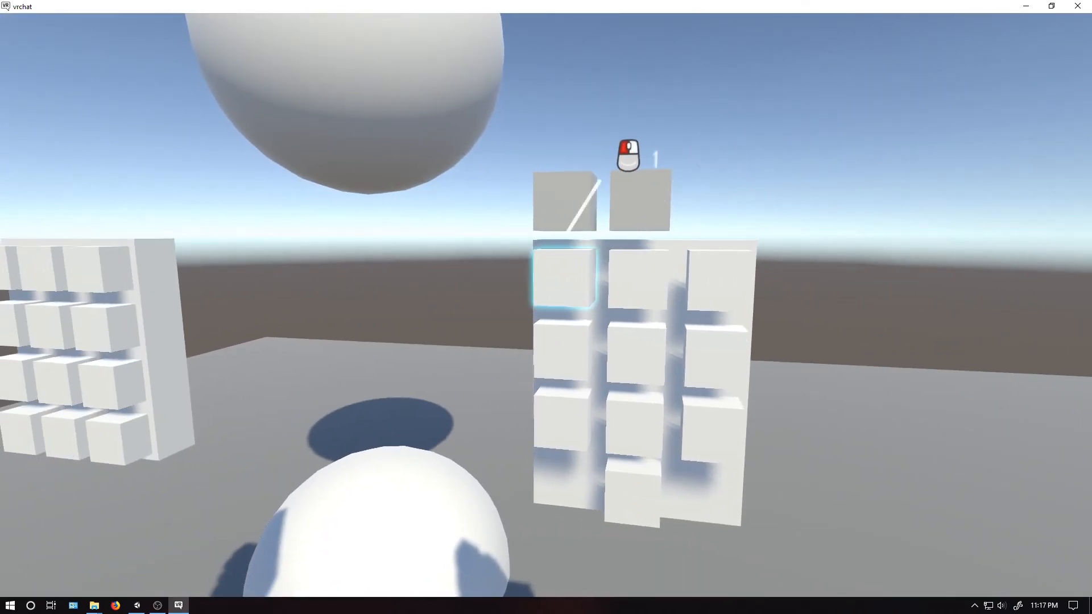
click(546, 304)
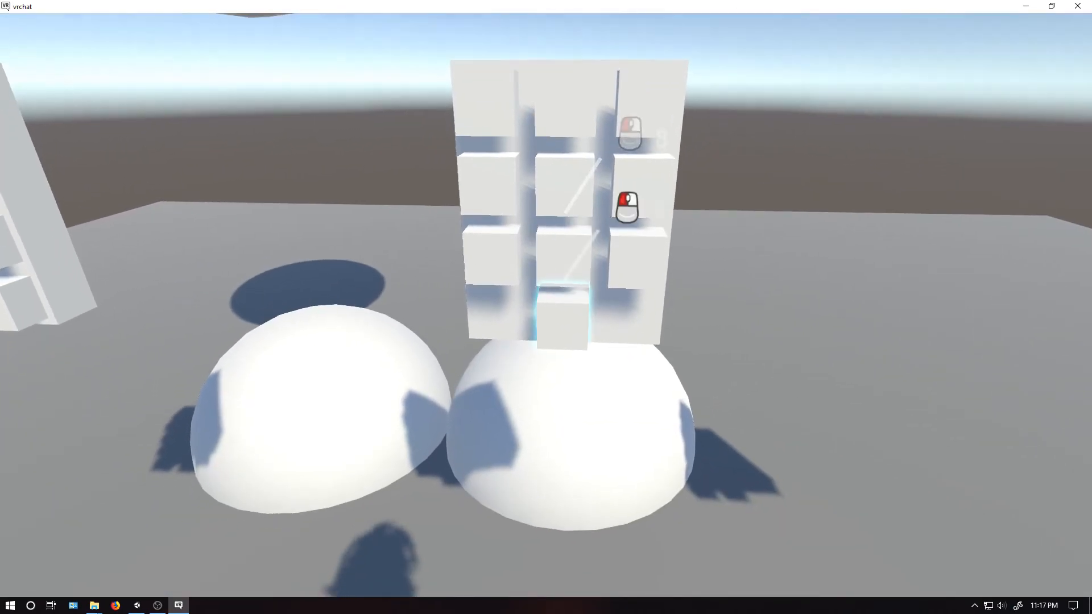
click(546, 305)
click(546, 305)
click(546, 305)
click(546, 305)
click(546, 305)
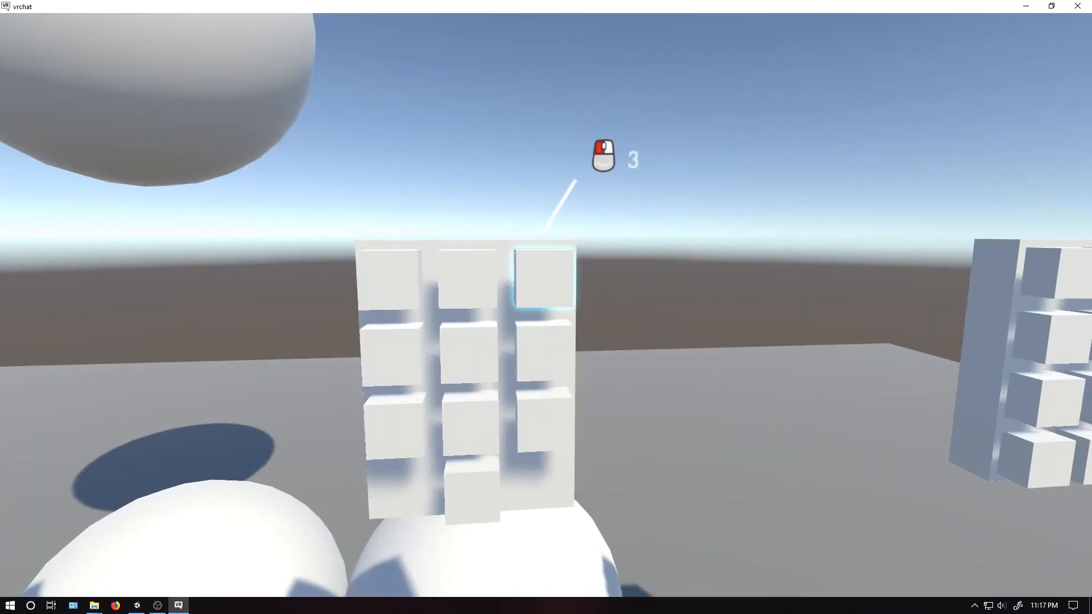
click(546, 305)
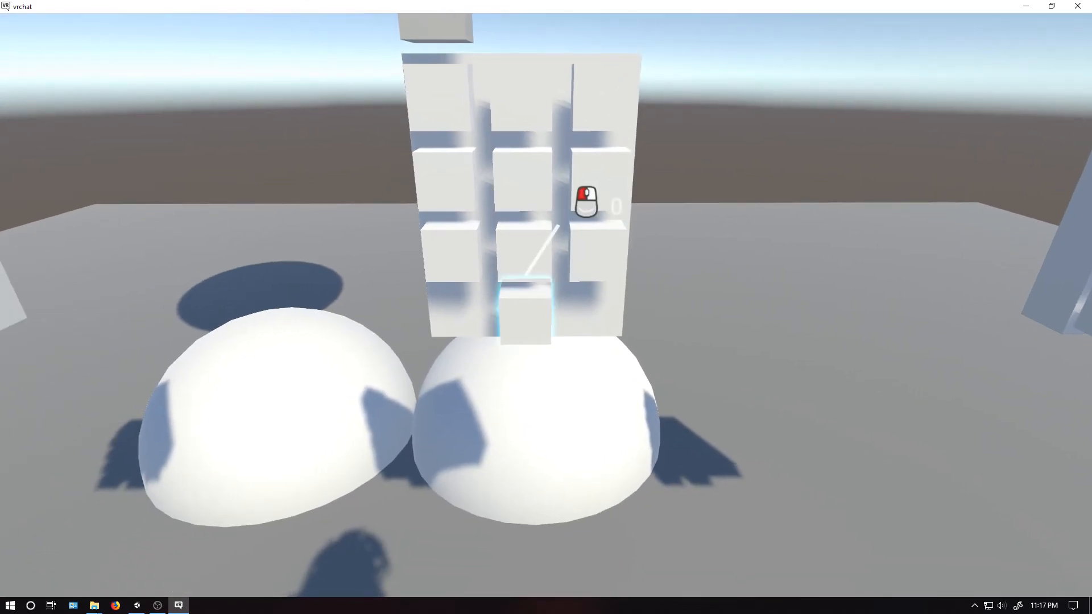
click(546, 305)
click(546, 305)
click(546, 305)
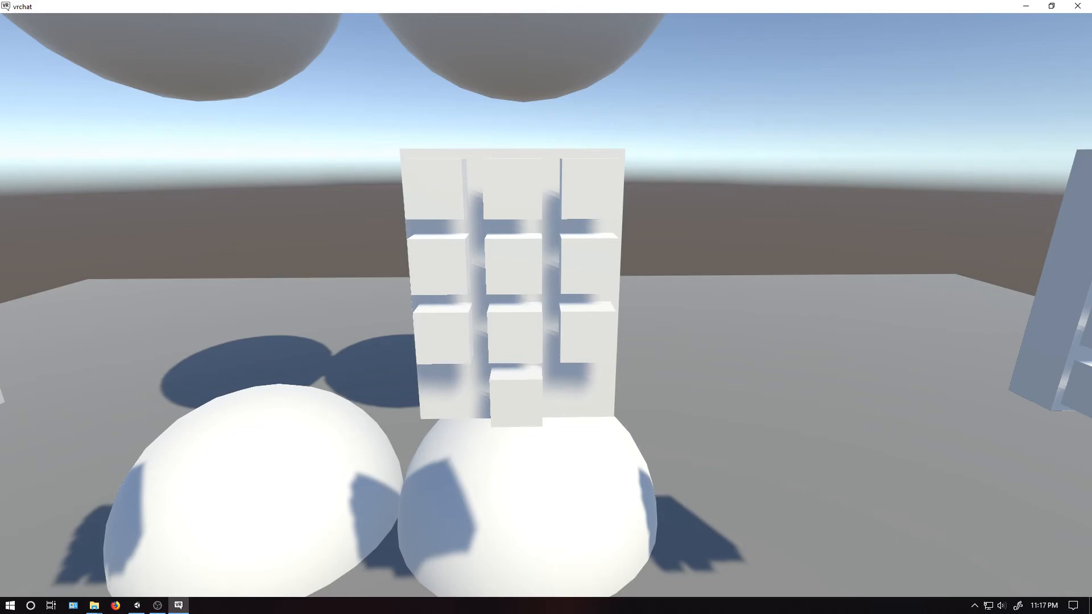
- Walk to the third keypad and test it by entering different codes on its number blocks
key(d)
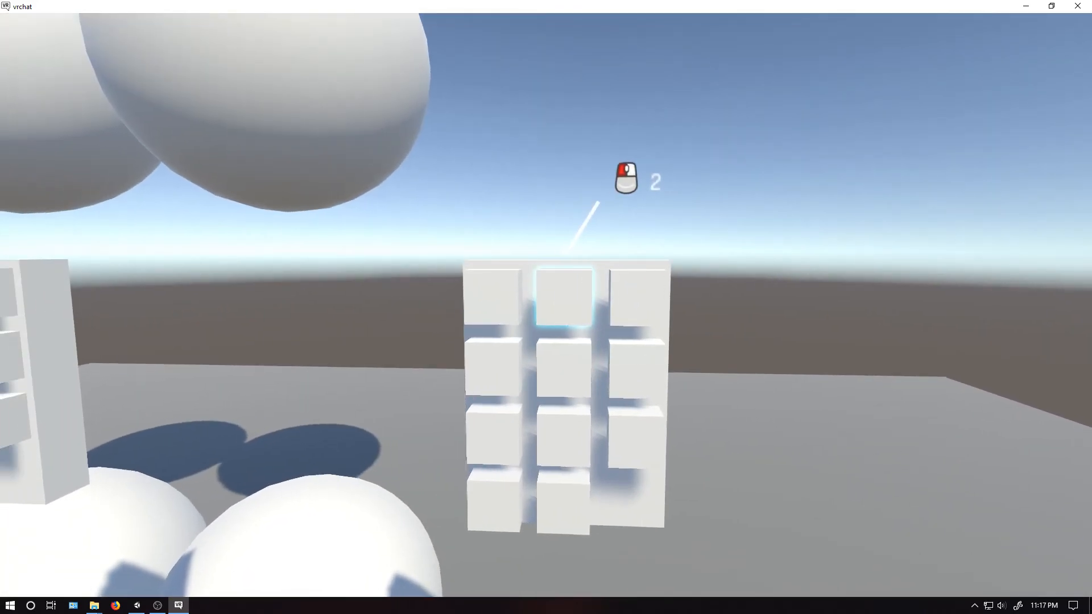
click(546, 306)
click(546, 306)
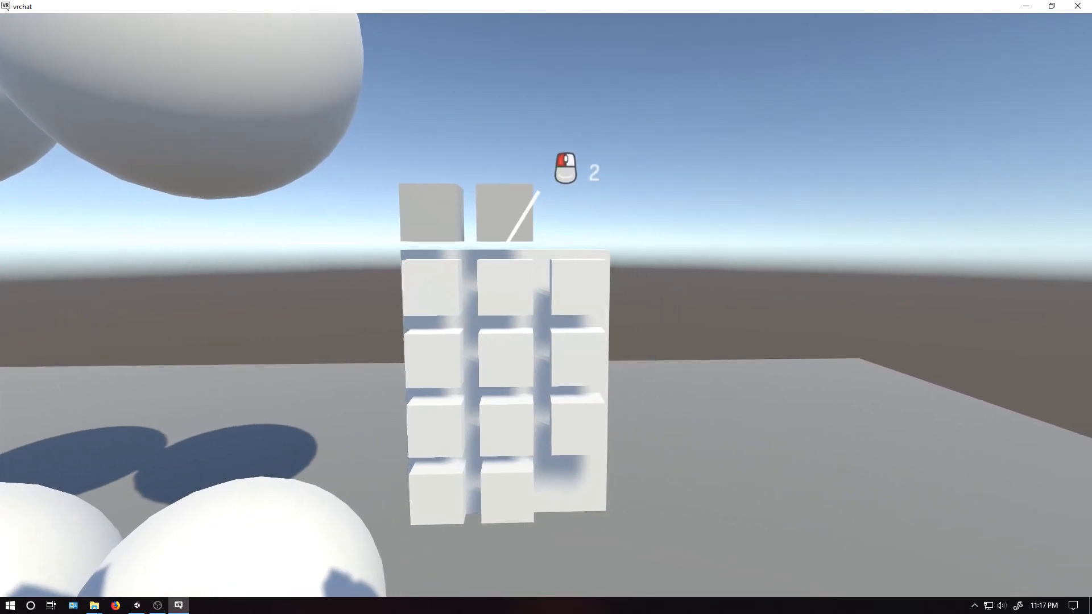
click(546, 306)
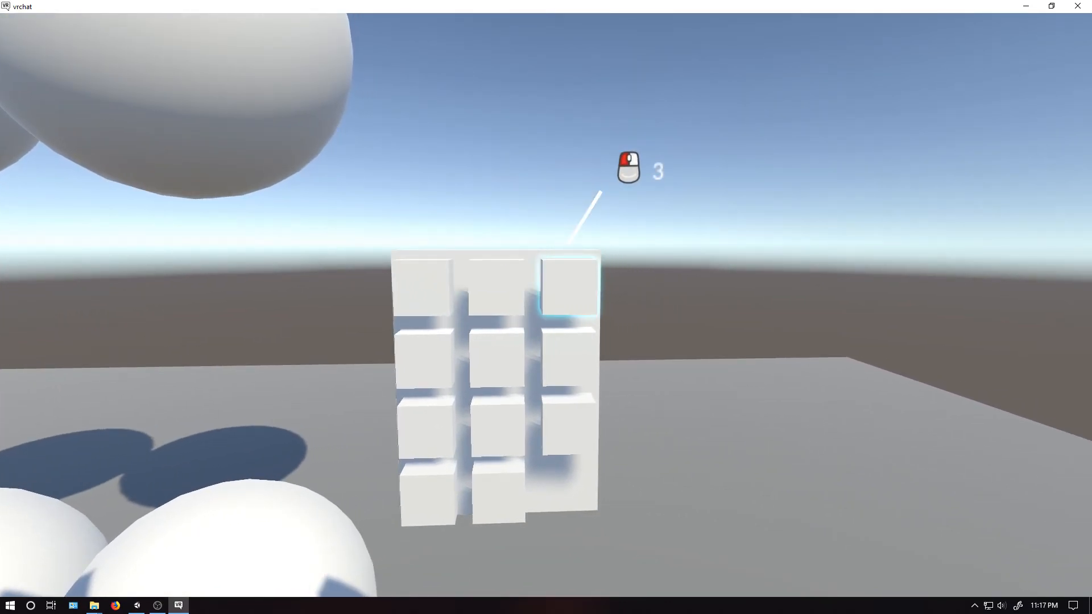
click(547, 305)
click(546, 305)
click(546, 306)
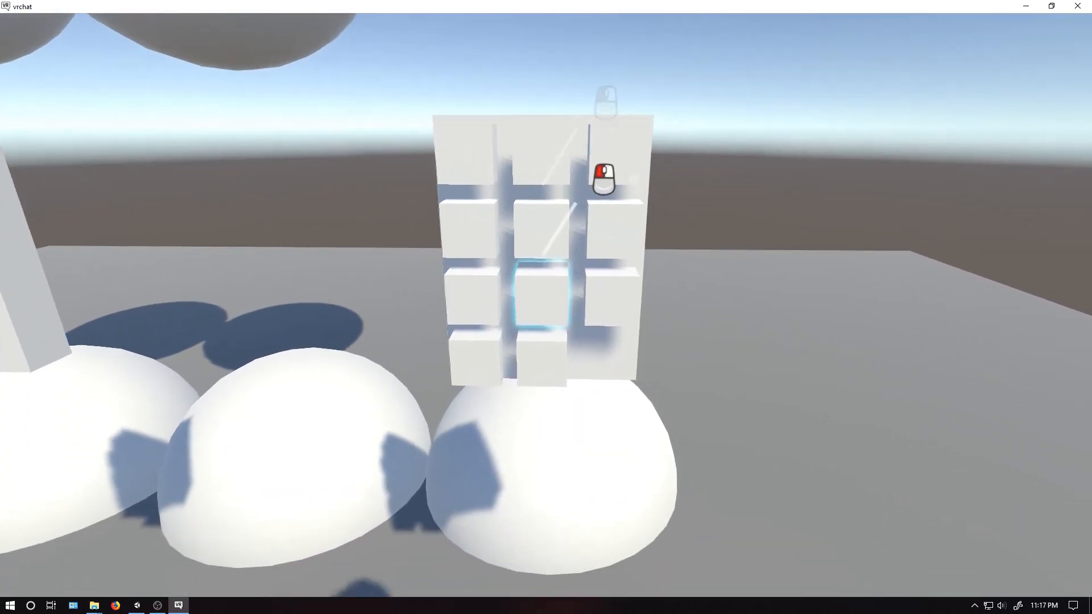
click(546, 307)
click(546, 307)
click(546, 308)
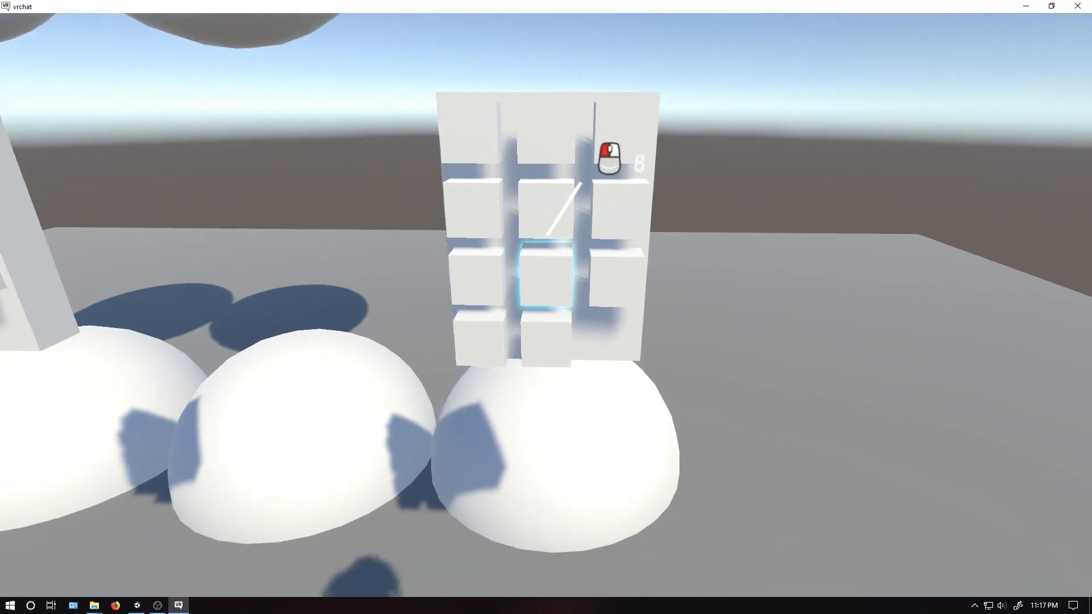
click(546, 305)
click(546, 305)
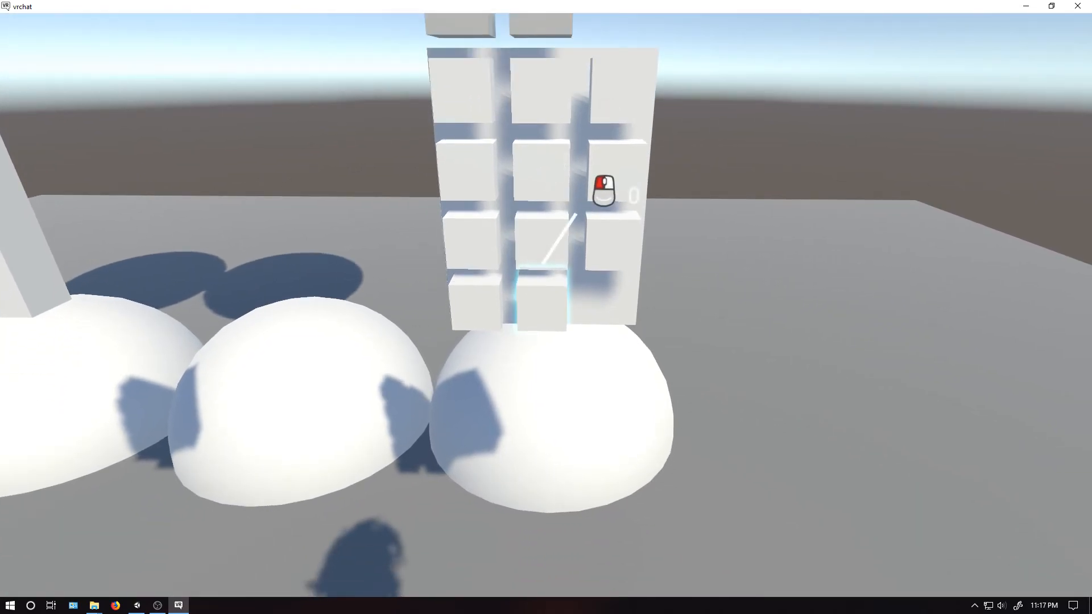
click(546, 305)
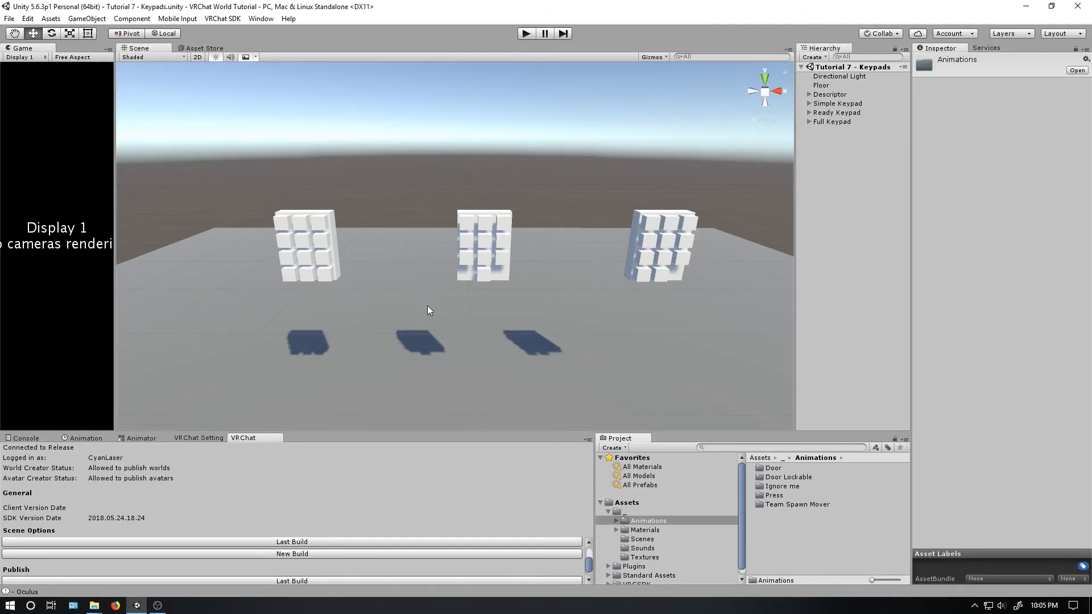
- In the Unity project, inspect the Simple Keypad's button cubes 6, 0 and E, and collapse the Keypad group
click(325, 242)
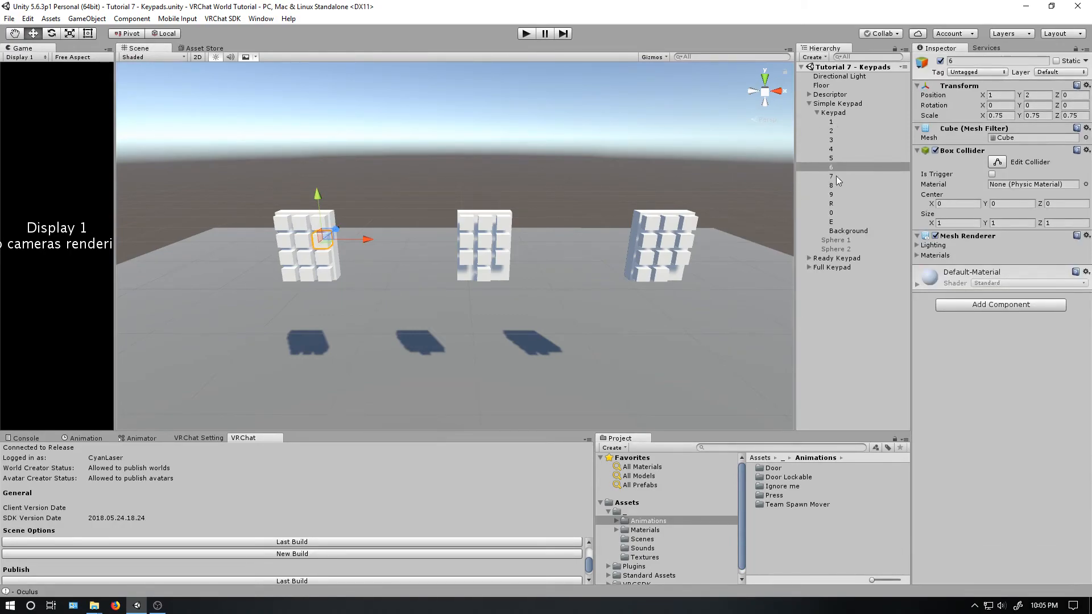
click(832, 214)
click(834, 222)
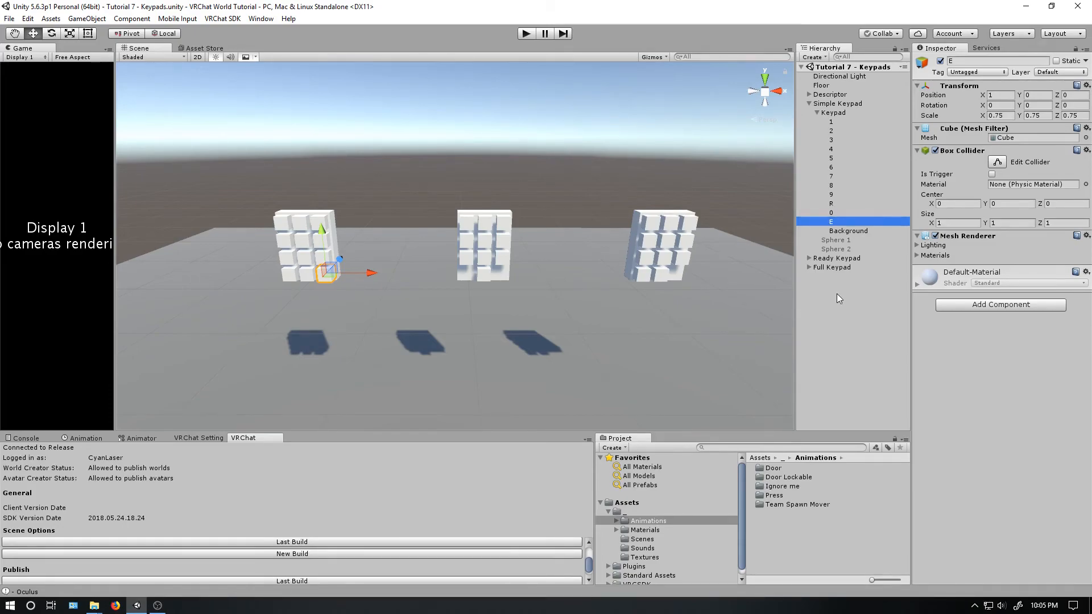
click(833, 113)
click(817, 112)
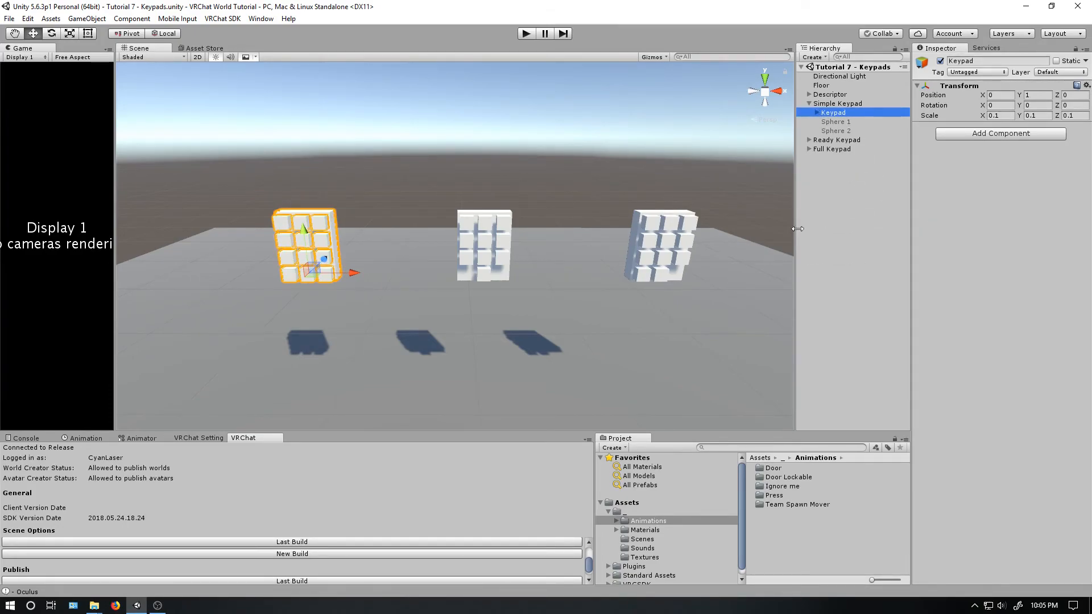
- Create a folder named Keypads inside the Animations folder
right_click(804, 535)
mouse_move(848, 327)
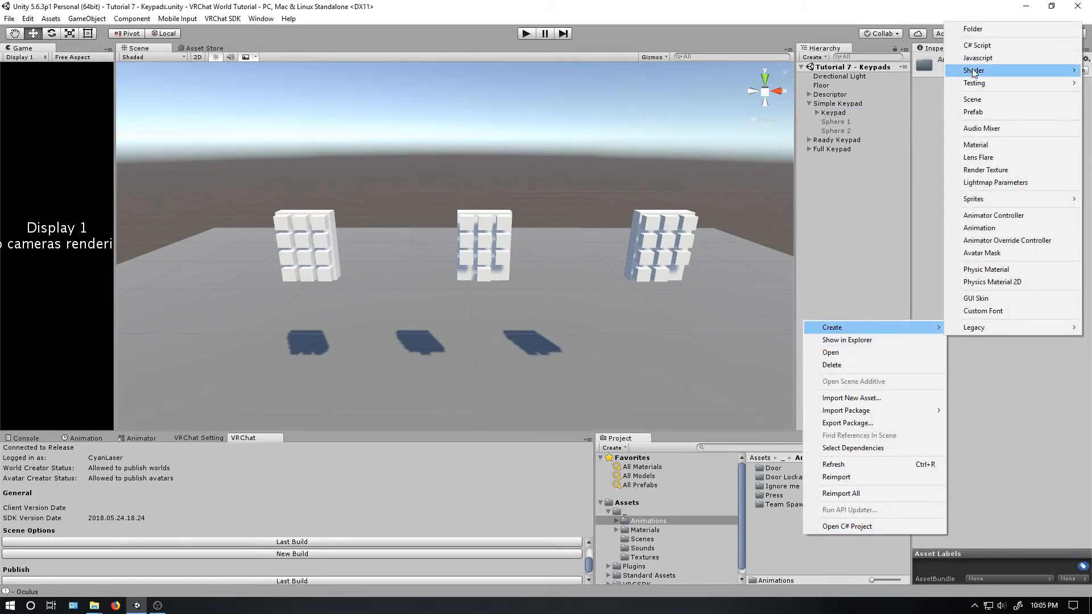
click(973, 28)
text(K)
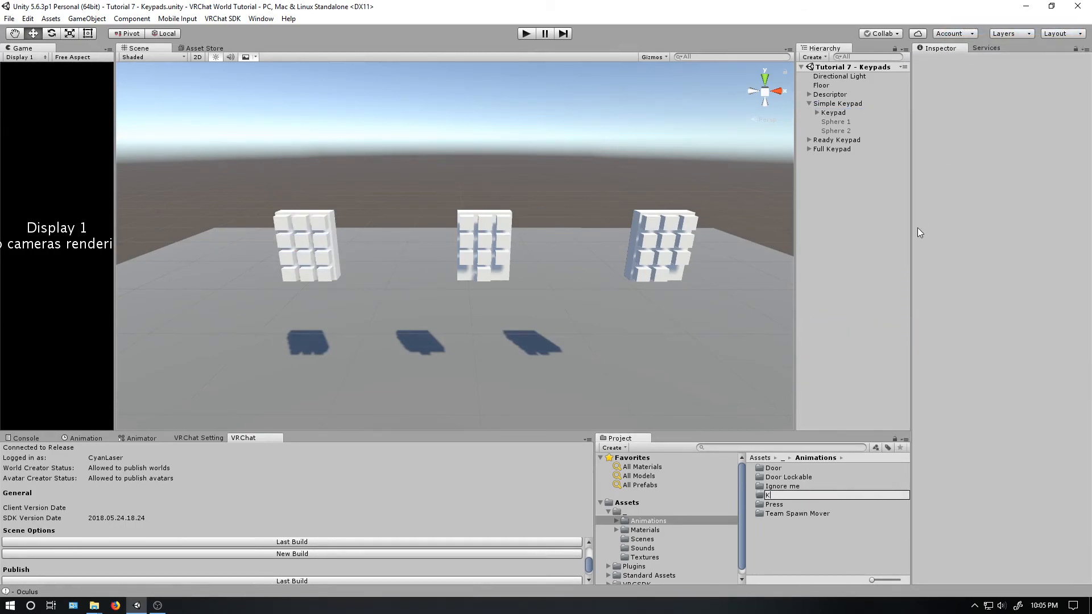
text(eypads)
key(Return)
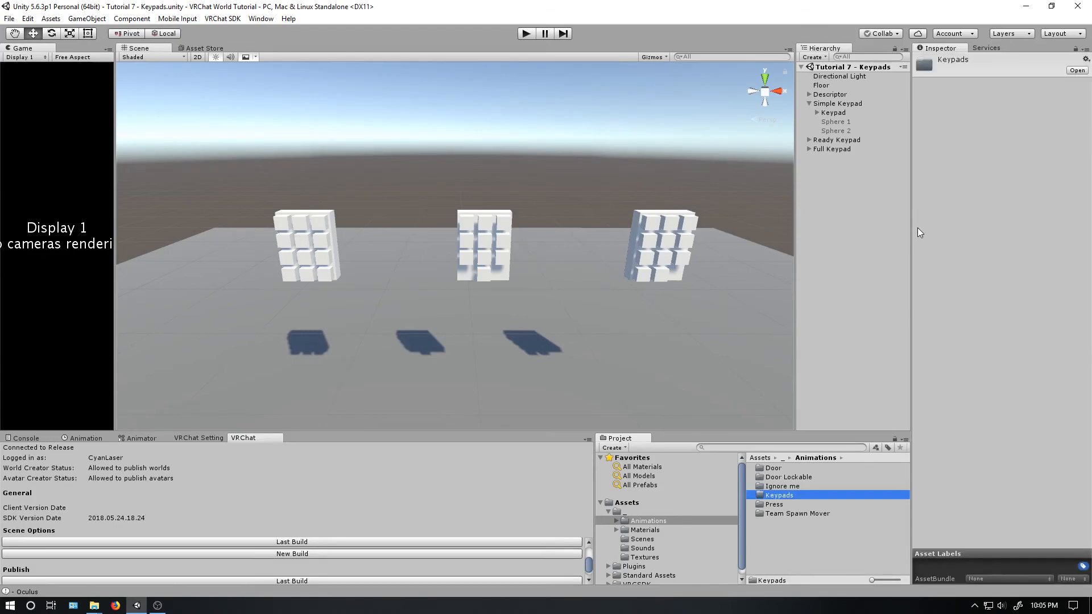
- Create an animator controller named Simple Keypad Controller in the Keypads folder and assign it to the Simple Keypad's Keypad object
double_click(790, 494)
right_click(793, 491)
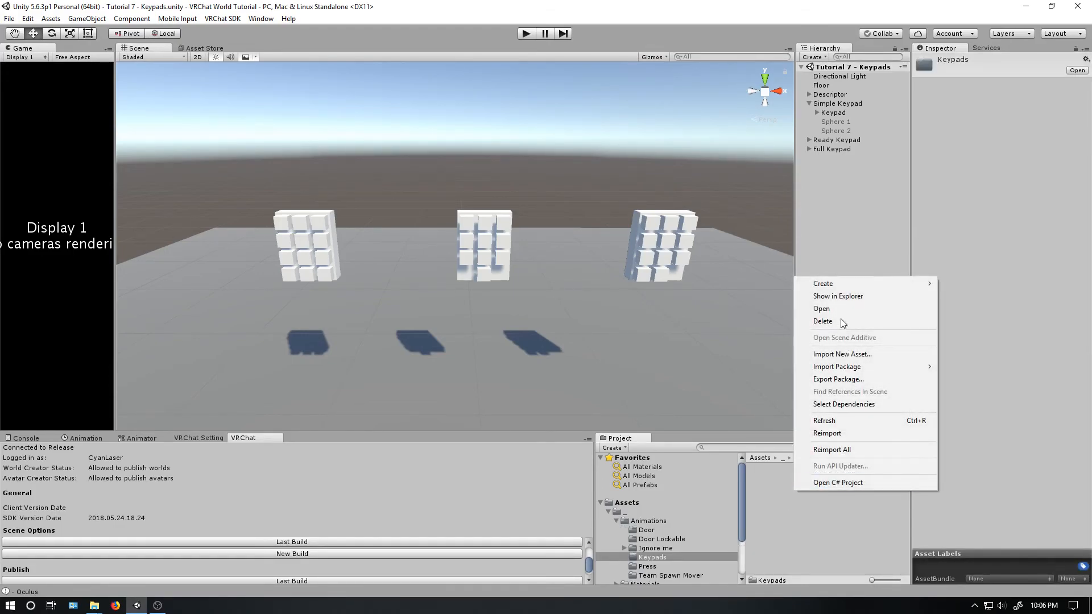
mouse_move(837, 284)
click(1015, 470)
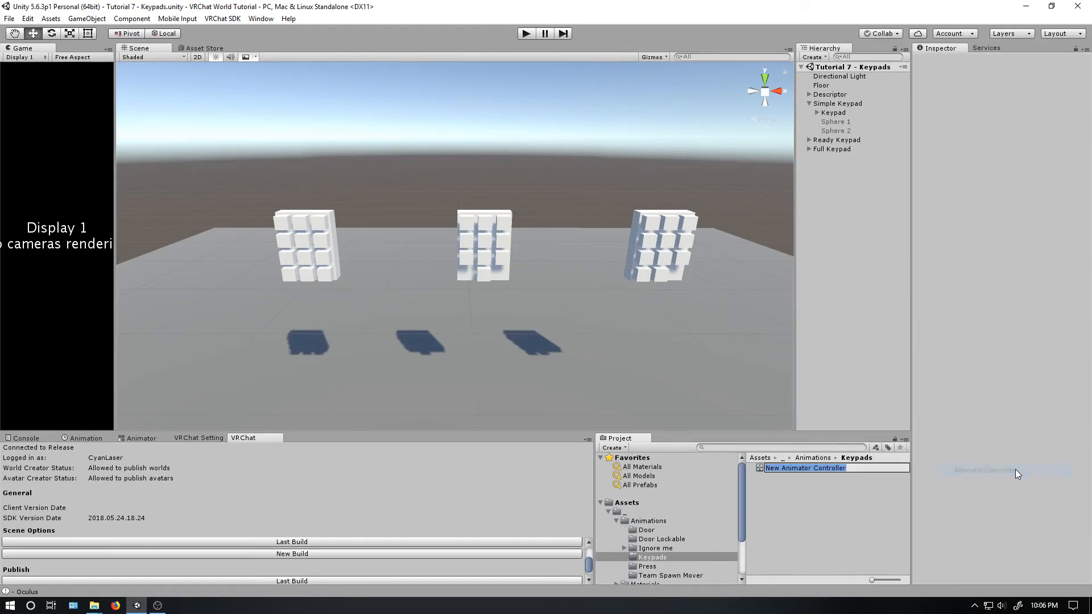
text(Simpol)
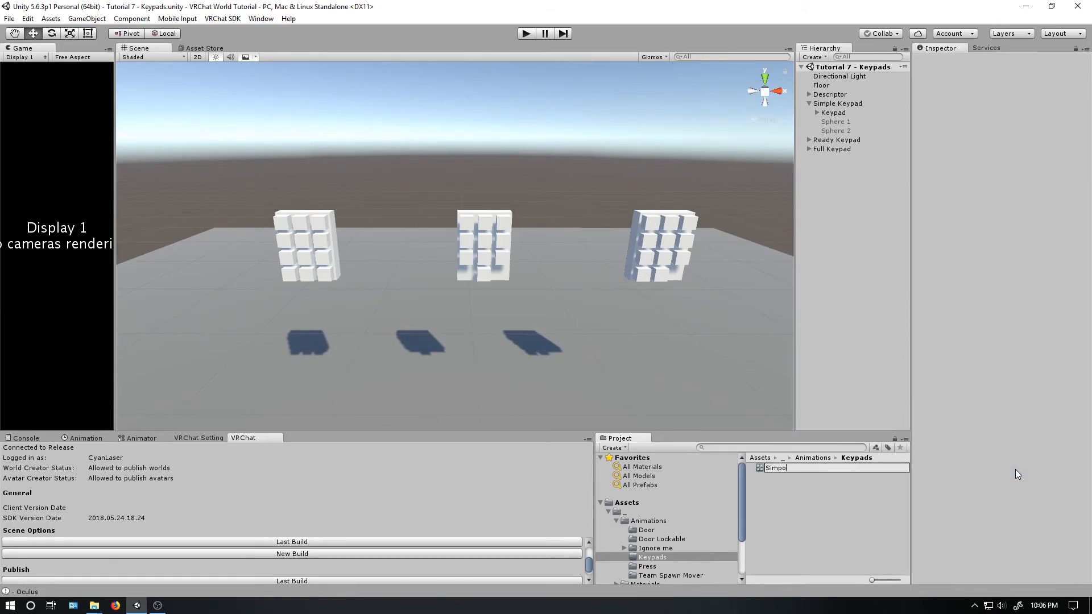
text( Keypad Controller)
key(Return)
drag(831, 468, 837, 111)
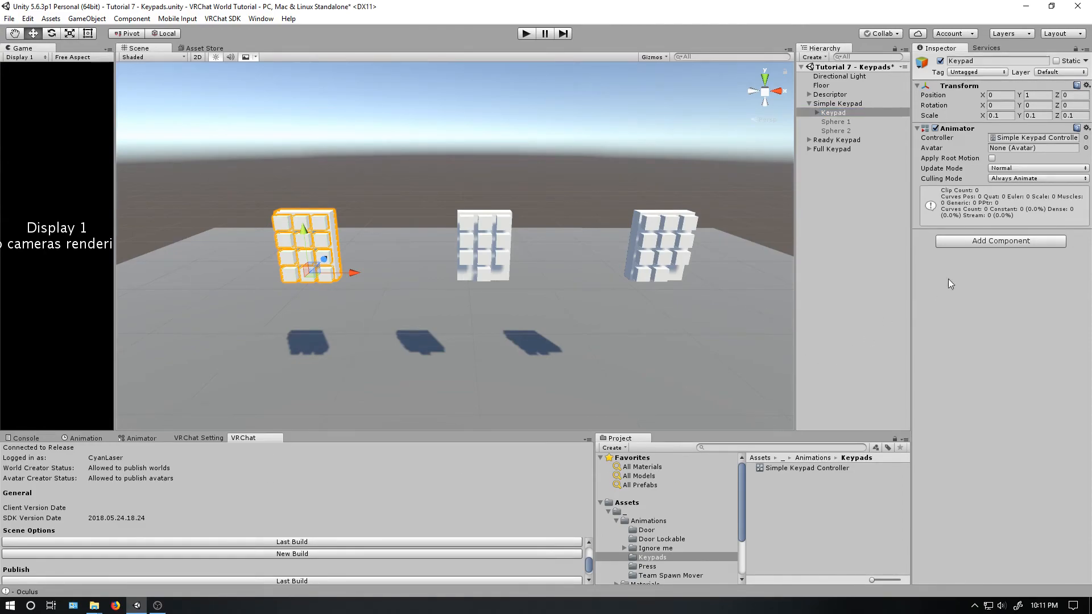
- Add a VRC_Trigger component to the Keypad object with a Custom trigger named Unlock 1
click(970, 243)
text(v)
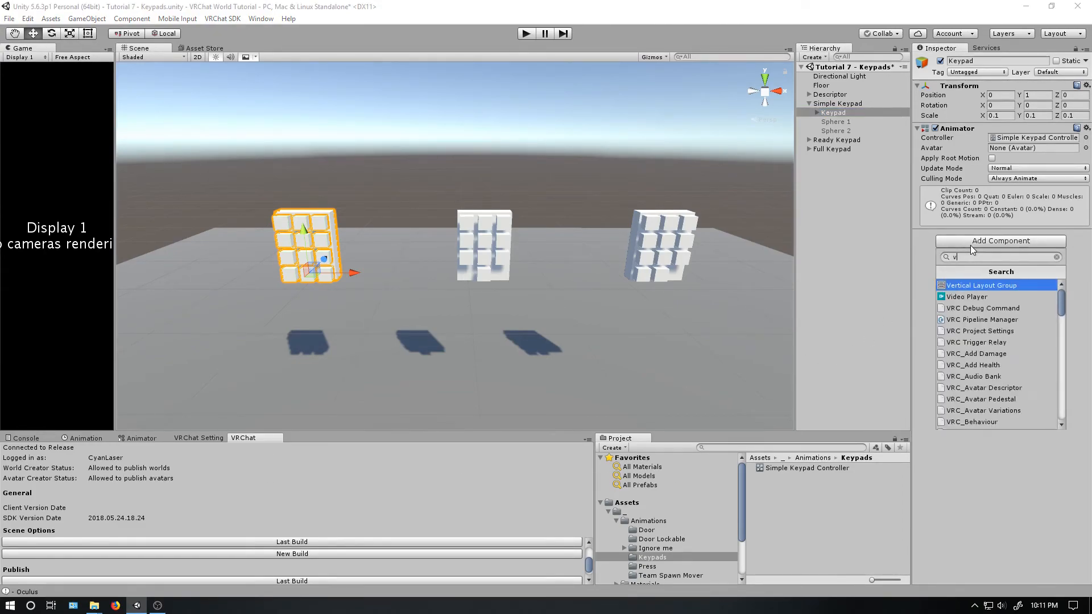
text(rc_trig)
key(Return)
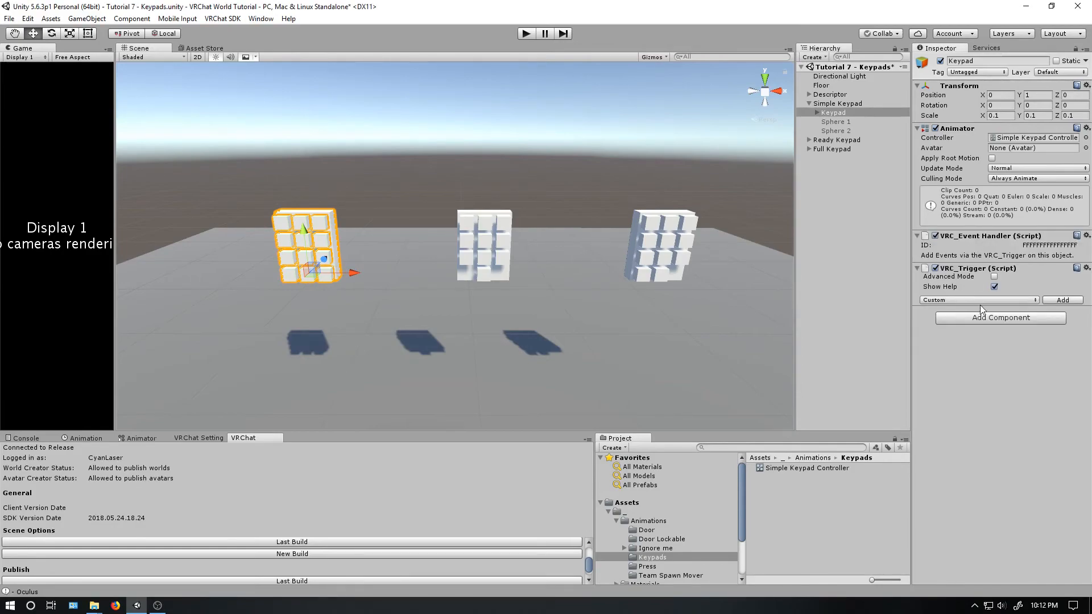
click(1063, 299)
click(1044, 354)
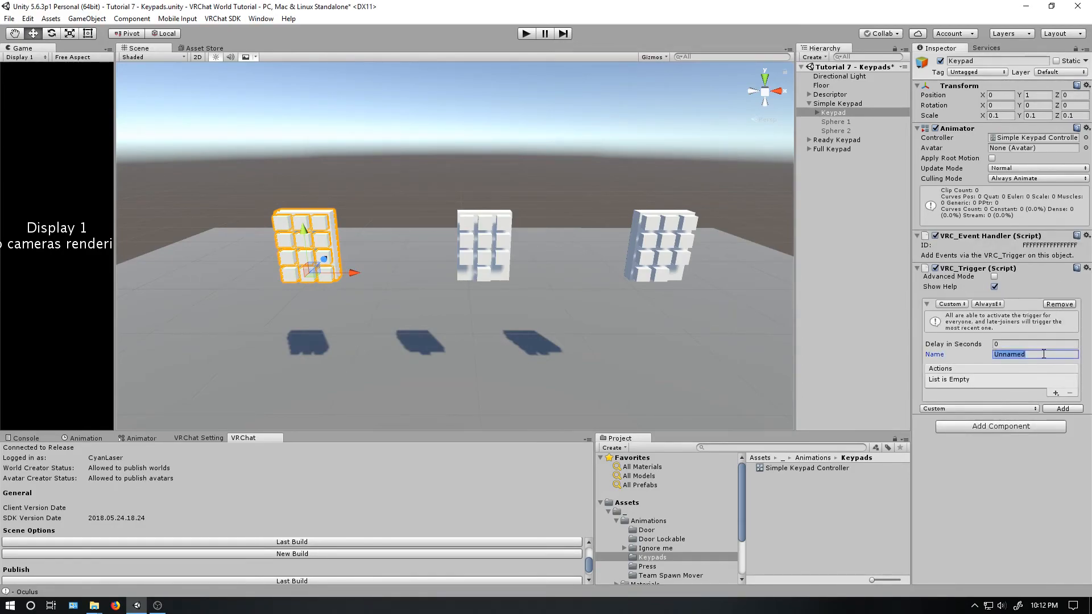
text(Unlolck 1)
- Add a Trigger parameter named Enter to the Simple Keypad Controller
click(142, 438)
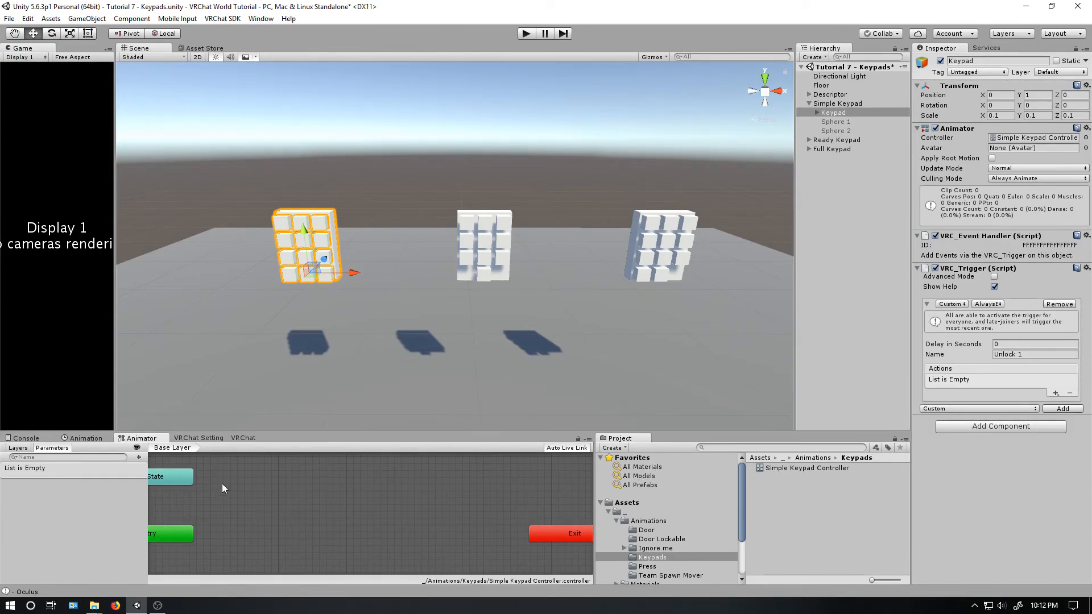
click(139, 457)
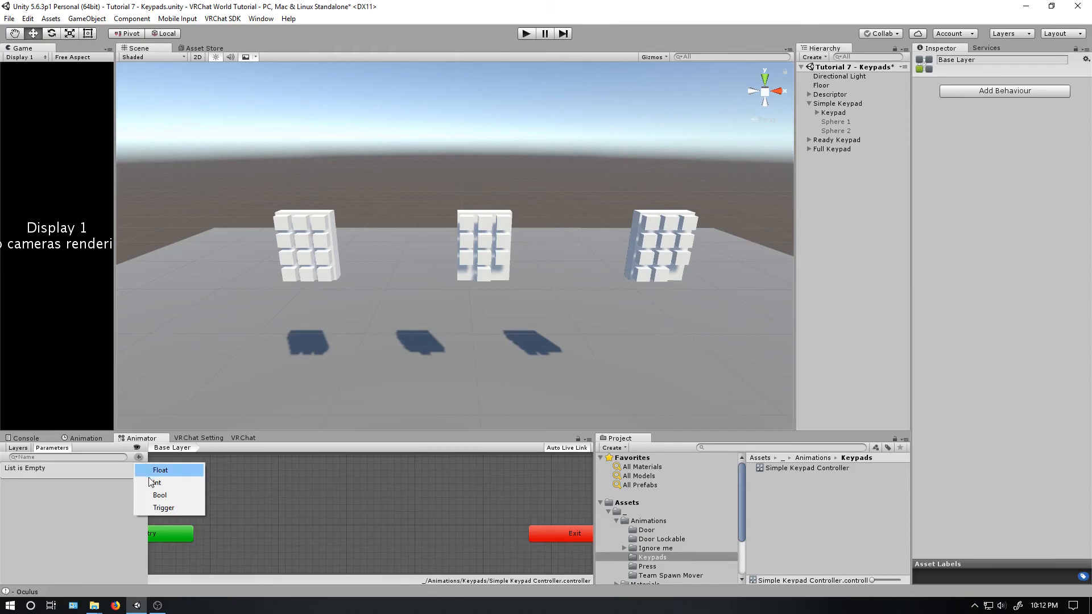
click(158, 508)
text(Enter)
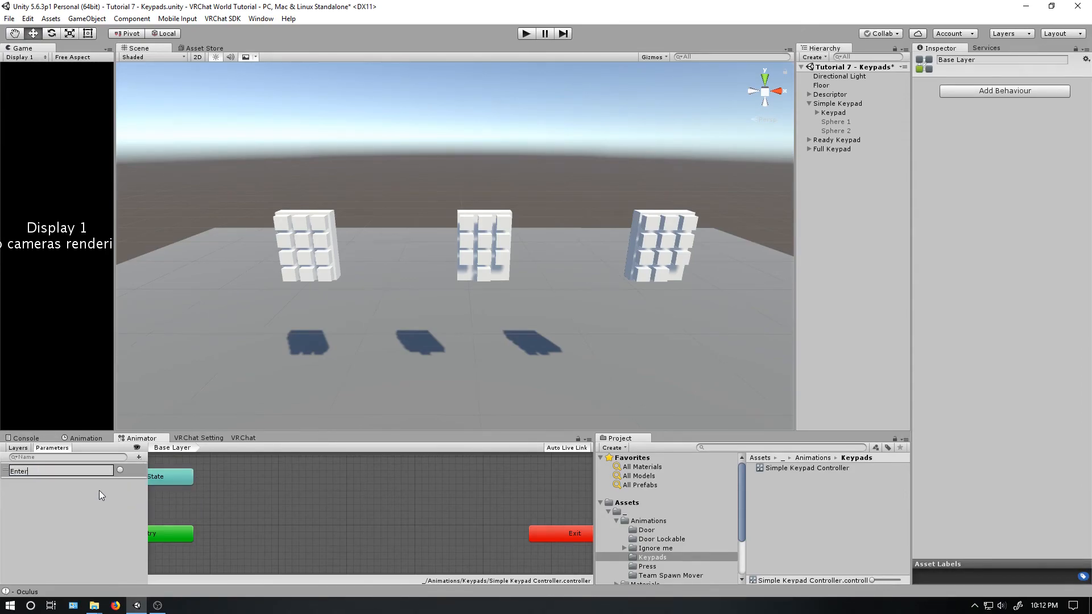
key(Return)
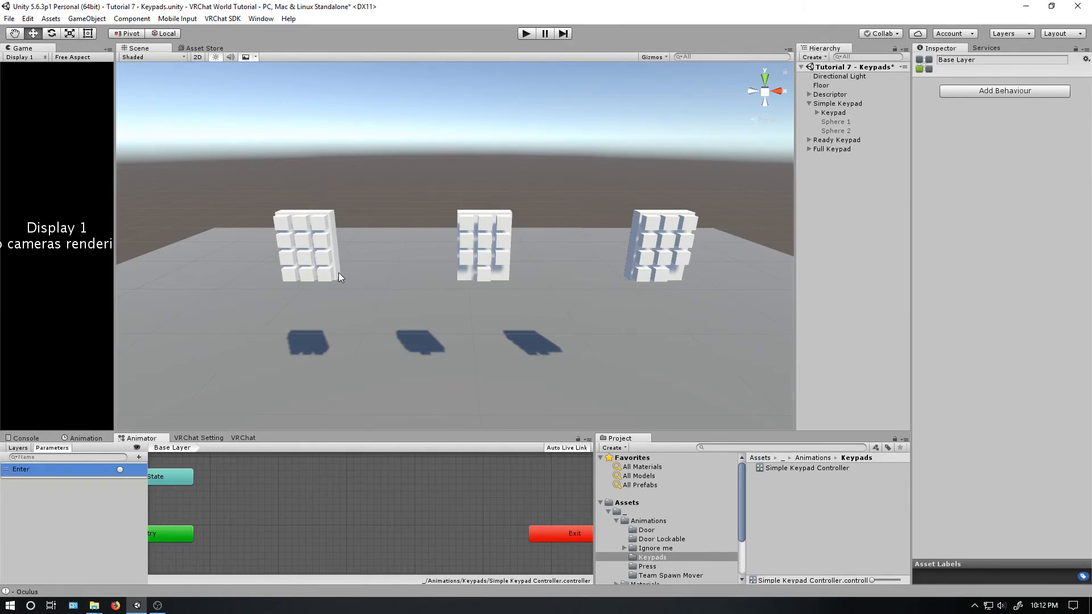
- Add an Int parameter named Value to the Simple Keypad Controller
click(139, 457)
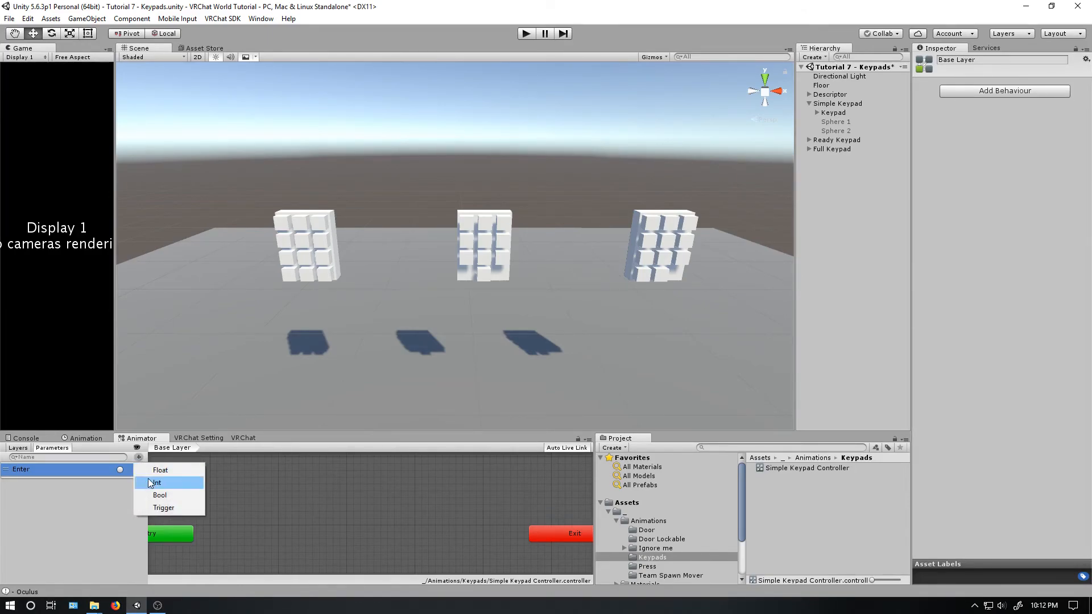
click(151, 485)
text(Value)
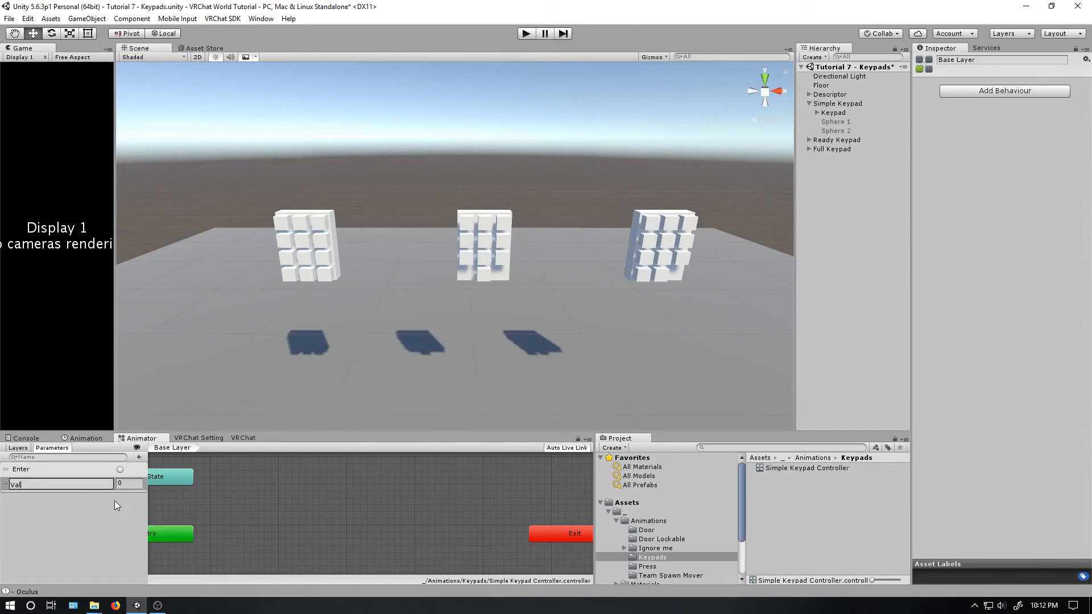
key(Return)
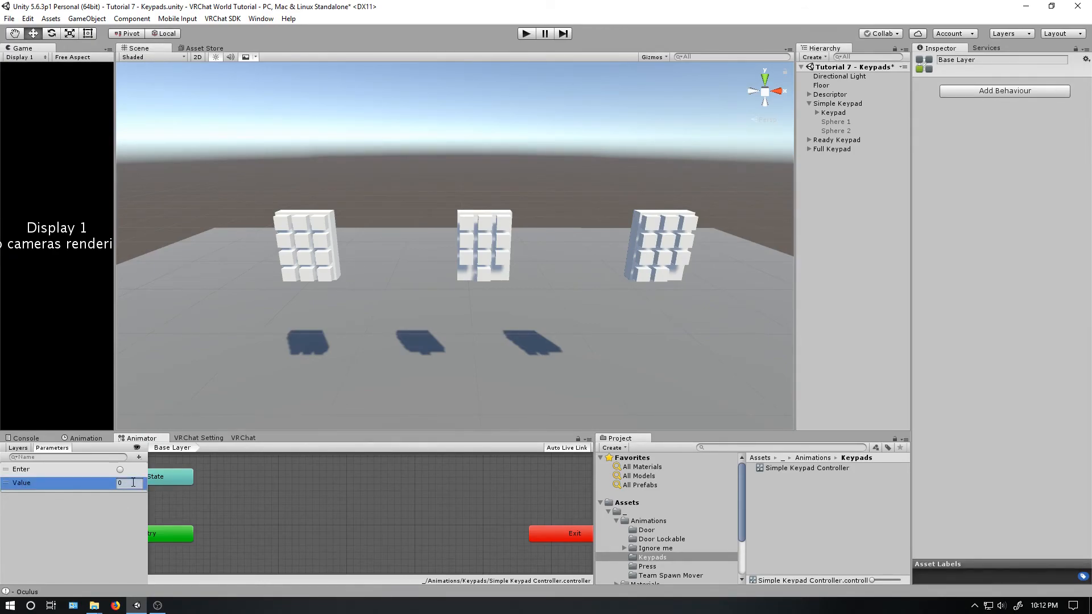
- Create an empty state in the Base Layer and name it Wait
right_click(254, 483)
mouse_move(330, 489)
click(392, 491)
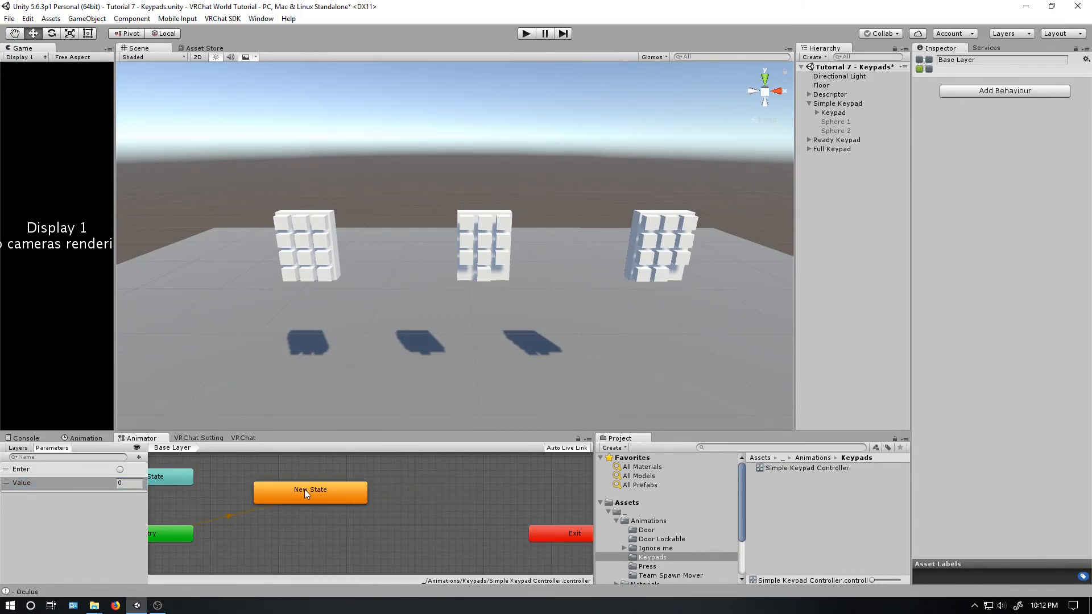
click(956, 61)
text(Wait)
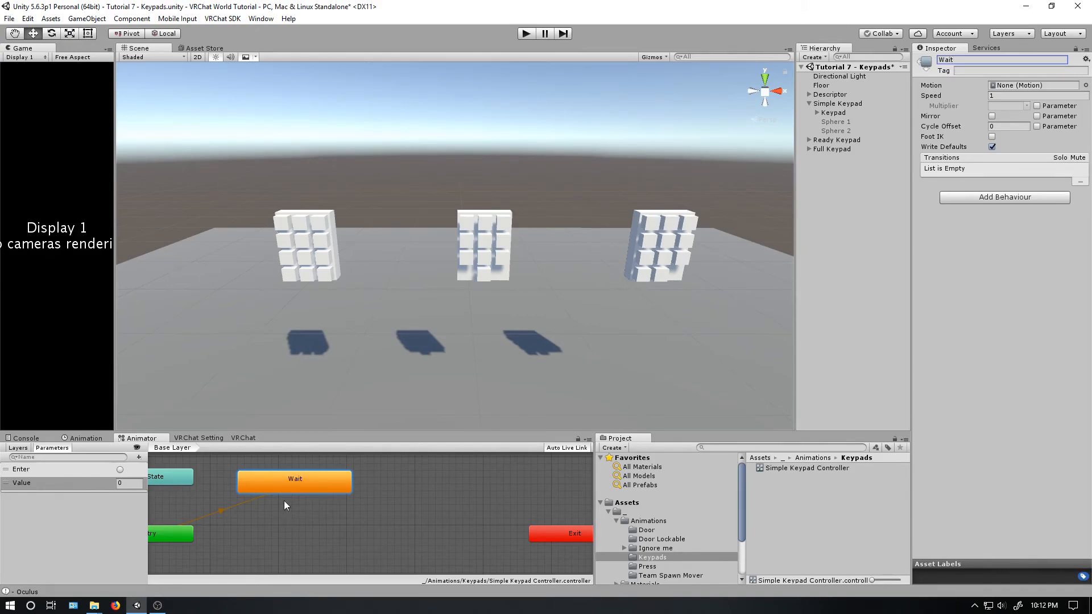
- Create a second empty state below Wait and name it Try enter
right_click(278, 531)
mouse_move(315, 540)
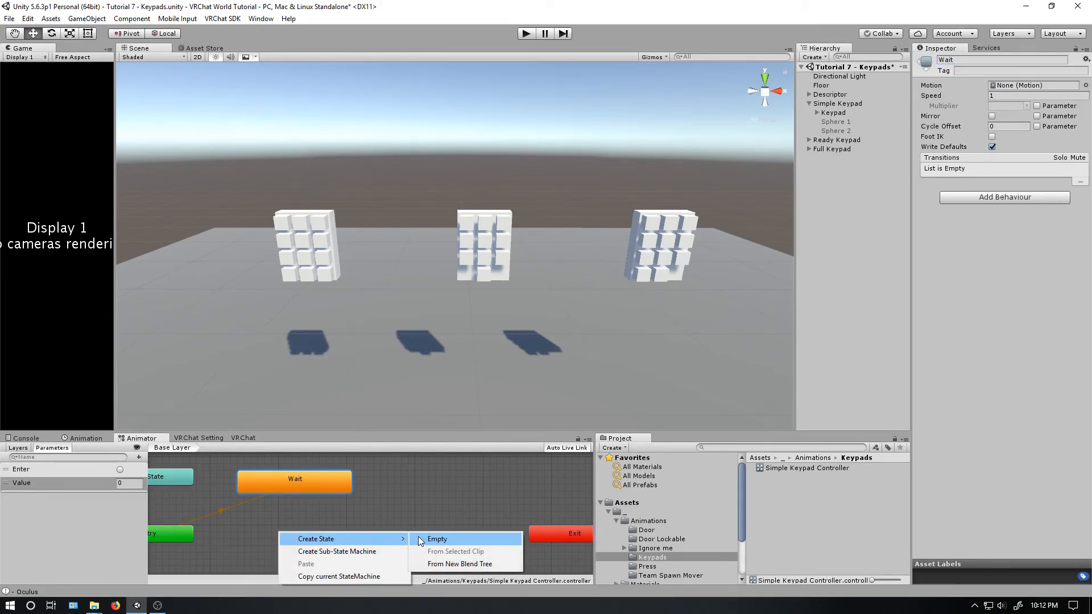
click(435, 539)
click(977, 60)
text(Try enter)
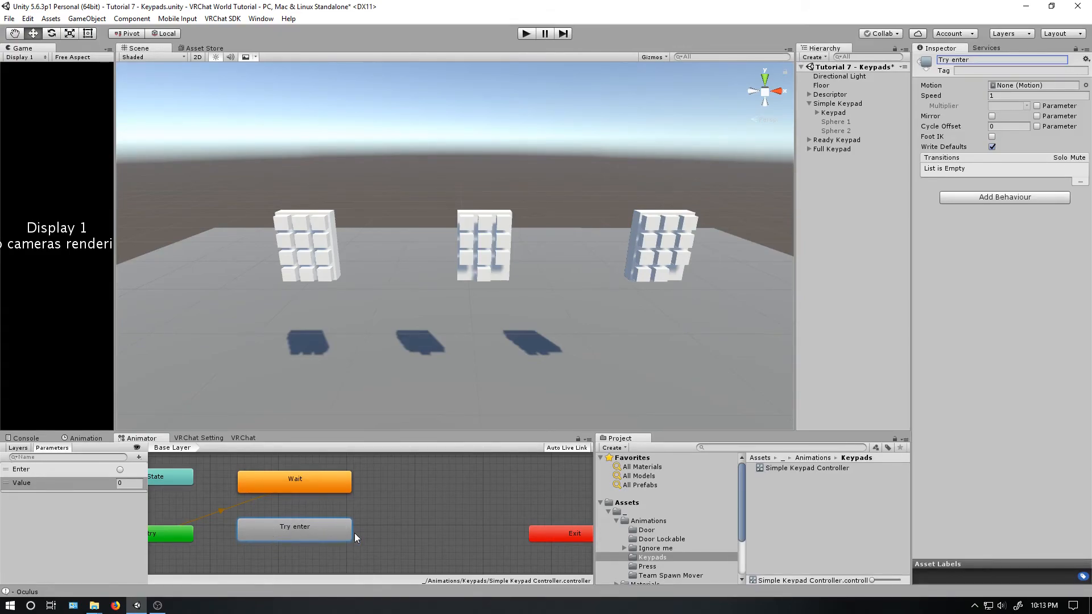
- Make a transition from the Wait state to the Try enter state
right_click(297, 484)
click(317, 489)
click(275, 527)
- Set the Wait to Try enter transition's exit time and duration to 0, disable Has Exit Time, and add an Enter condition
click(293, 507)
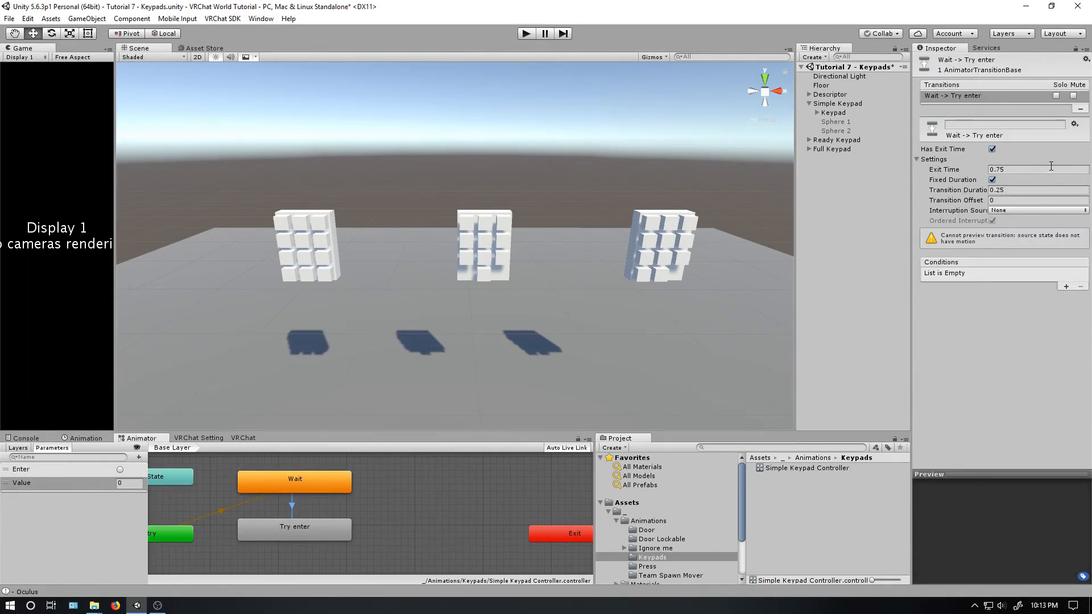
click(1021, 171)
text(0)
click(1008, 191)
text(0)
click(992, 149)
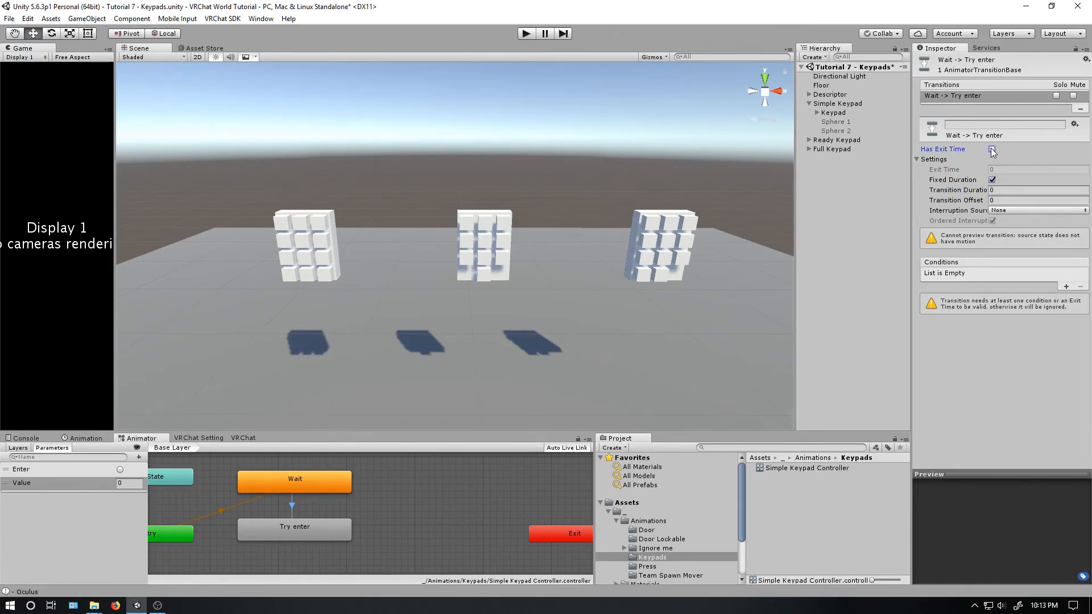
click(1066, 287)
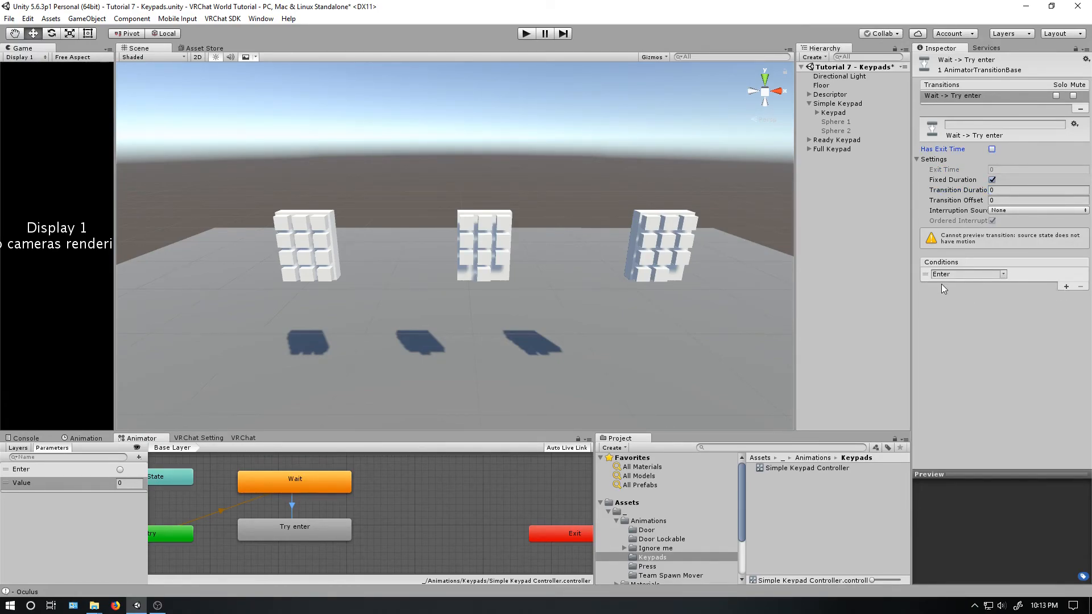
- Make a return transition from Try enter to Wait and show its settings
right_click(333, 527)
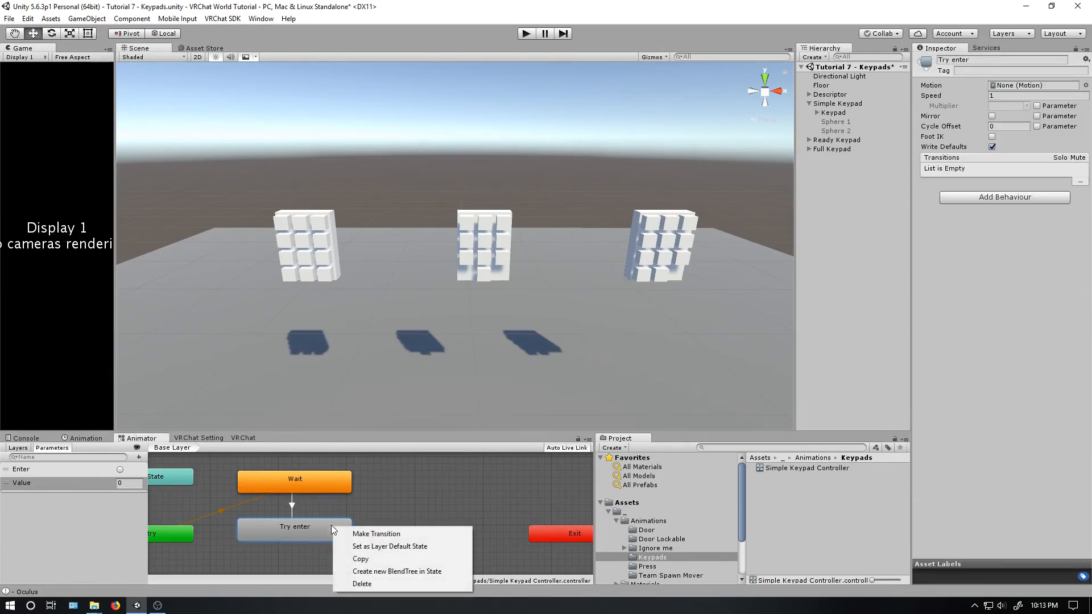
click(376, 534)
click(313, 481)
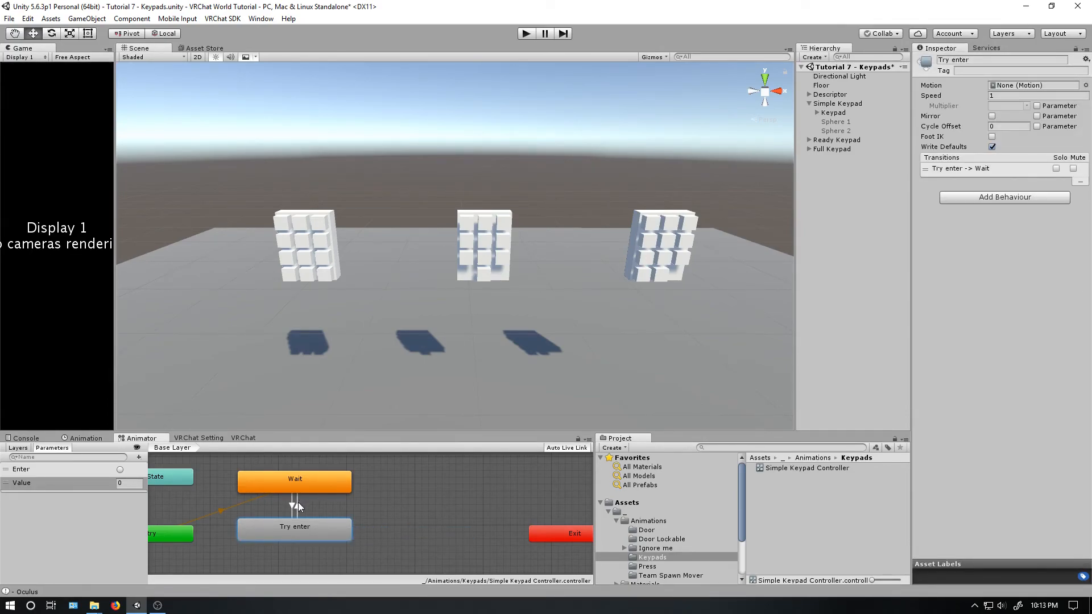
click(297, 507)
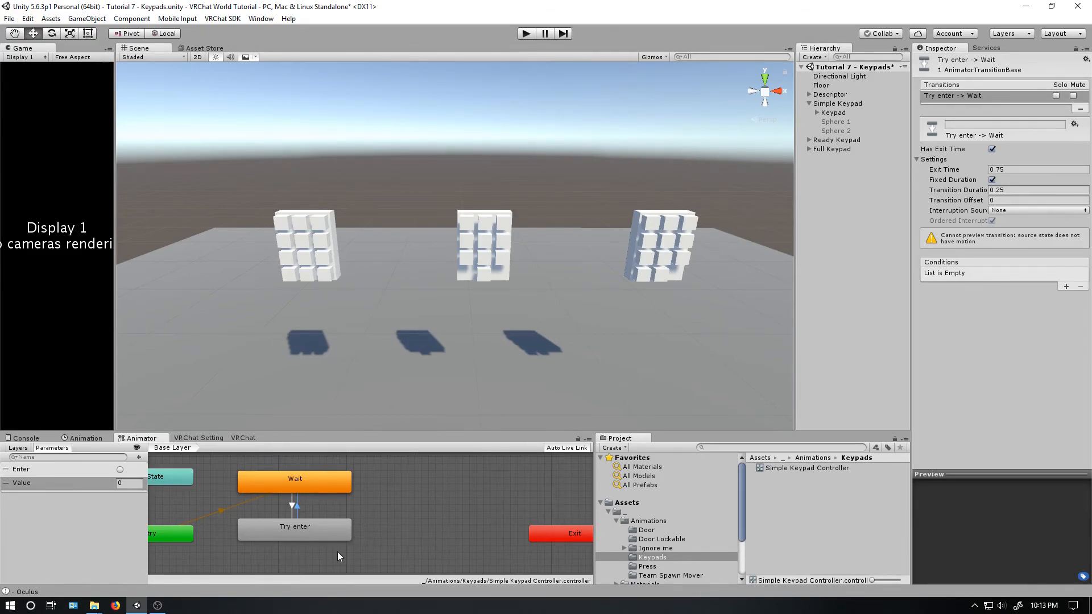
- Create an animation clip named Unlock 1 for the Keypad object in the Keypads folder
click(83, 439)
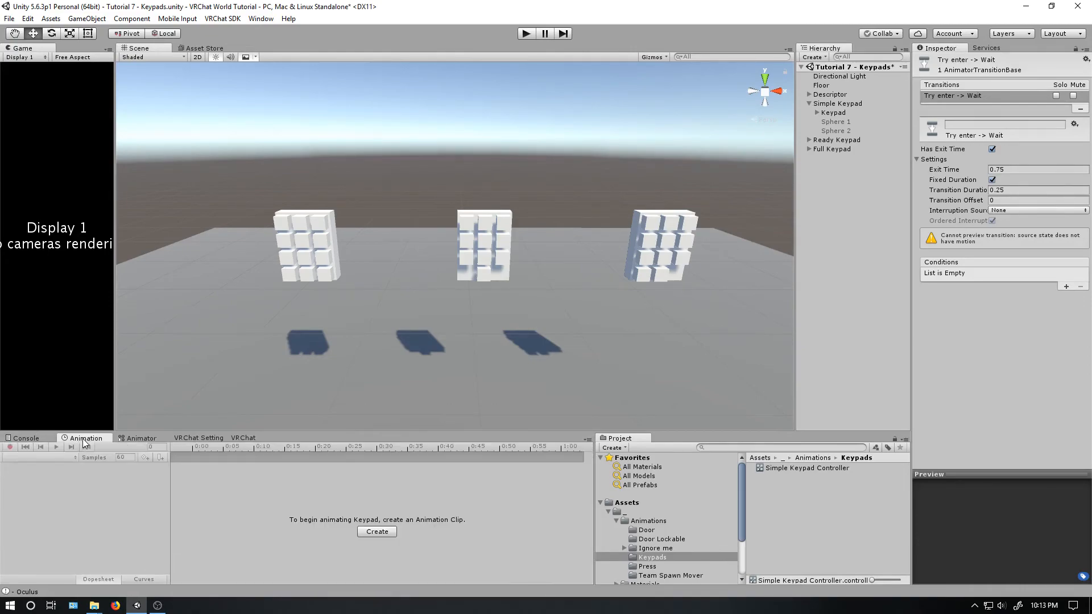
click(377, 533)
text(Unlock 1)
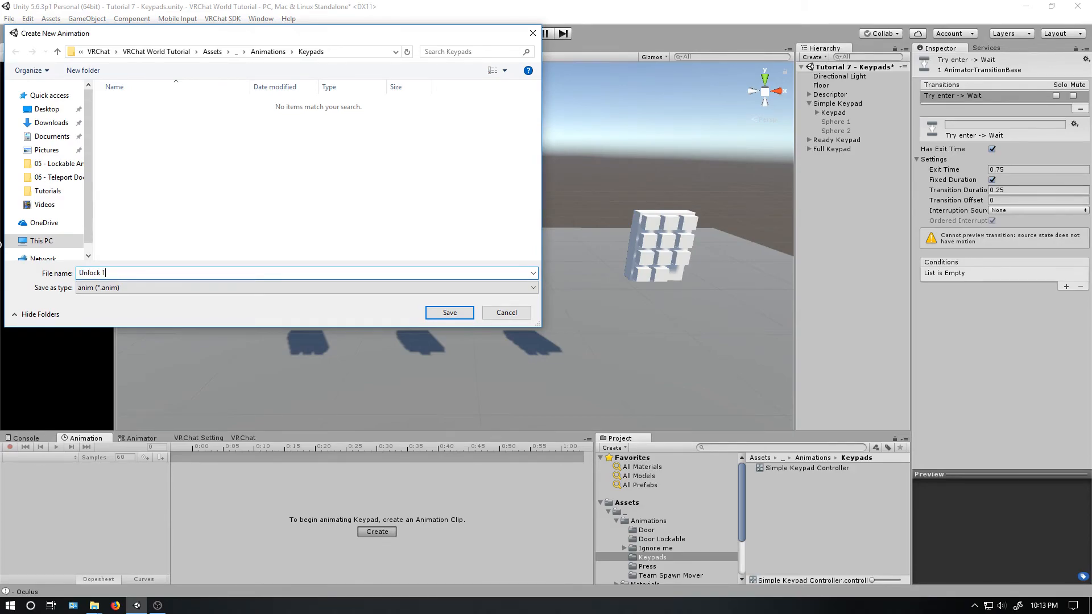
key(Return)
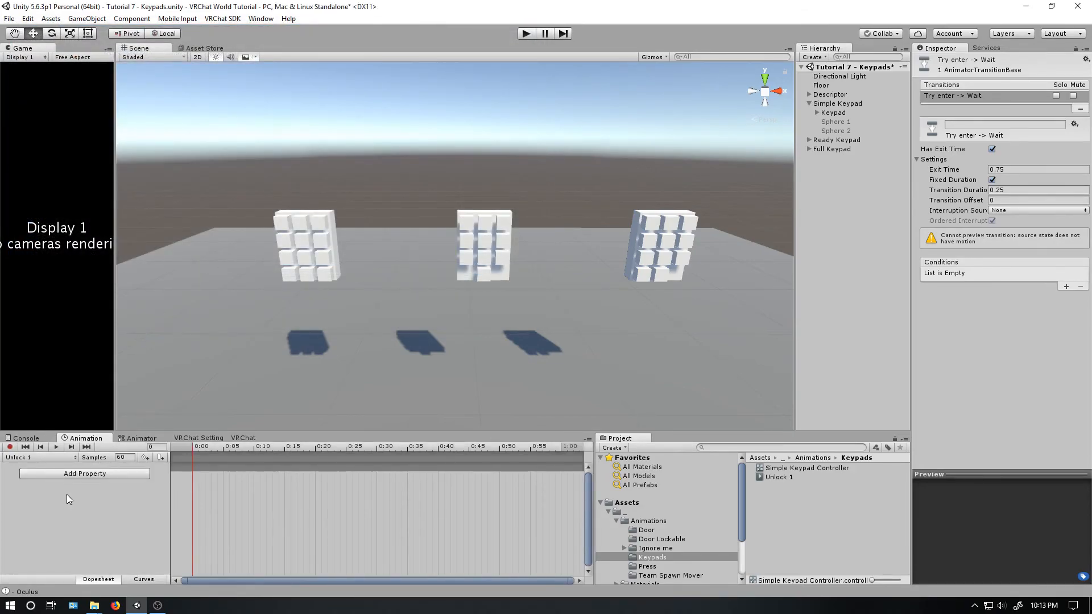
- Add an animation event at frame 0 of Unlock 1 that calls ExecuteCustomTrigger with the string Unlock 1
right_click(192, 453)
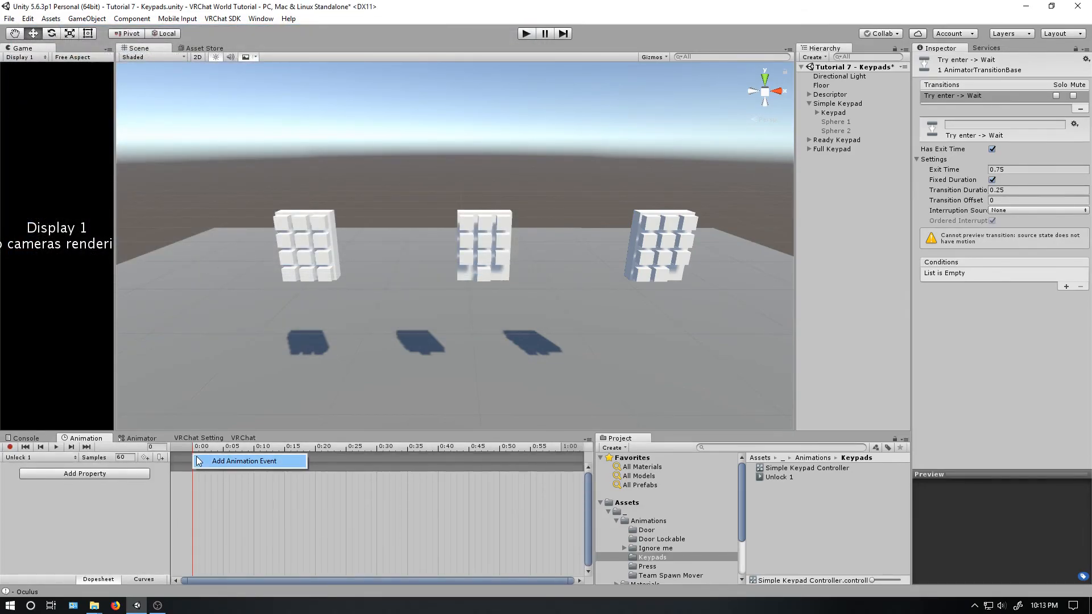
click(197, 458)
click(1016, 83)
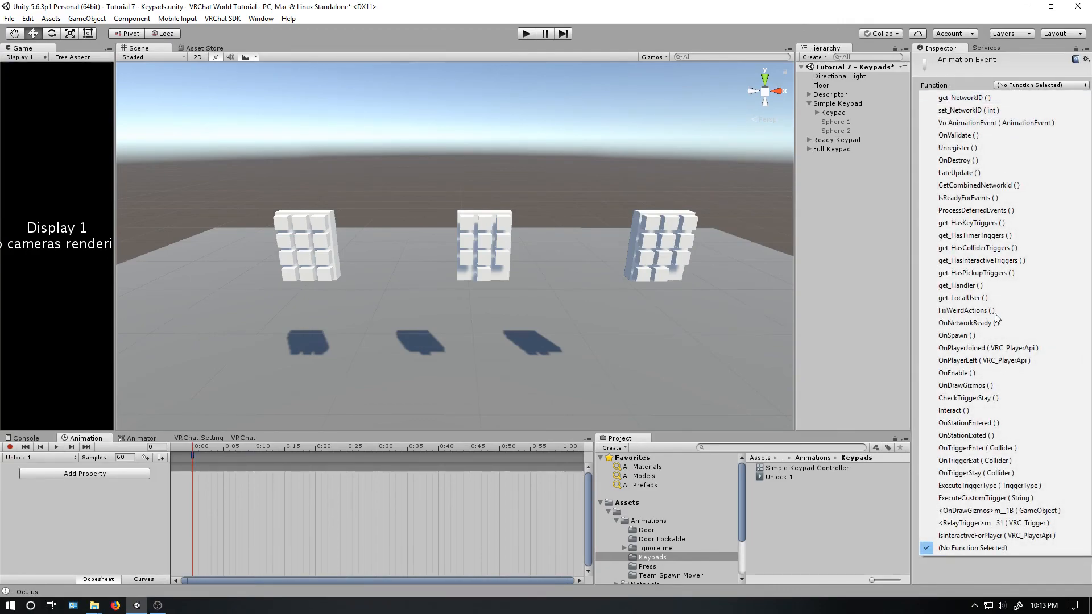
click(981, 499)
click(1035, 111)
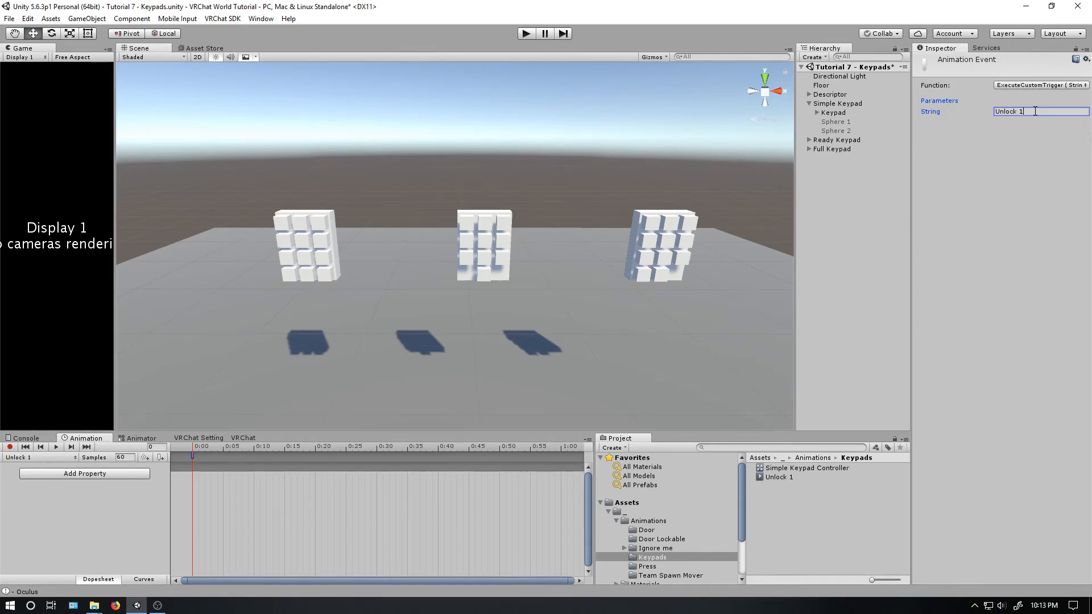
- Place the Unlock 1 state beside Try enter and make a transition from Try enter to it
click(136, 438)
drag(322, 562, 443, 527)
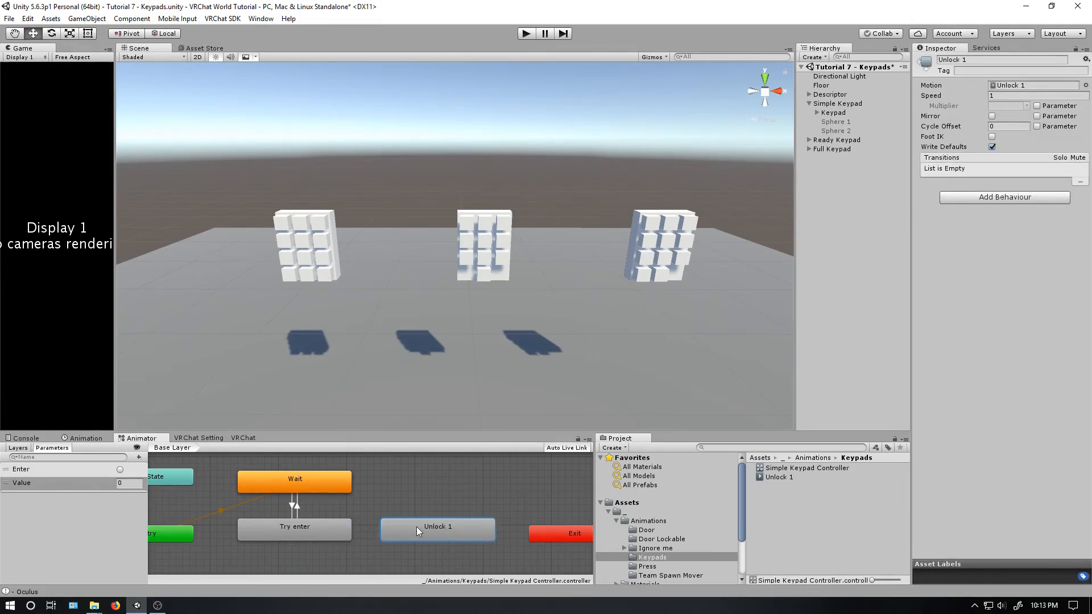
right_click(334, 531)
click(353, 539)
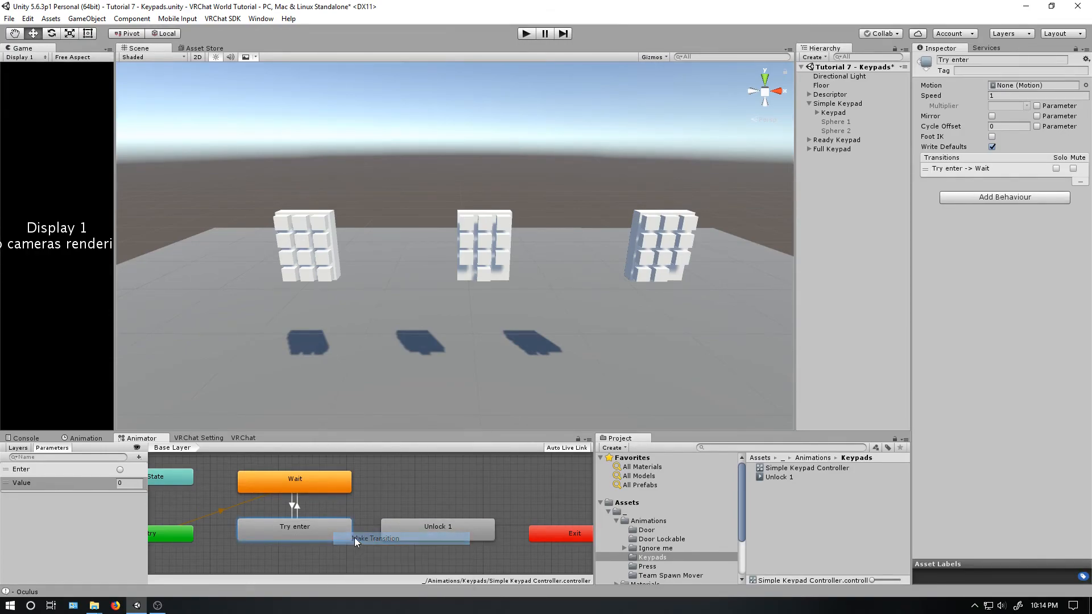
click(425, 535)
- Set the Try enter to Unlock 1 transition's exit time and duration to 0 and disable Has Exit Time
click(367, 533)
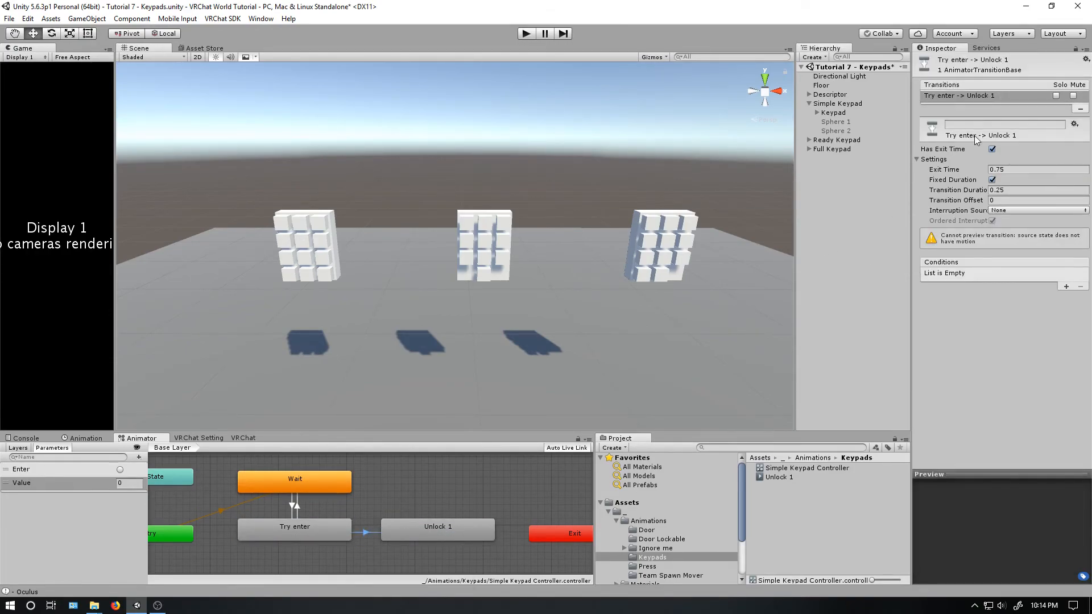
click(1005, 169)
text(0)
click(1032, 190)
text(0)
click(993, 149)
- Add a condition to the Try enter to Unlock 1 transition requiring Value Equals the keypad's unlock code
click(1066, 286)
click(1005, 276)
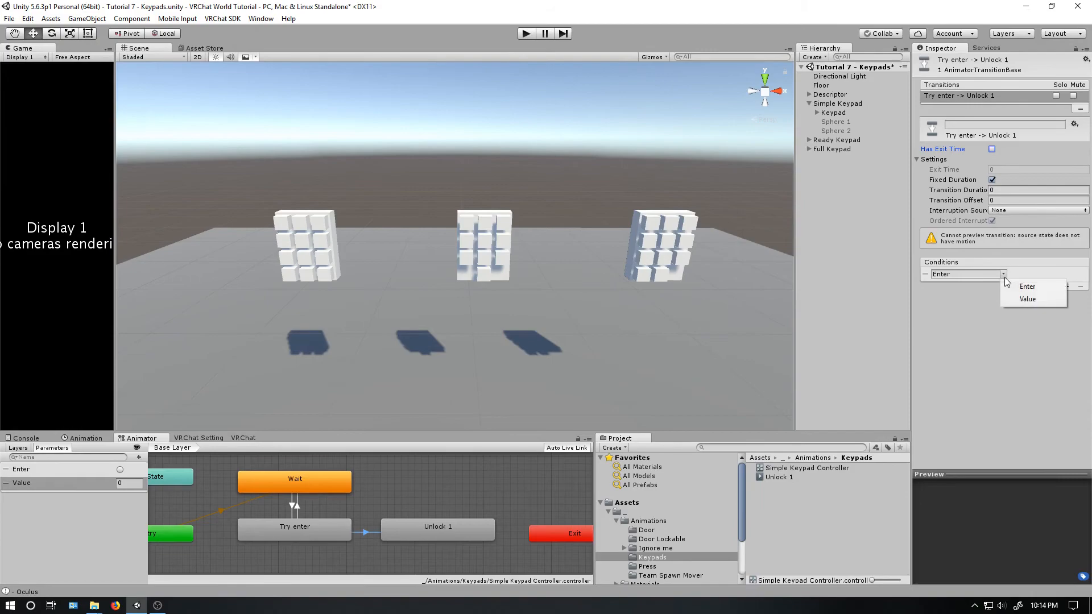
click(1020, 300)
click(1029, 274)
click(1029, 311)
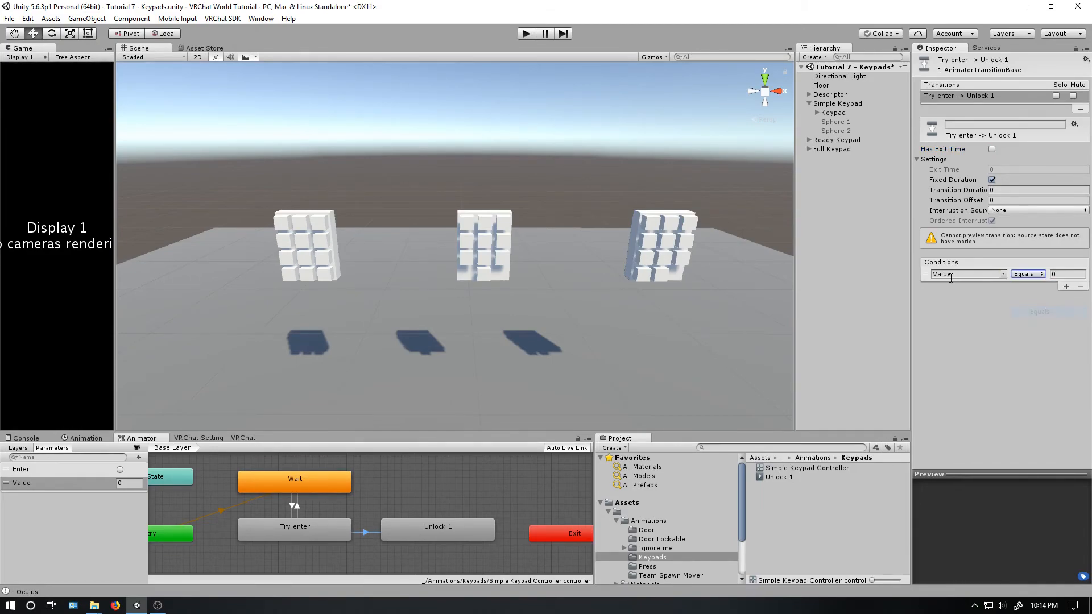
click(1064, 274)
text(1234)
- Make a transition from Unlock 1 back to Wait and show its settings
click(408, 528)
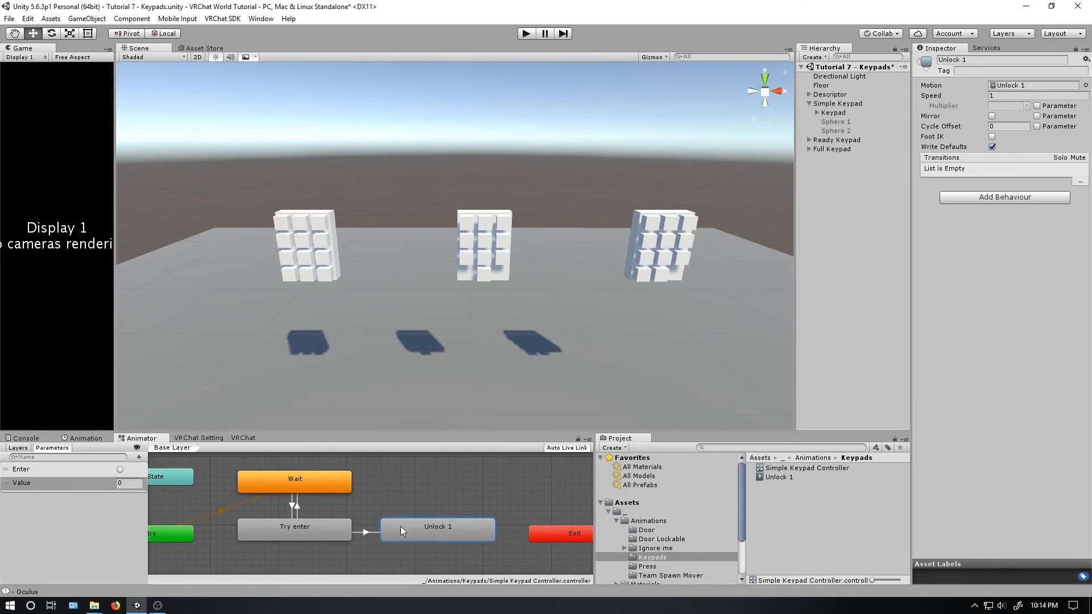
right_click(416, 526)
click(435, 530)
click(337, 487)
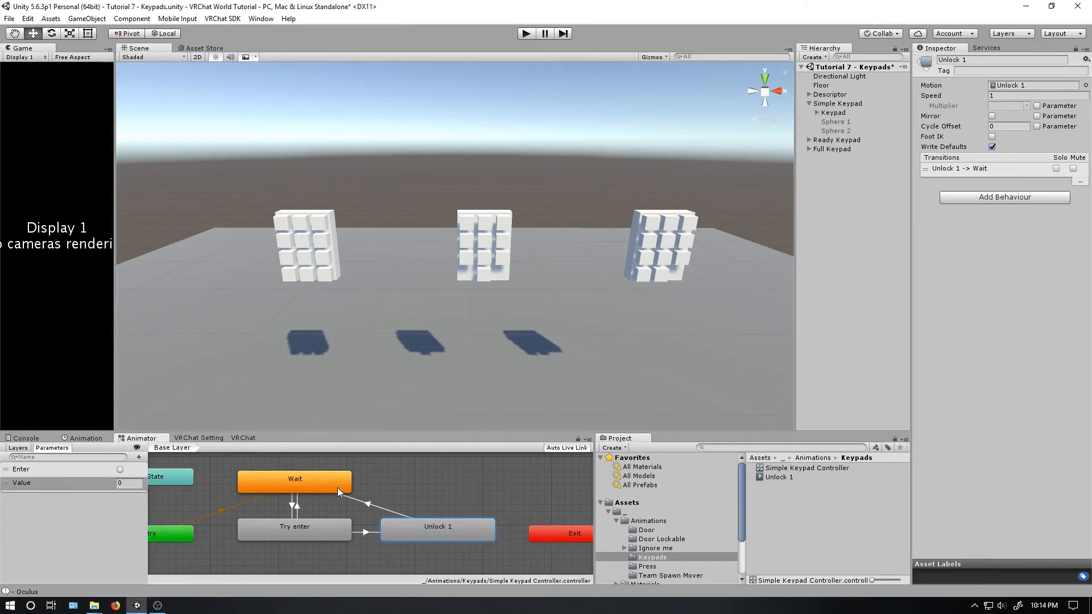
click(369, 504)
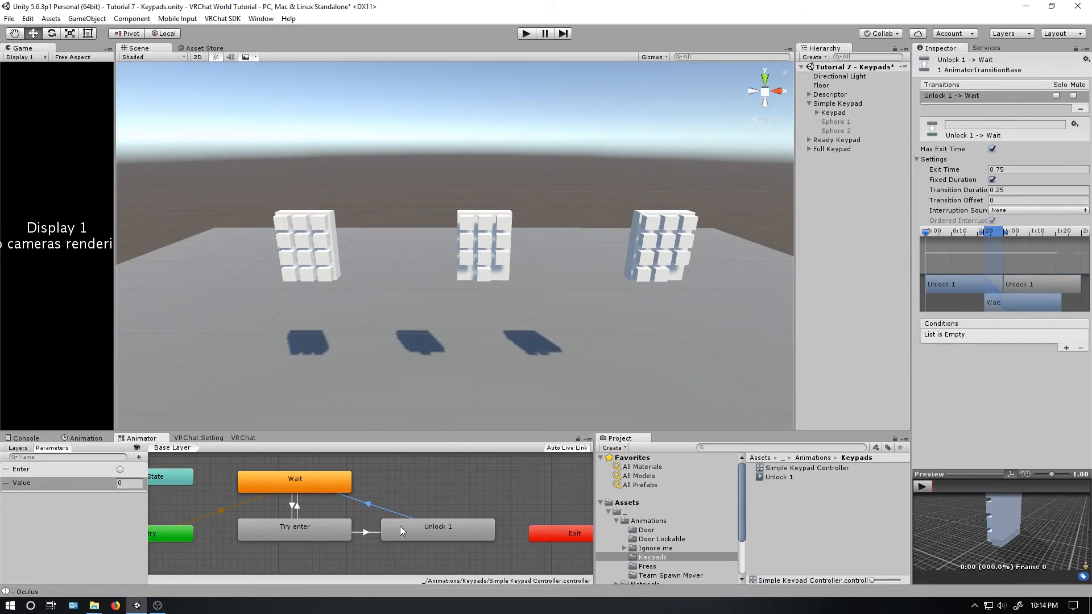
- Create a second animation clip for the Keypad named Unlock 2 in the Keypads folder
middle_drag(471, 495, 434, 475)
click(82, 438)
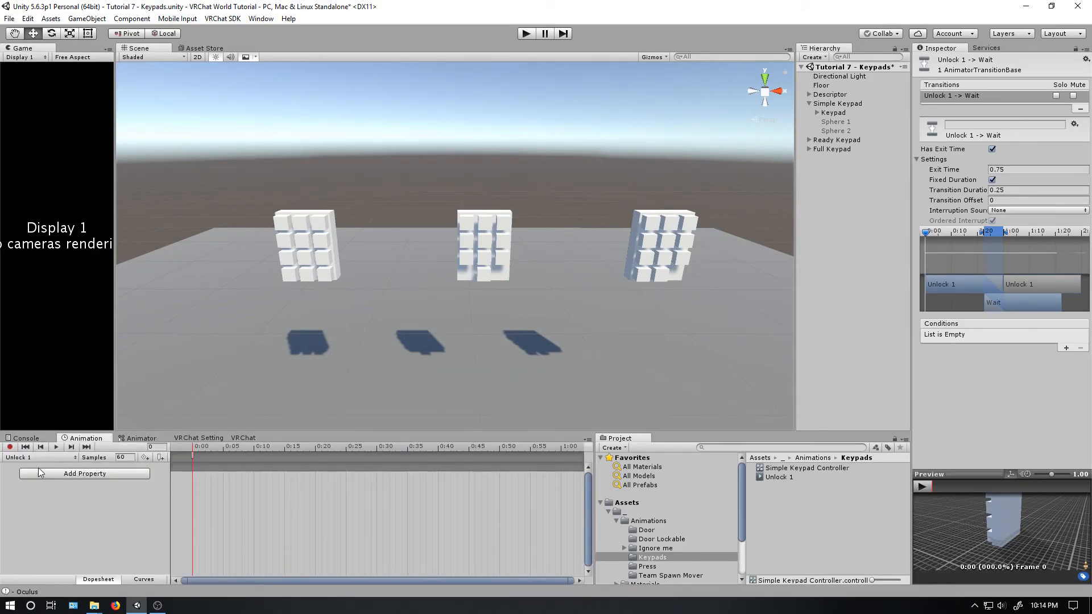
click(12, 457)
click(42, 493)
text(Unlock 2)
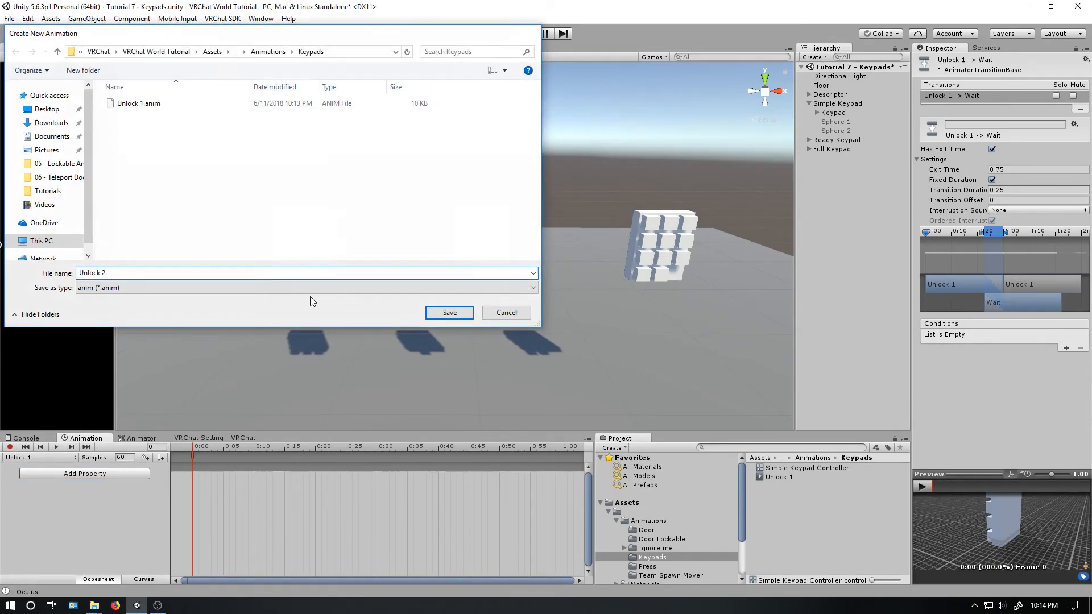
key(Return)
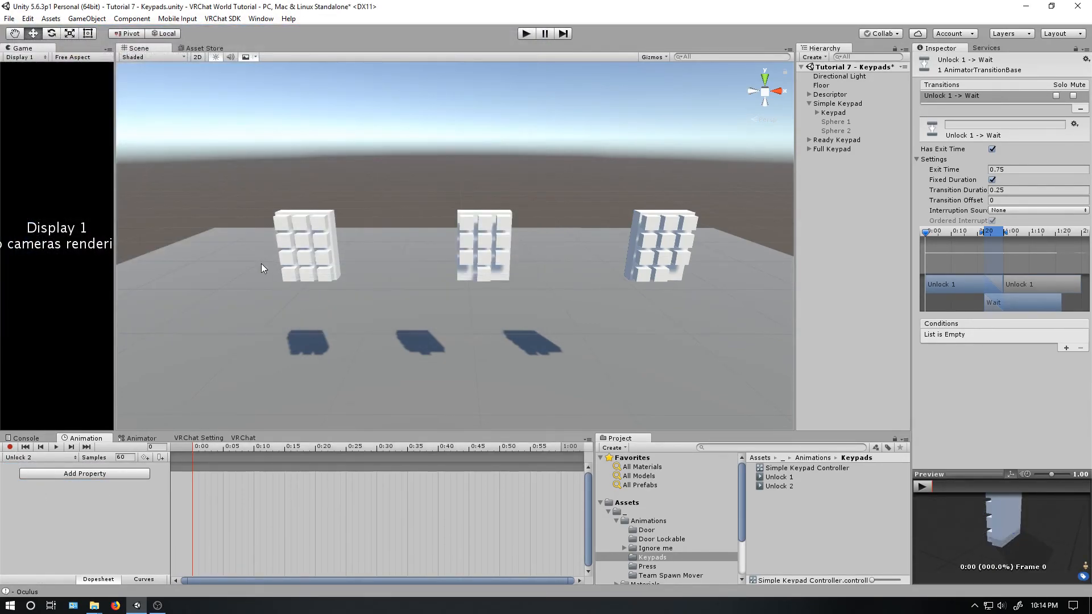
- Add an animation event at frame 0 of Unlock 2 that calls ExecuteCustomTrigger with the string Unlock 2
double_click(193, 455)
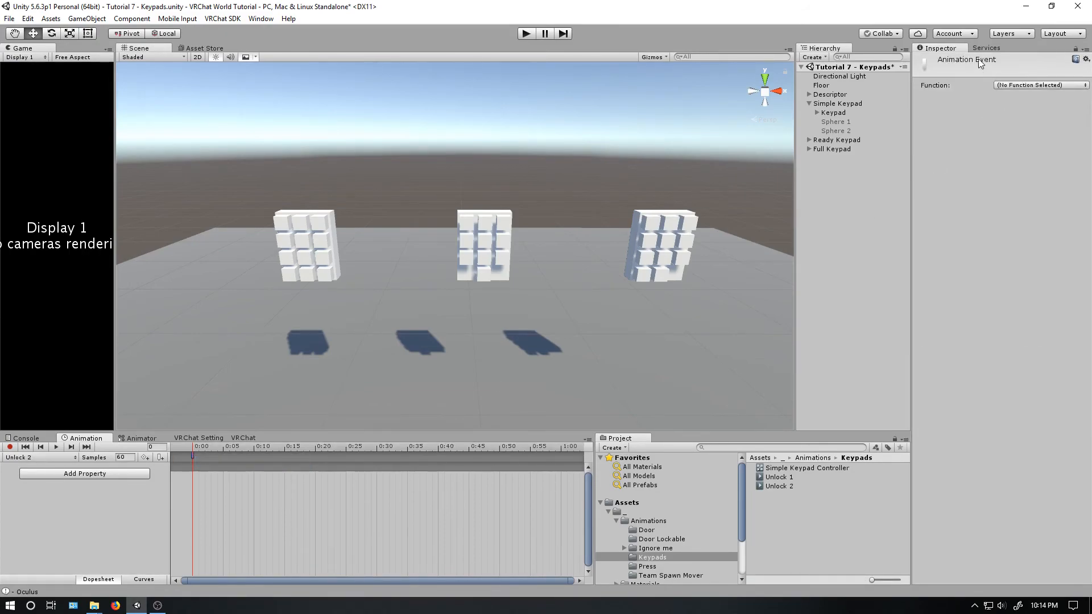
click(1012, 87)
click(1018, 485)
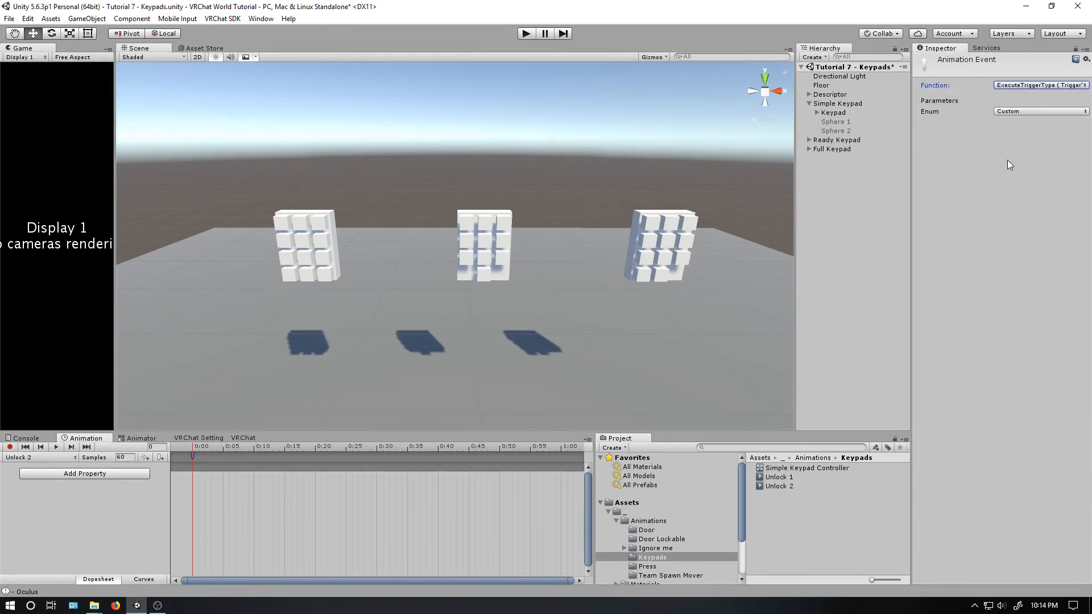
click(1024, 85)
click(998, 498)
click(1022, 111)
text(Unlock 2)
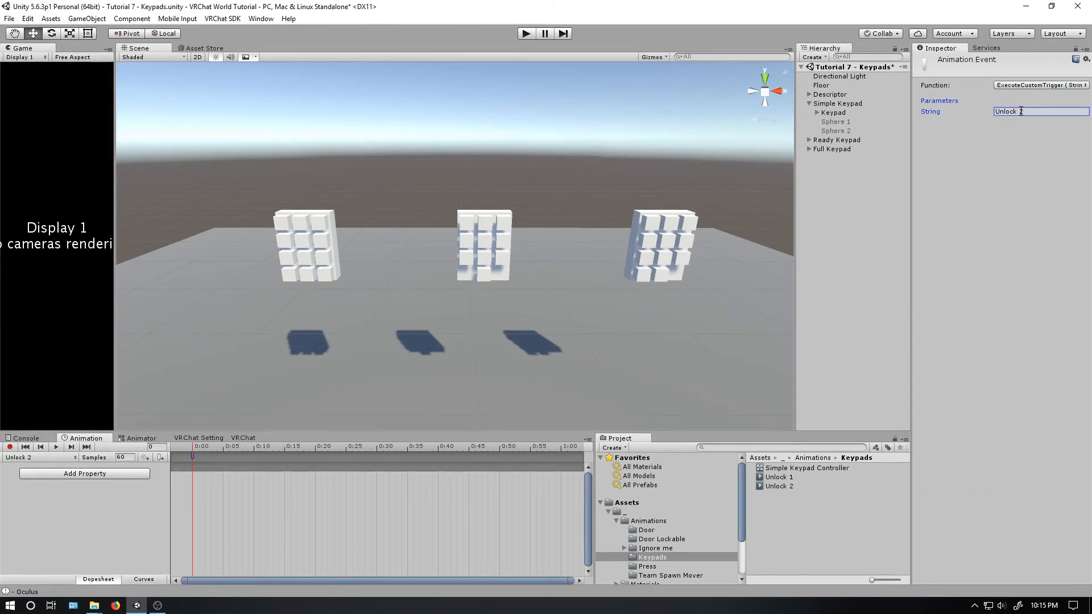
- Add another Custom trigger named Unlock 2 to the Keypad object's VRC_Trigger component
click(841, 112)
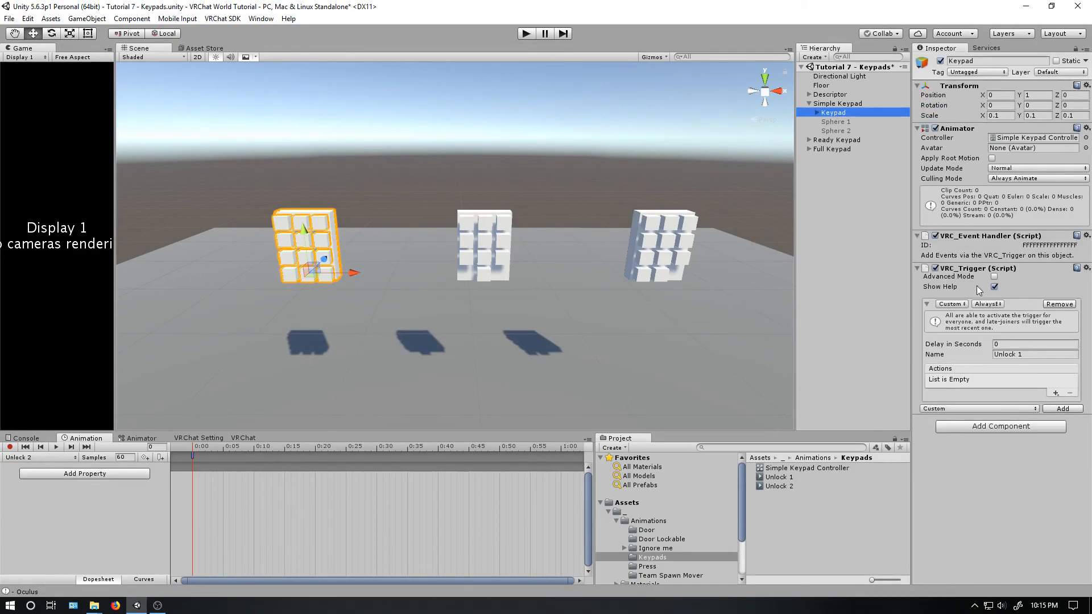
click(1054, 408)
click(1020, 460)
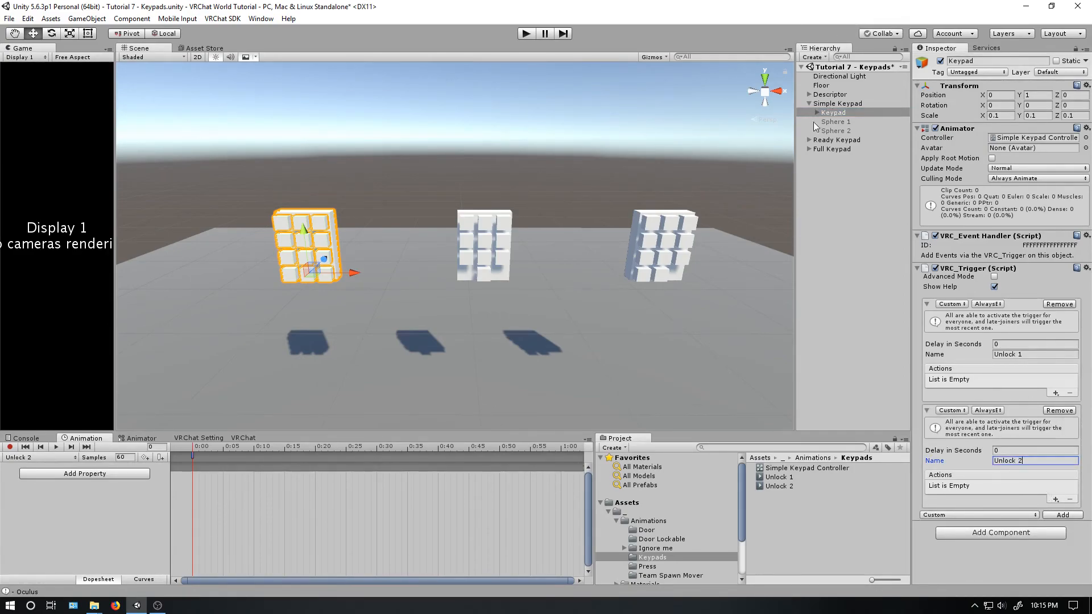
- Place the Unlock 2 state above Unlock 1, beside the Wait state, in the animator graph
click(126, 439)
middle_drag(376, 532, 404, 555)
click(390, 539)
drag(401, 564, 401, 486)
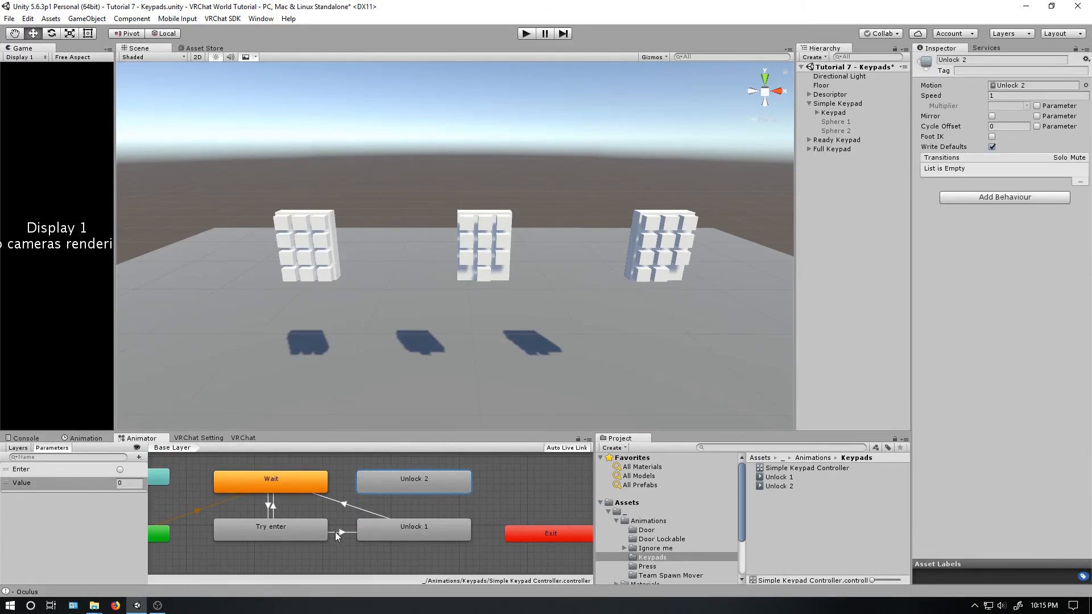
- Create a transition from Try enter to Unlock 2 with the condition Value Equals 55
right_click(315, 532)
click(332, 536)
click(374, 491)
click(374, 497)
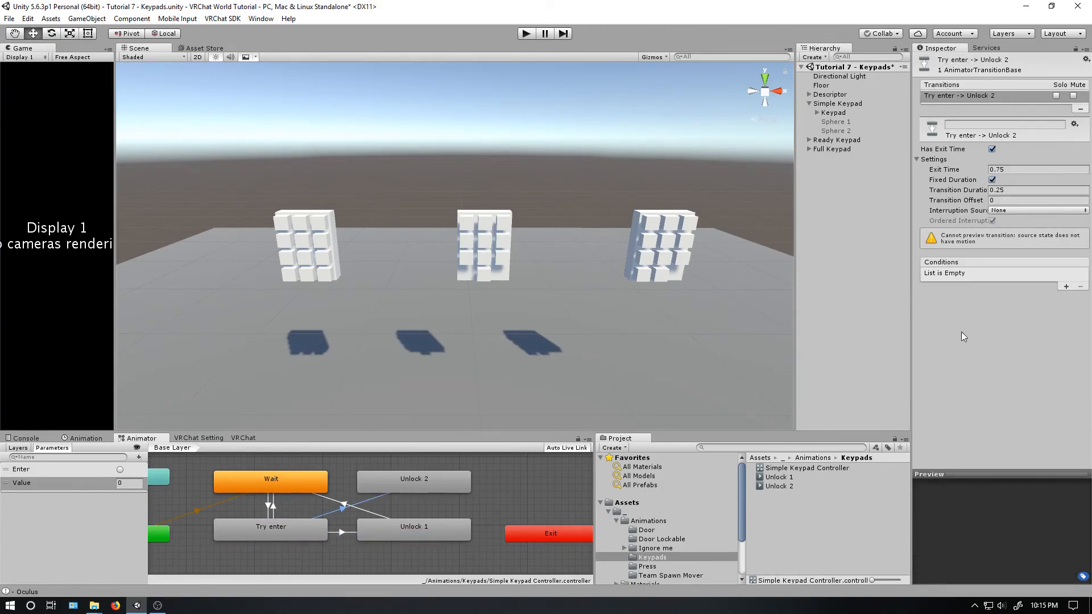
click(1067, 287)
click(994, 275)
click(1018, 298)
click(1029, 274)
click(1037, 312)
click(1057, 274)
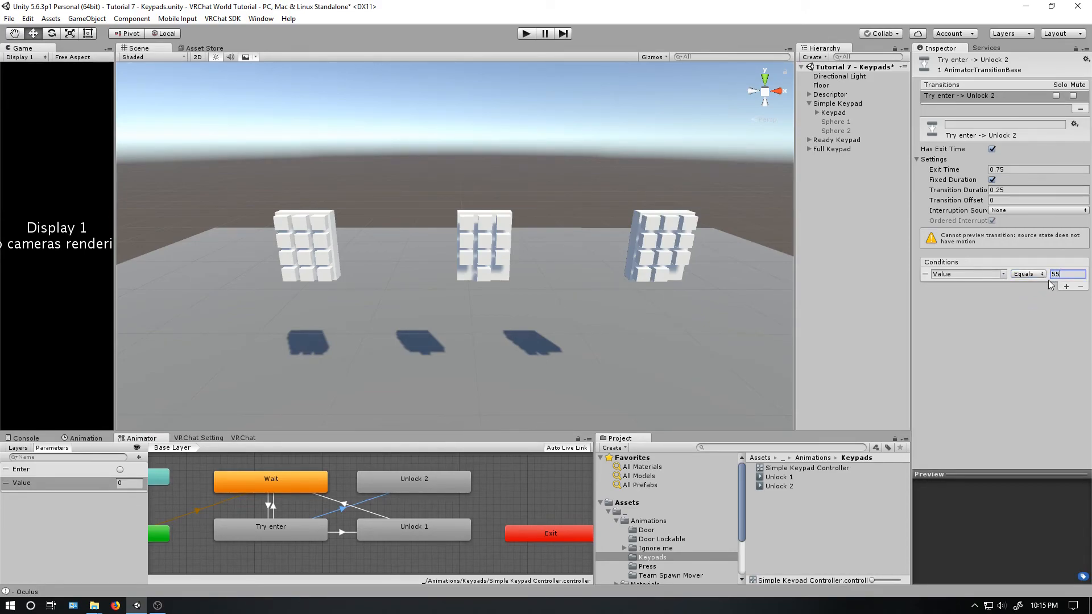
- Set the Try enter to Unlock 2 transition's duration and exit time to 0 and disable Has Exit Time
click(997, 190)
text(0)
click(993, 170)
text(0)
click(992, 149)
- Create a transition from the Unlock 2 state back to the Wait state
right_click(423, 488)
click(449, 492)
click(310, 485)
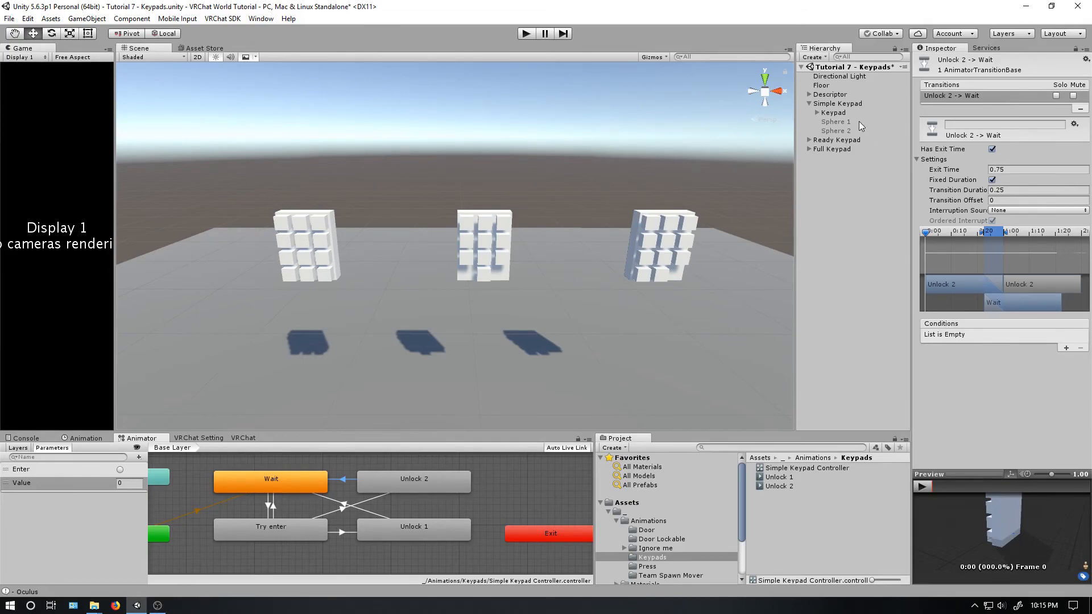
- Add a SetGameObjectActive action to the Keypad's Unlock 1 trigger with Sphere 1 as receiver and Operation set to True
click(841, 116)
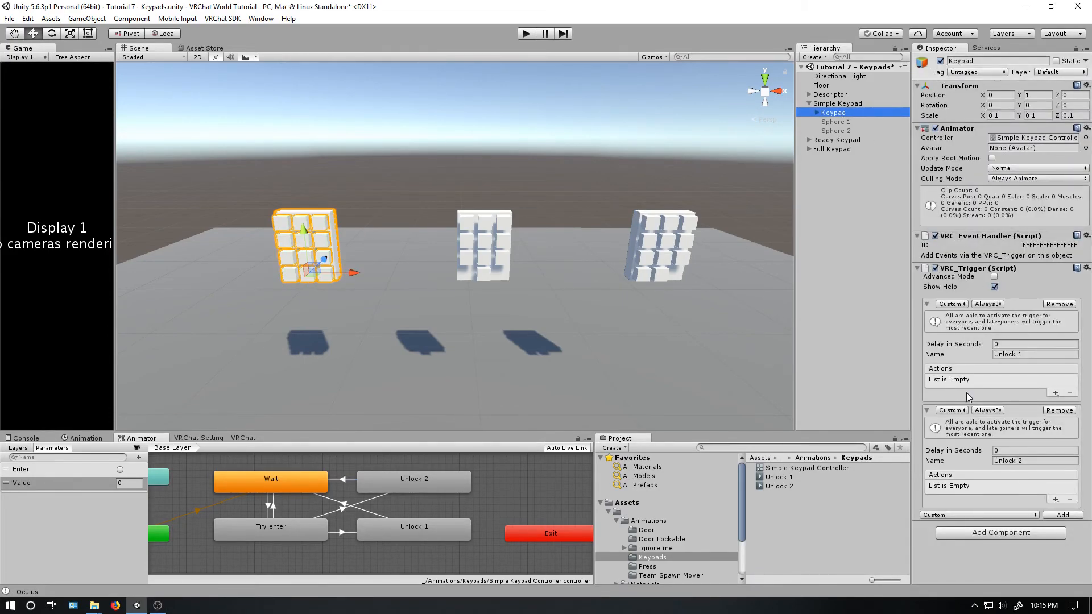
click(1050, 381)
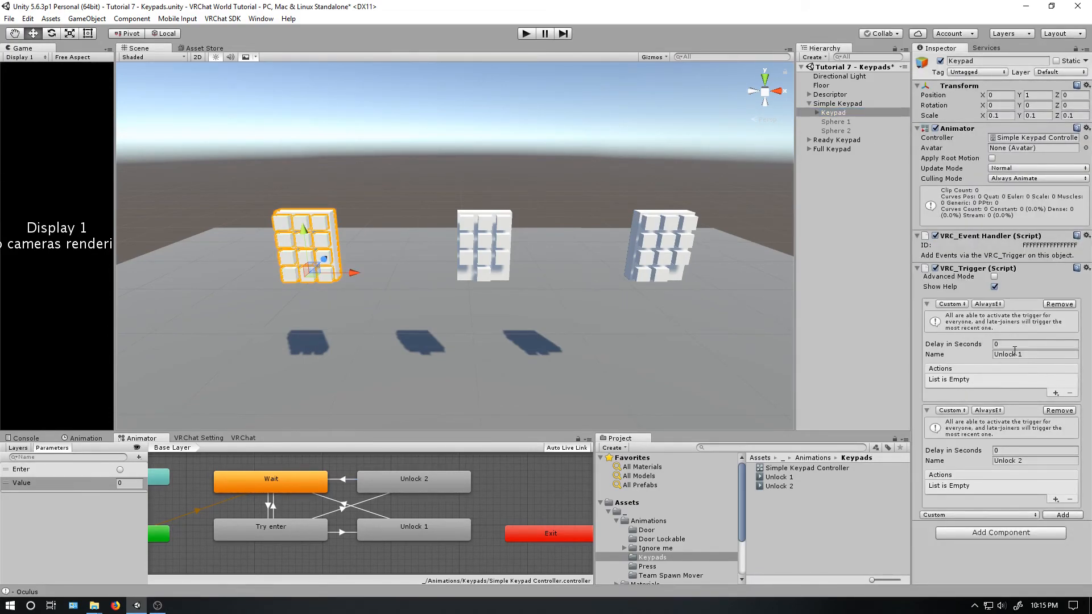
click(1056, 393)
mouse_move(1050, 401)
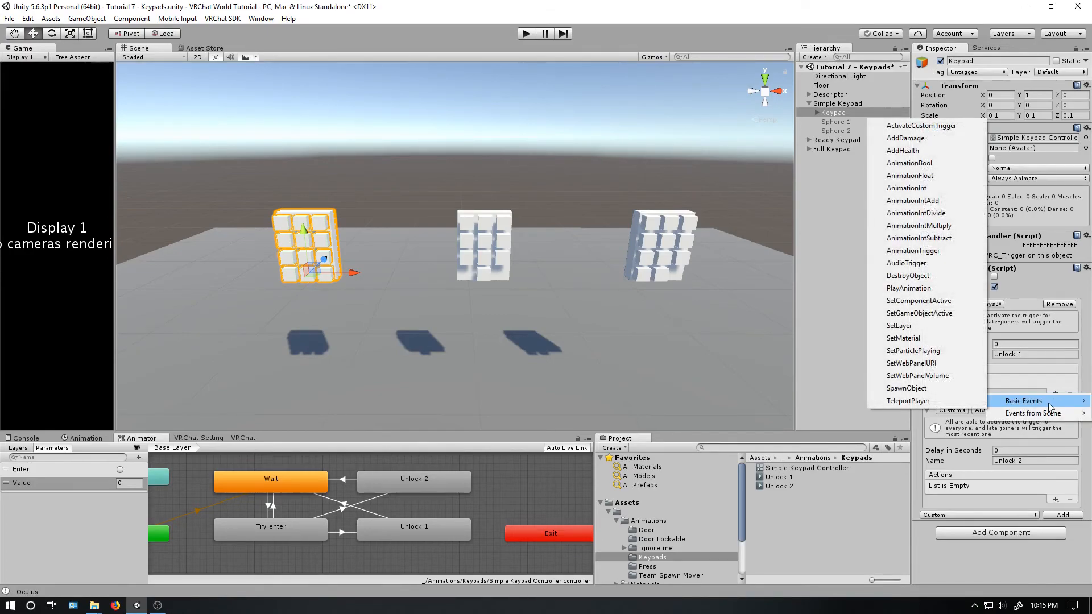
click(933, 313)
click(978, 379)
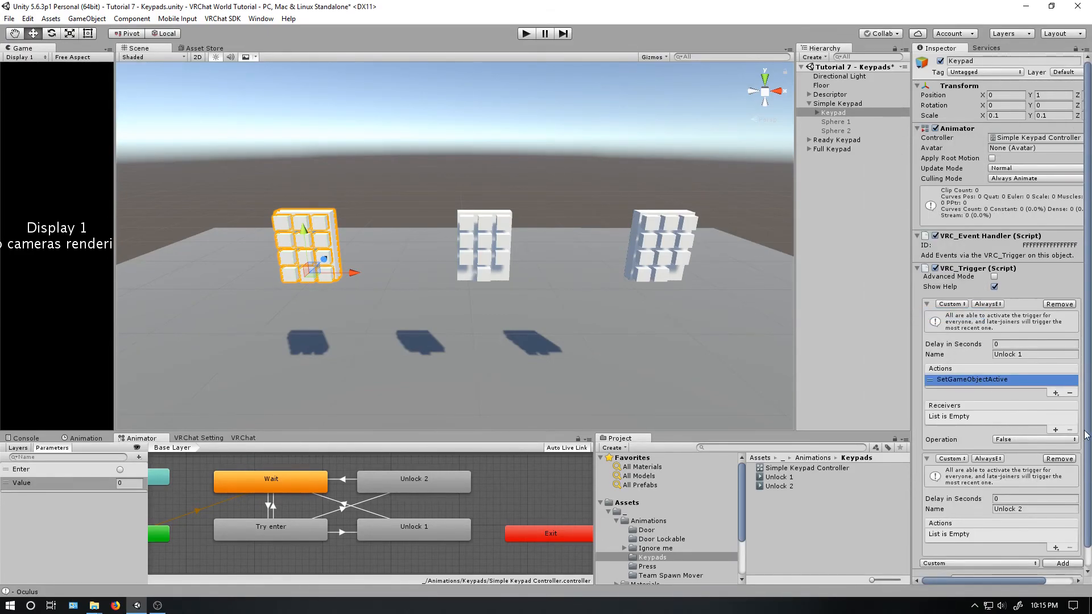
click(1055, 430)
drag(848, 124, 964, 420)
click(1000, 441)
click(1019, 465)
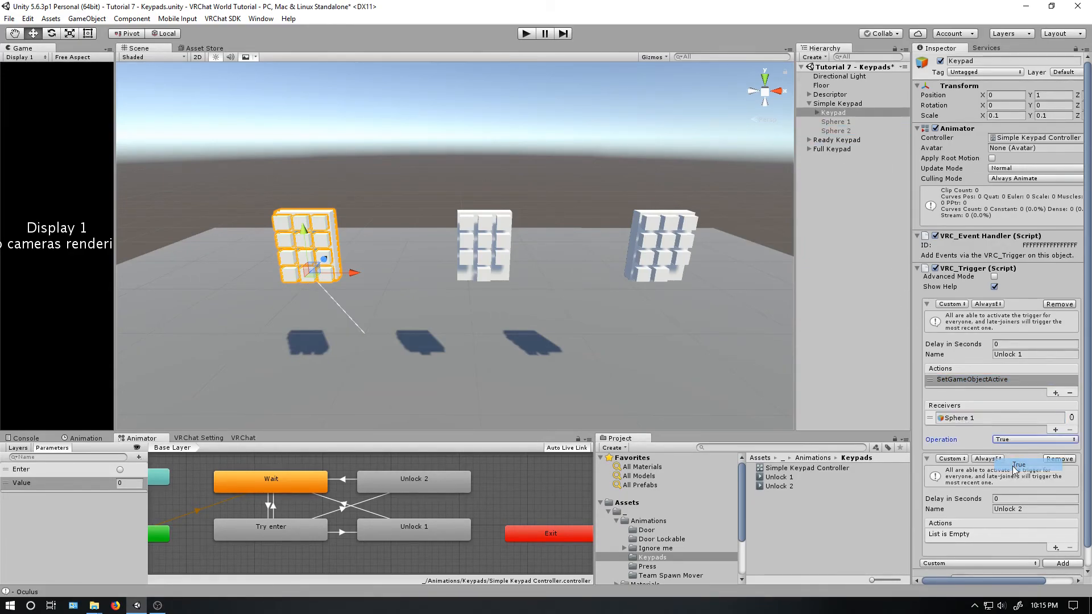
- Add a SetGameObjectActive action to the Unlock 2 trigger with Sphere 2 as receiver and Operation set to True
click(1056, 548)
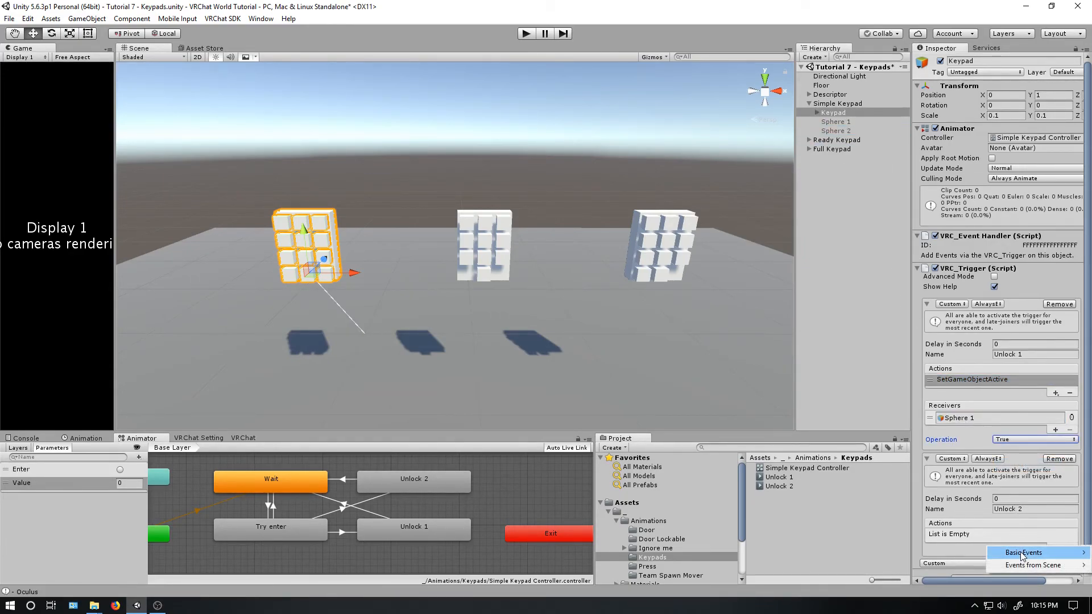
click(927, 469)
click(974, 487)
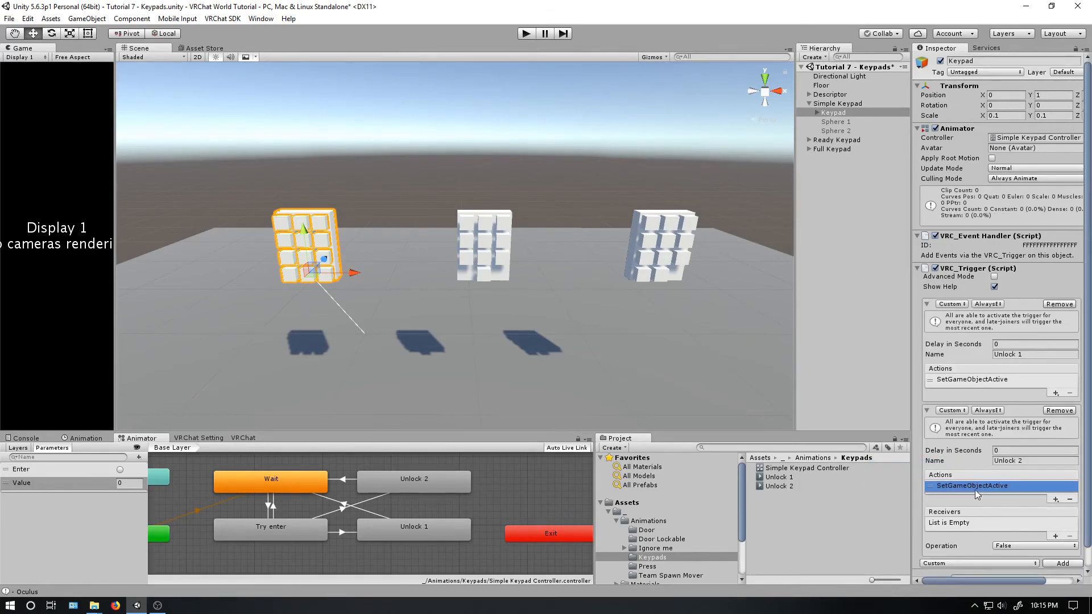
click(1057, 537)
drag(848, 131, 993, 524)
click(1004, 546)
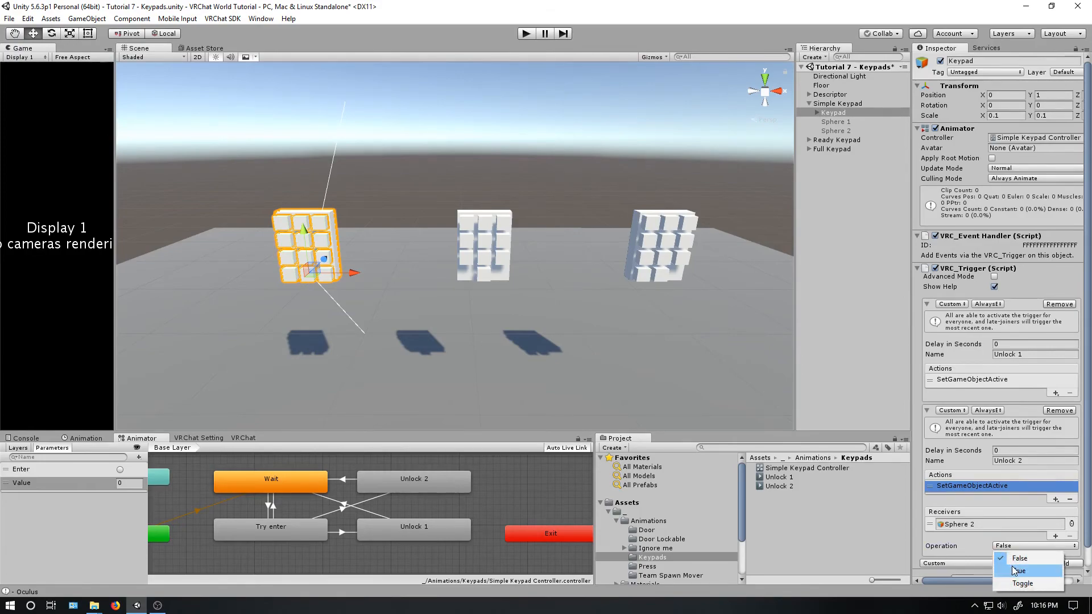
click(1019, 571)
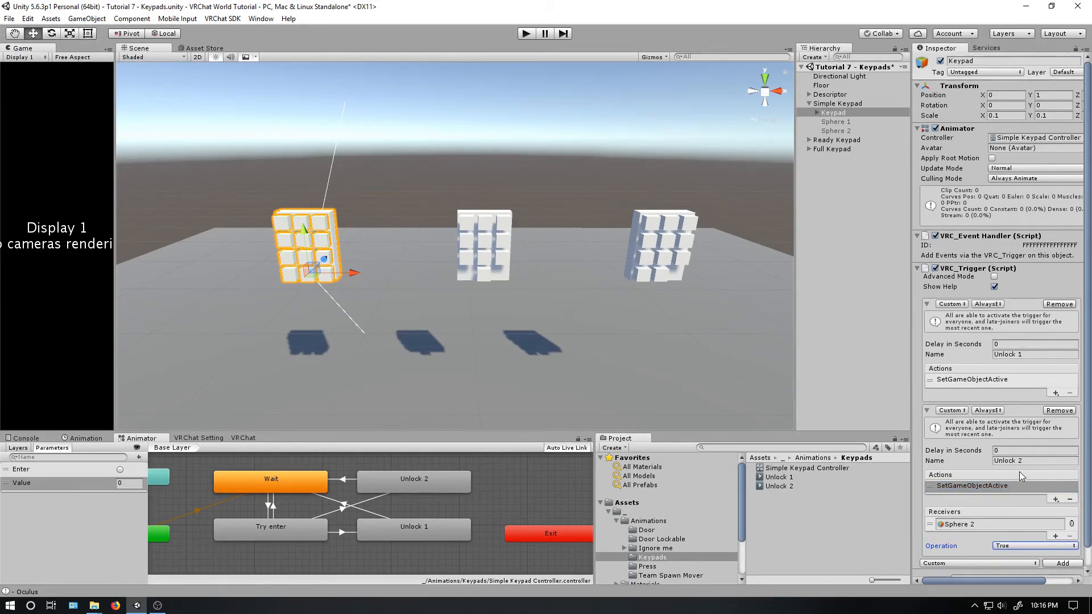
- Add a VRC_Trigger component to all number keys 0 to 9 of the Simple Keypad at once, leaving out R and E
click(817, 112)
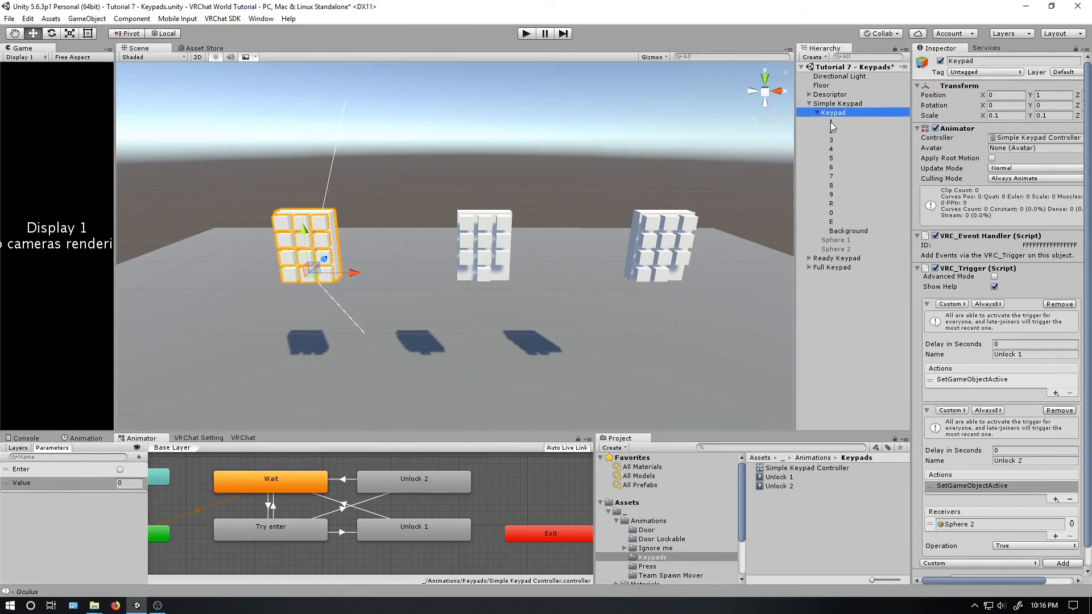
click(831, 122)
click(832, 132)
click(834, 140)
click(835, 160)
click(840, 185)
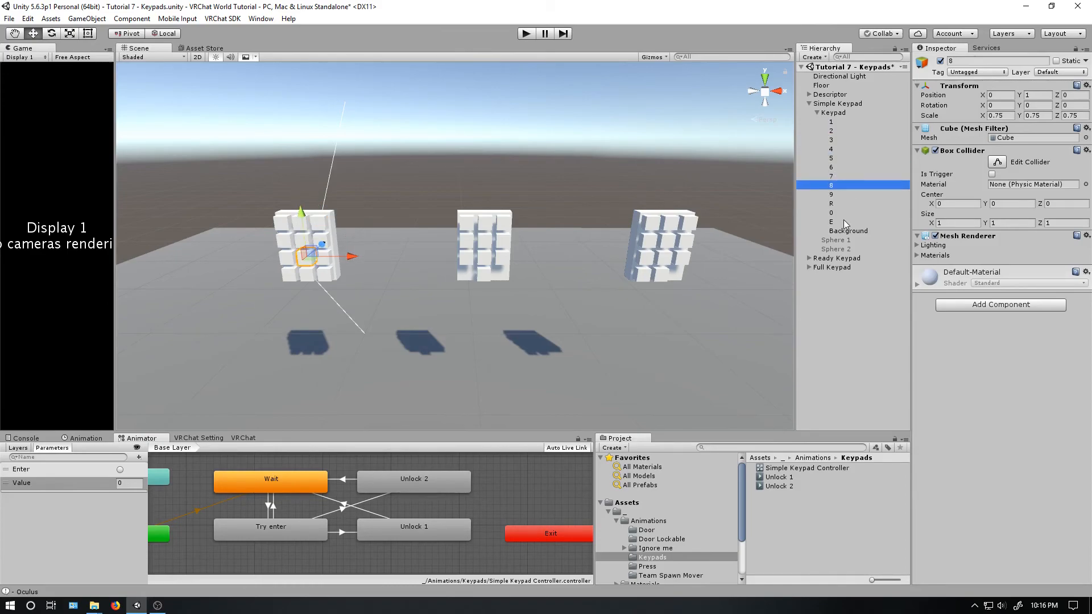
click(845, 222)
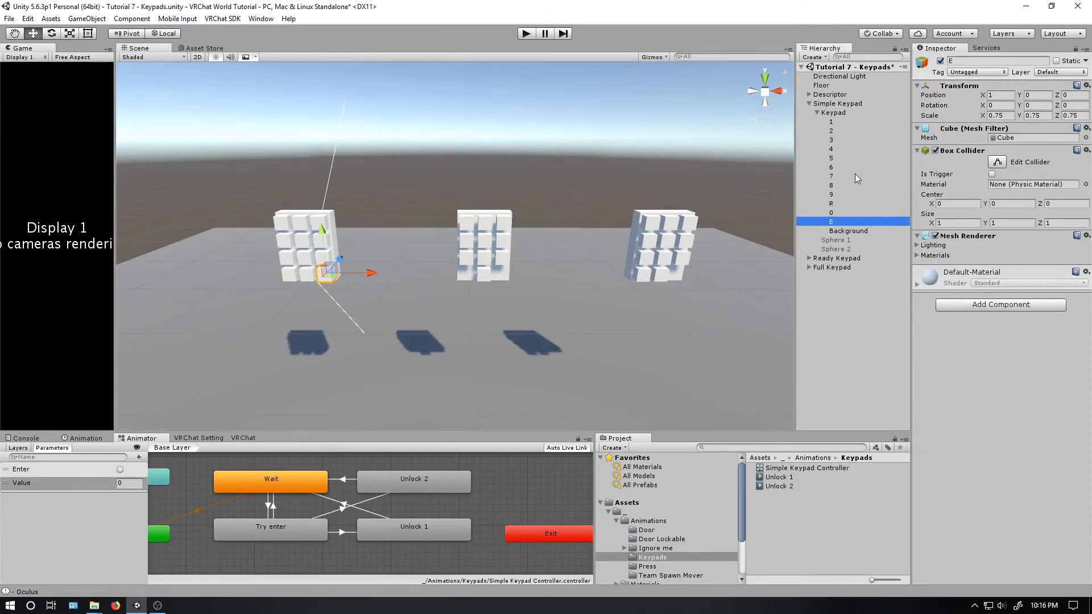
shift+click(832, 123)
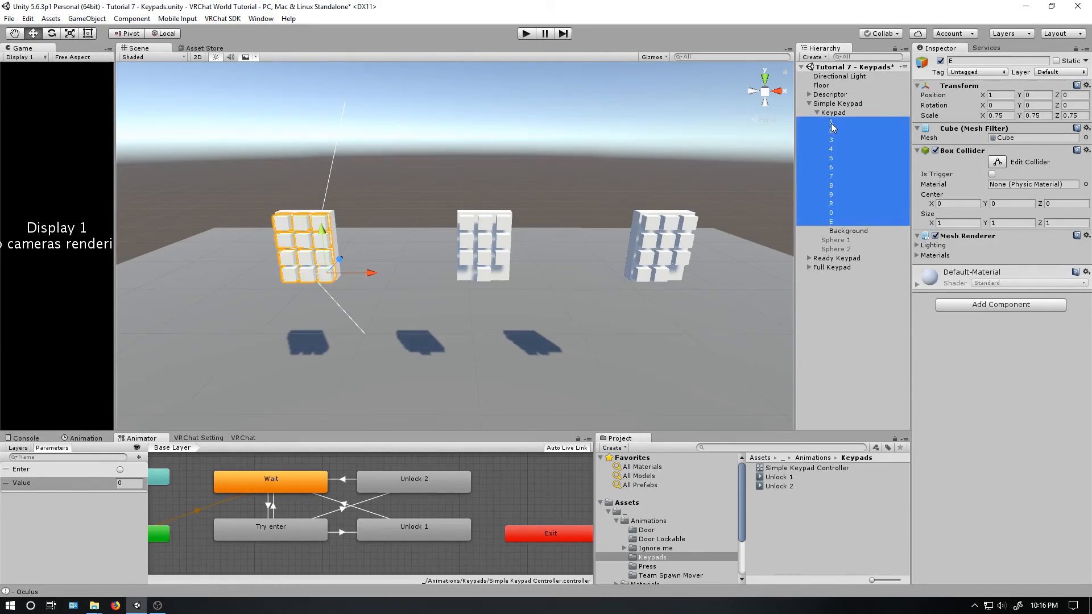
ctrl+click(835, 203)
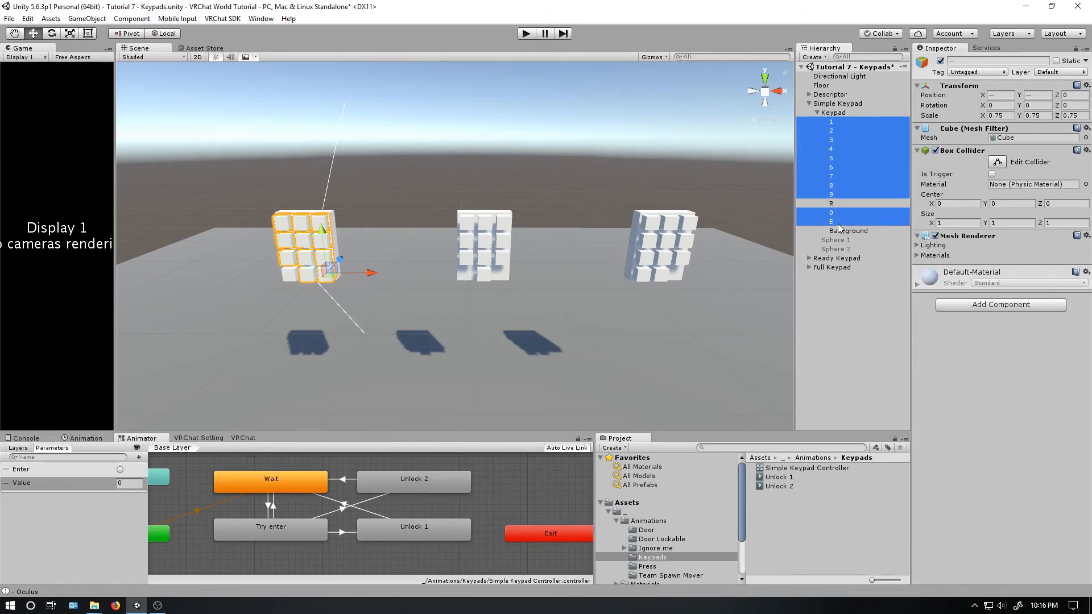
ctrl+click(853, 222)
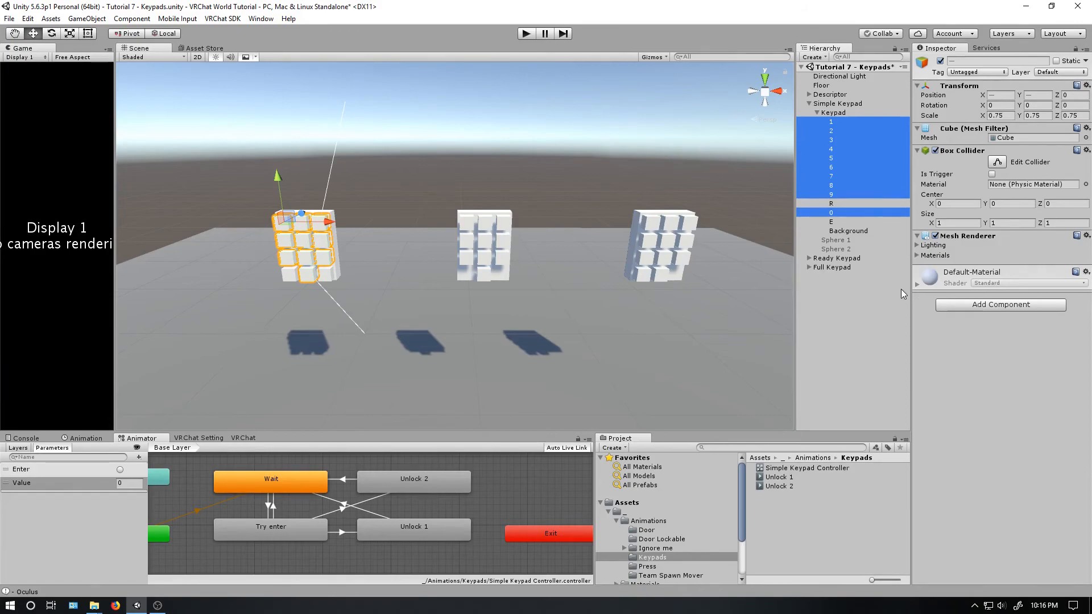
click(966, 306)
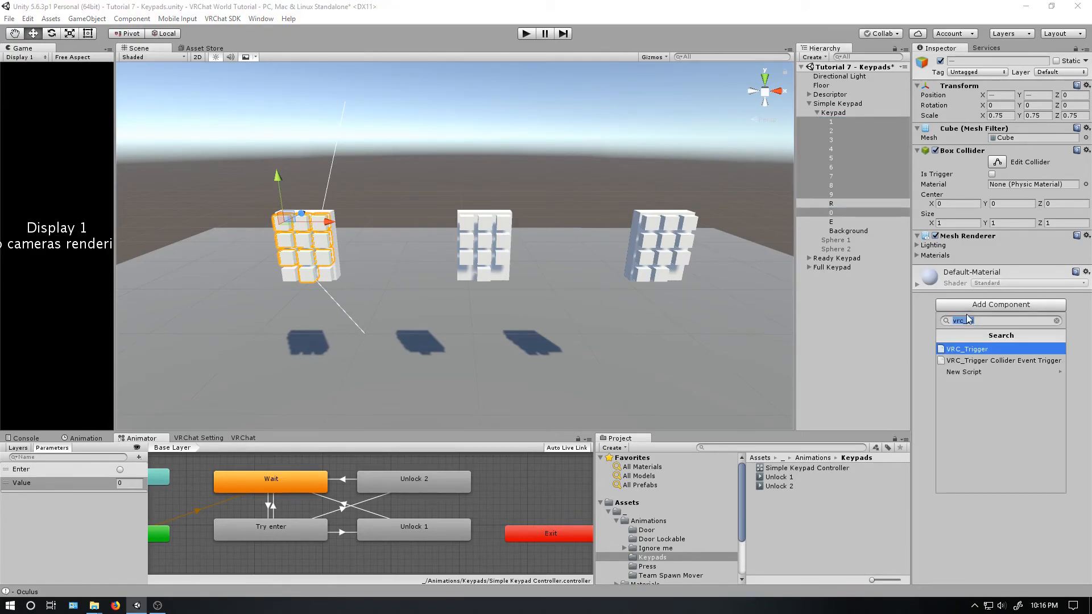
click(971, 350)
- Add an OnInteract trigger to the VRC_Trigger component of the selected number keys
click(1001, 324)
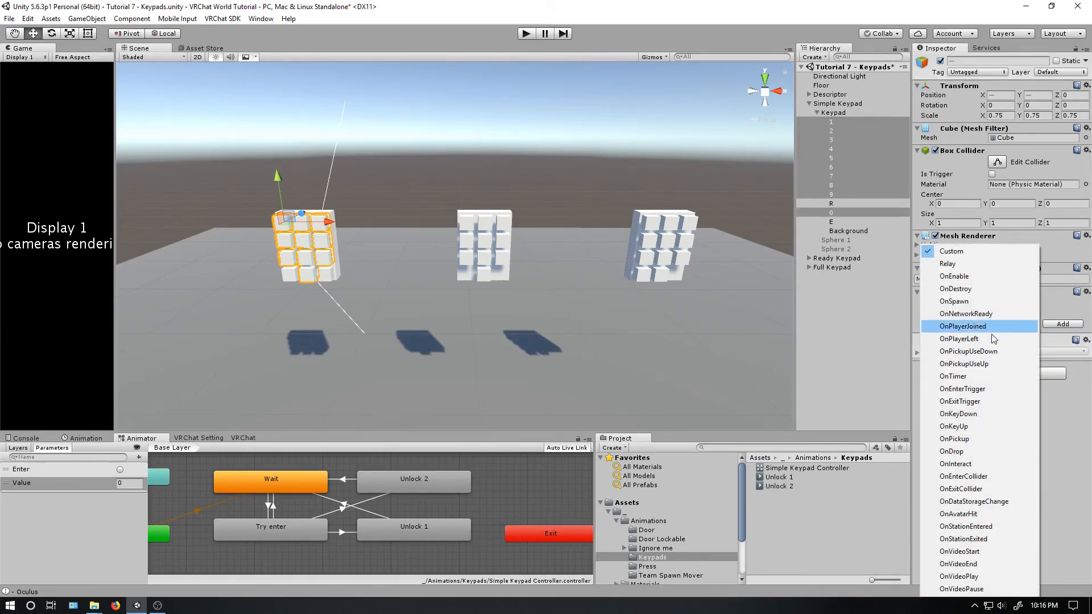
click(976, 465)
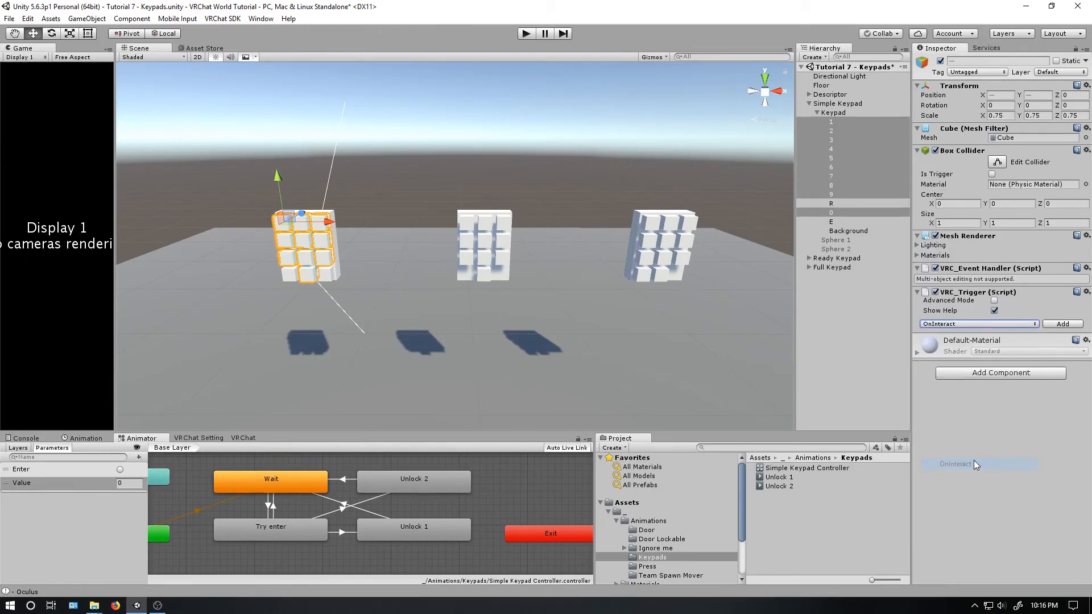
click(1075, 325)
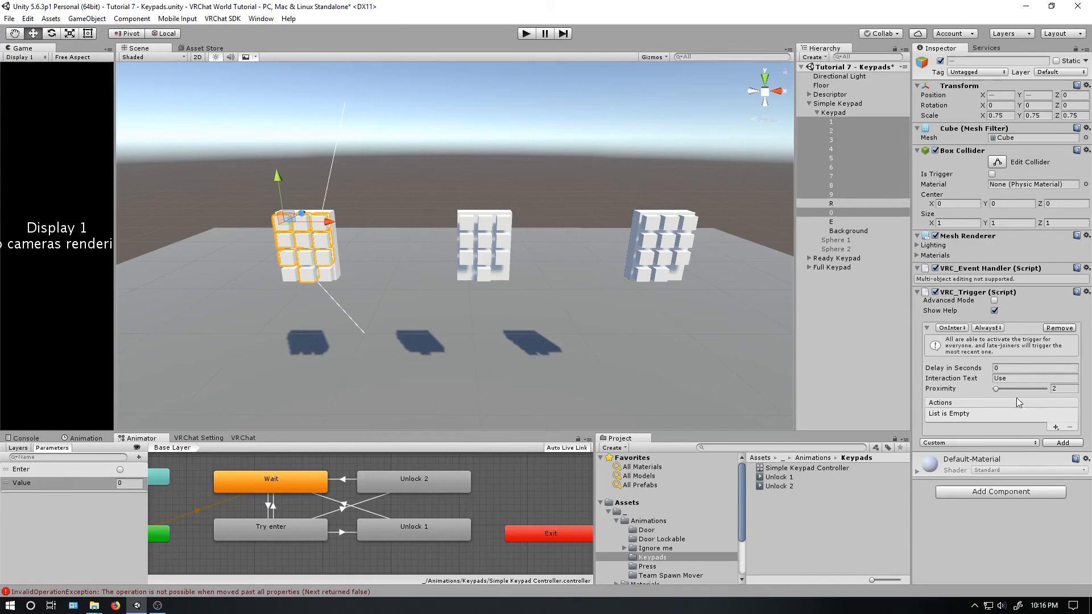
- Add an AnimationIntMultiply action to the number keys with the Keypad animator as receiver, variable Value and value 10
click(1056, 427)
mouse_move(1002, 435)
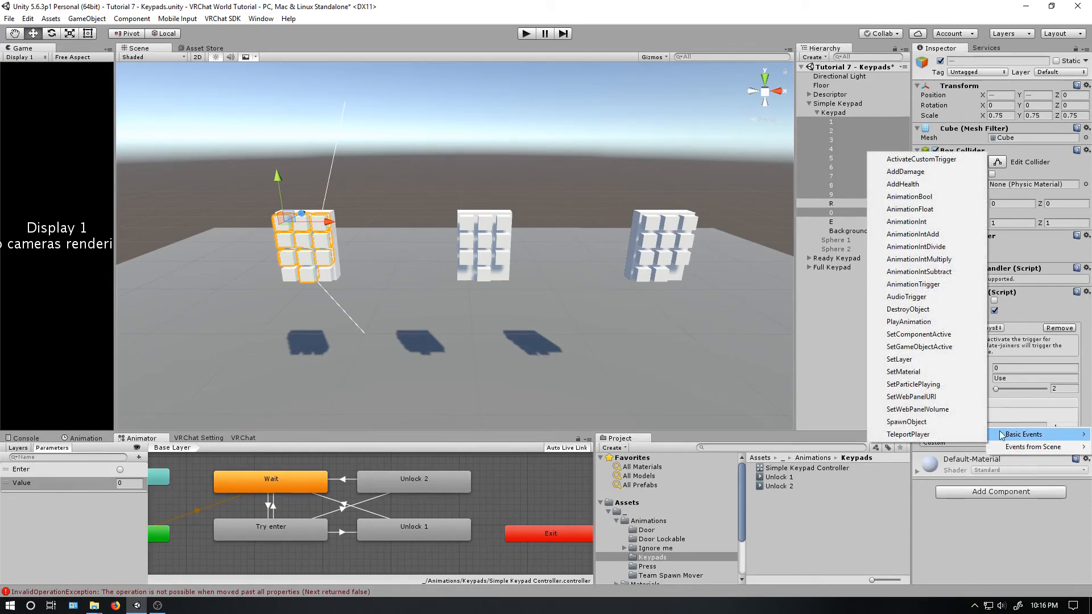
click(946, 260)
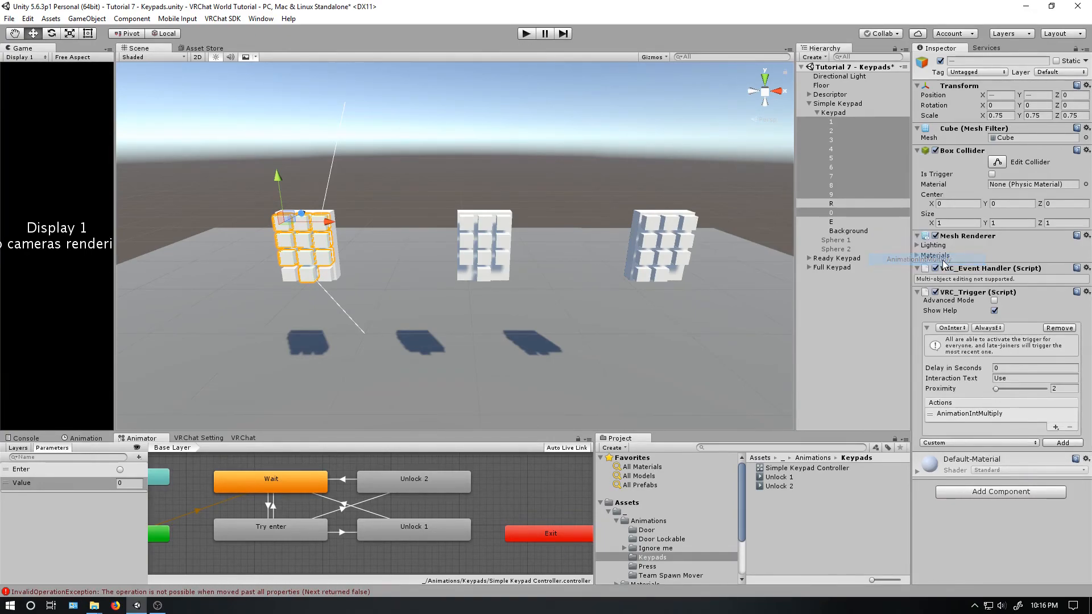
click(1055, 464)
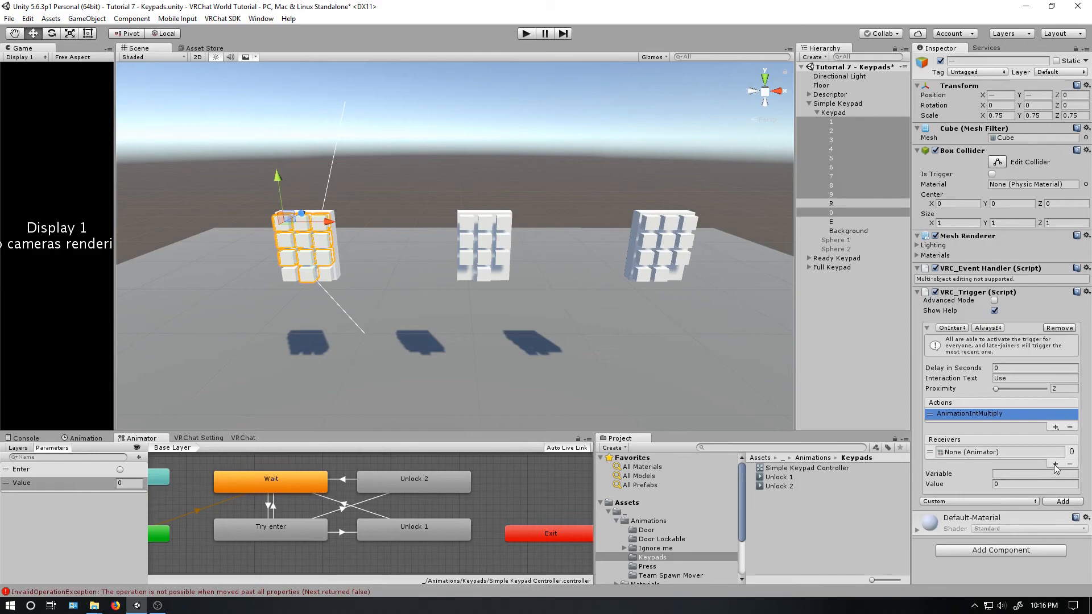
drag(835, 113, 987, 452)
click(1007, 475)
text(Value)
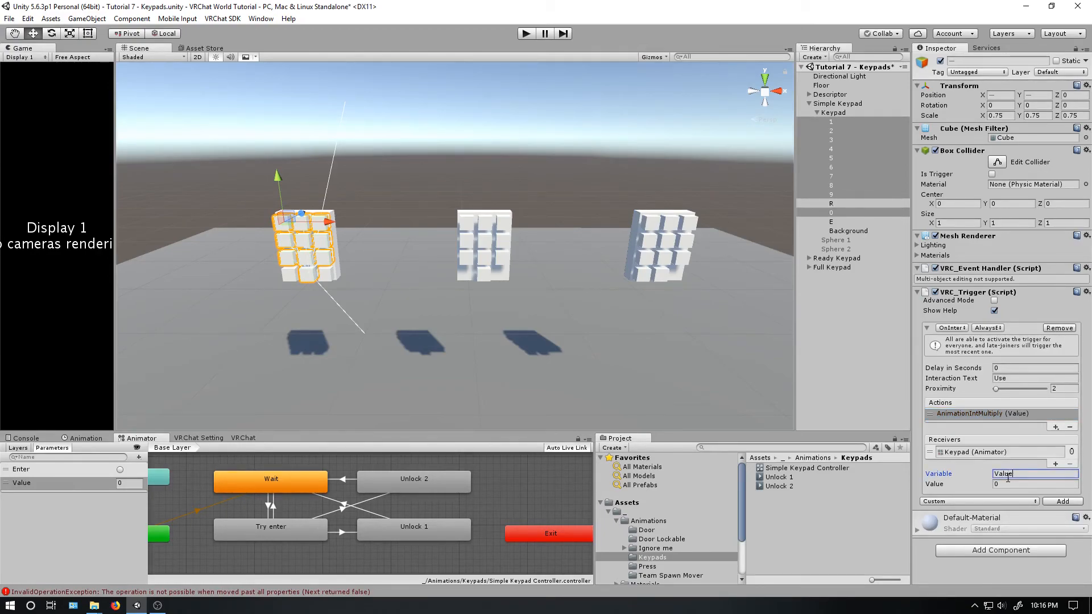
click(1015, 485)
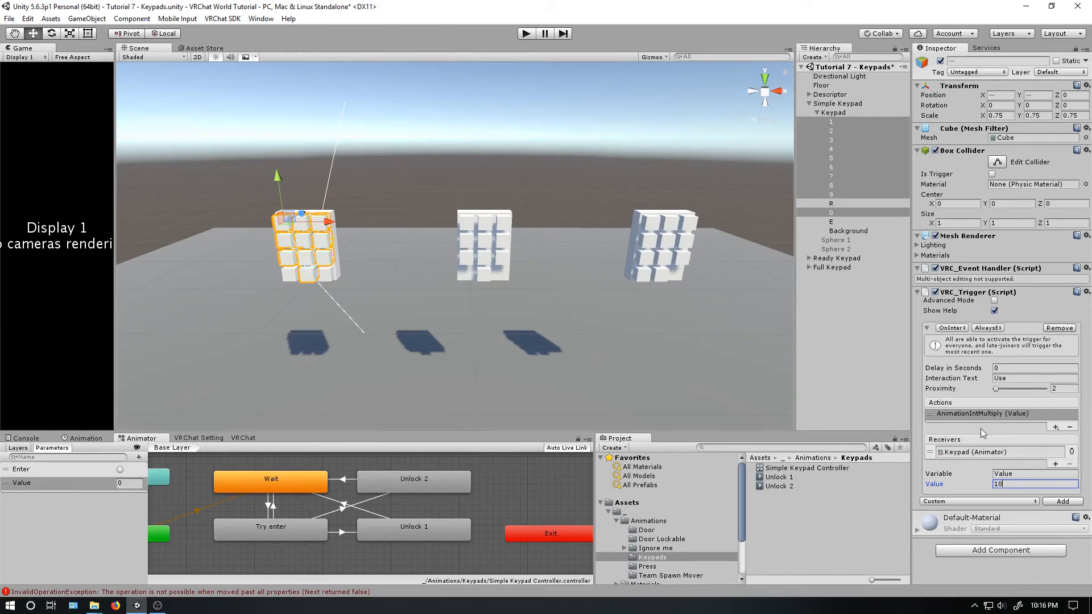
- Add an AnimationIntAdd action to the number keys with the Keypad animator as receiver and variable Value
click(1056, 427)
mouse_move(1051, 436)
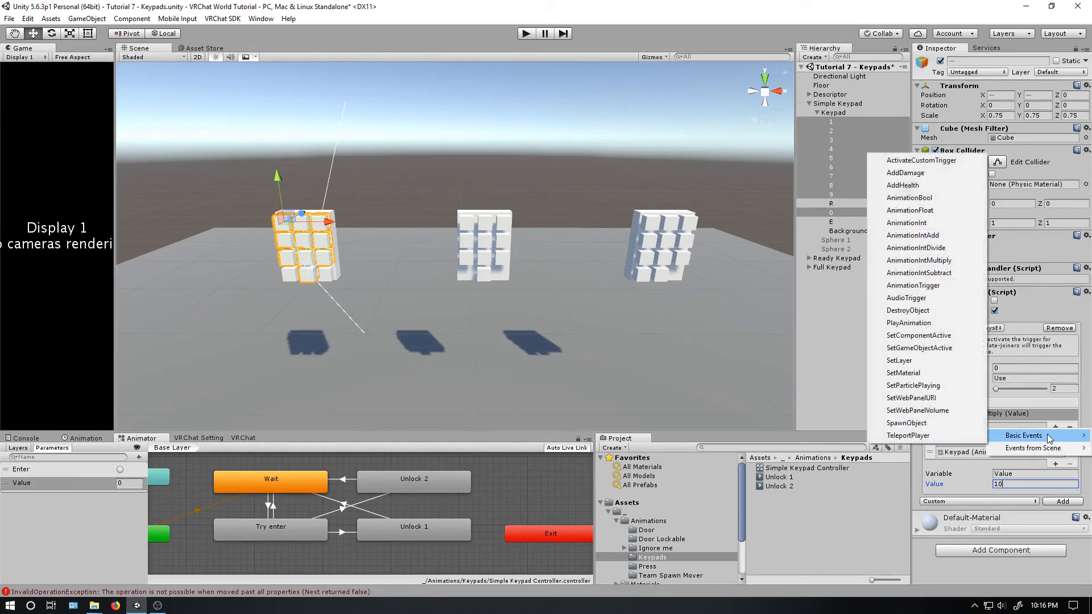
click(928, 236)
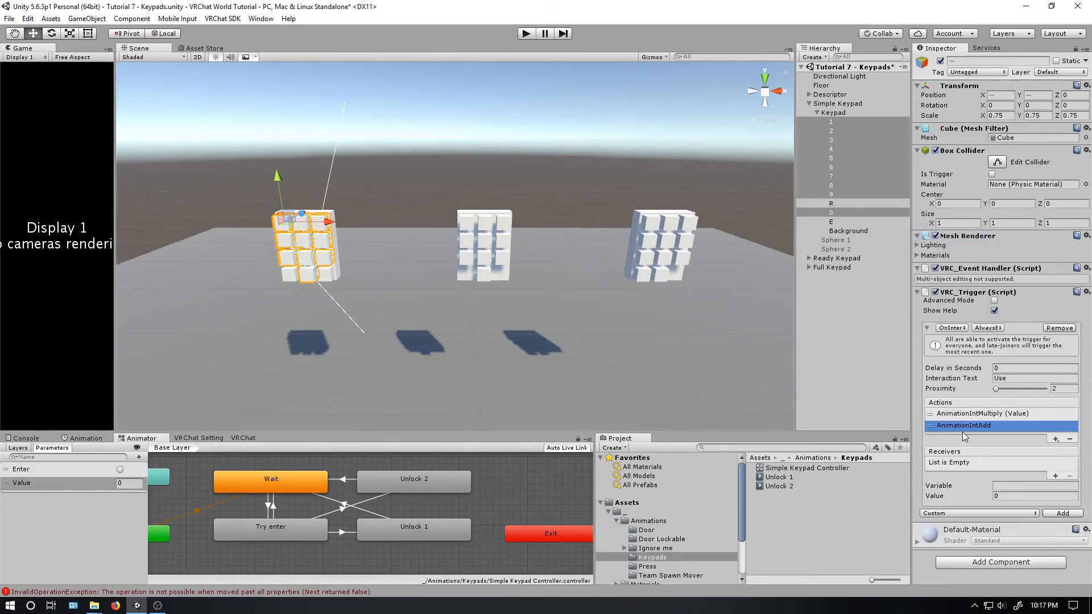
click(1056, 476)
drag(834, 115, 986, 466)
click(1010, 485)
text(Value)
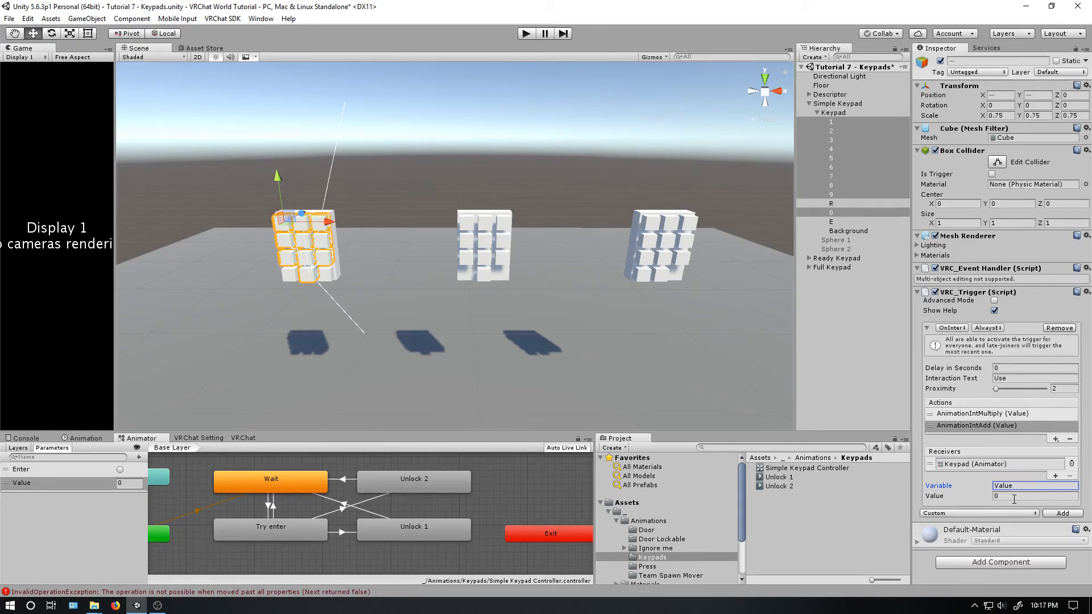
- Set key 1's interaction text to 1 and its AnimationIntAdd value to 1
click(838, 120)
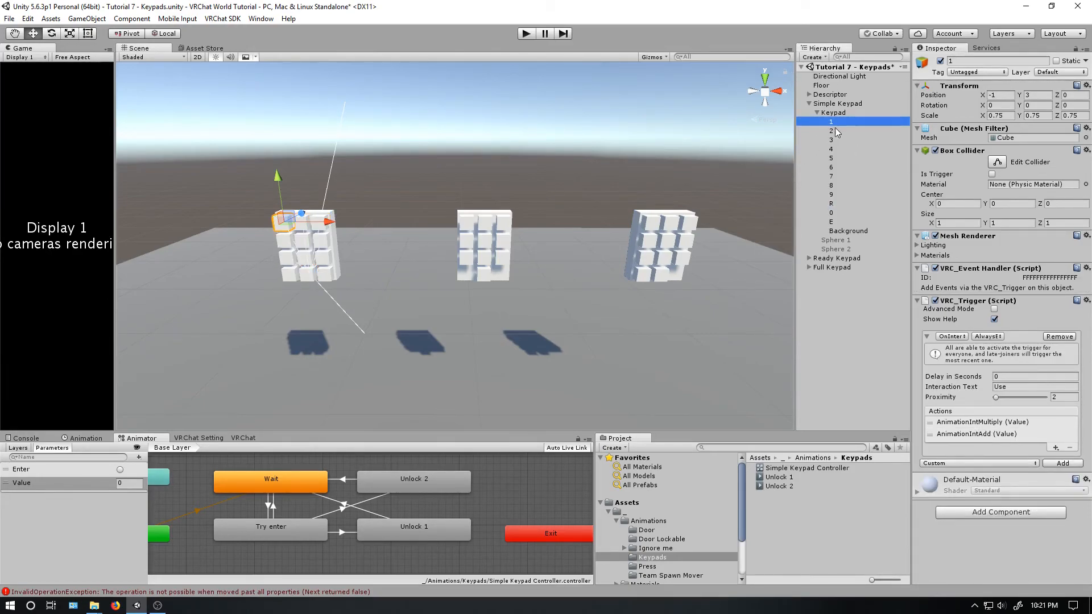
click(1016, 387)
text(1)
click(1006, 435)
click(1004, 504)
text(1)
- Set key 2's interaction text to 2 and its AnimationIntAdd value to the same digit
click(833, 131)
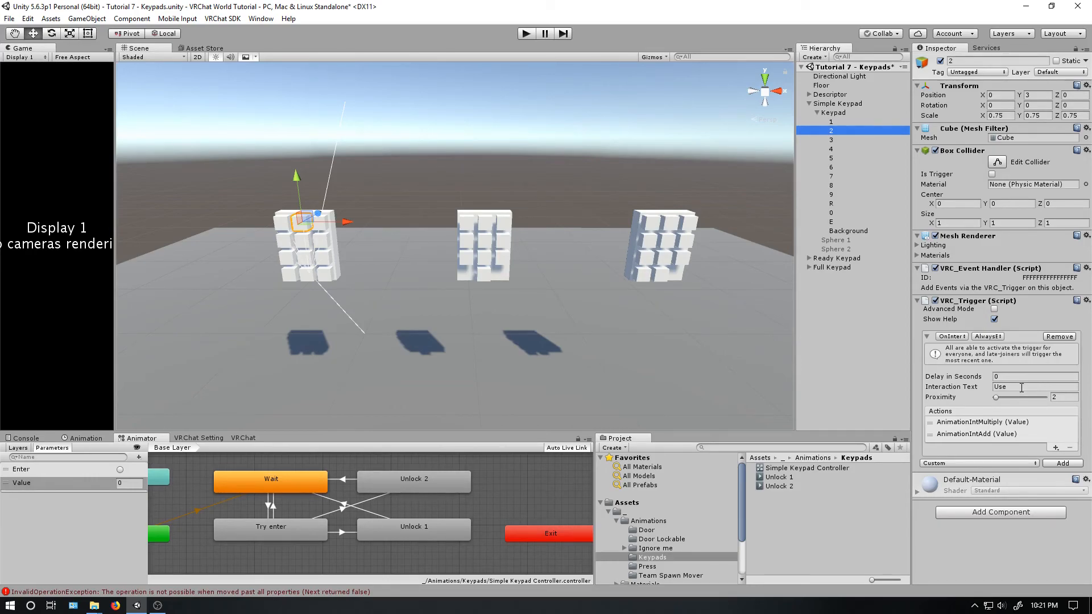
click(1021, 388)
text(2)
click(1018, 435)
click(1018, 505)
- Set the interaction text and AnimationIntAdd value of keys 3, 4 and 5 to each key's own digit
click(837, 141)
click(1019, 388)
click(1019, 434)
click(842, 159)
click(842, 150)
click(1019, 435)
click(842, 158)
click(1018, 435)
click(1018, 506)
- Set key 6's interaction text to 6 and its AnimationIntAdd value to 6, keeping the proximity at 2
click(841, 167)
click(1005, 398)
text(2)
click(1018, 387)
text(6)
click(1007, 434)
click(1019, 505)
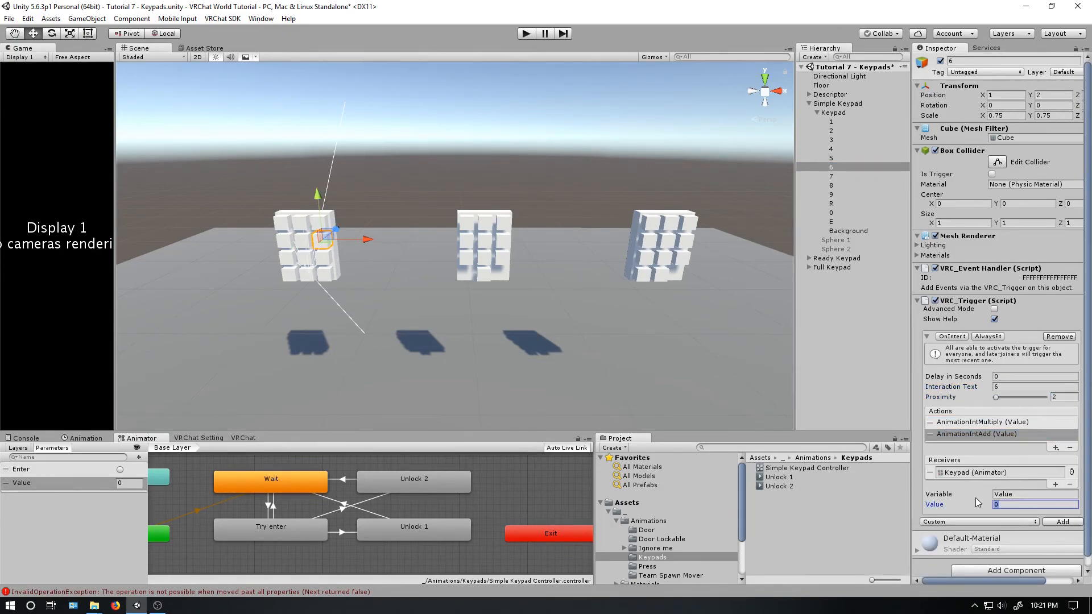
text(6)
- Set the interaction text and AnimationIntAdd value of keys 7, 8 and 9 to each key's own digit
click(842, 177)
click(1013, 435)
click(841, 185)
click(1016, 388)
click(1009, 435)
click(841, 195)
click(1016, 435)
click(1018, 506)
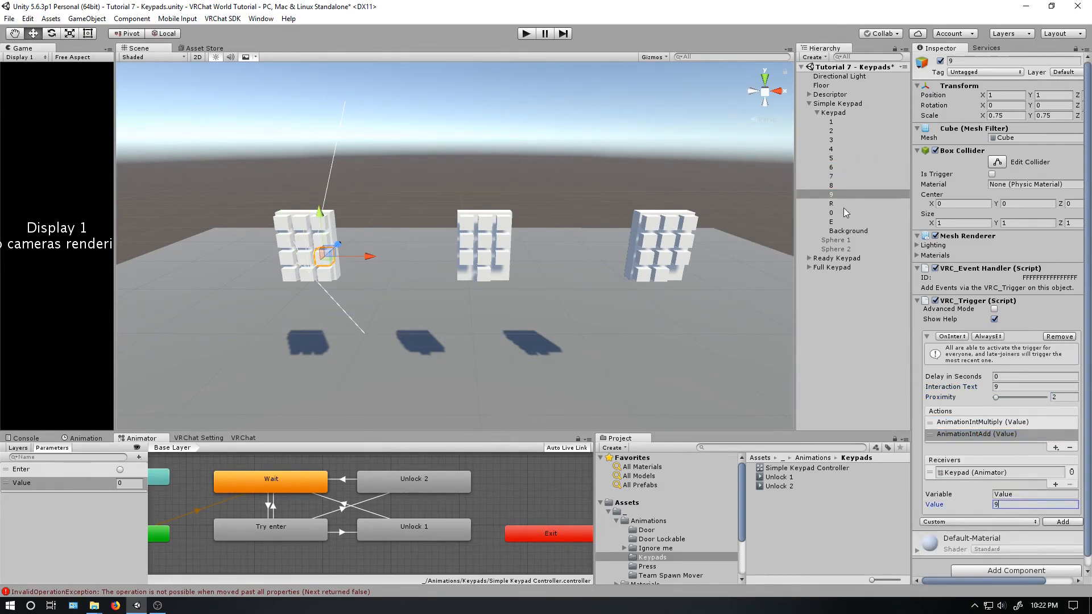
- Remove the AnimationIntAdd action from key 0's trigger so that only AnimationIntMultiply is left
click(853, 212)
click(999, 424)
click(996, 435)
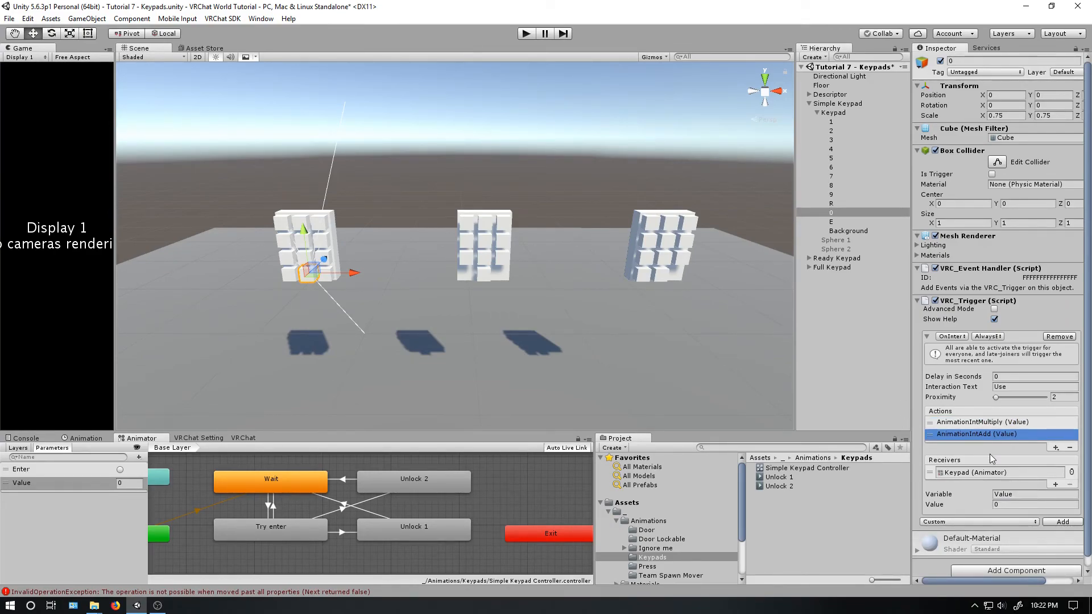
click(1070, 447)
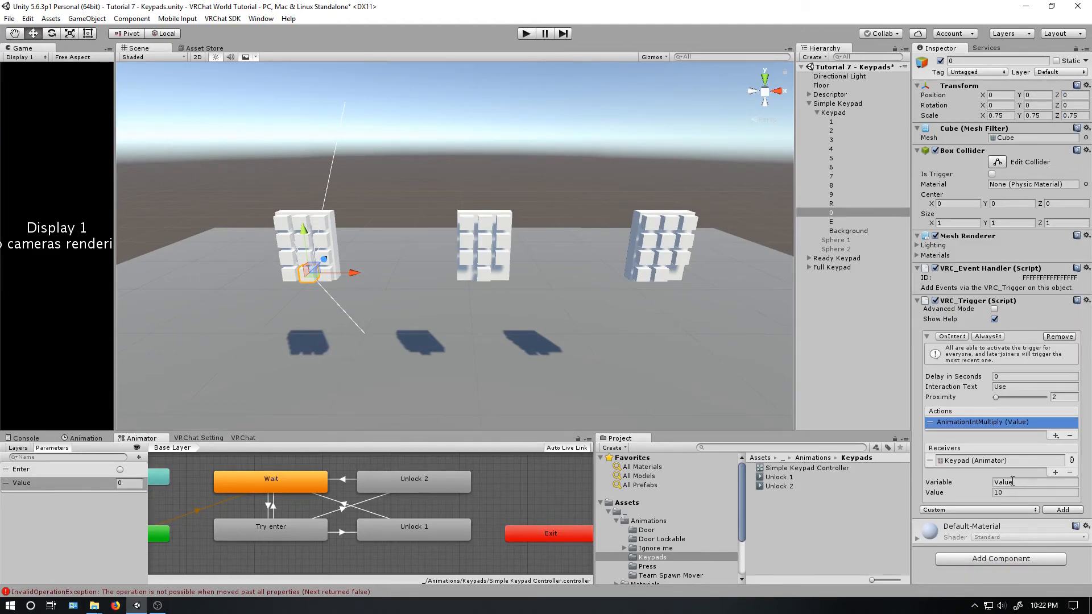
- Add a VRC_Trigger component with an OnInteract trigger to key R of the simple keypad
click(837, 204)
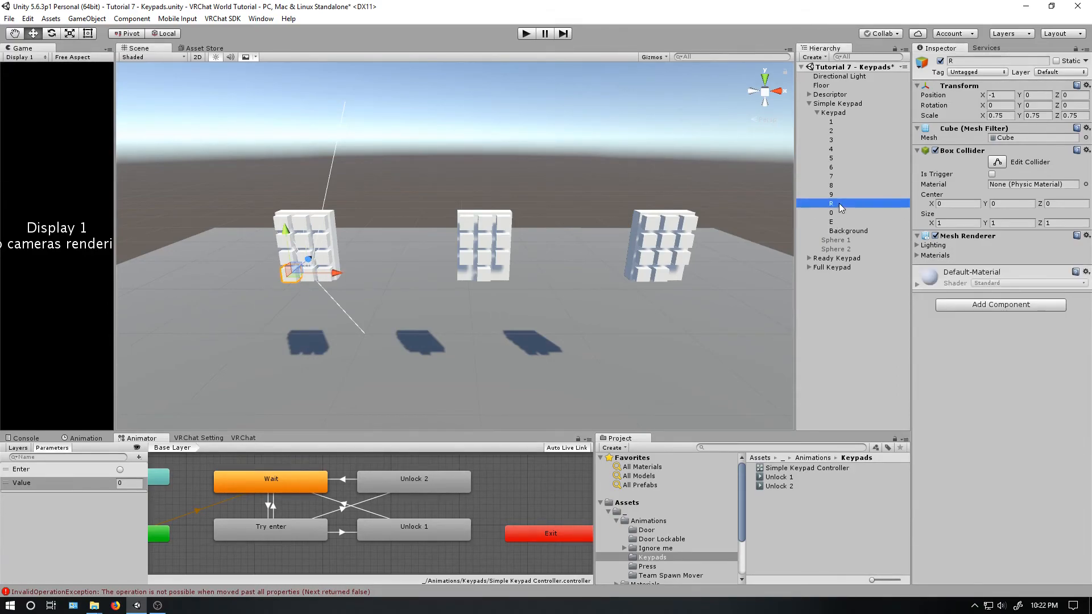
click(1001, 304)
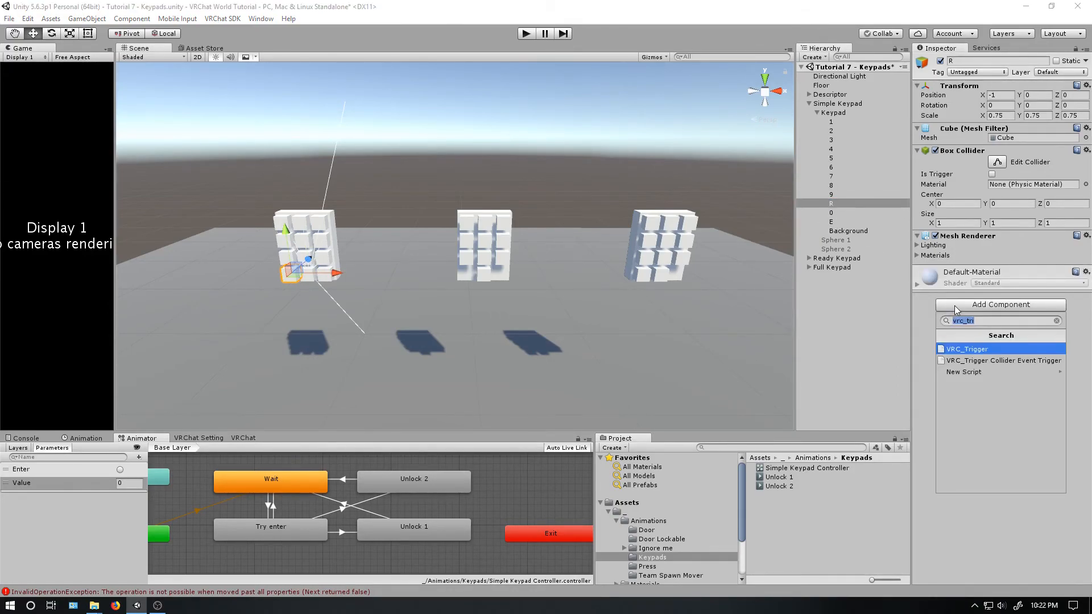
click(967, 350)
click(1022, 333)
click(967, 465)
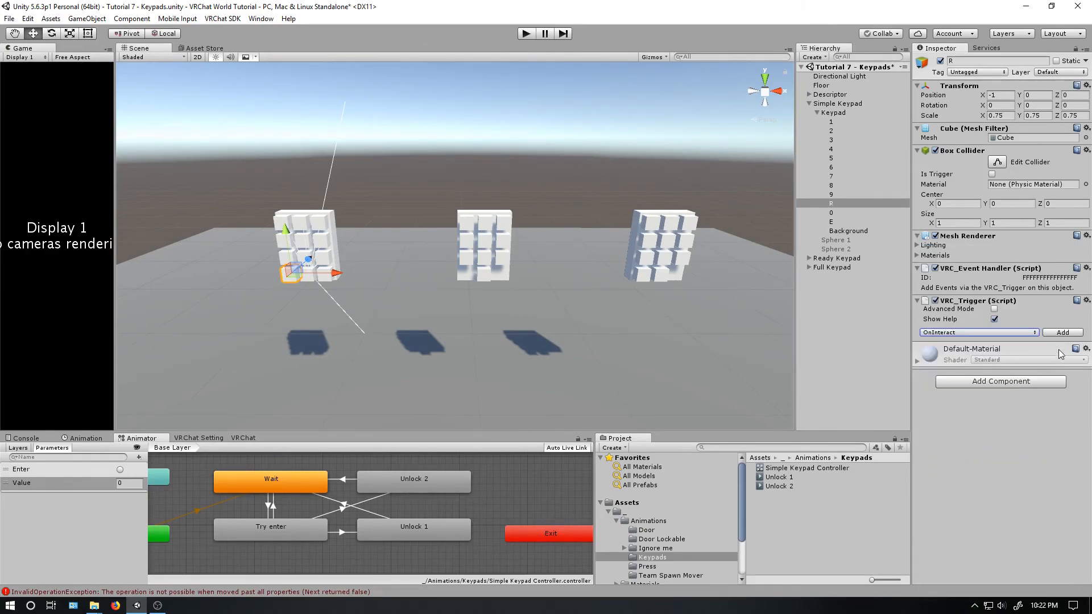
click(1062, 333)
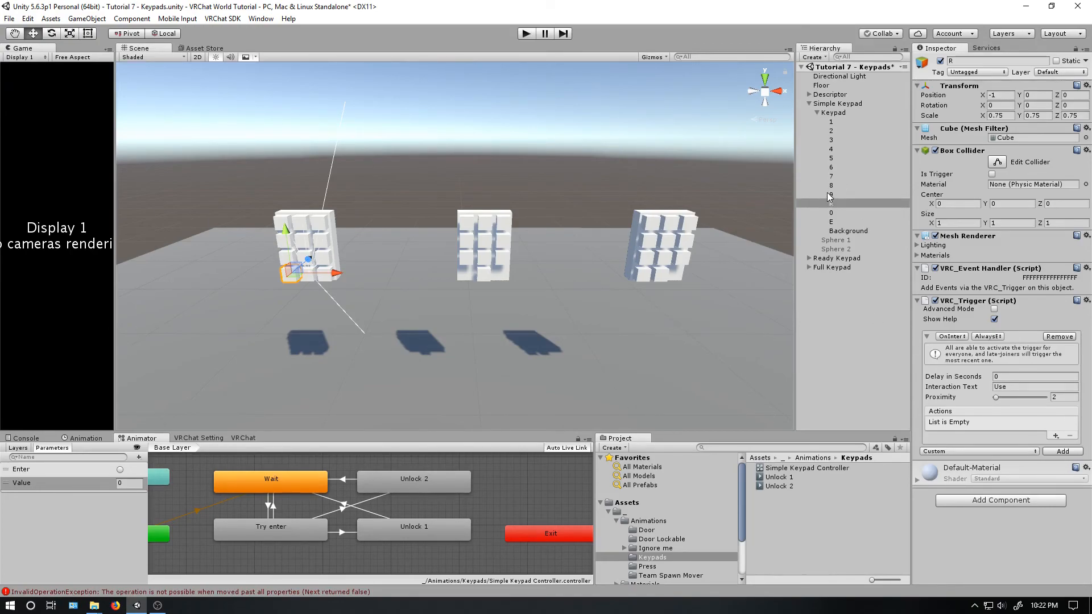
- Give key R's trigger an AnimationInt action on the variable Value, with the Keypad object's animator as receiver
click(1055, 436)
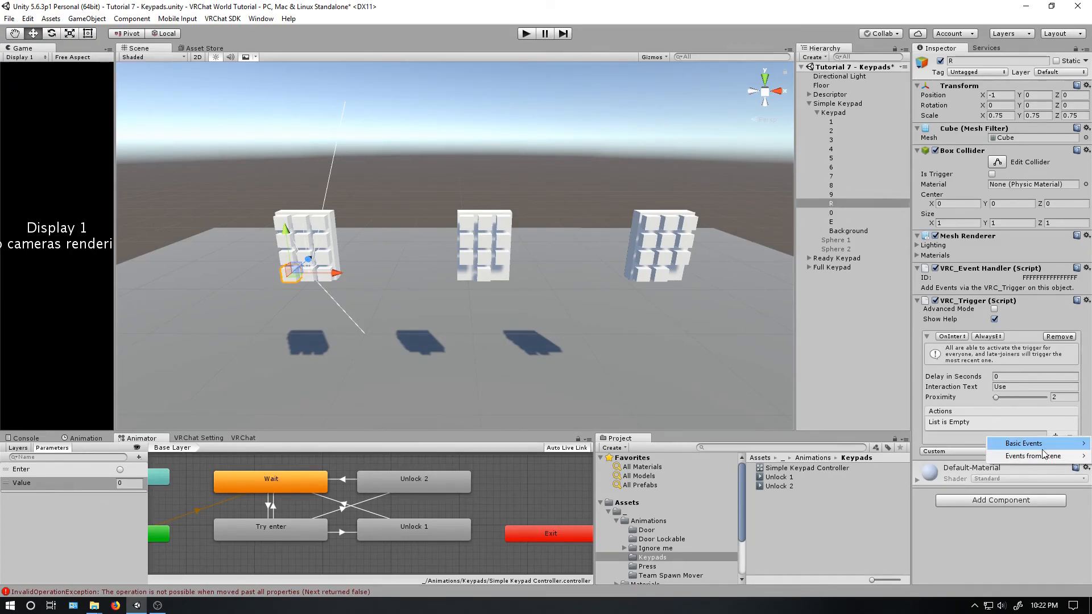
mouse_move(1043, 447)
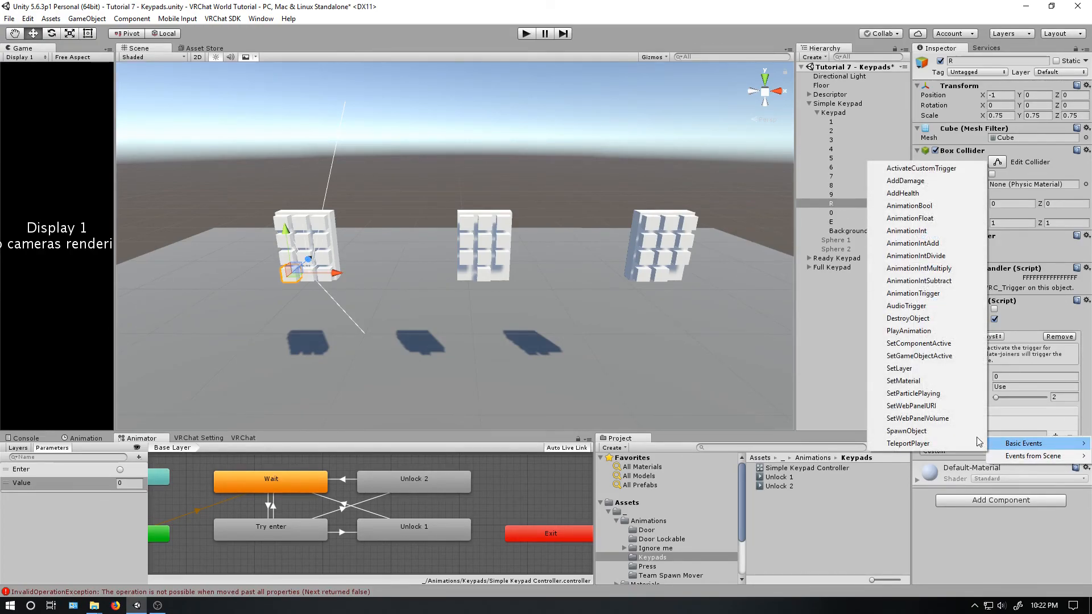
click(913, 233)
click(1009, 482)
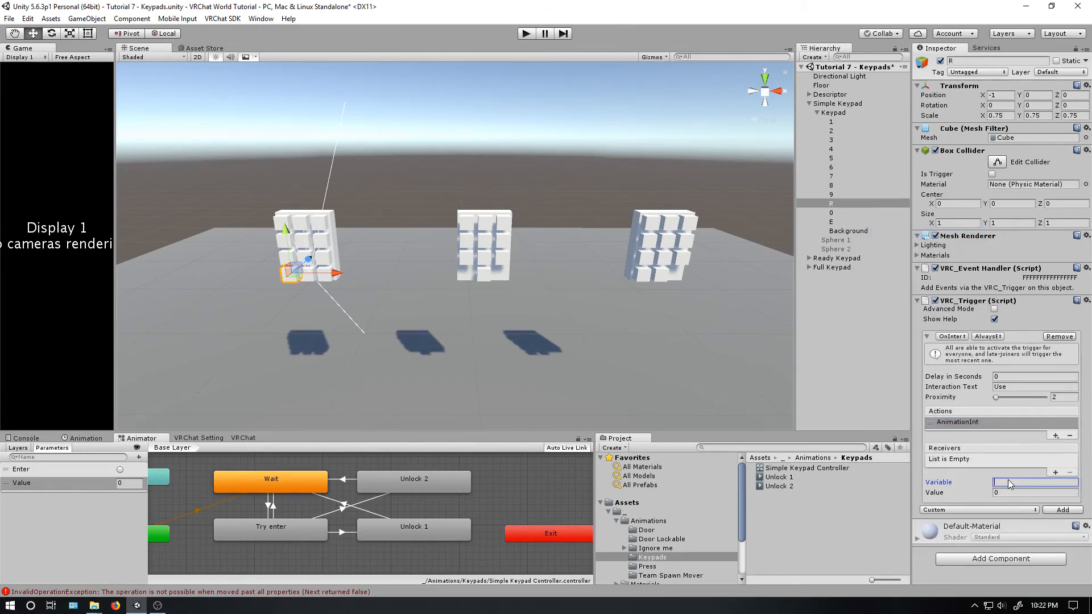
text(Value)
click(1056, 473)
drag(848, 113, 1001, 461)
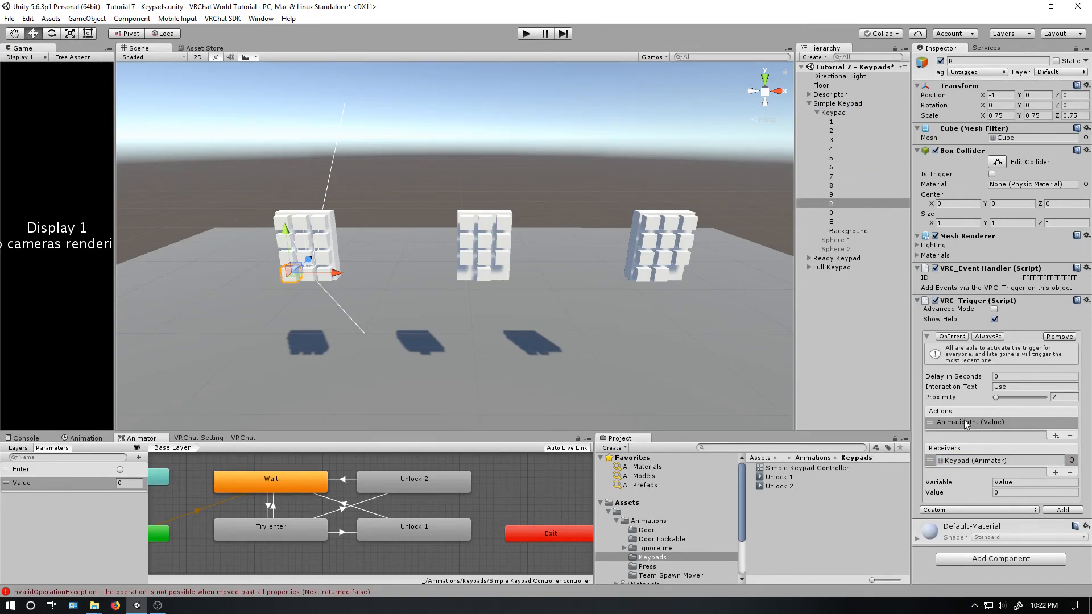
- Add a VRC_Trigger component with an OnInteract trigger to key E of the simple keypad
click(837, 223)
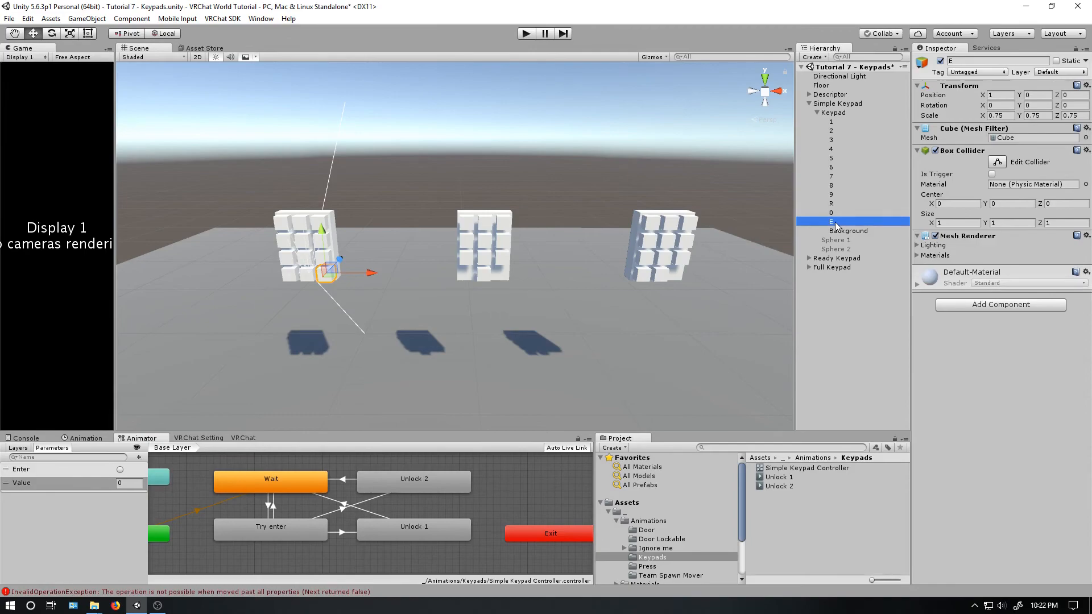
click(1001, 304)
click(989, 349)
click(1018, 333)
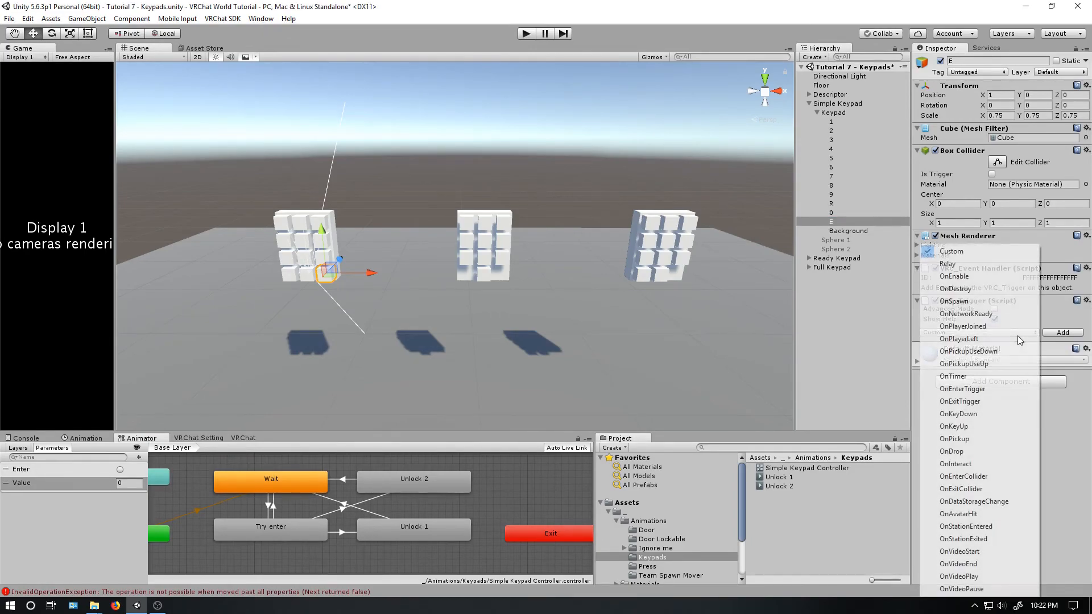
click(974, 463)
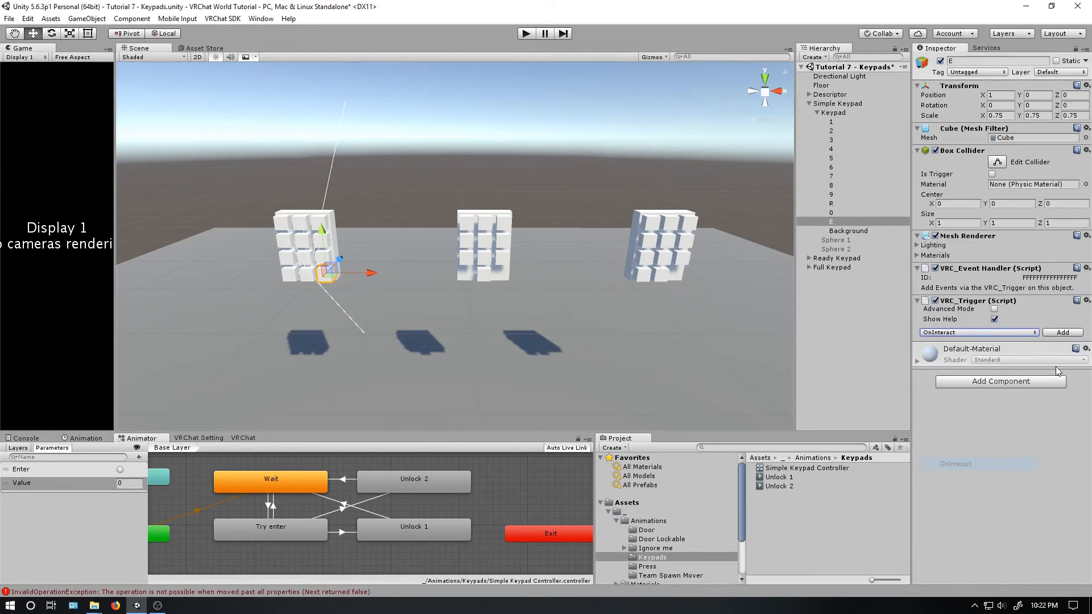
click(1055, 334)
- Give key E's trigger an AnimationTrigger action named Enter, with the Keypad object's animator as receiver
click(1056, 437)
mouse_move(1052, 442)
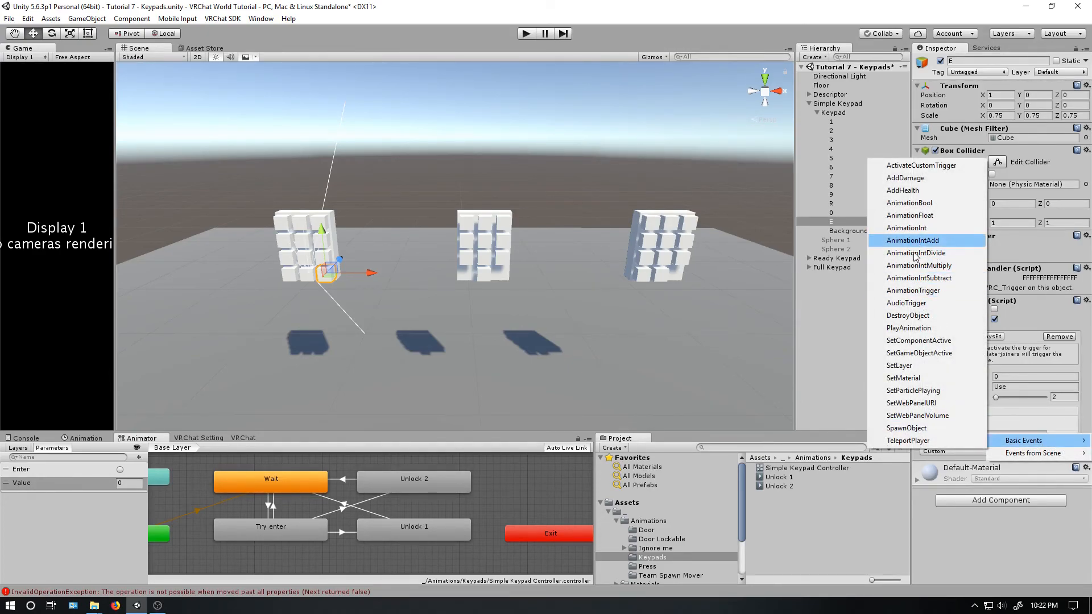
click(916, 291)
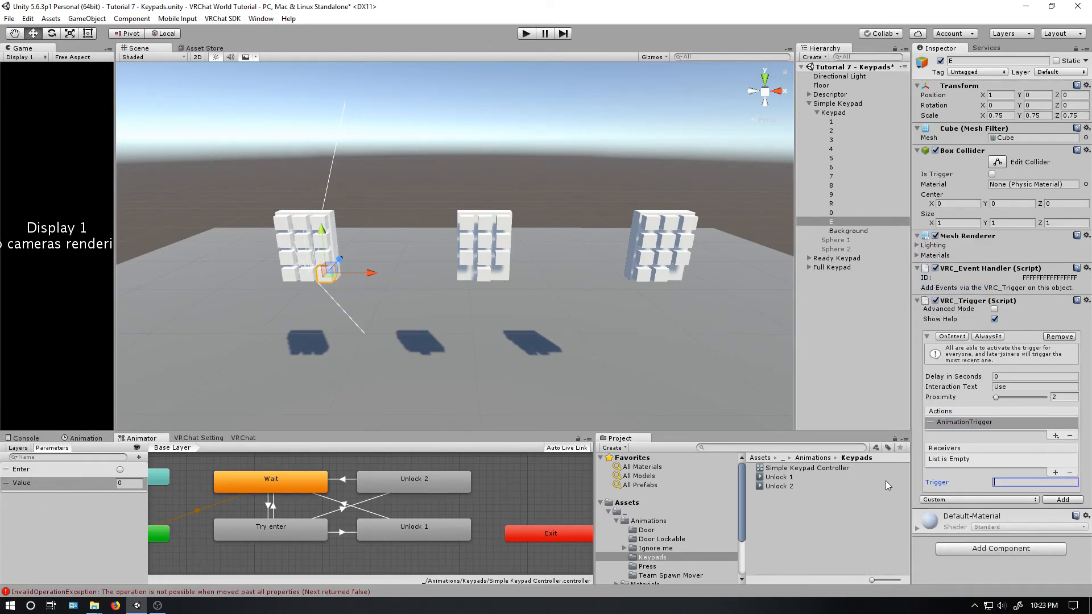
text(Enter)
click(1056, 473)
drag(834, 113, 970, 465)
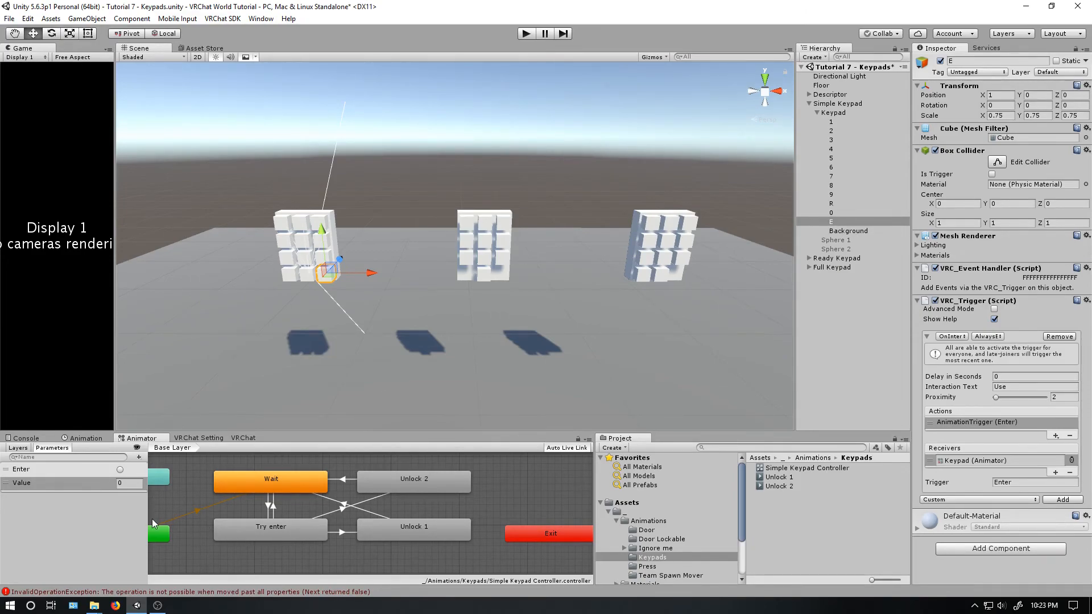
- Check both unlock transitions' conditions, then test the animator in play mode by entering a code in the Value parameter and firing Enter
click(364, 503)
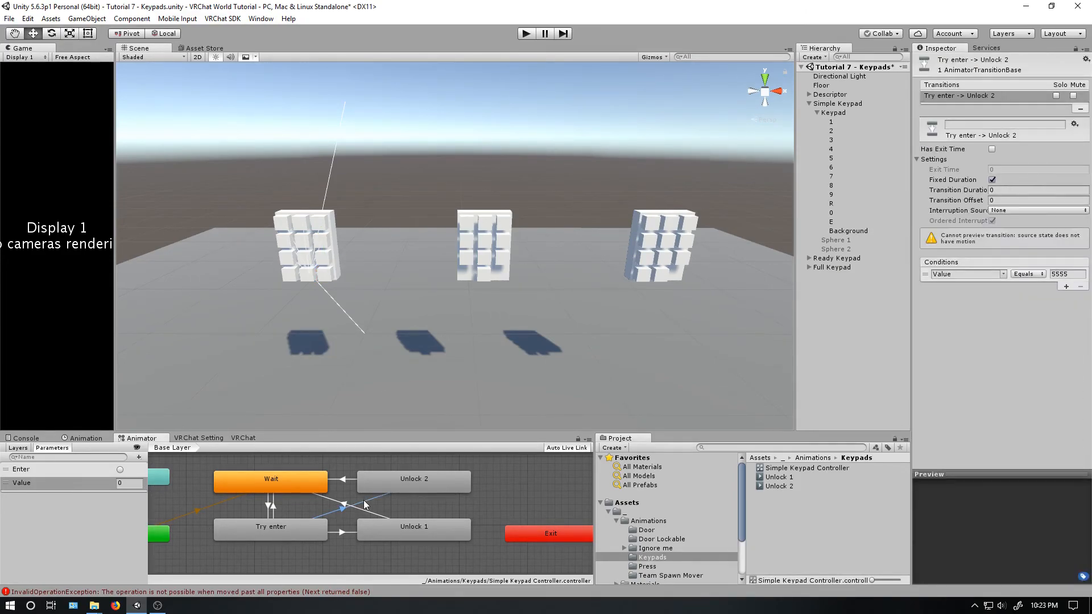
click(342, 533)
click(530, 38)
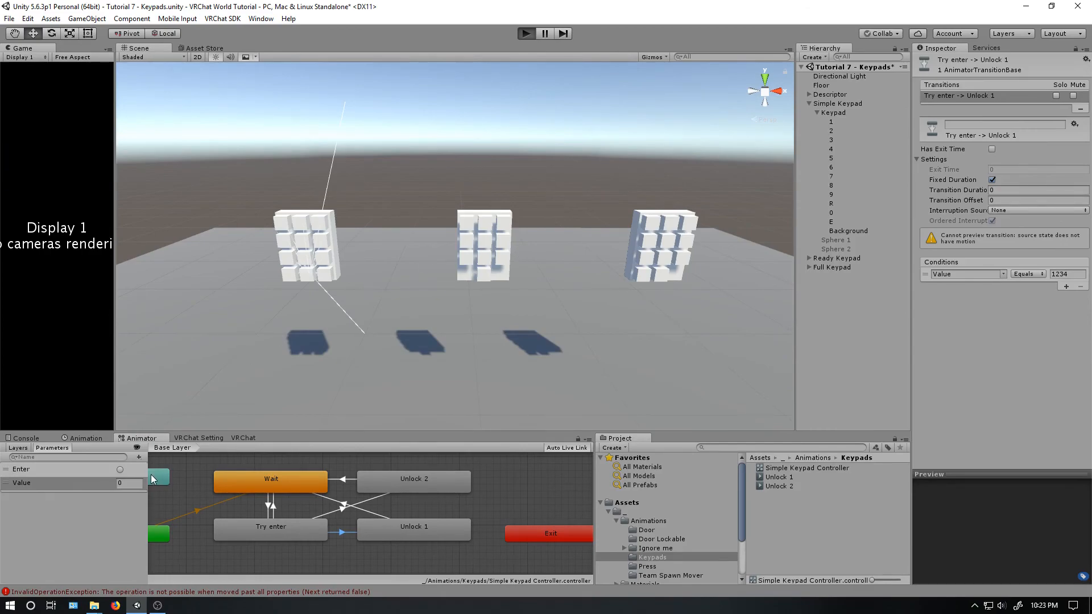
click(120, 471)
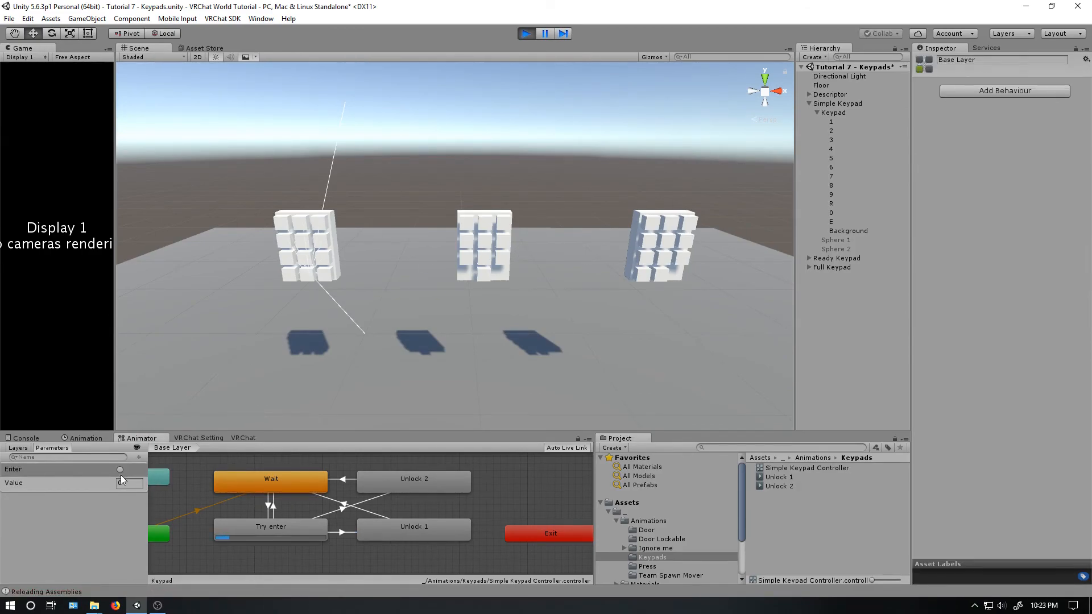
click(126, 483)
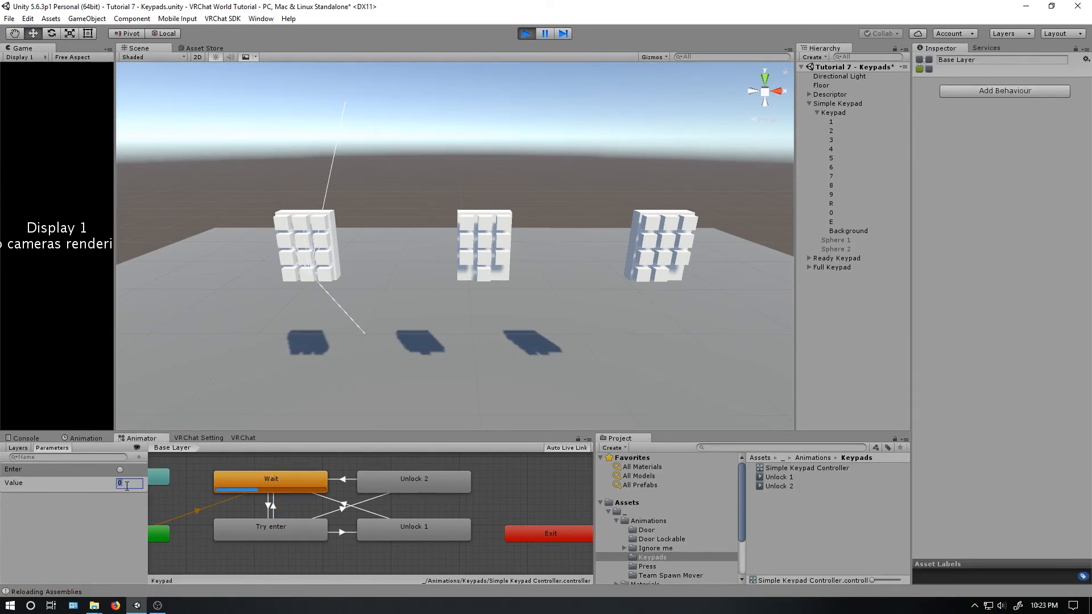
text(555)
click(120, 470)
click(120, 471)
- Test the animator with further codes in the Value parameter, including the Unlock 1 code, and fire the Enter trigger
click(127, 484)
click(127, 483)
key(Return)
click(127, 484)
text(1)
text(0)
text(42)
key(Return)
click(129, 485)
click(128, 483)
text(34)
click(121, 468)
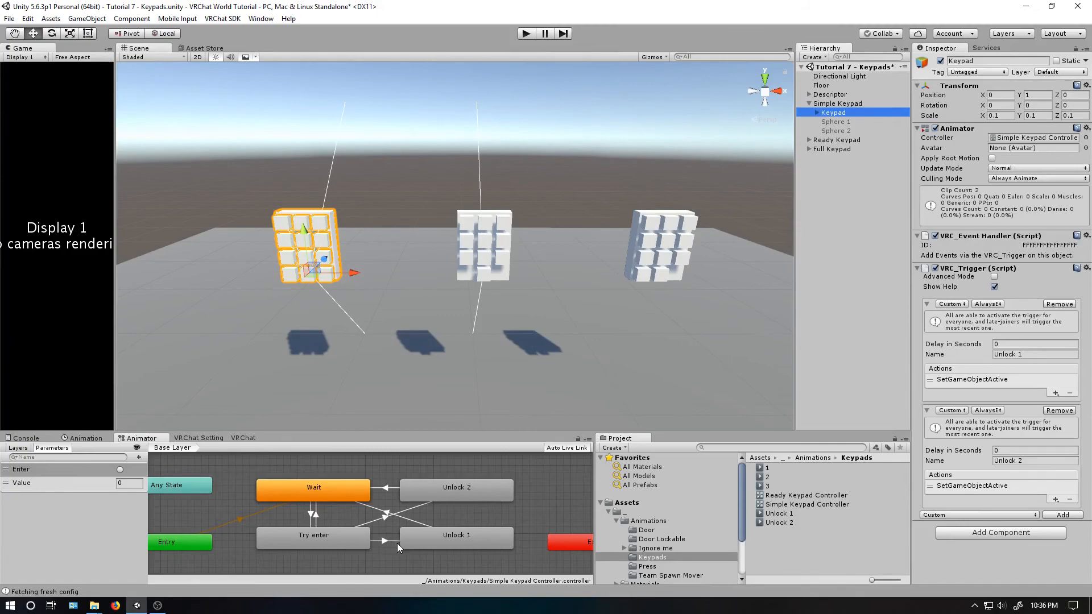
- Try a value of 1 for the Value parameter and for key R's AnimationInt action
click(397, 542)
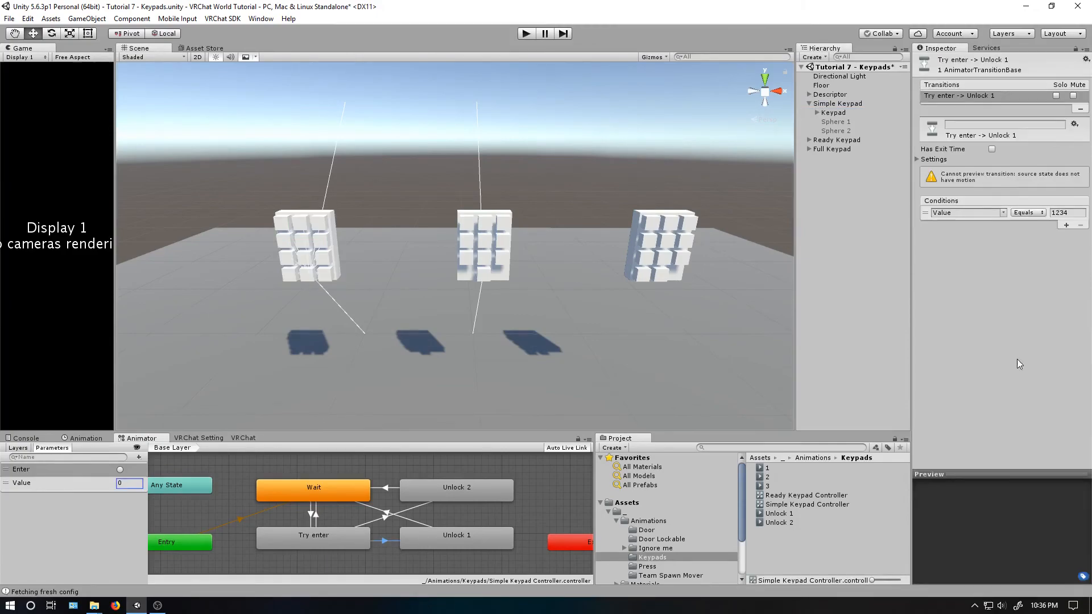
click(132, 483)
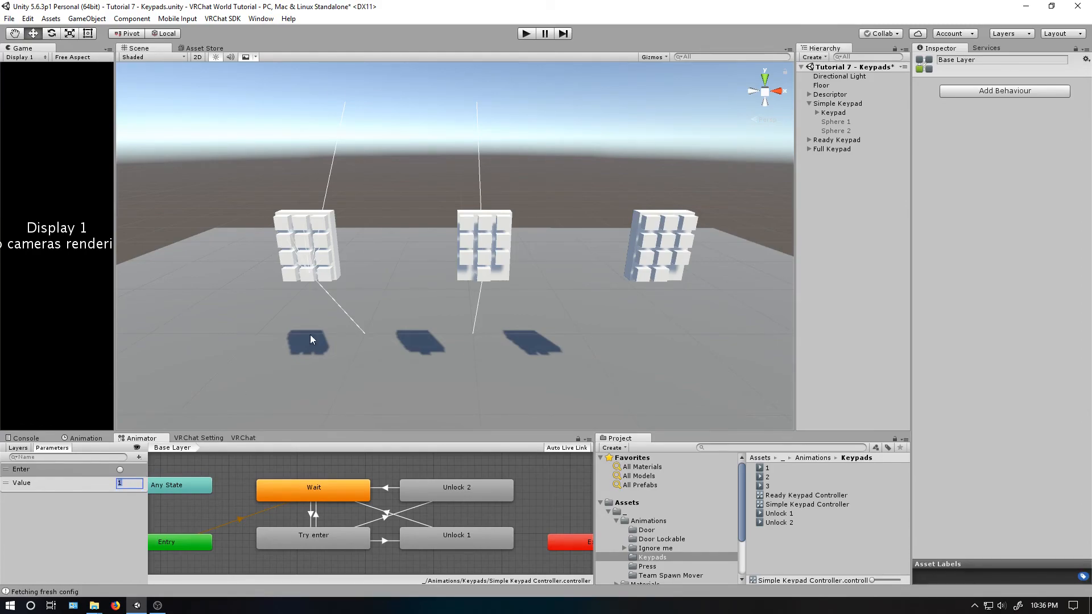
click(292, 272)
click(970, 422)
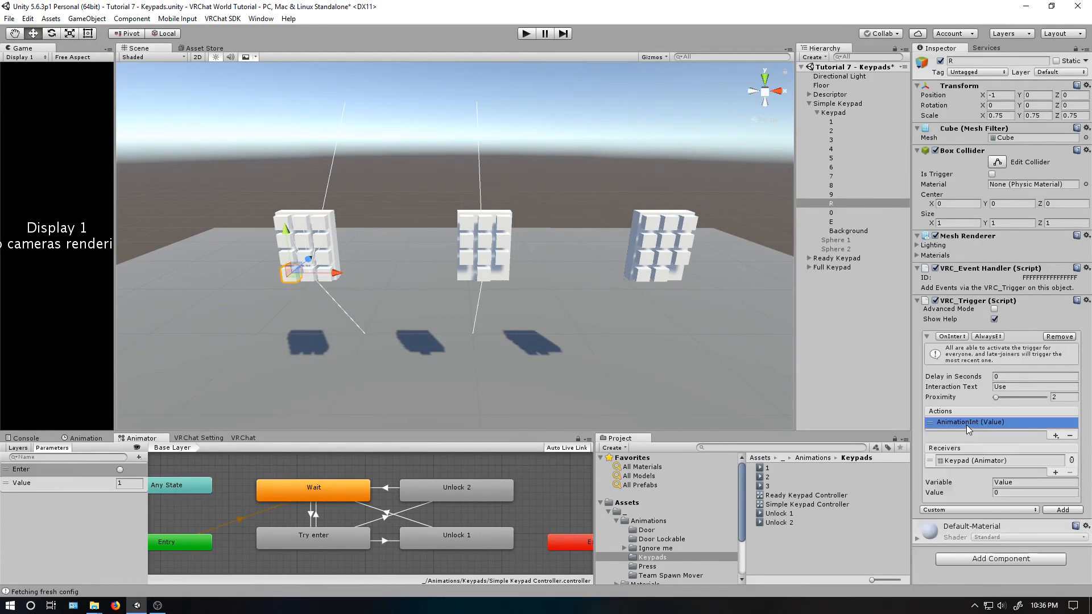
click(997, 493)
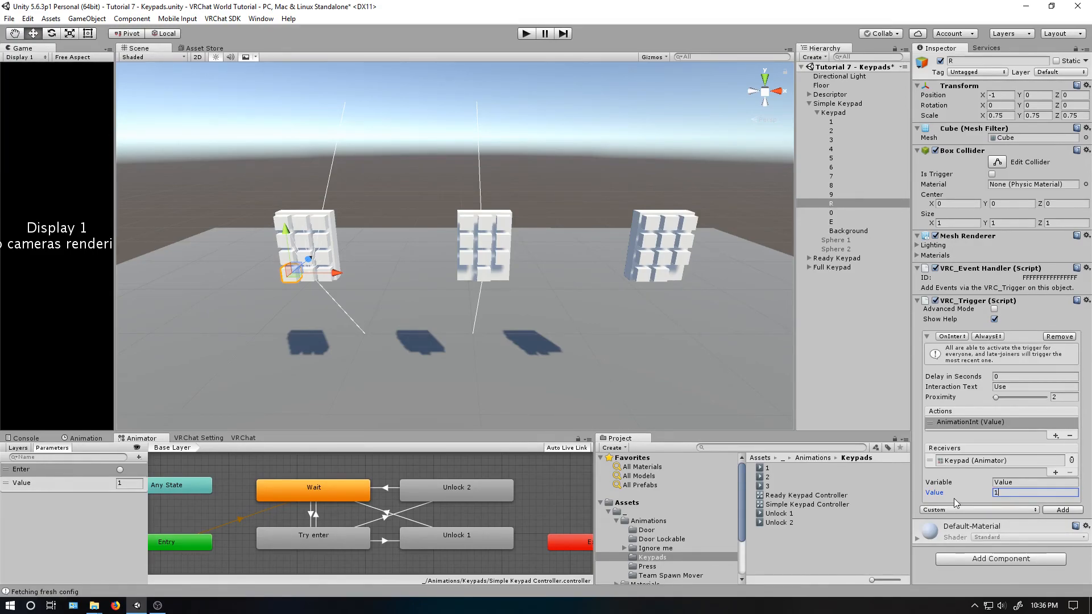
text(0)
- Try an extra leading digit on the code in the condition of the Try enter to Unlock 1 transition
click(385, 540)
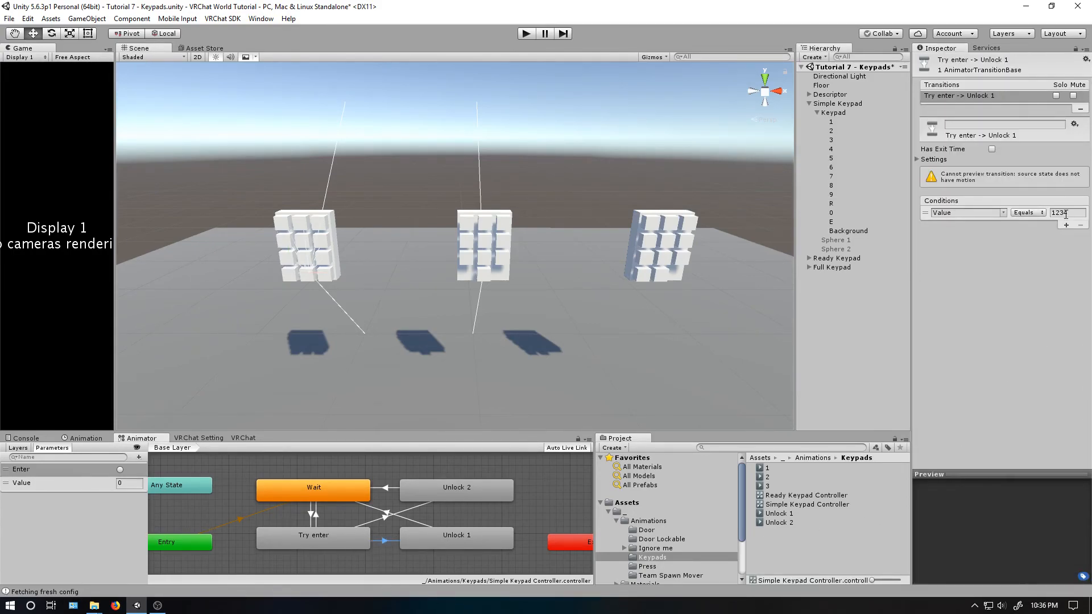
click(1053, 213)
double_click(1054, 212)
key(Left)
text(01)
key(Delete)
key(BackSpace)
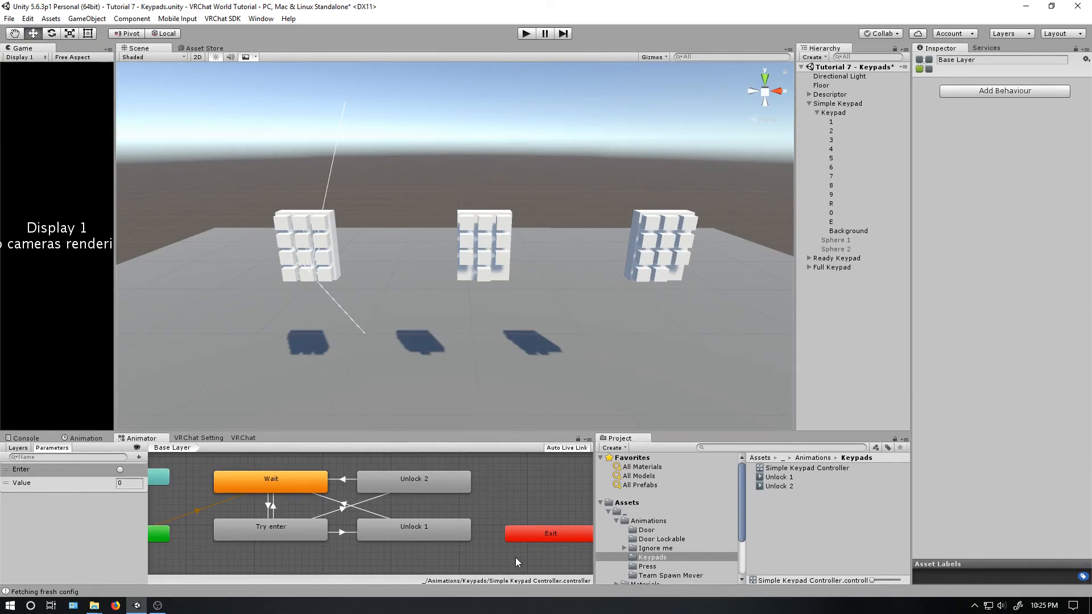
- Collapse the Simple Keypad hierarchy, expand the Ready Keypad and select its Keypad object
click(409, 484)
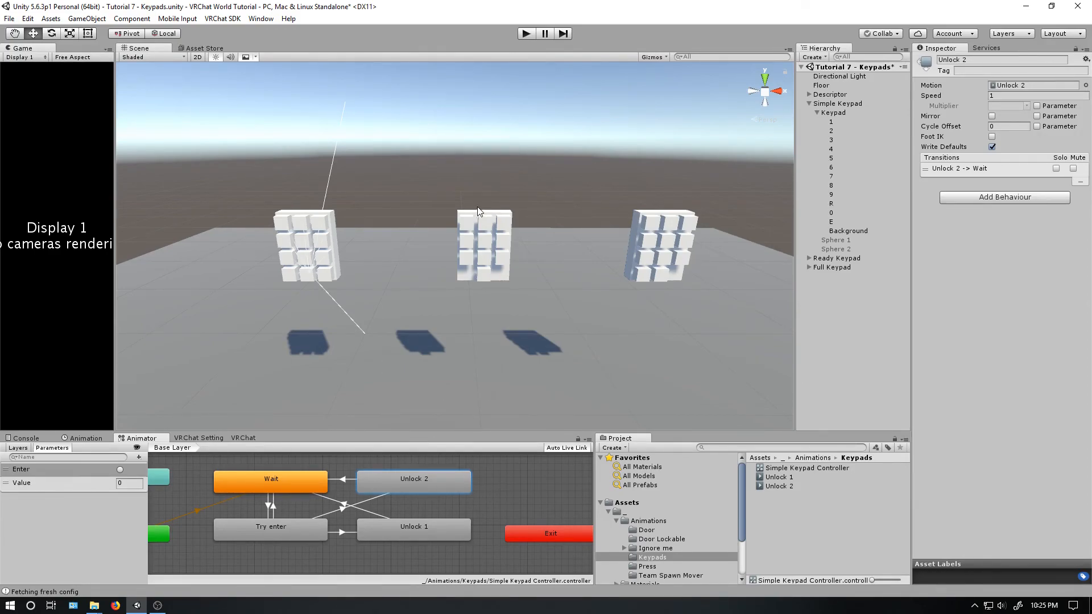
click(809, 104)
click(809, 113)
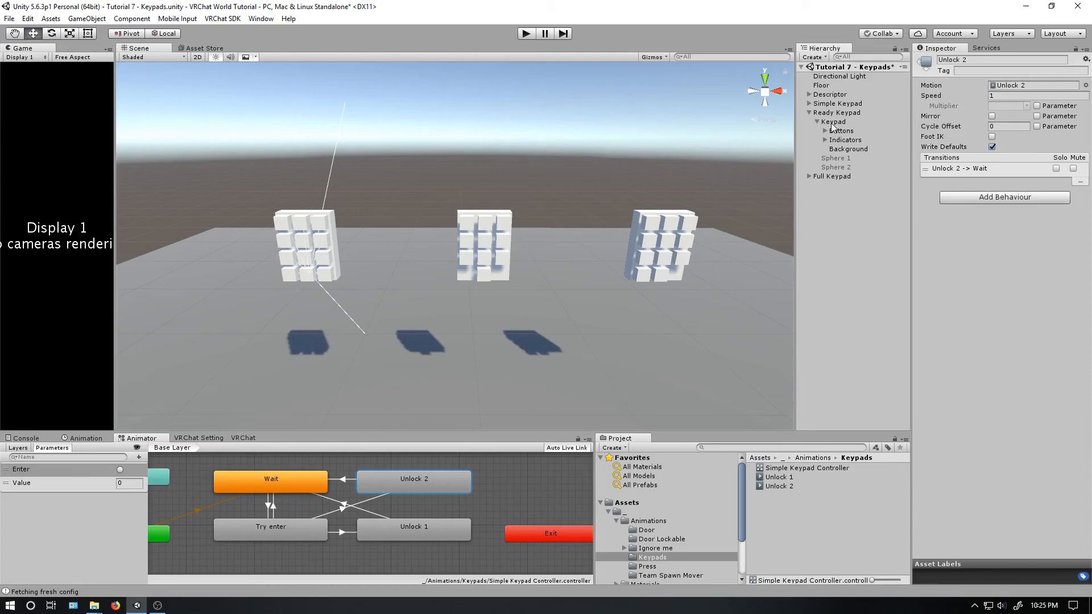
click(832, 122)
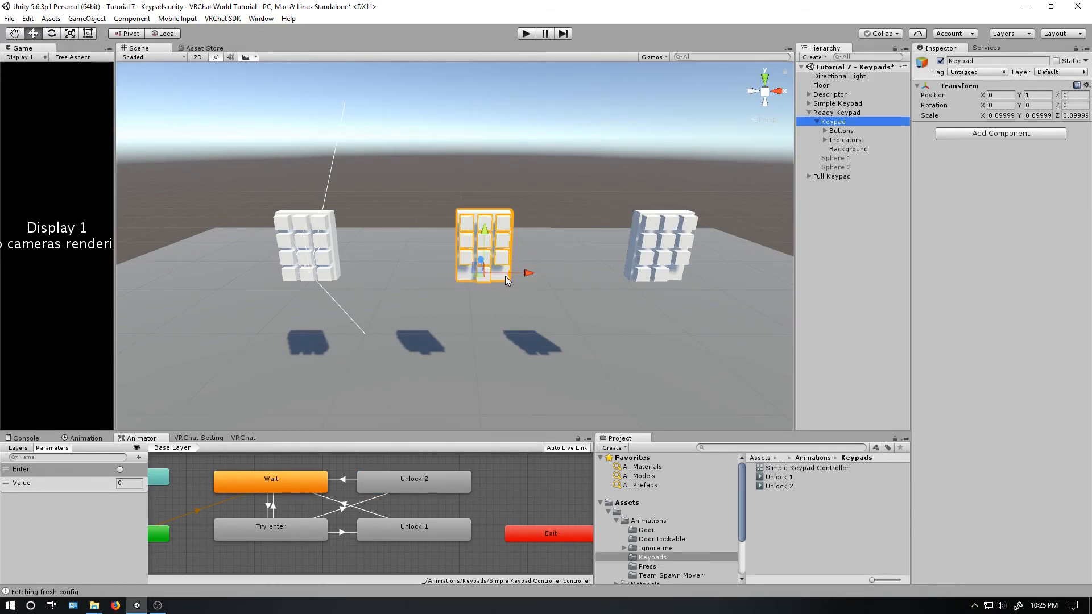
- Preview the Ready Keypad's indicators 1 to 3 by activating and deactivating them, and reselect its Keypad object
click(825, 140)
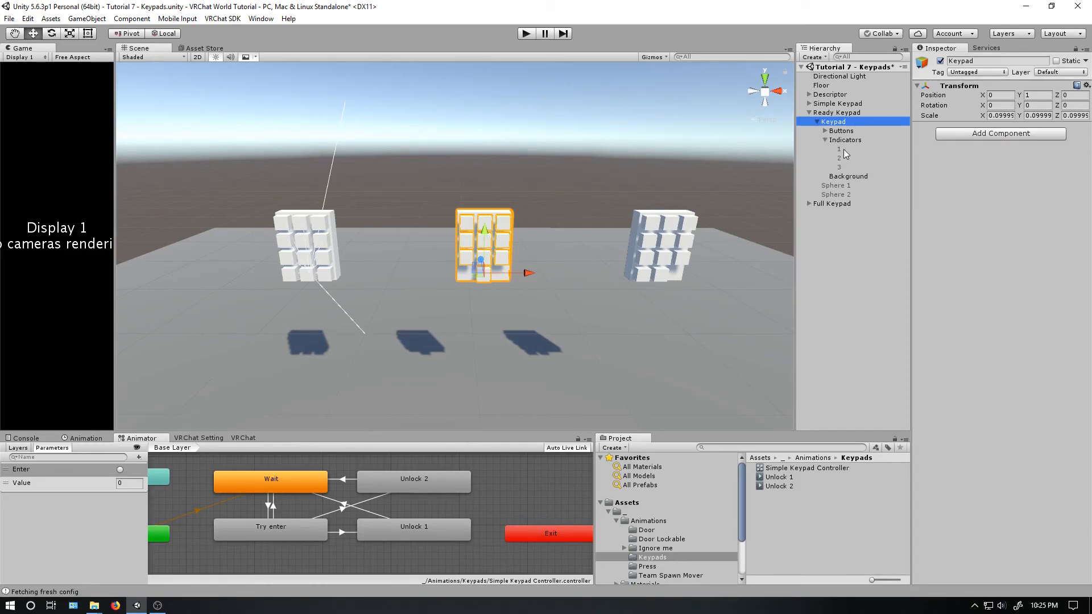
click(844, 149)
shift+click(840, 167)
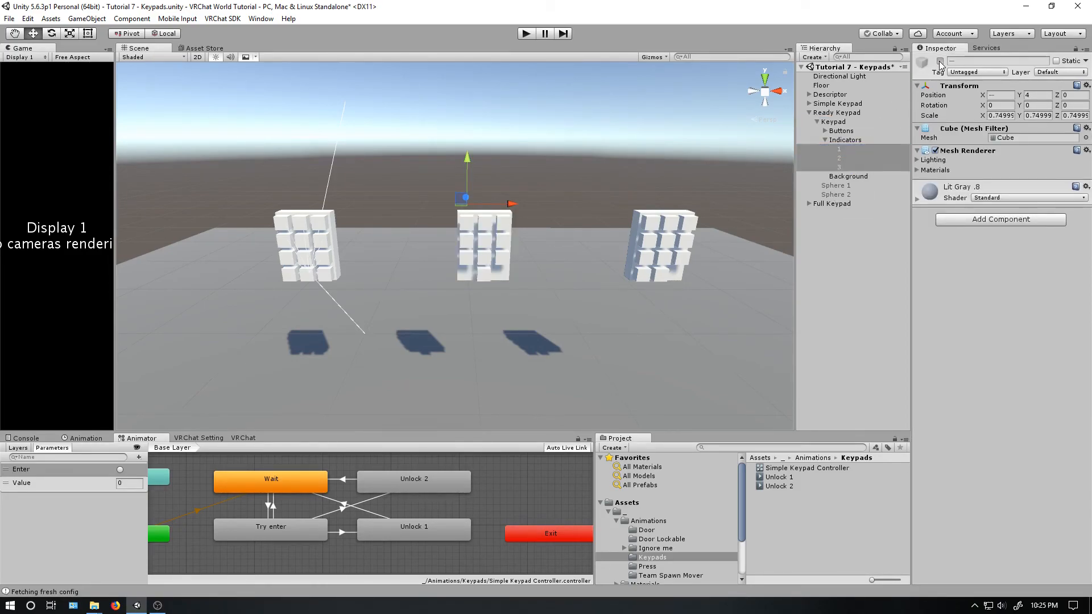
click(940, 61)
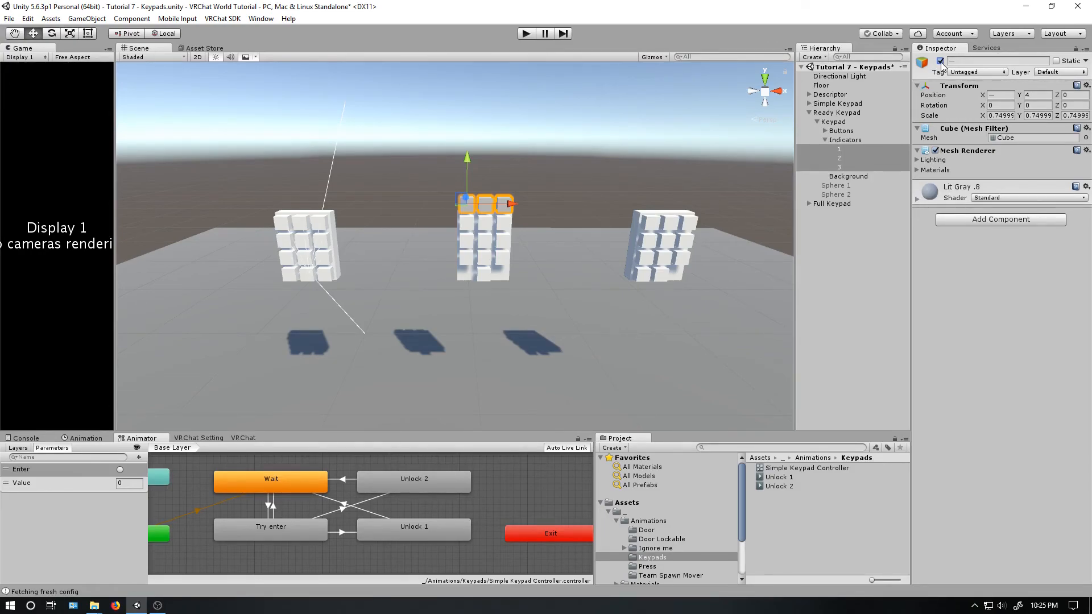
click(940, 61)
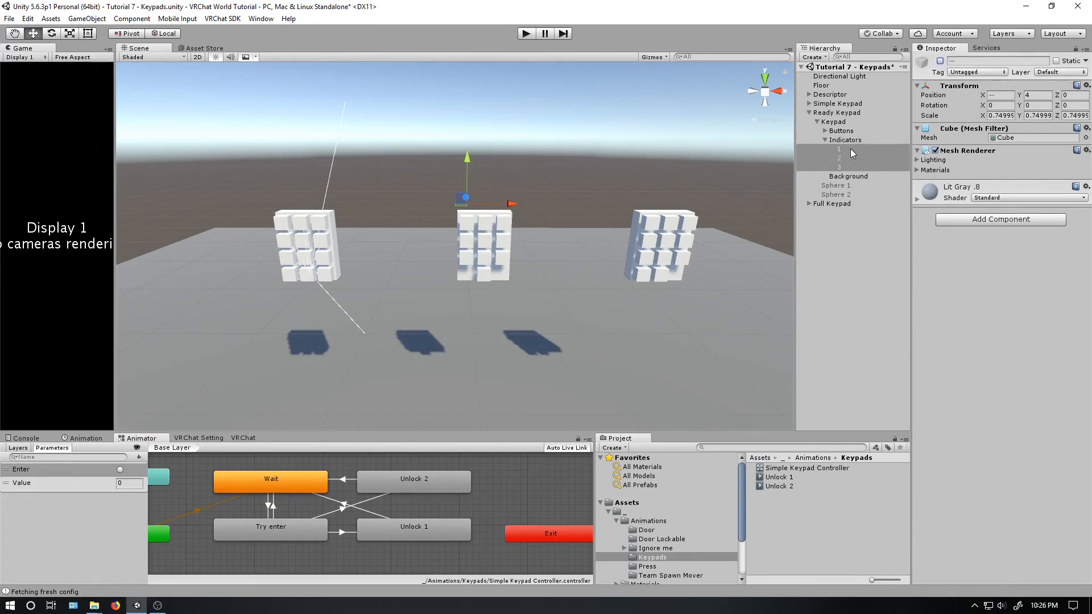
click(825, 139)
click(829, 122)
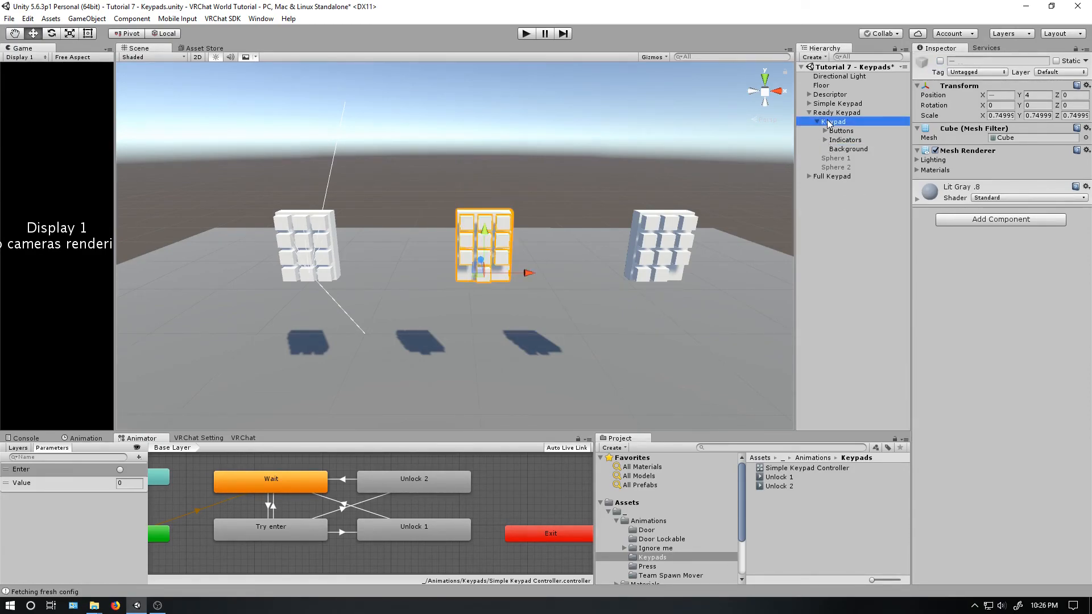
- Create an animator controller named Ready Keypad Controller in the Keypads folder and assign it to the Ready Keypad's Keypad object
right_click(792, 508)
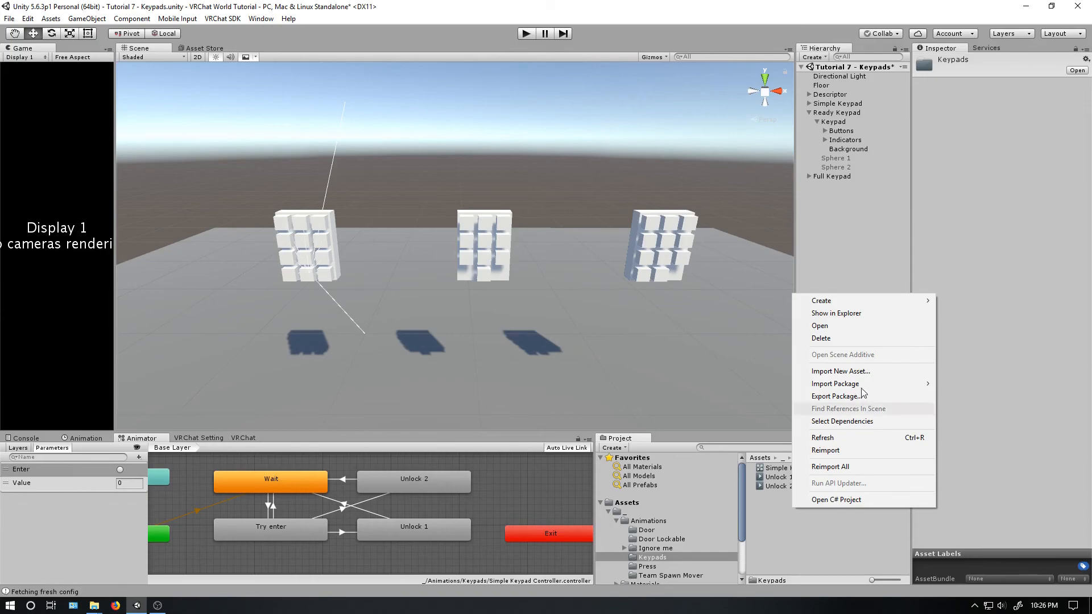
mouse_move(859, 299)
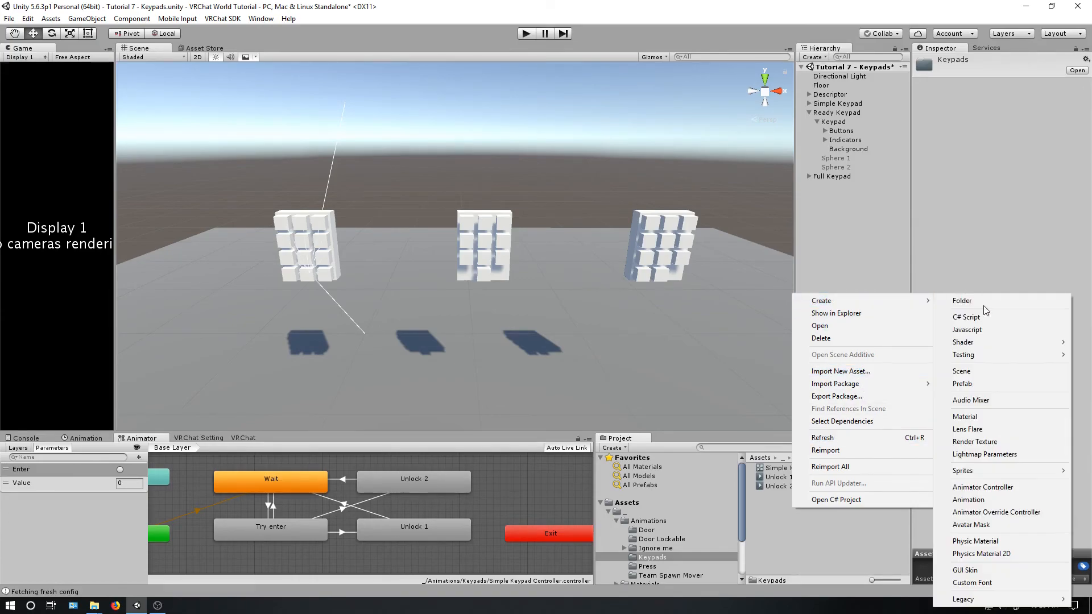
click(968, 487)
text(Rea)
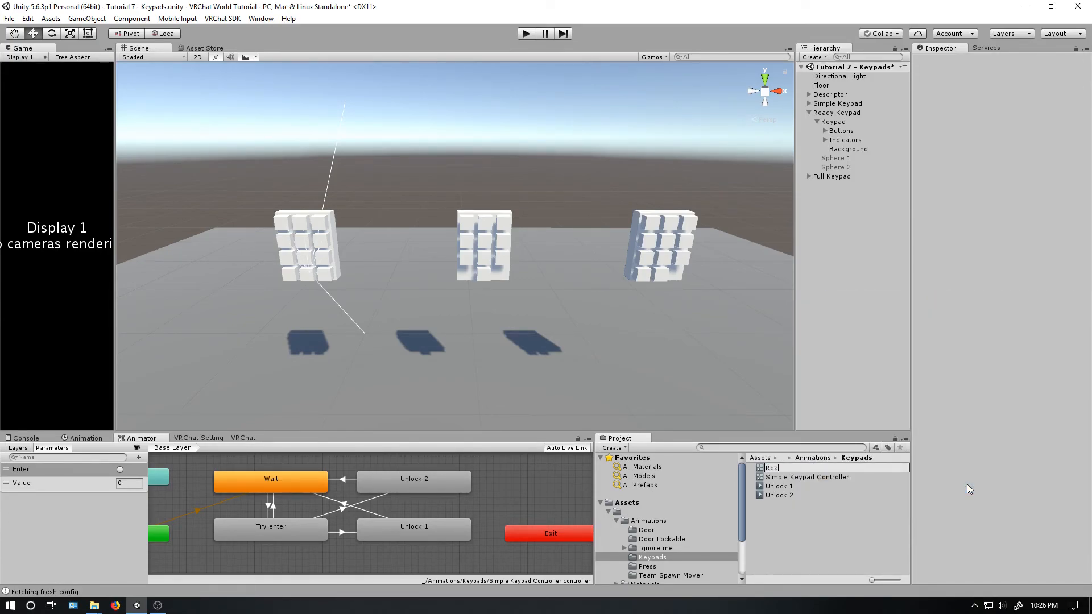
text(dy Keypad Controller)
key(Return)
drag(793, 472, 832, 121)
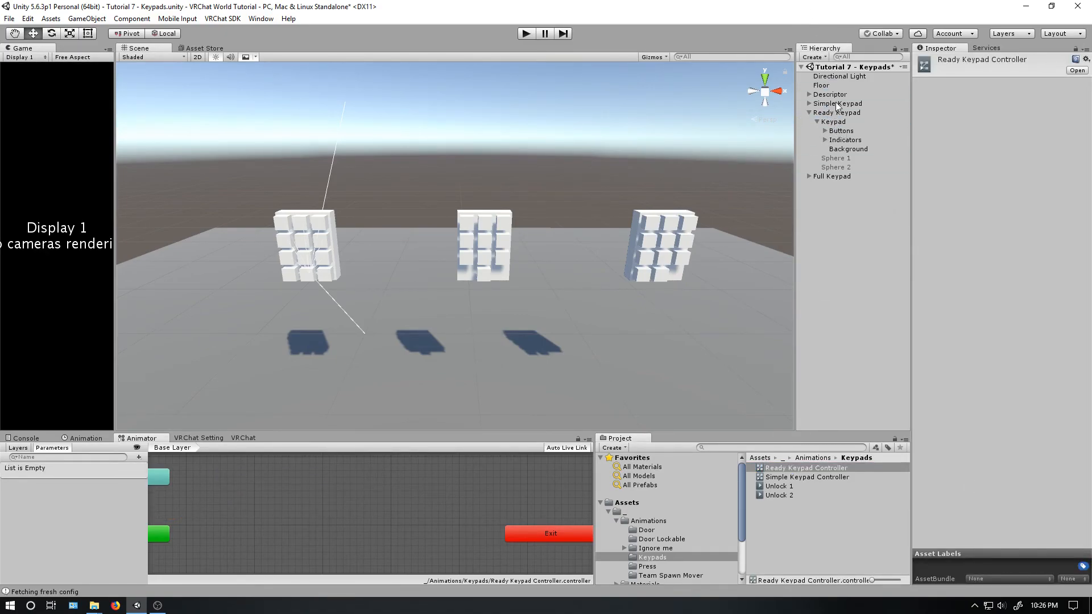
- Copy the VRC_Trigger component from the Simple Keypad's Keypad object and paste it as new onto the Ready Keypad's Keypad object
click(885, 121)
click(856, 103)
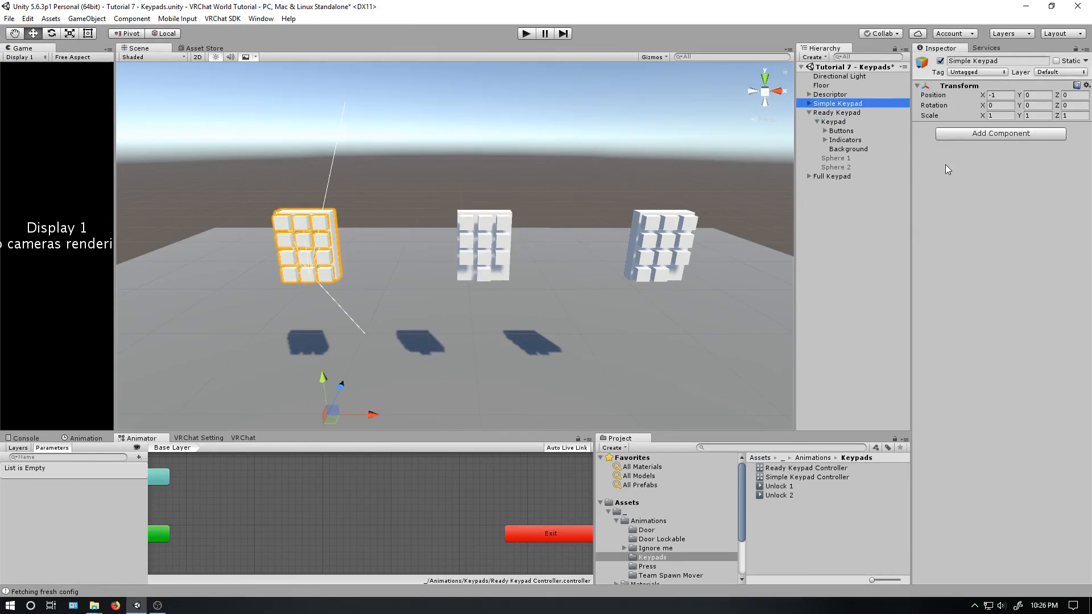
click(809, 103)
click(842, 113)
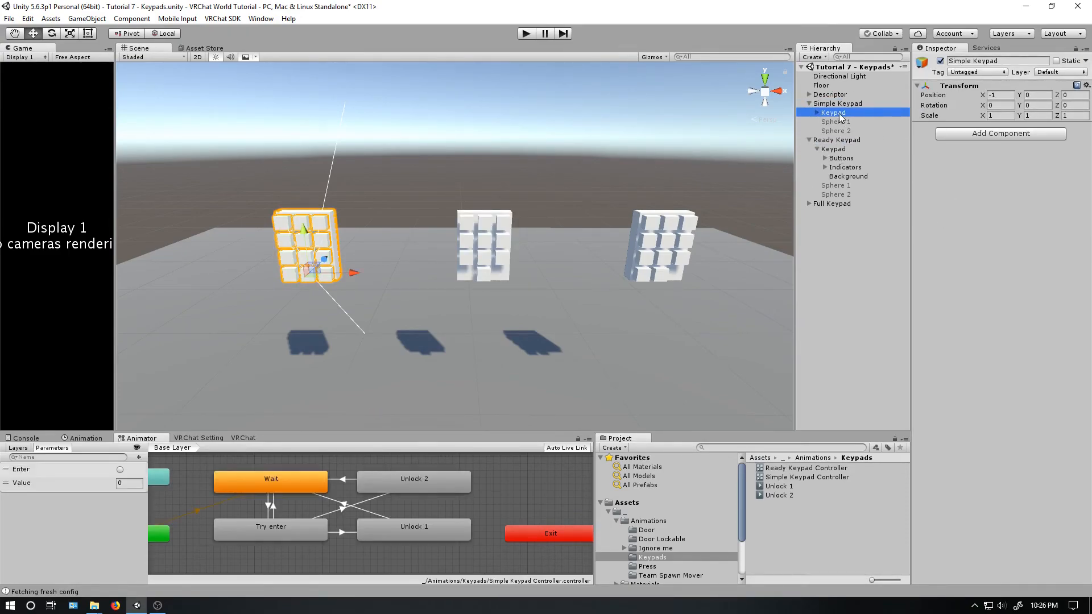
right_click(966, 273)
click(984, 354)
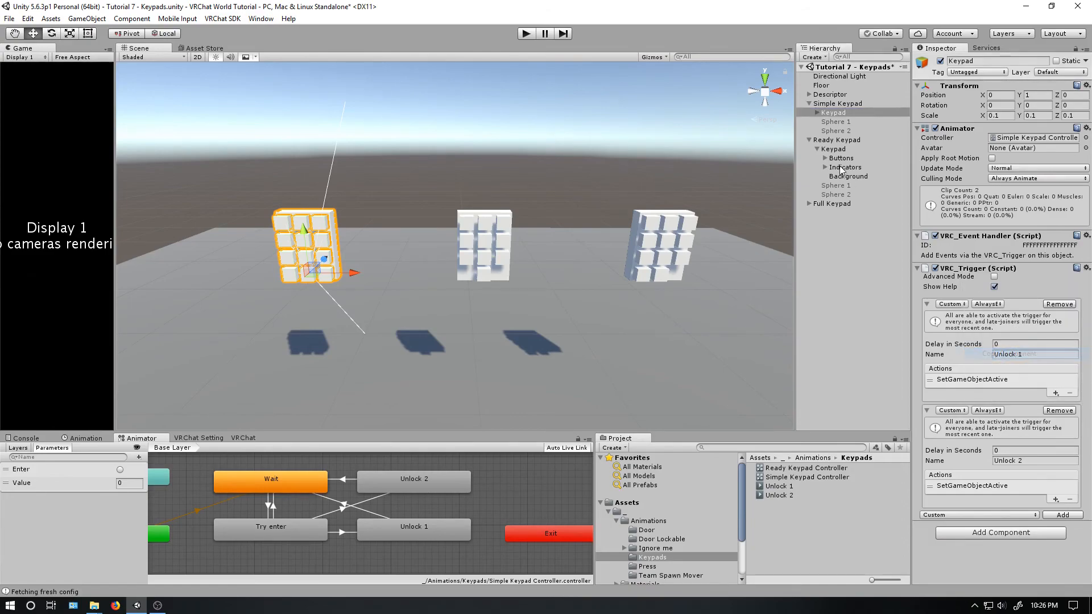
click(809, 104)
click(834, 122)
right_click(948, 130)
click(996, 227)
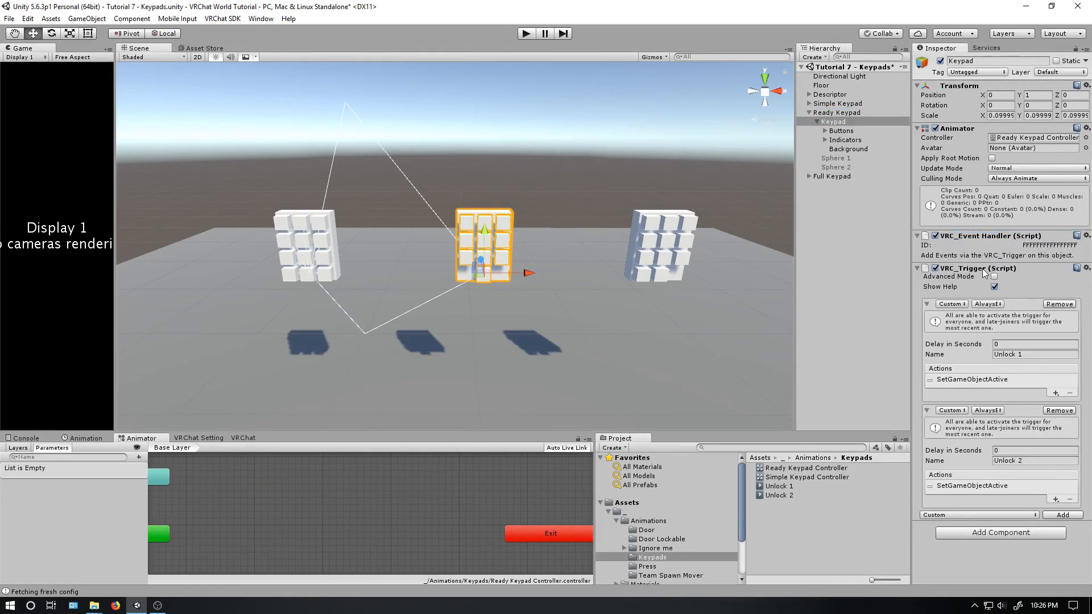
- Set the SetGameObjectActive receivers to the Ready Keypad's Sphere 1 for Unlock 1 and its Sphere 2 for Unlock 2
click(965, 382)
drag(845, 158, 978, 417)
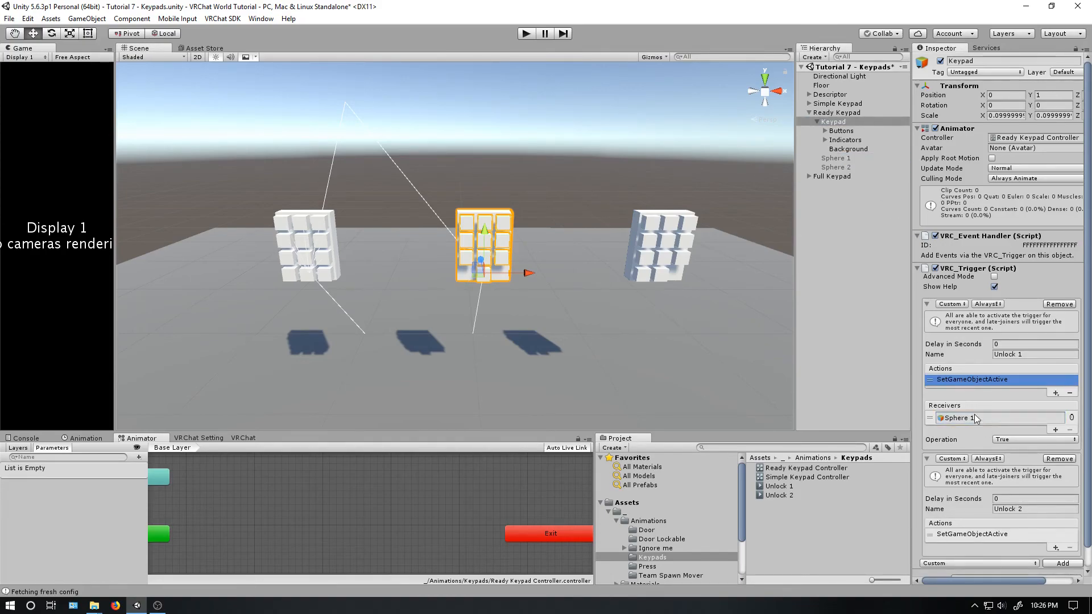
click(952, 535)
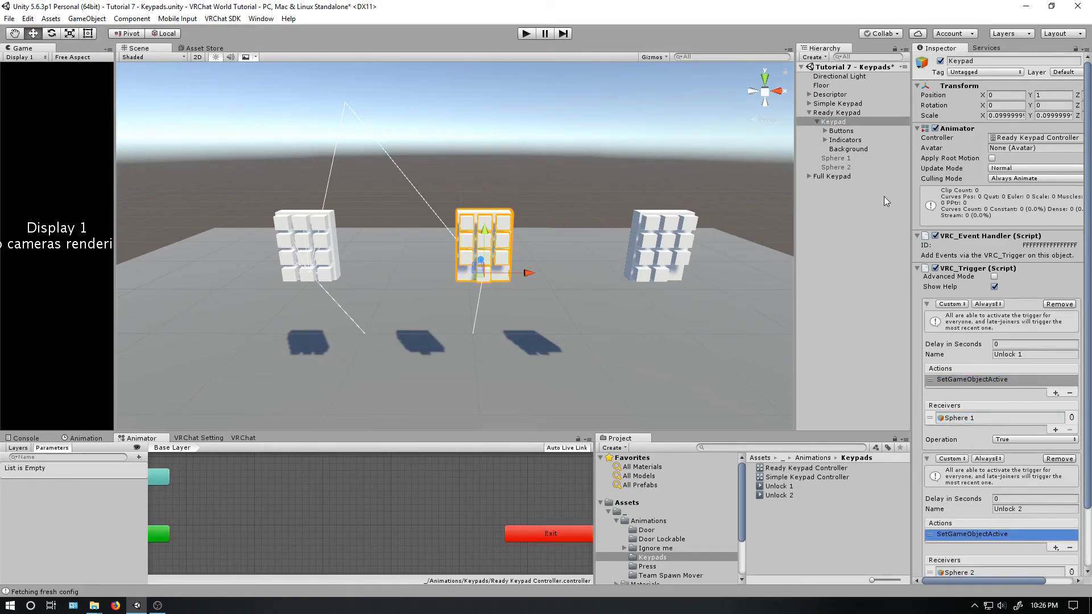
drag(851, 170, 960, 576)
- Add the Unlock 1 and Unlock 2 clips as side-by-side states in the Ready Keypad Controller
click(788, 517)
shift+click(786, 495)
drag(786, 497, 288, 543)
drag(410, 543, 438, 551)
click(322, 543)
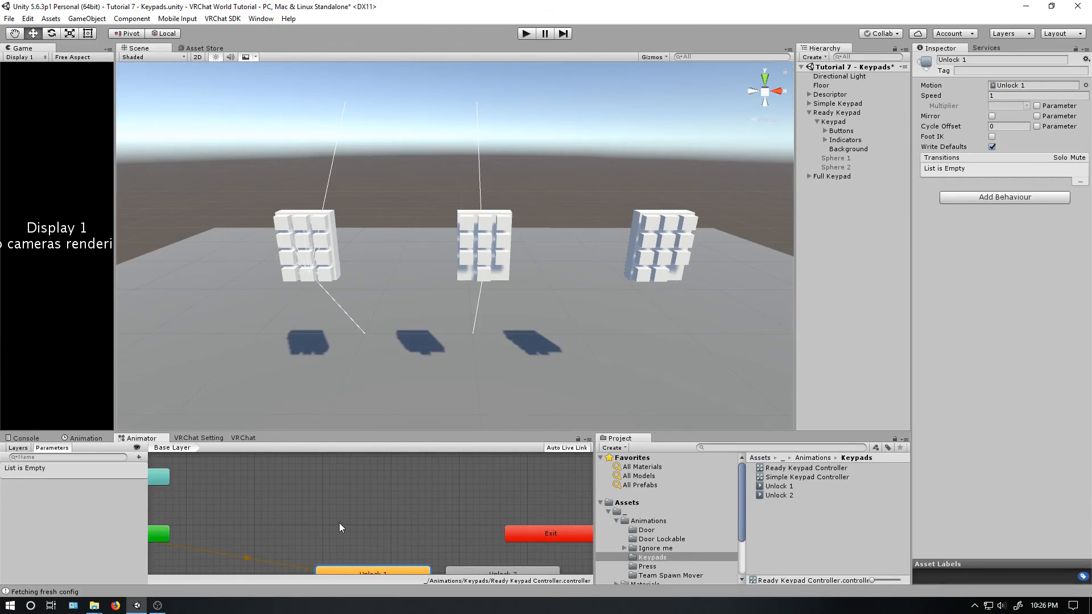
- Create an empty state named Wait and place it above the Unlock 1 state, slightly towards the Any State node
right_click(321, 479)
mouse_move(333, 482)
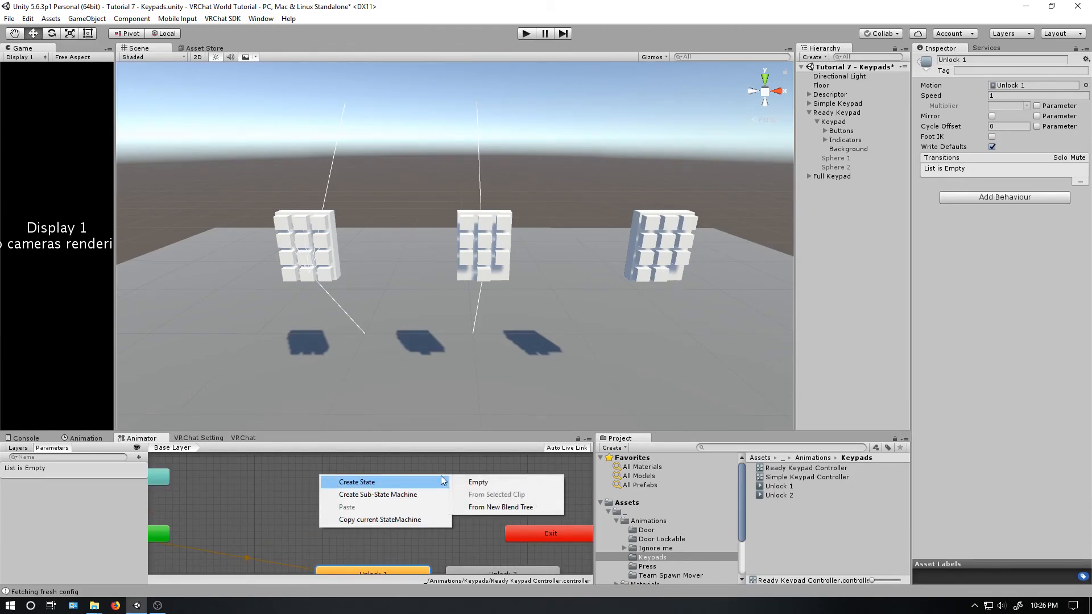
click(514, 480)
click(1005, 59)
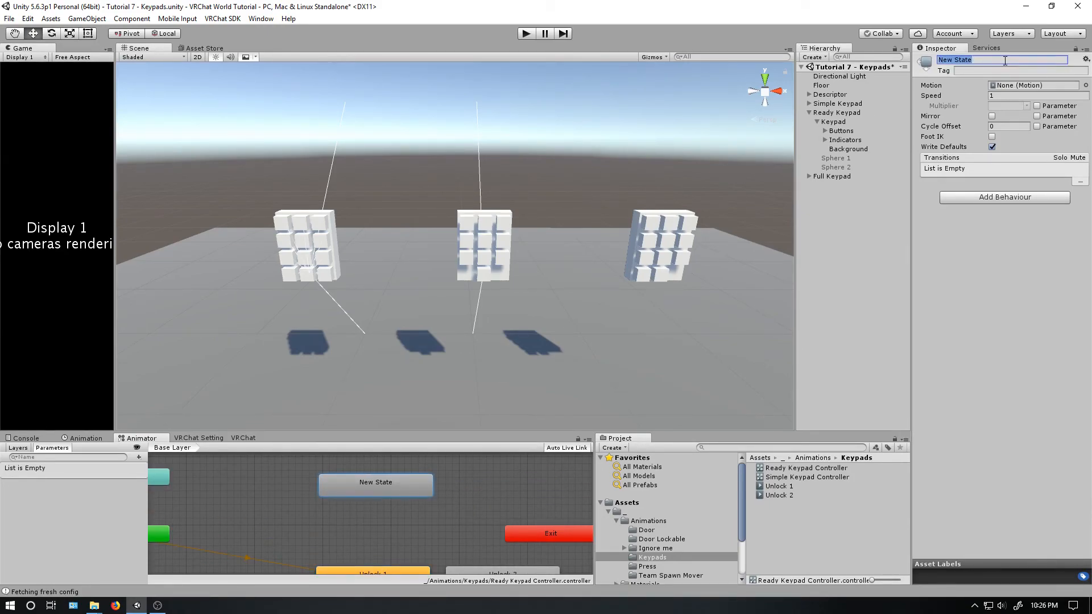
text(Wait)
key(Return)
middle_drag(329, 481, 344, 476)
drag(369, 475, 305, 470)
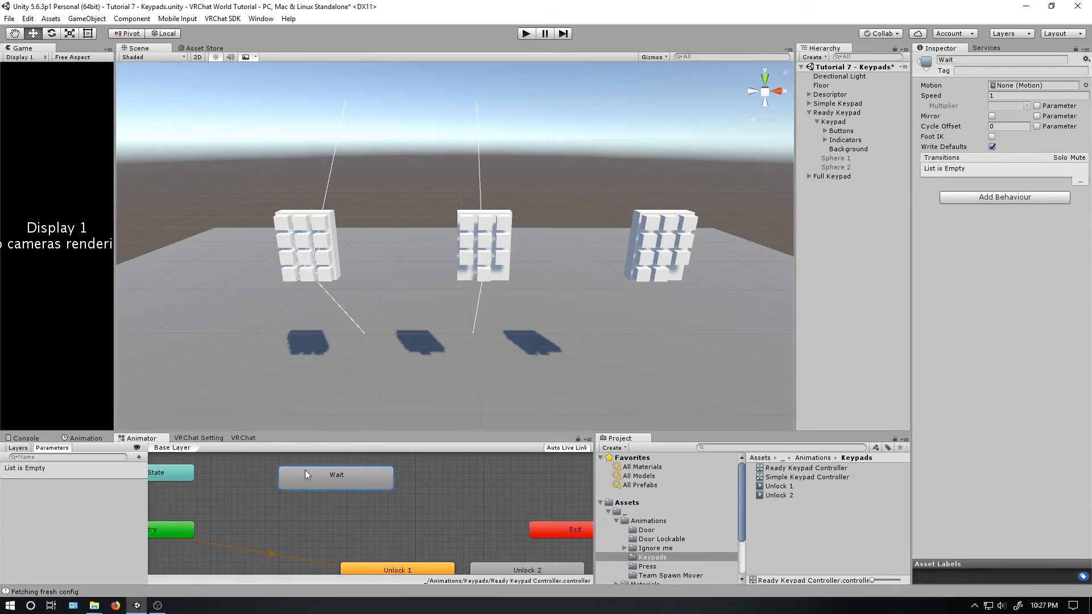
- Add a Trigger parameter named Press and an Int parameter named Value to the Ready Keypad Controller
click(139, 457)
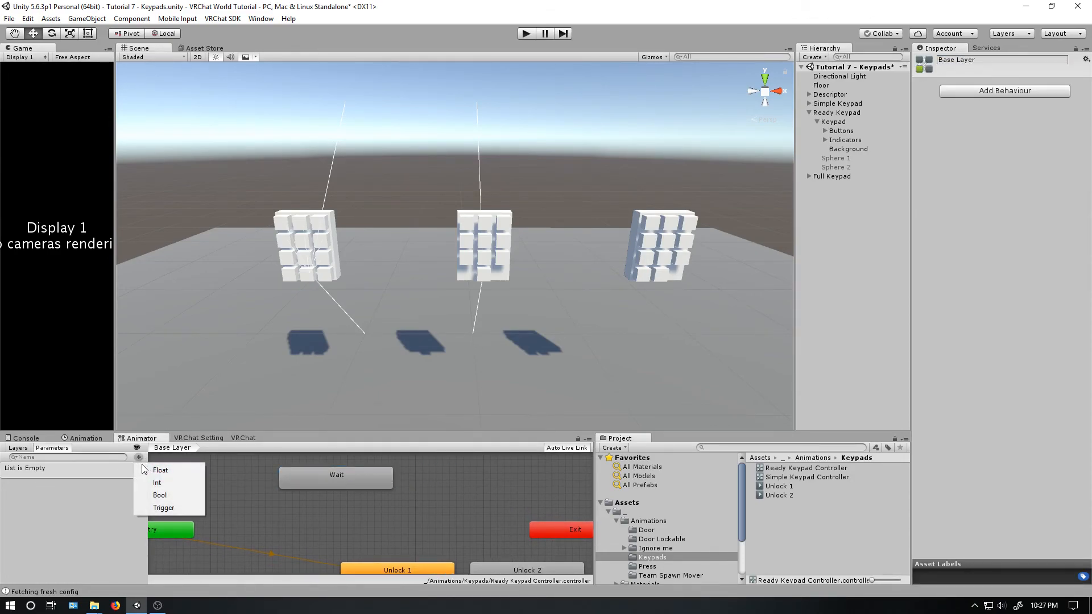
click(164, 508)
text(Press)
key(Return)
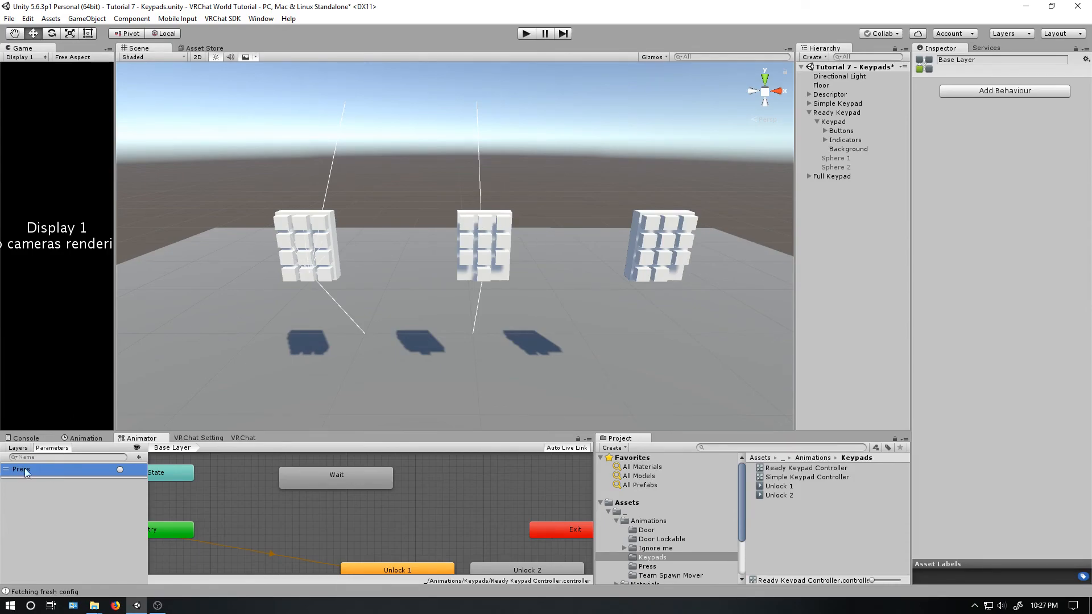
click(138, 458)
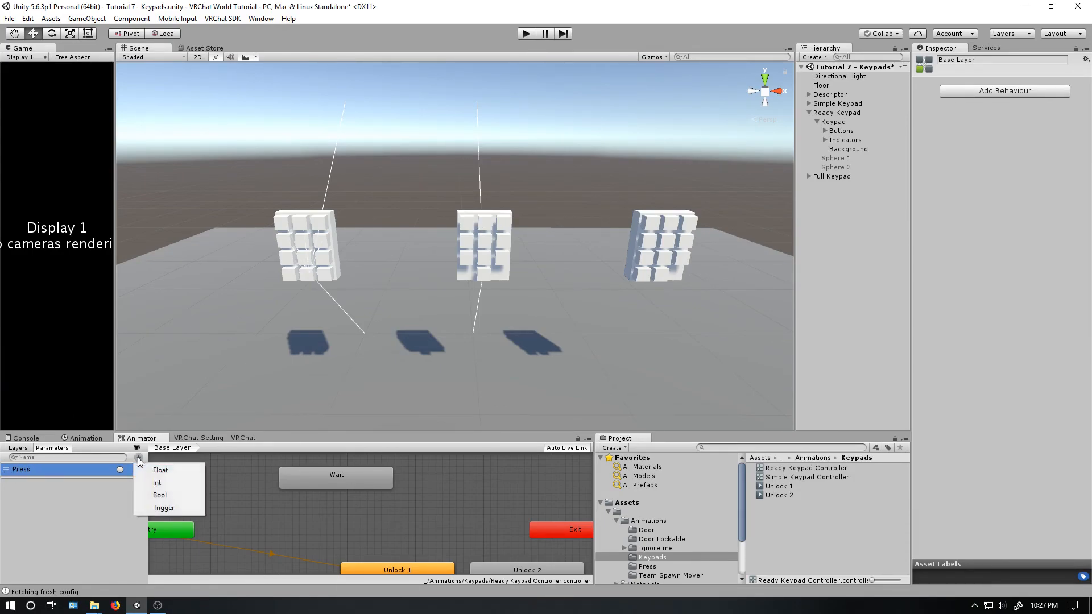
click(158, 483)
text(Value)
key(Return)
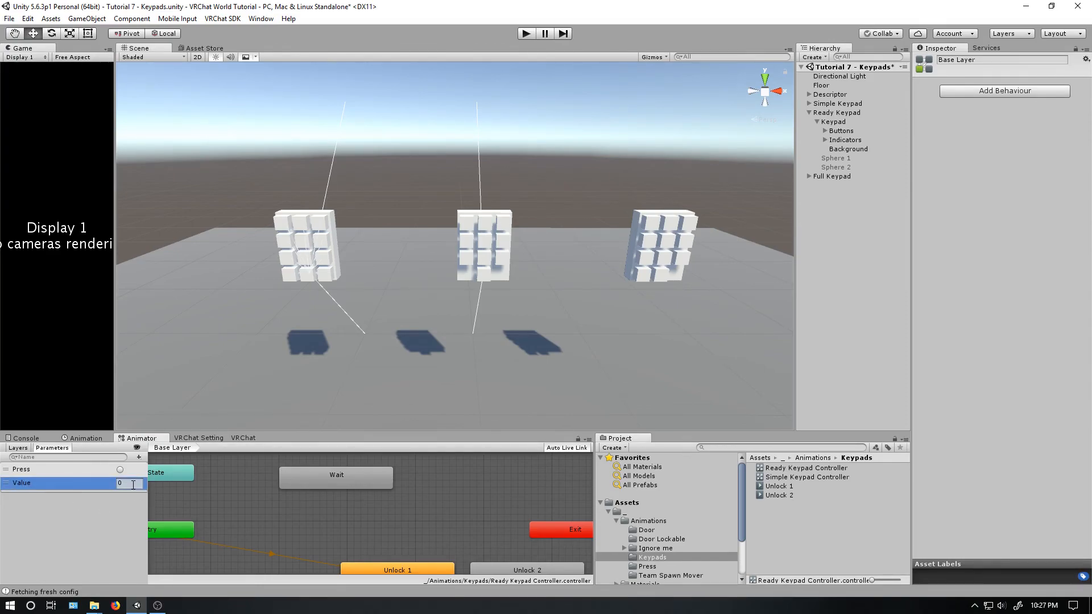
- Examine the Value parameter and the Ready Keypad's number buttons 1 to 7 that will feed it
click(134, 484)
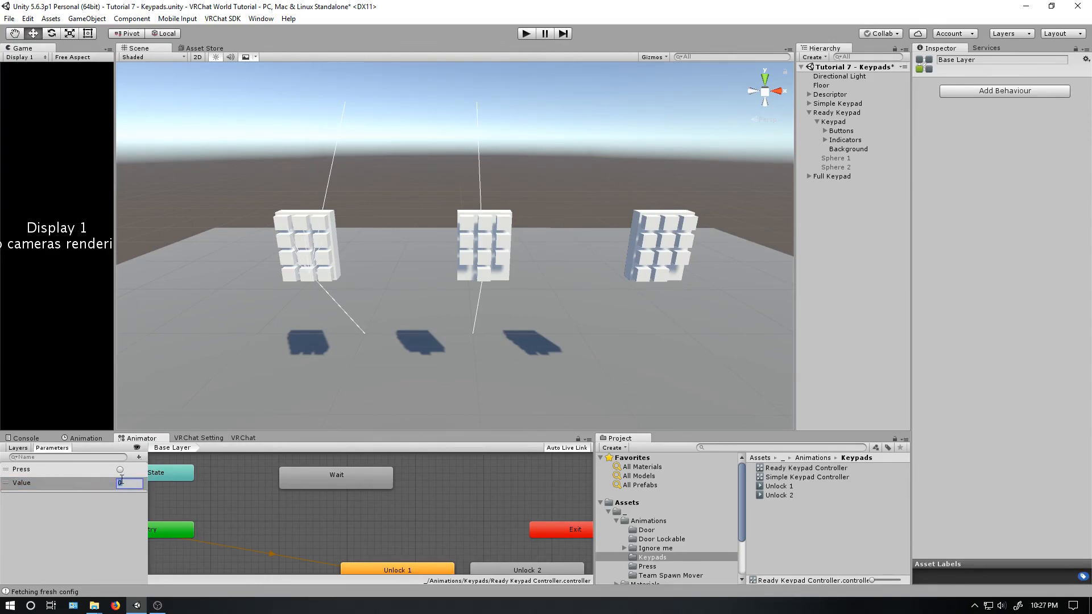
click(469, 223)
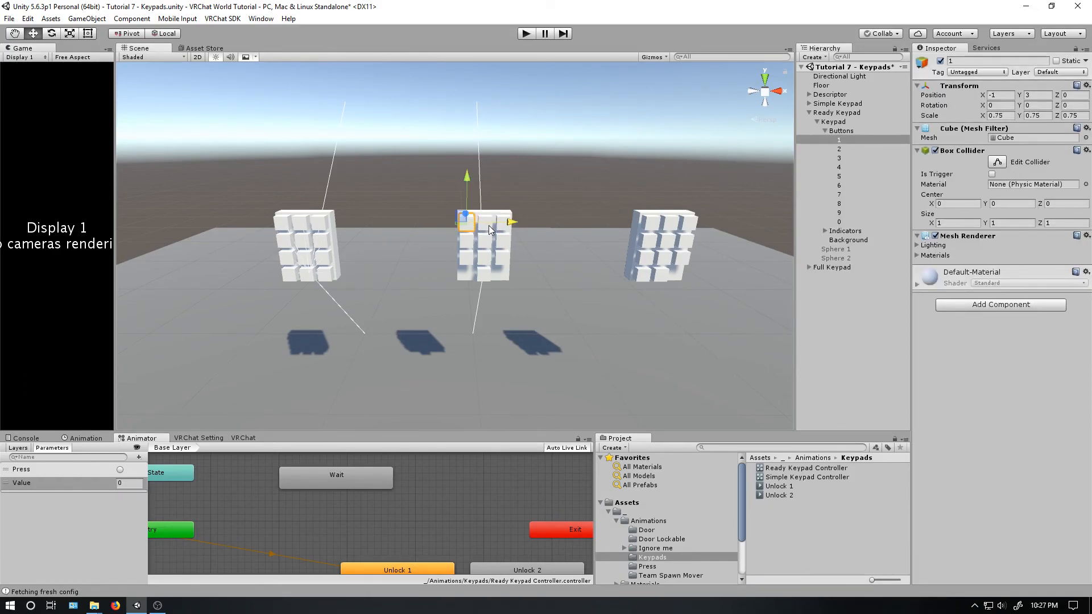
click(487, 227)
click(506, 230)
click(504, 241)
click(487, 241)
click(470, 242)
click(472, 260)
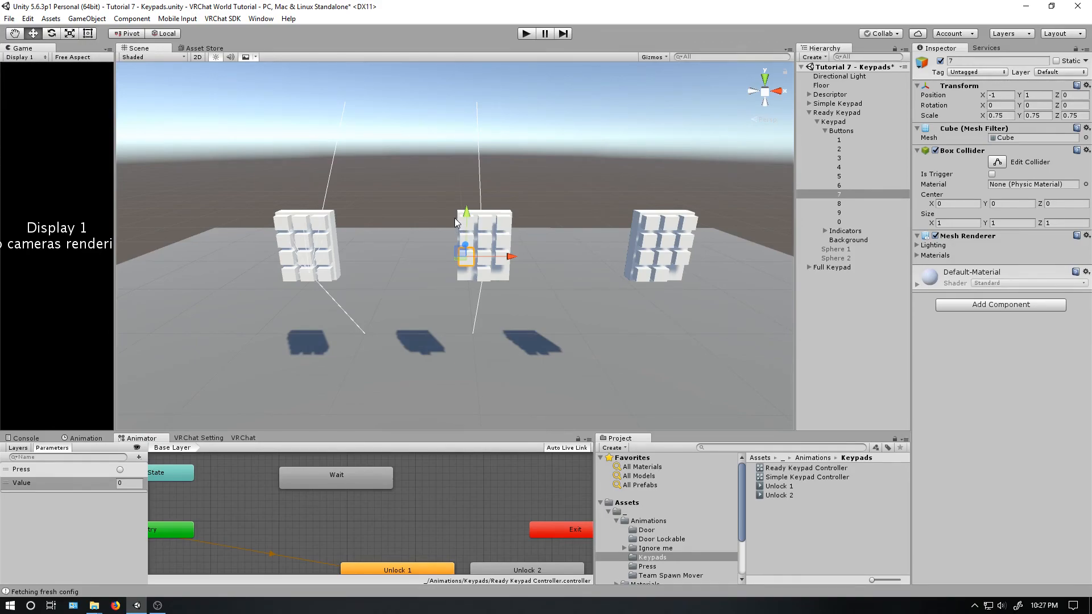
click(119, 484)
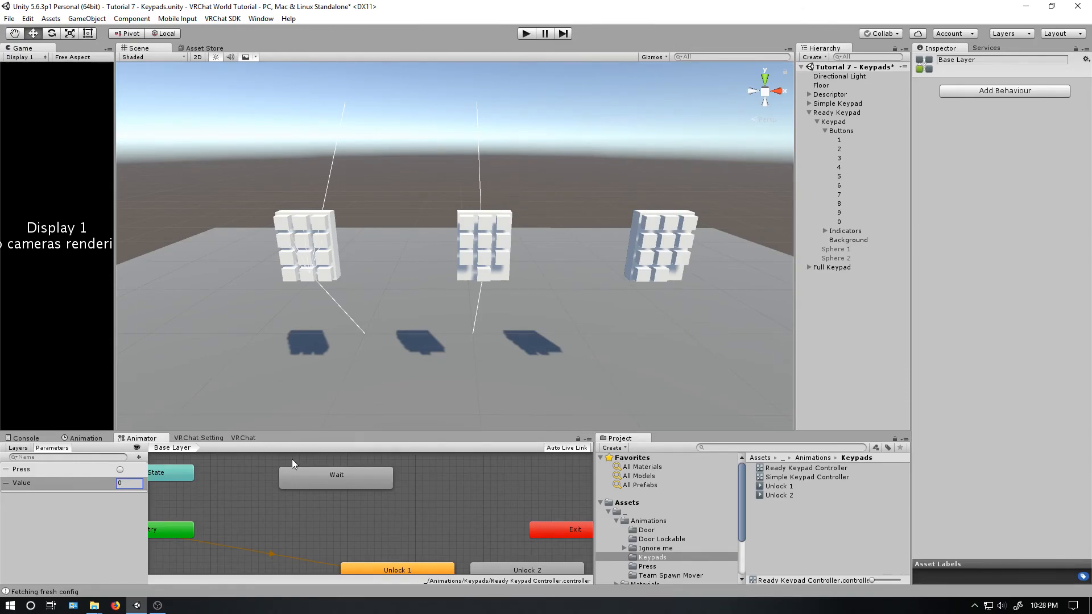
- Create a new animation clip named 1 in the Keypads folder for the Ready Keypad's Keypad object
click(87, 437)
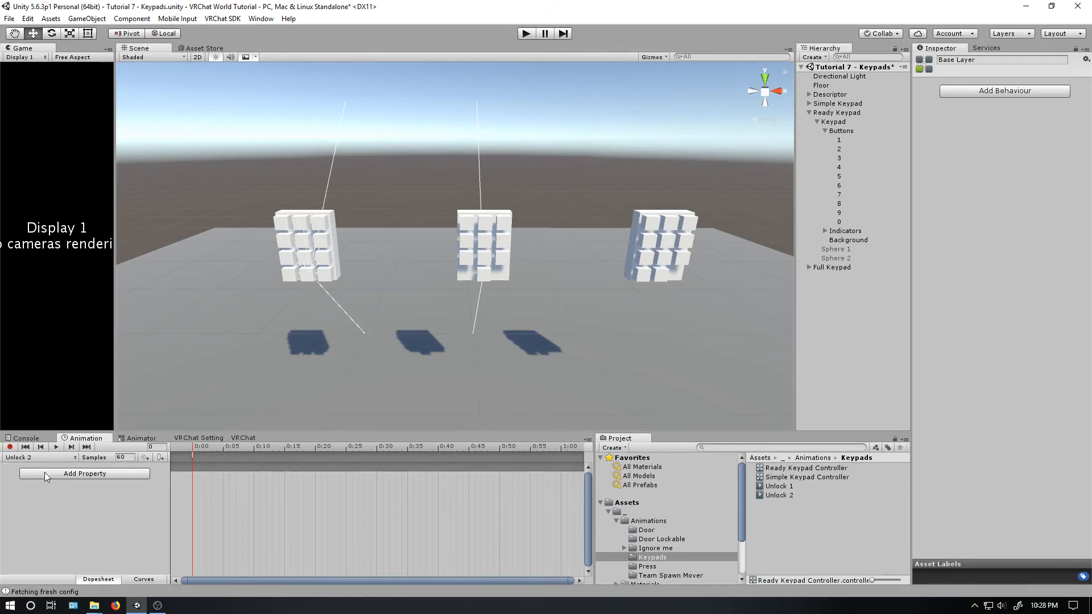
click(848, 121)
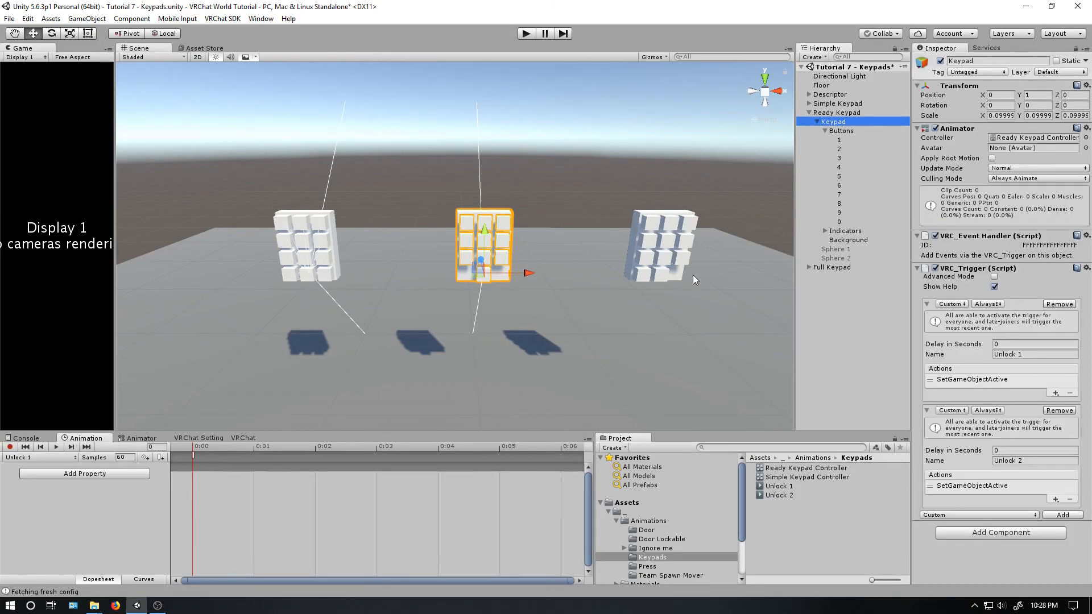
click(53, 458)
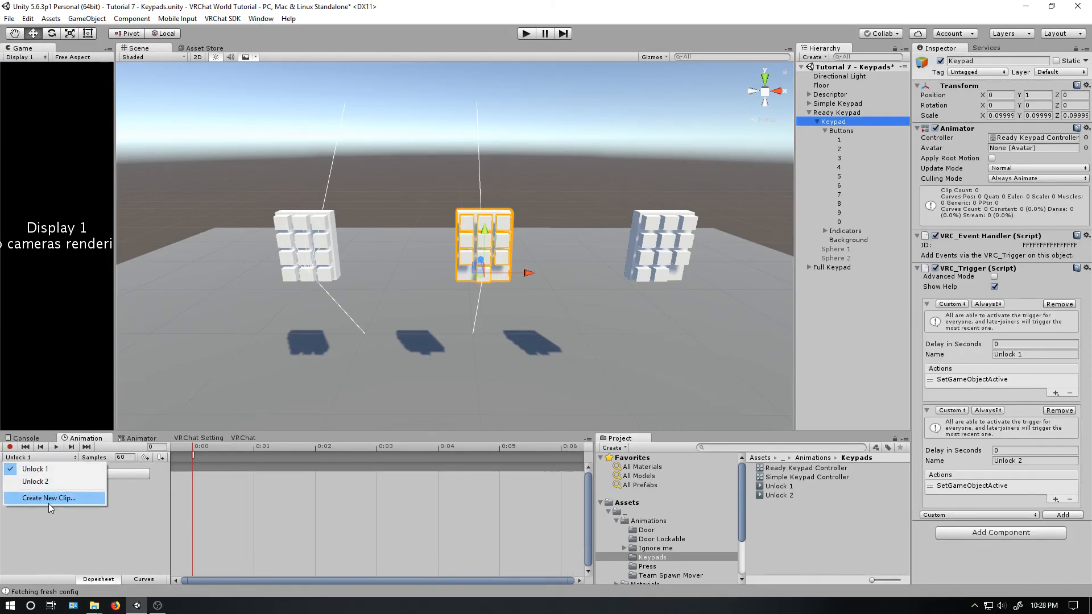
click(49, 503)
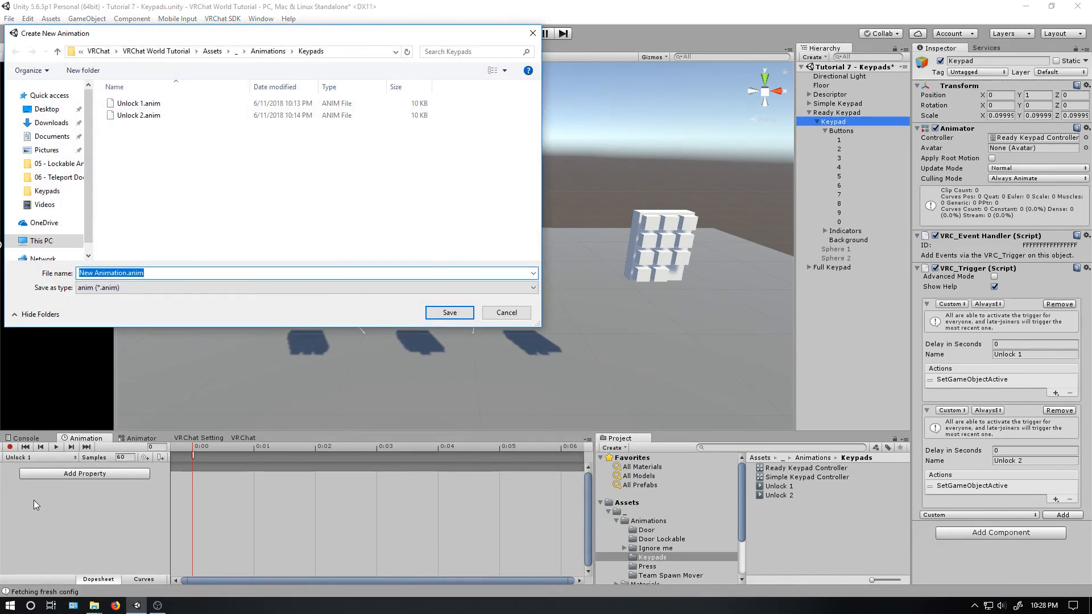
text(1)
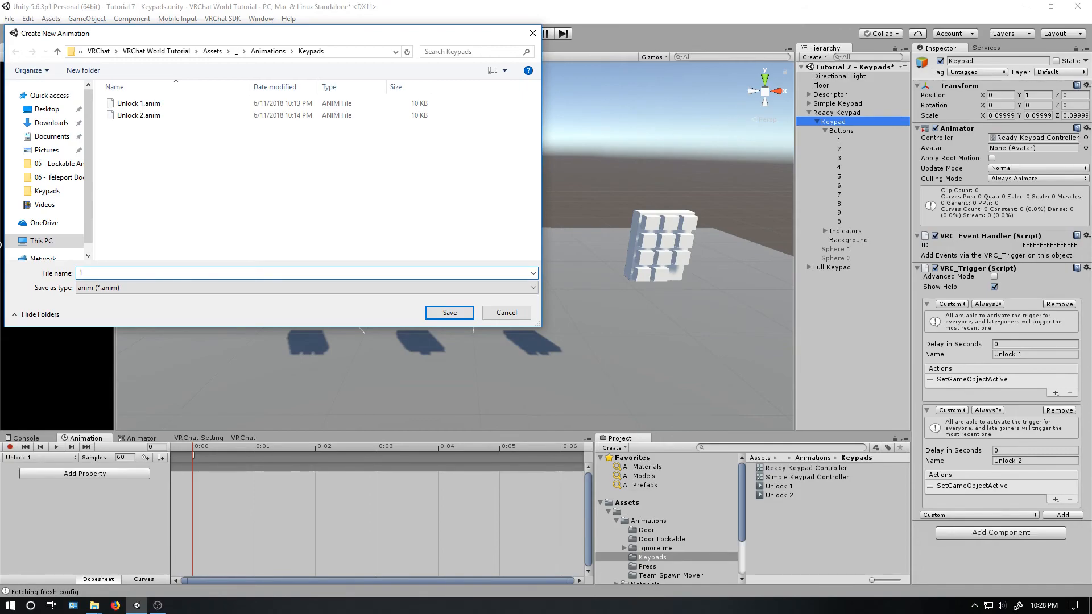
key(Return)
- Record indicator 1 as active in animation clip 1 and stop recording
click(10, 446)
click(826, 231)
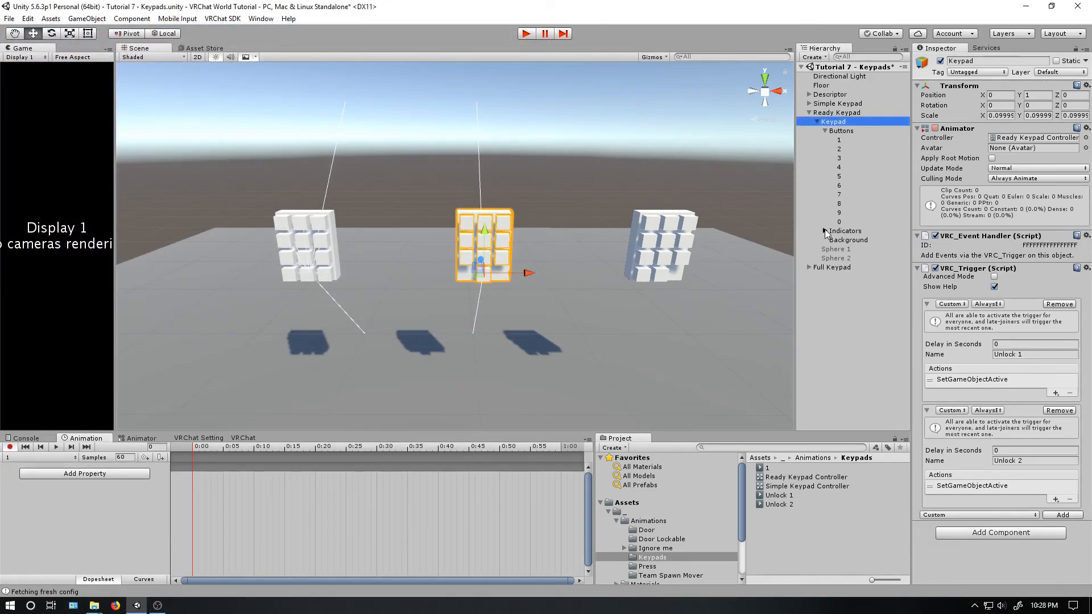
click(841, 239)
click(942, 62)
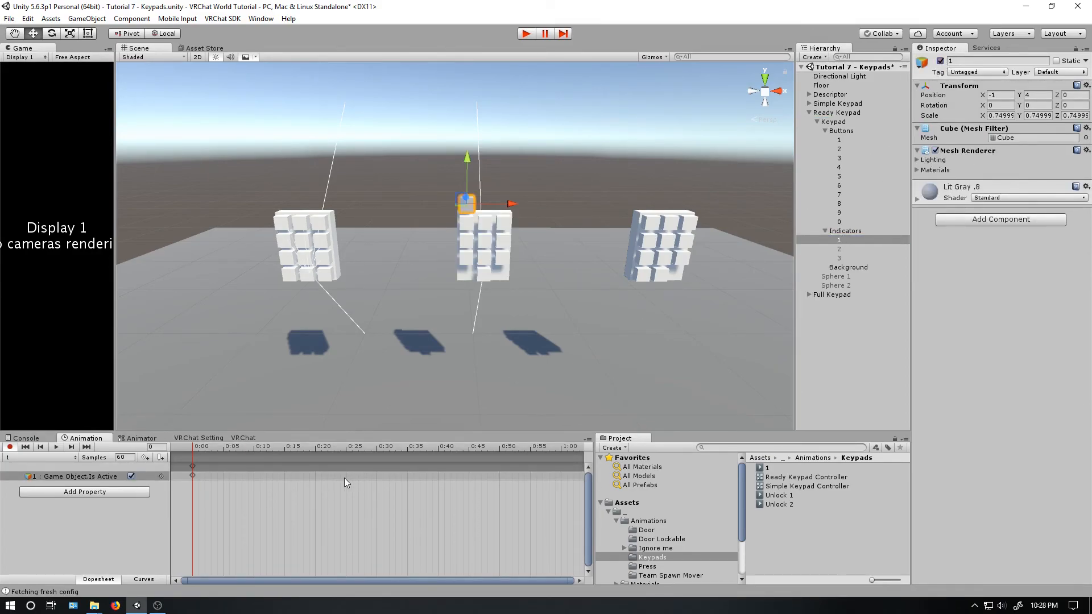
click(10, 446)
- Duplicate animation clip 1 and add the copy to the Ready Keypad's Keypad object
click(777, 478)
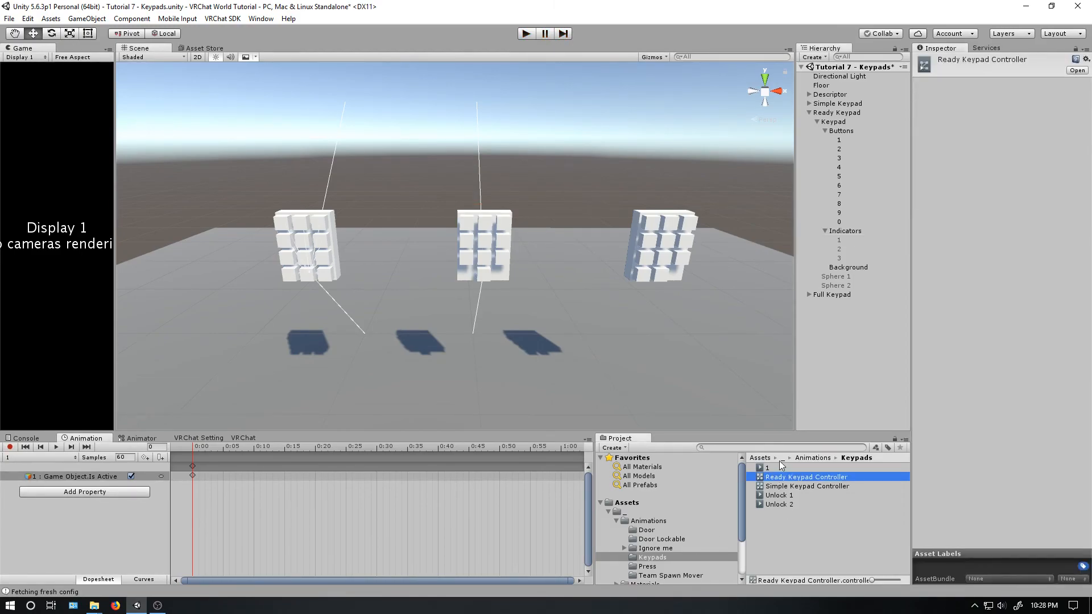
click(777, 468)
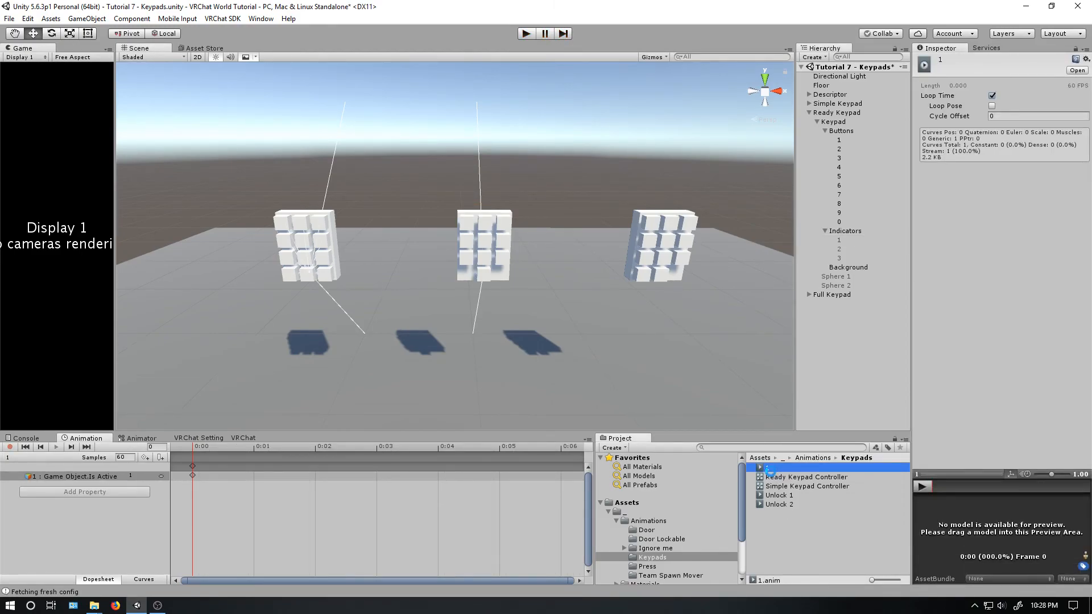
key(ctrl+d)
drag(772, 479, 829, 122)
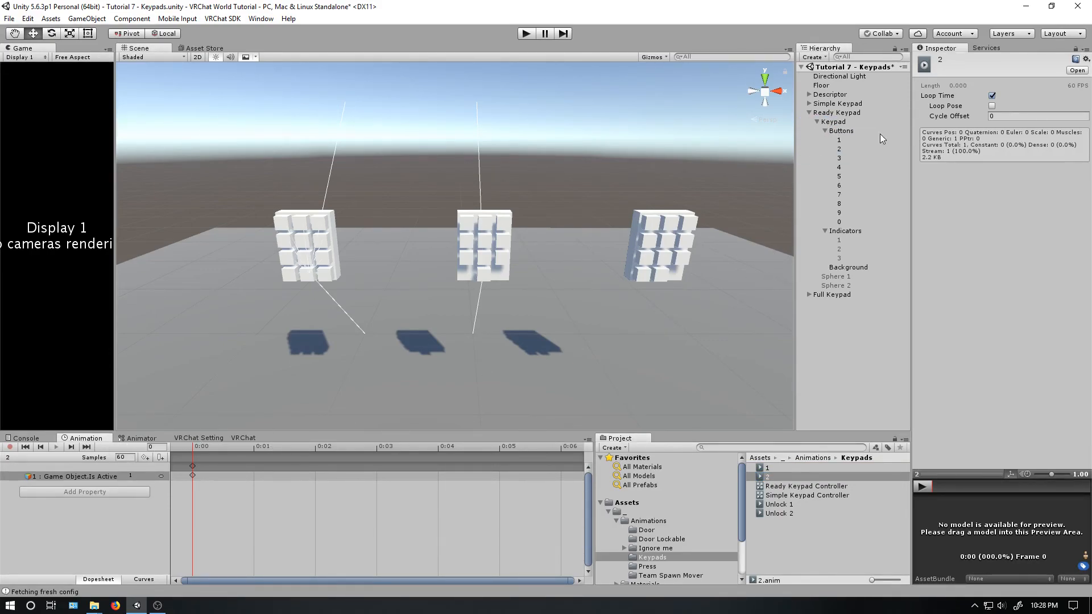
- Record indicator 2 as active in the Keypad's animation clip 2 and stop recording
click(45, 457)
click(47, 506)
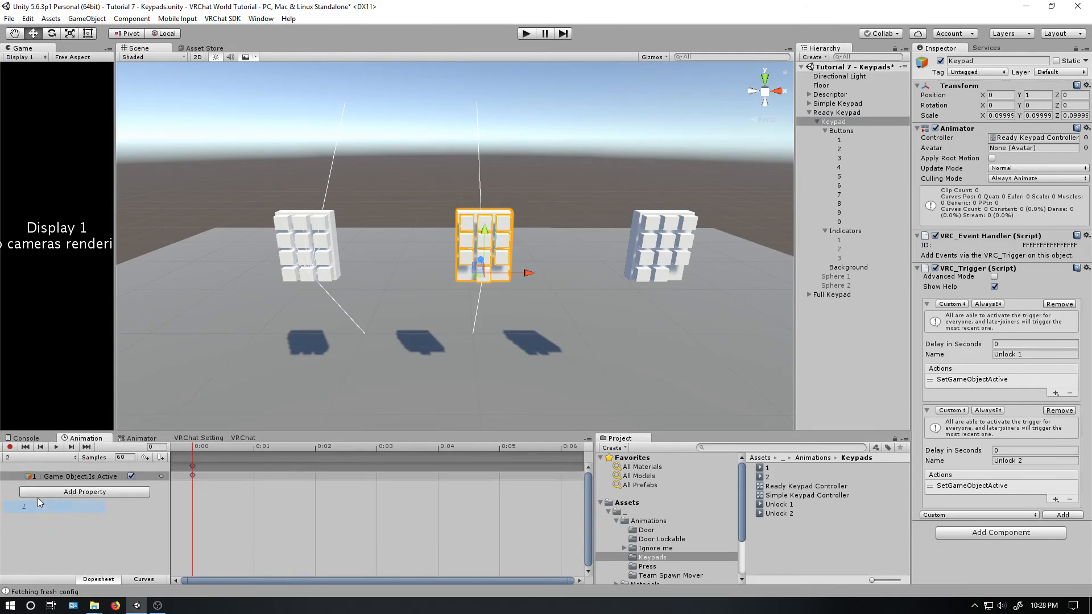
click(9, 447)
click(838, 251)
click(940, 61)
click(10, 447)
- Duplicate animation clip 2 and add the copy to the Ready Keypad's Keypad object
click(766, 477)
key(ctrl+d)
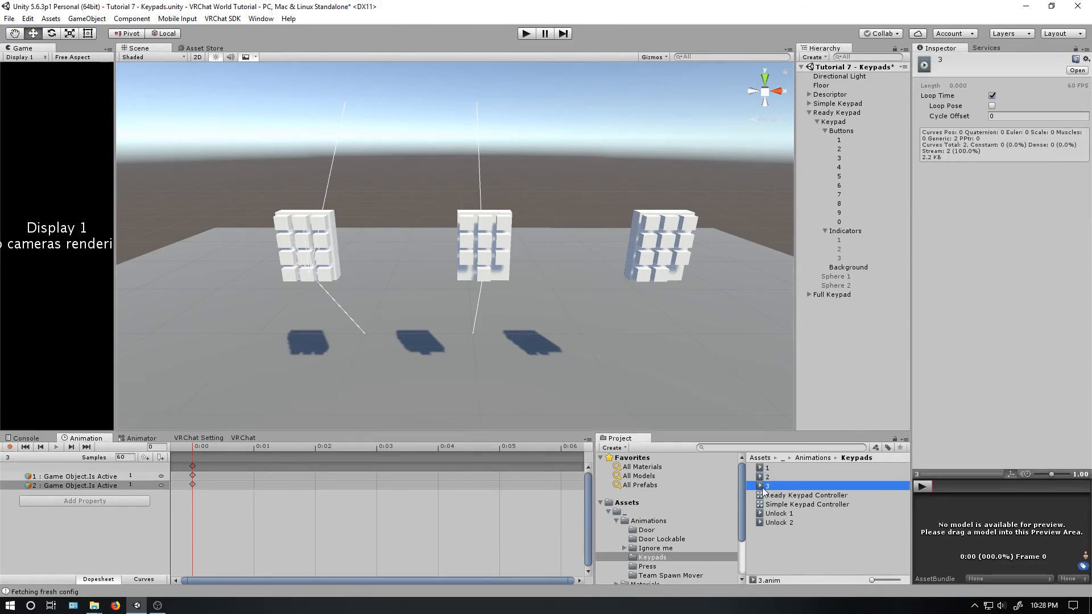
drag(770, 487, 831, 121)
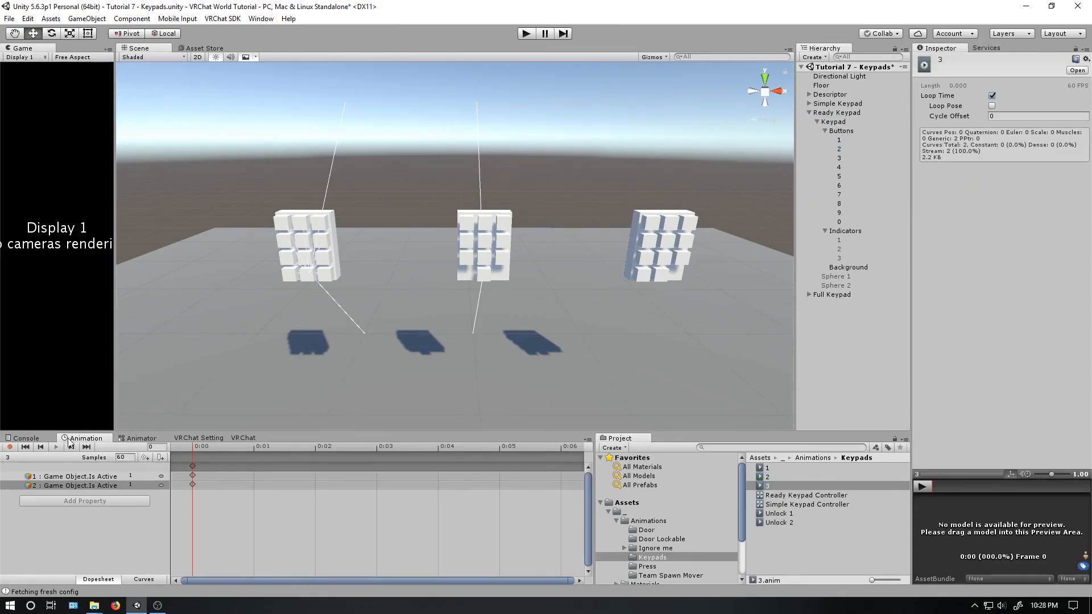
- Record indicator 3 as active in the Ready Keypad's animation clip 3 and stop recording
click(899, 122)
click(51, 458)
click(47, 518)
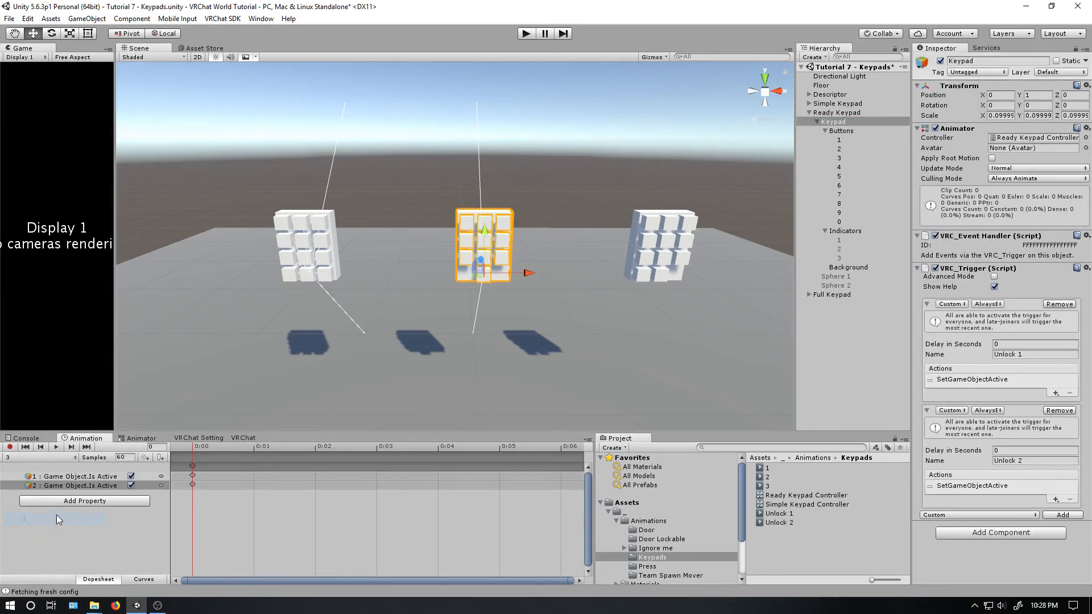
click(10, 447)
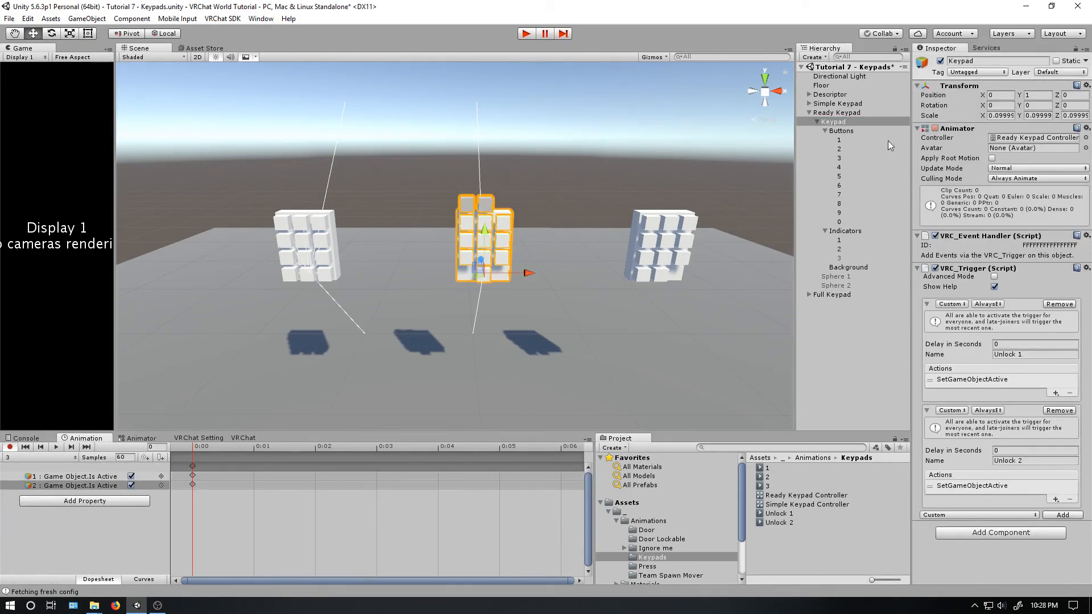
click(839, 258)
click(941, 60)
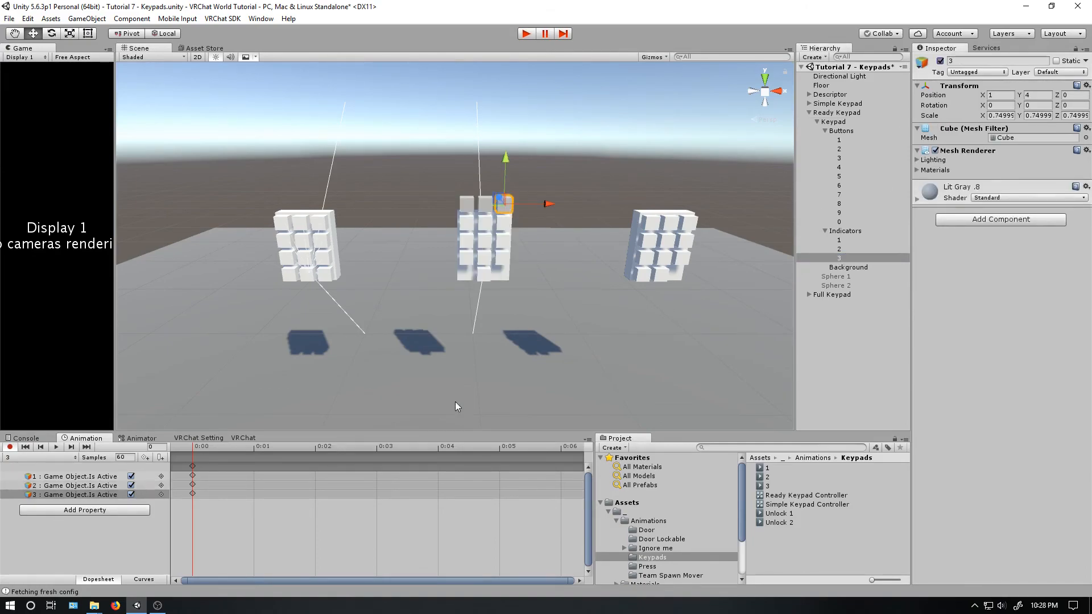
click(10, 447)
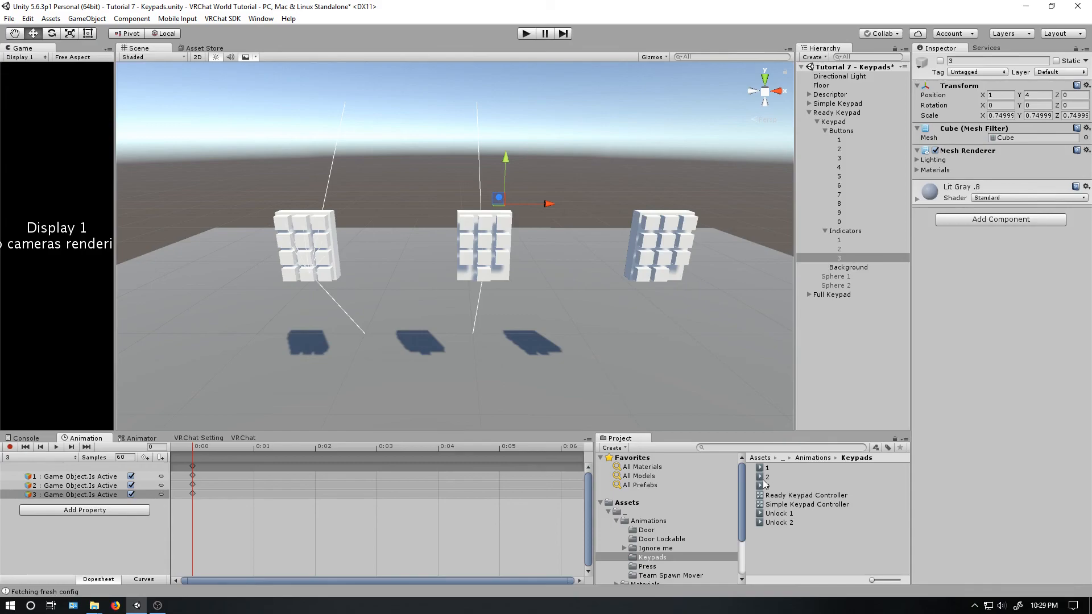
- Turn off Loop Time for the Unlock 2, Unlock 1, 3, 2 and 1 animation clips
click(783, 523)
click(993, 96)
click(797, 514)
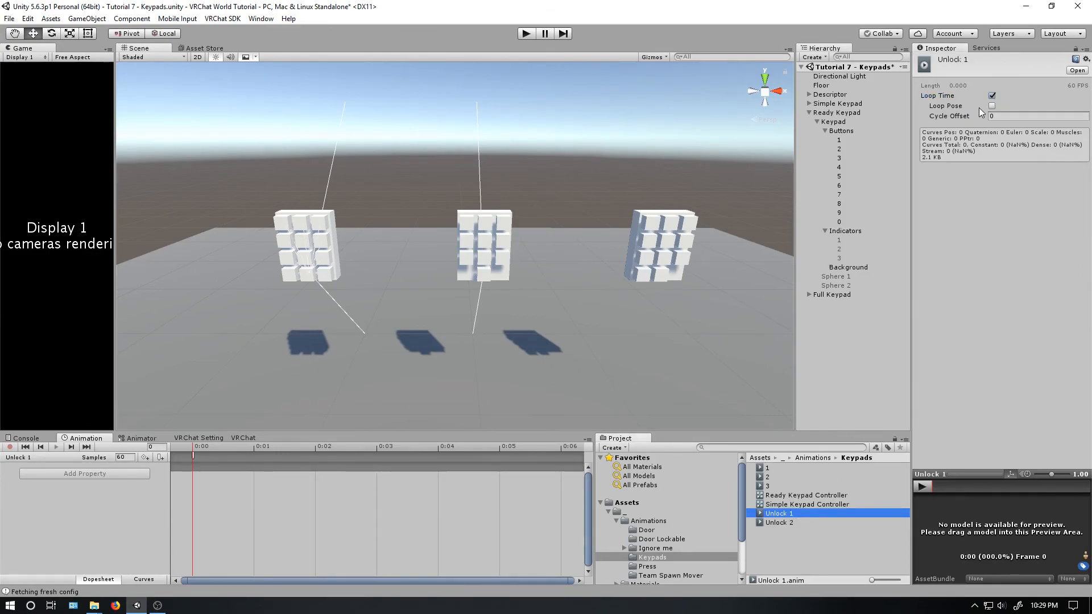
click(993, 95)
click(765, 487)
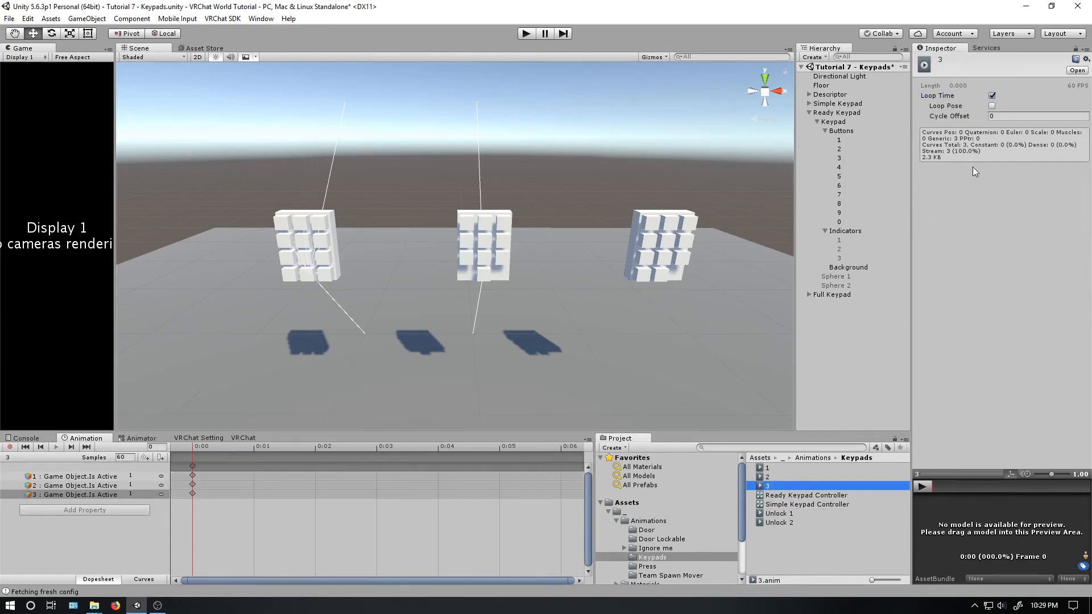
click(994, 96)
click(767, 477)
click(993, 96)
click(767, 467)
- Make Wait the default state of the Ready Keypad Controller's base layer
click(138, 438)
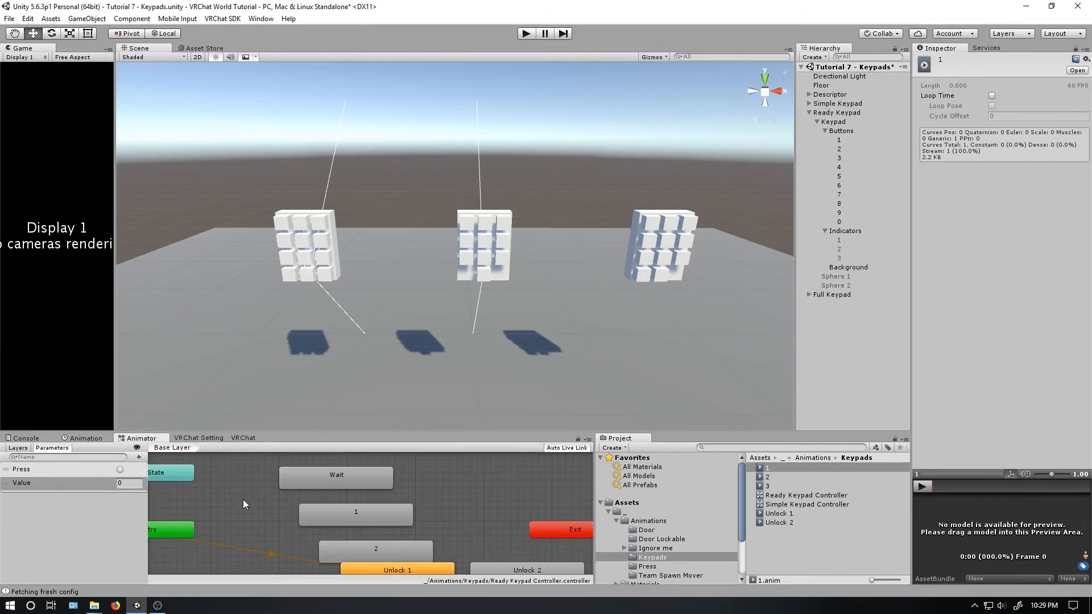
drag(340, 478, 280, 479)
right_click(278, 479)
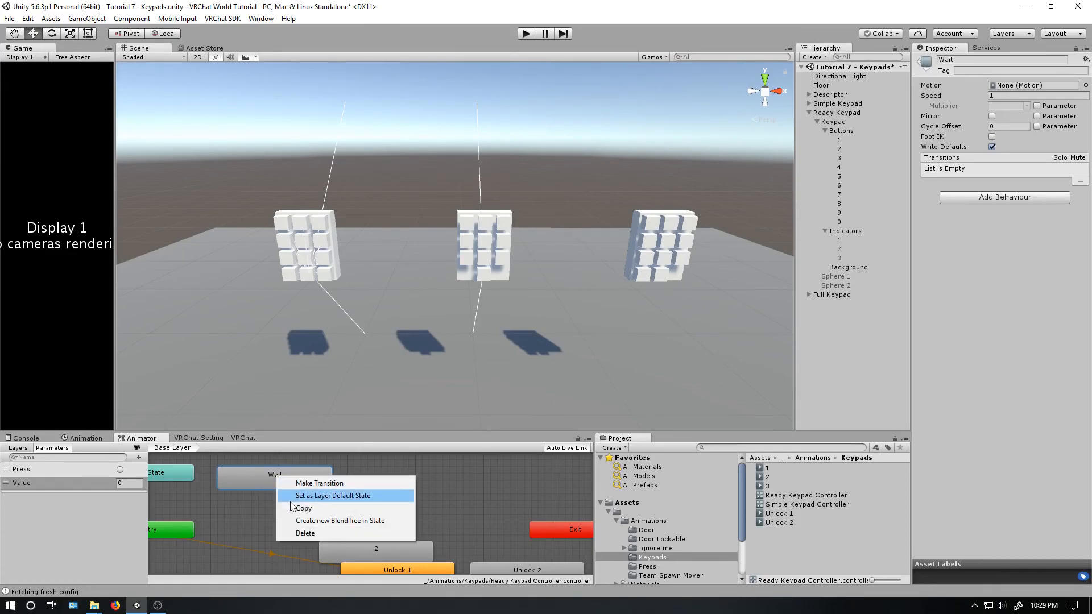
click(295, 496)
- Arrange states 1, 2 and 3 in a column beneath Wait, clear of the unlock states, and offset Wait to the column's right
drag(349, 518, 414, 481)
drag(374, 545, 418, 479)
scroll(402, 513, down, 3)
scroll(402, 513, up, 1)
scroll(414, 494, up, 2)
scroll(415, 495, up, 1)
drag(289, 512, 294, 478)
drag(383, 517, 247, 524)
drag(441, 541, 303, 544)
scroll(341, 545, down, 1)
drag(390, 538, 282, 545)
scroll(263, 541, down, 1)
middle_drag(353, 504, 331, 585)
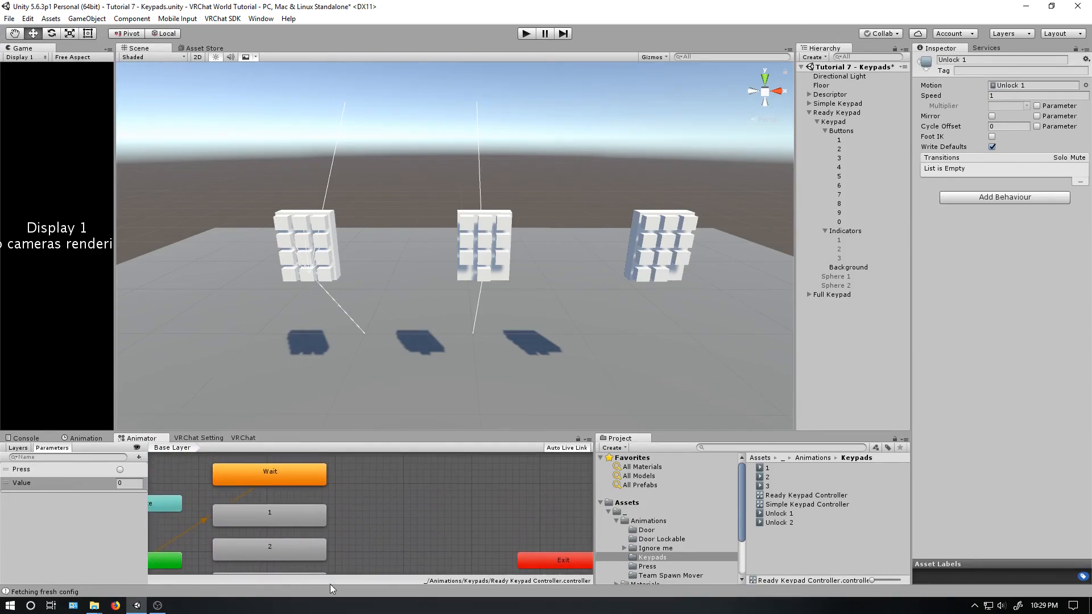
drag(300, 482, 332, 477)
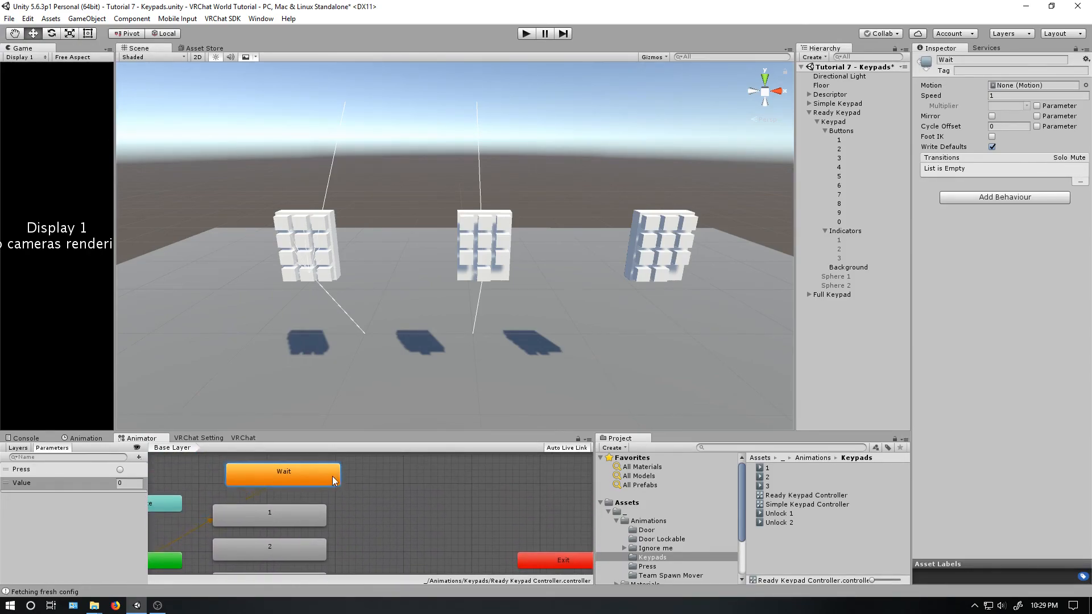
- Duplicate states 1, 2 and 3 together and place the copies as a second column beside the originals
click(319, 514)
scroll(346, 518, down, 3)
scroll(348, 522, up, 2)
drag(351, 552, 291, 479)
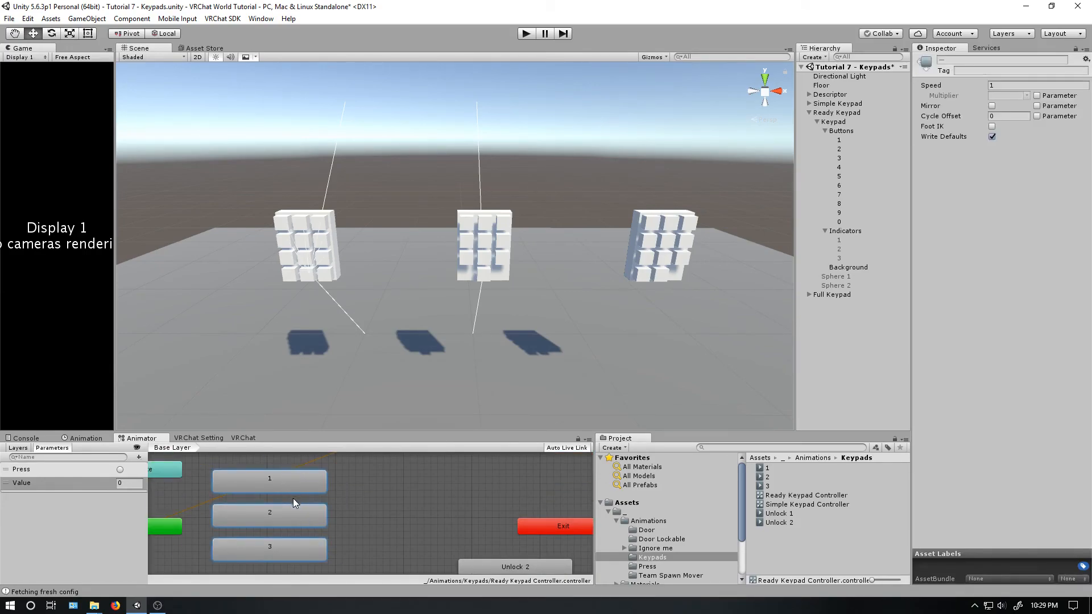
key(ctrl+d)
click(346, 505)
drag(393, 541, 340, 564)
drag(330, 499, 471, 476)
- Create a transition from the Wait state to state 1
middle_drag(370, 485, 417, 527)
right_click(387, 483)
click(401, 492)
click(312, 517)
click(327, 519)
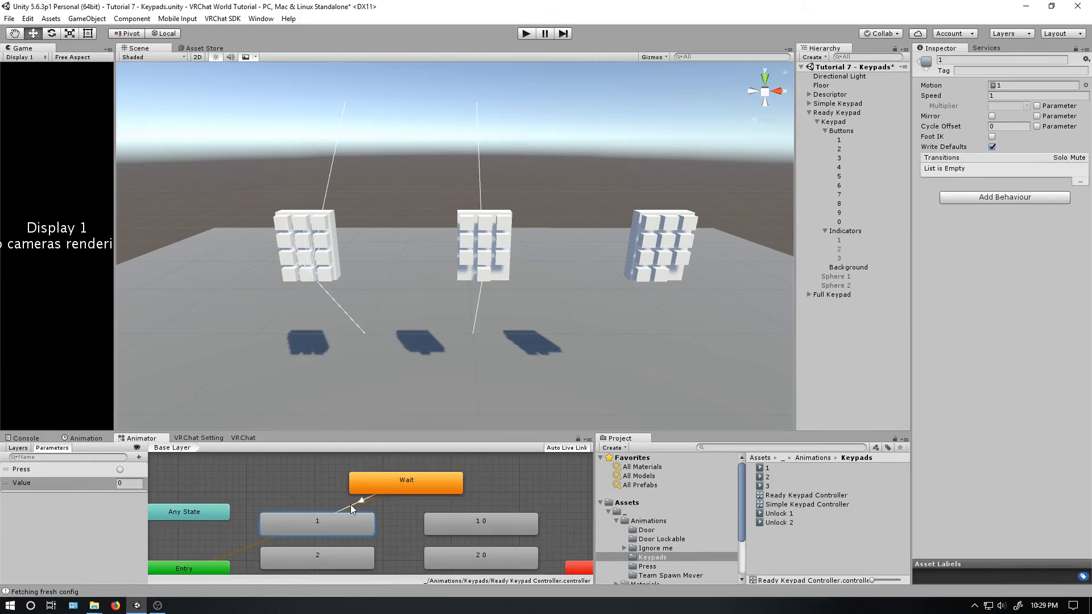
- Set the Wait-to-1 transition's exit time and duration to 0 and turn off Has Exit Time
click(351, 504)
click(917, 159)
click(997, 170)
click(1045, 180)
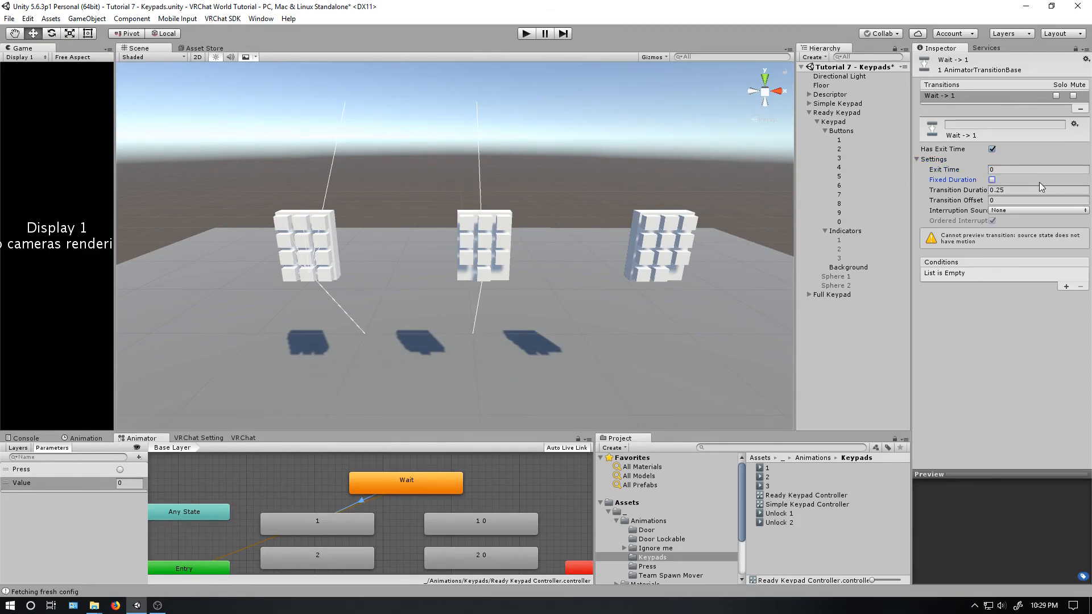
click(1007, 181)
click(1010, 200)
click(1007, 190)
text(0)
click(992, 149)
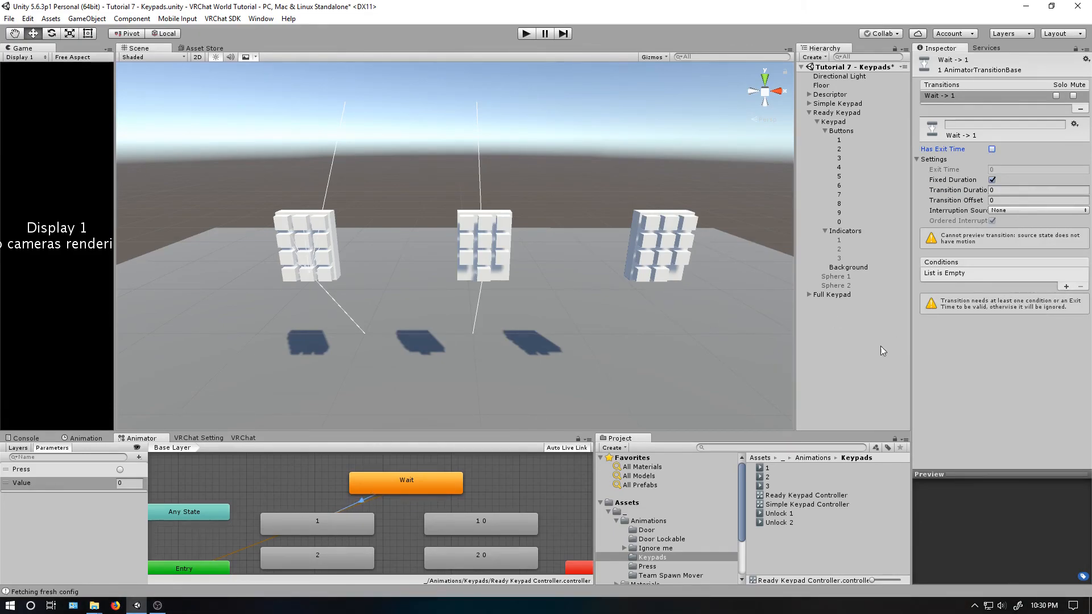
- Add the conditions Press and Value Equals 3 to the Wait-to-1 transition
click(1067, 288)
click(1067, 287)
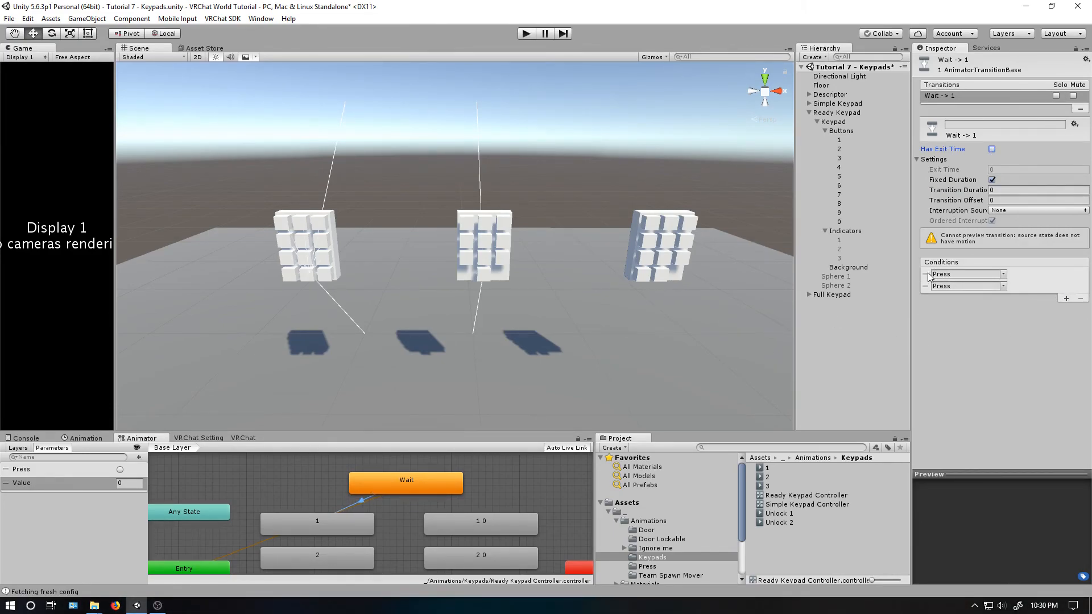
click(1002, 286)
click(1022, 310)
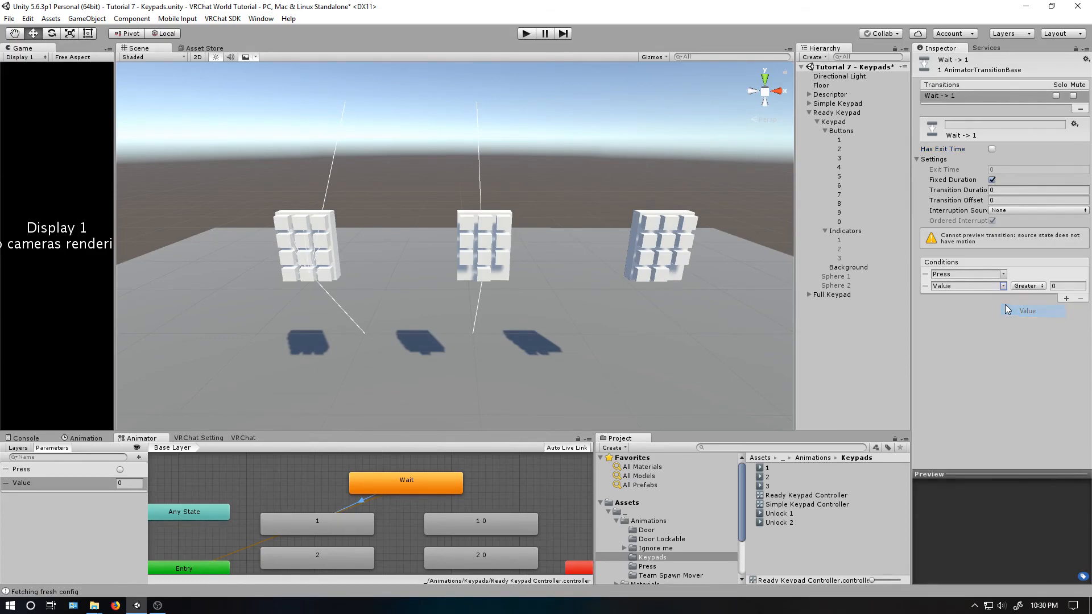
click(1024, 286)
click(1038, 324)
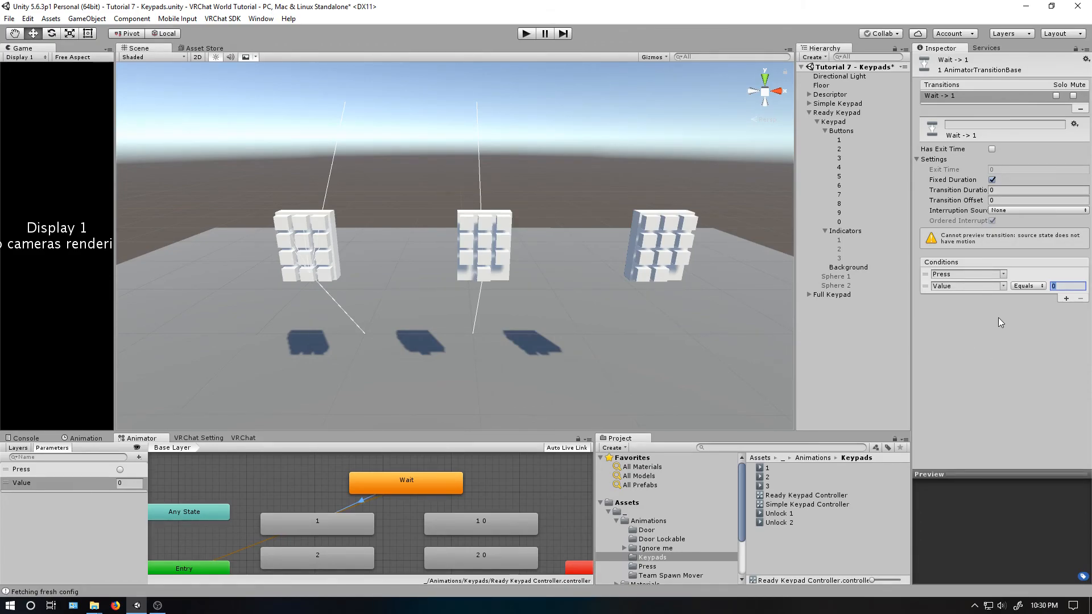
text(3)
middle_drag(392, 522, 391, 509)
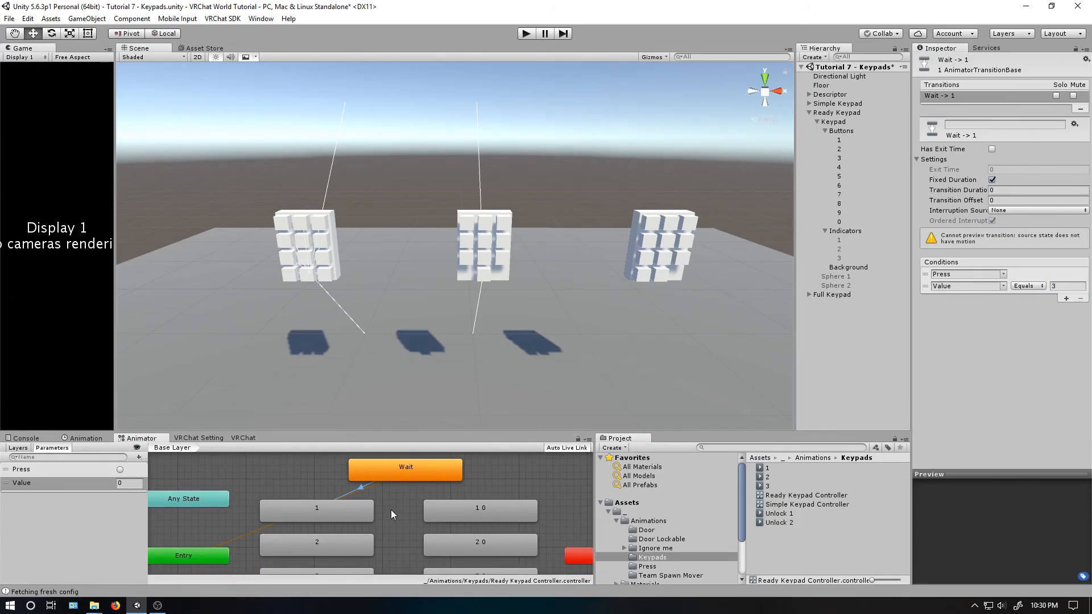
- Create a transition from the Wait state back to itself and select it
right_click(322, 514)
click(410, 473)
click(357, 489)
click(402, 476)
right_click(404, 479)
click(418, 489)
click(404, 479)
click(405, 488)
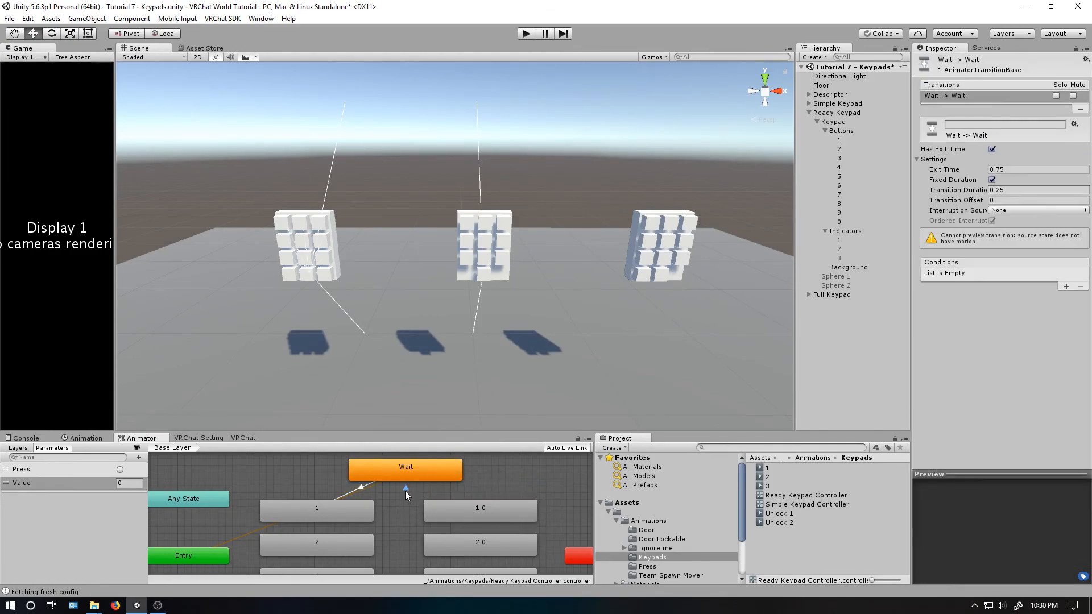
- Set the Wait-to-Wait transition's exit time and duration to 0 and turn off Has Exit Time
click(1005, 169)
text(0)
click(1016, 192)
text(0)
click(992, 149)
- Add the conditions Press and Value NotEqual 3 to the Wait-to-Wait transition
click(1066, 287)
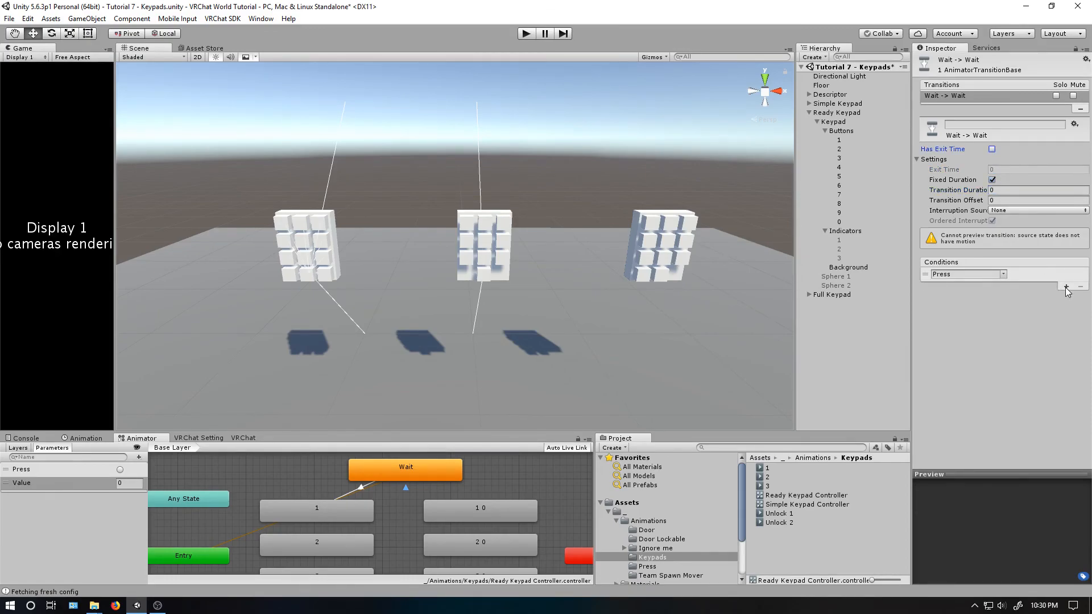
click(1066, 288)
click(1001, 286)
click(1024, 310)
click(1045, 287)
click(1044, 336)
click(1065, 287)
text(3)
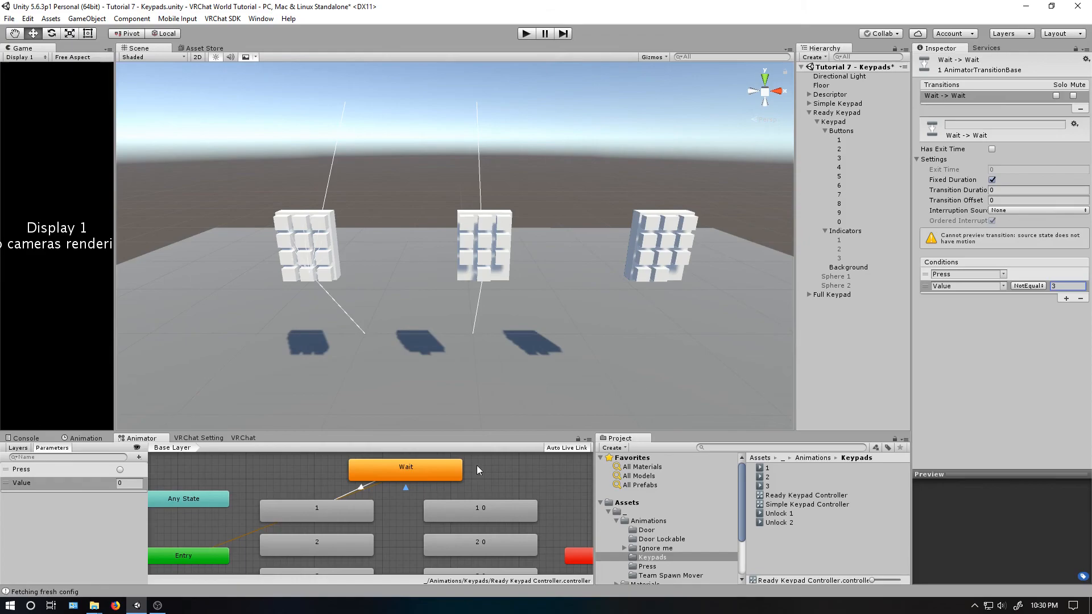
- Create a transition from state 1 to state 2 and select it
mouse_move(366, 496)
middle_down()
mouse_move(381, 479)
mouse_move(378, 498)
middle_up()
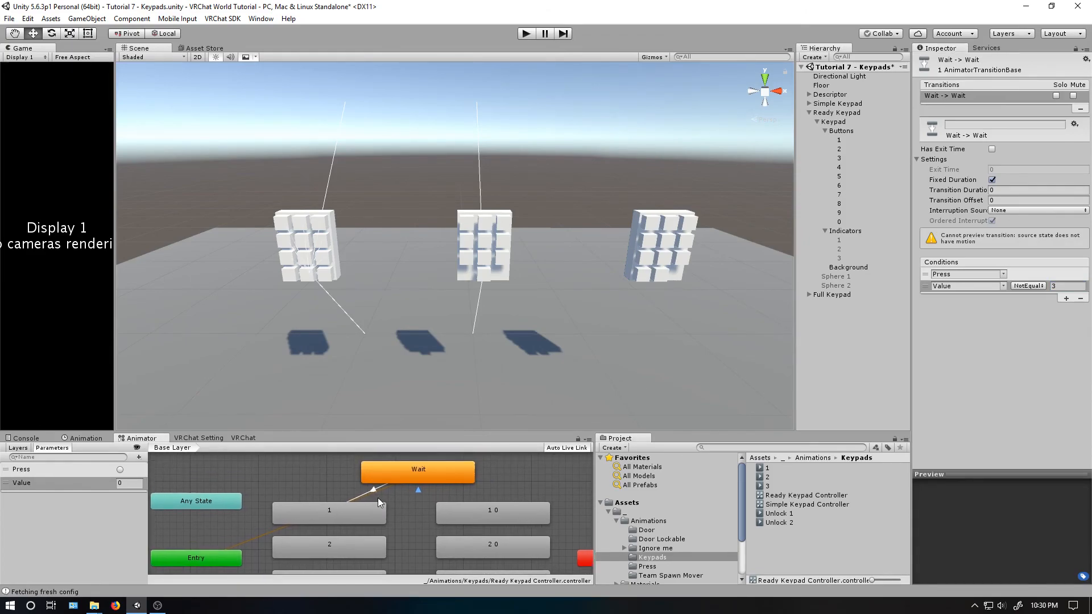
click(323, 513)
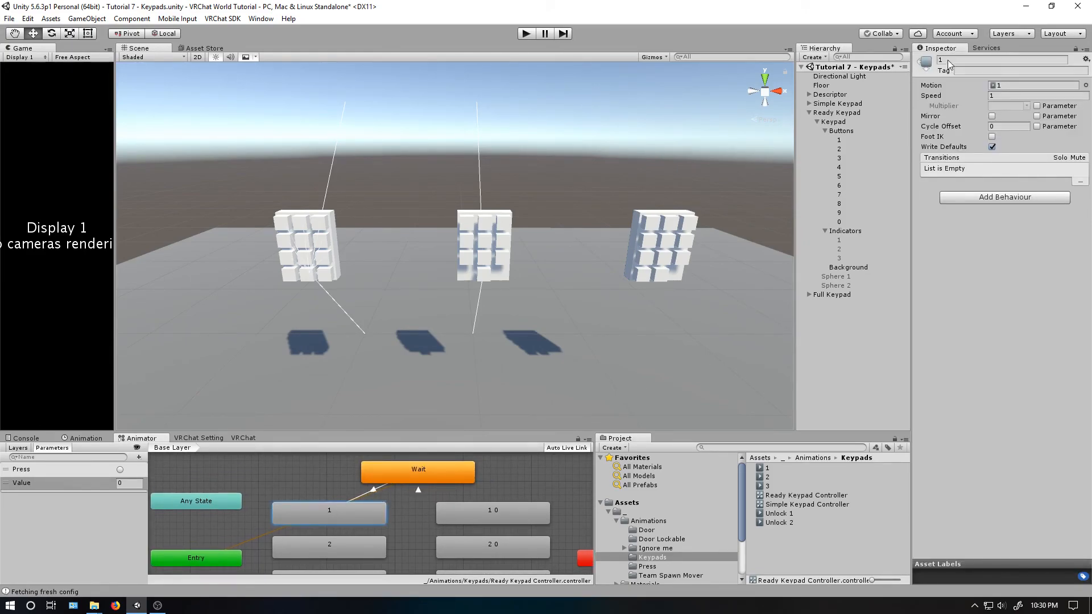
middle_drag(351, 484, 351, 461)
right_click(350, 494)
click(364, 498)
click(326, 521)
click(326, 507)
- Set the 1-to-2 transition's exit time and duration to 0 and turn off Has Exit Time
click(1001, 170)
text(0)
click(1002, 190)
text(0)
click(992, 149)
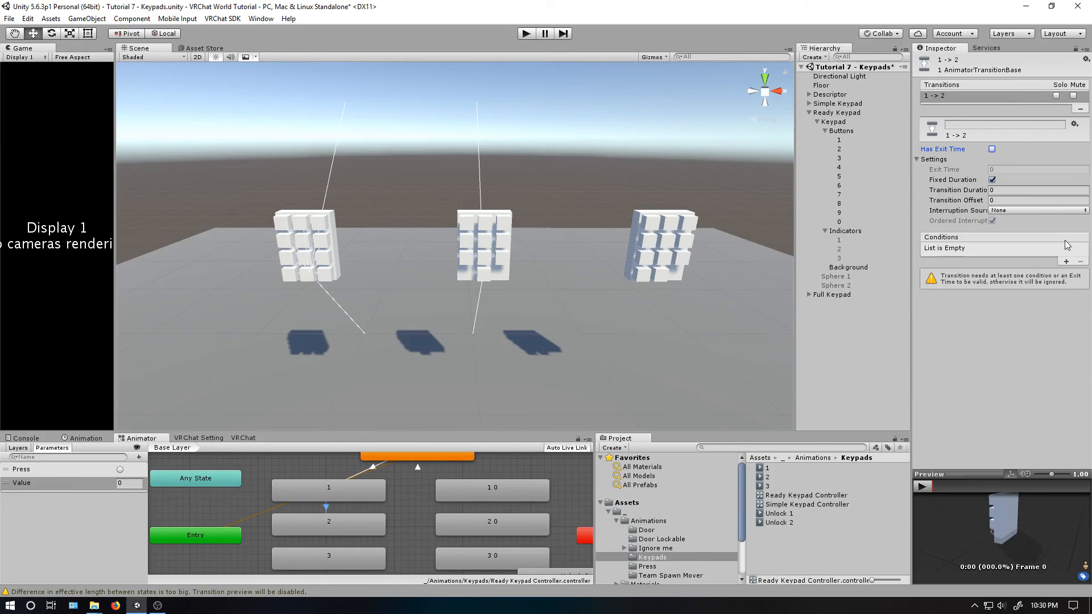
- Add the conditions Press and Value Equals 2 to the 1-to-2 transition
click(1067, 263)
click(1067, 263)
click(1004, 262)
click(1021, 285)
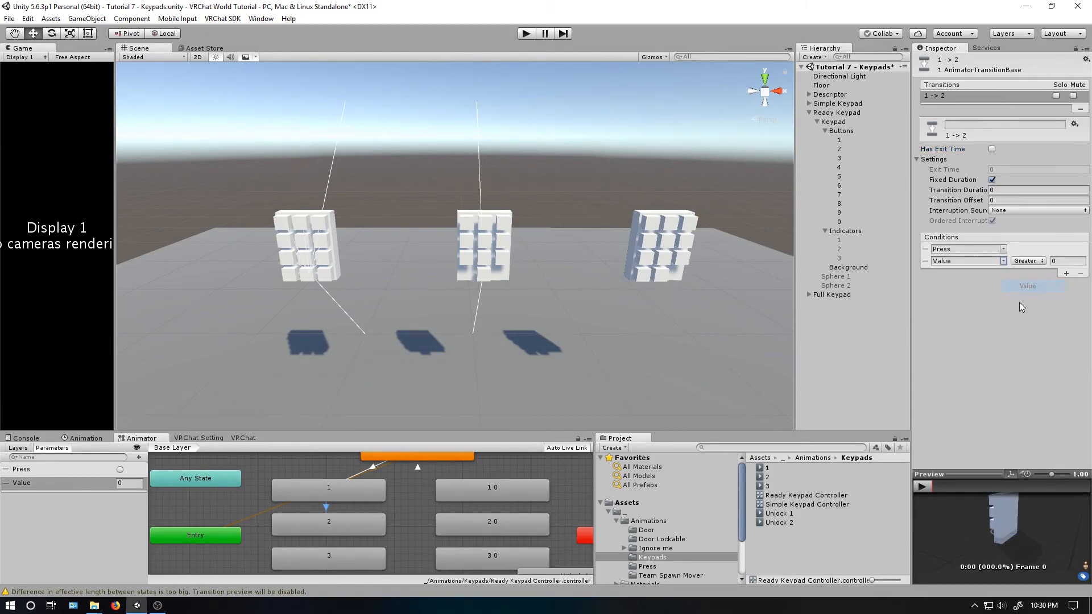
click(1028, 261)
click(1041, 299)
click(1067, 261)
text(2)
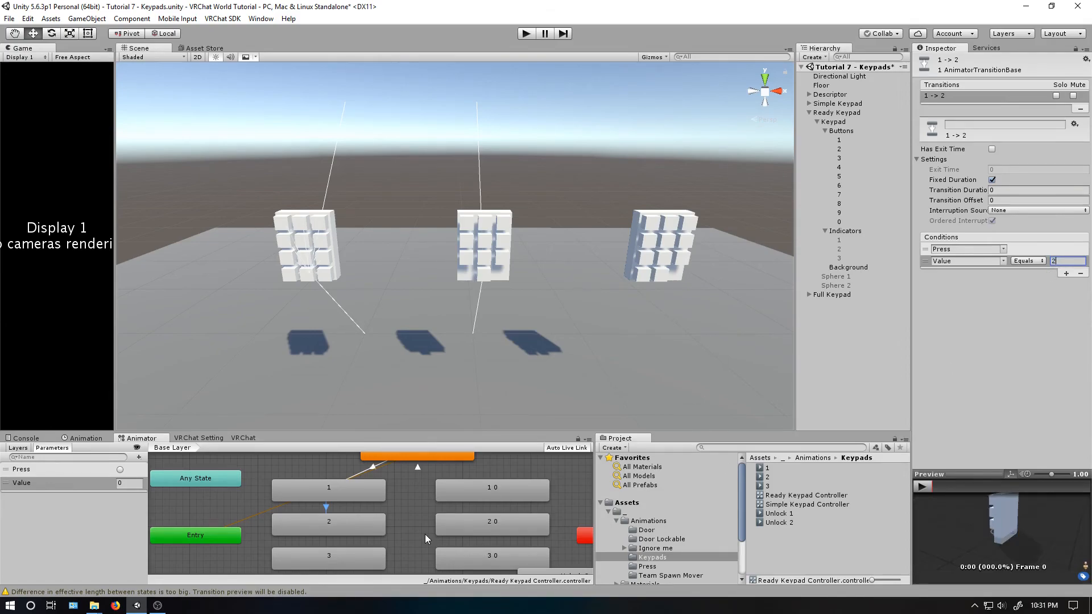
- Create a transition from state 2 to state 3 with exit time and duration 0 and Has Exit Time off
right_click(312, 520)
click(319, 528)
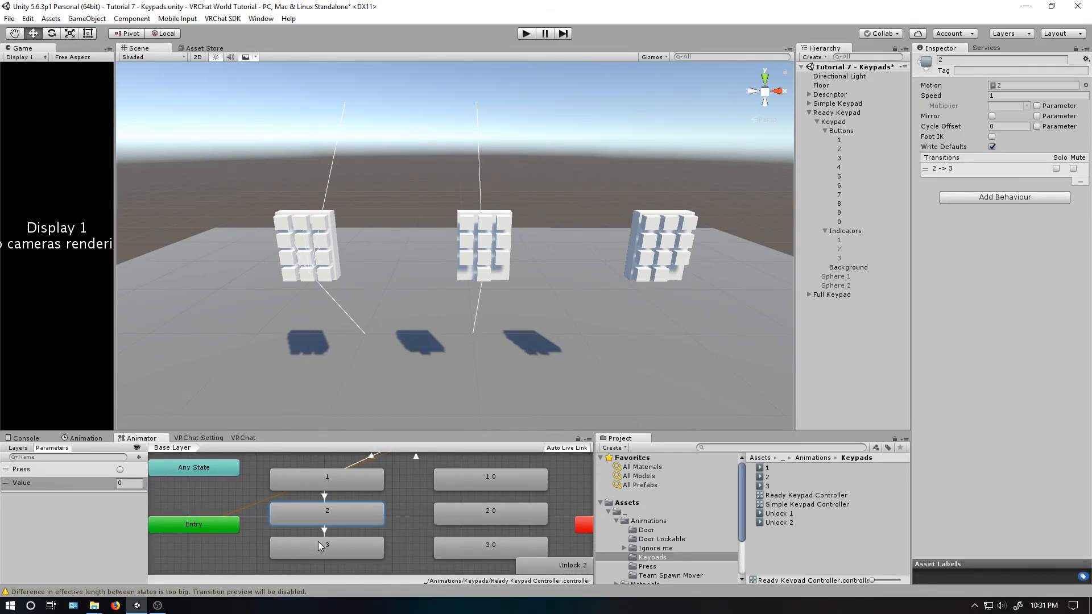
click(318, 543)
click(1007, 169)
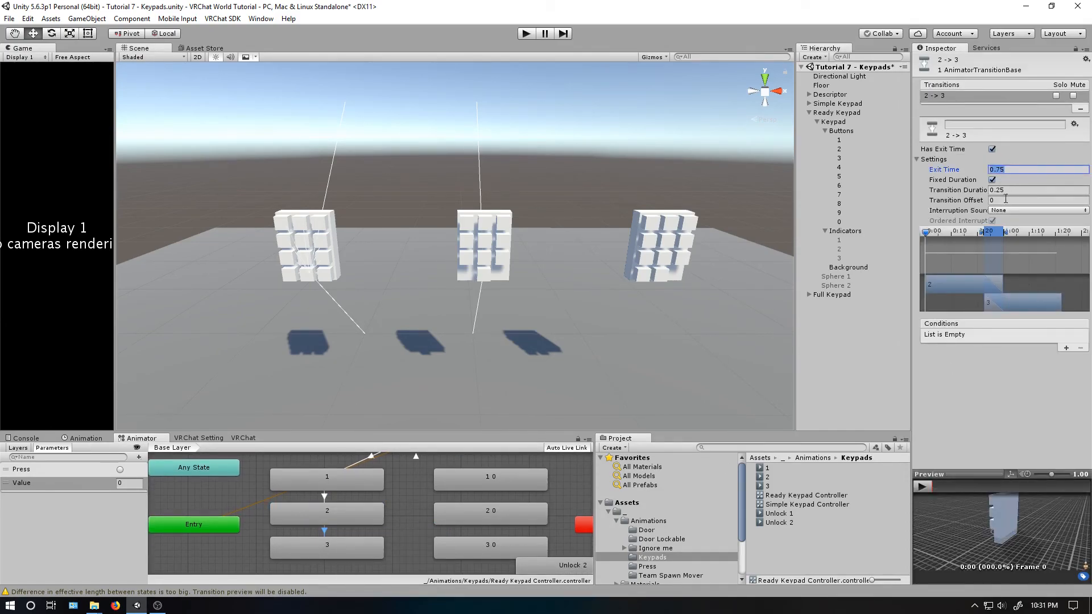
text(0)
click(1003, 191)
text(0)
click(993, 150)
click(993, 149)
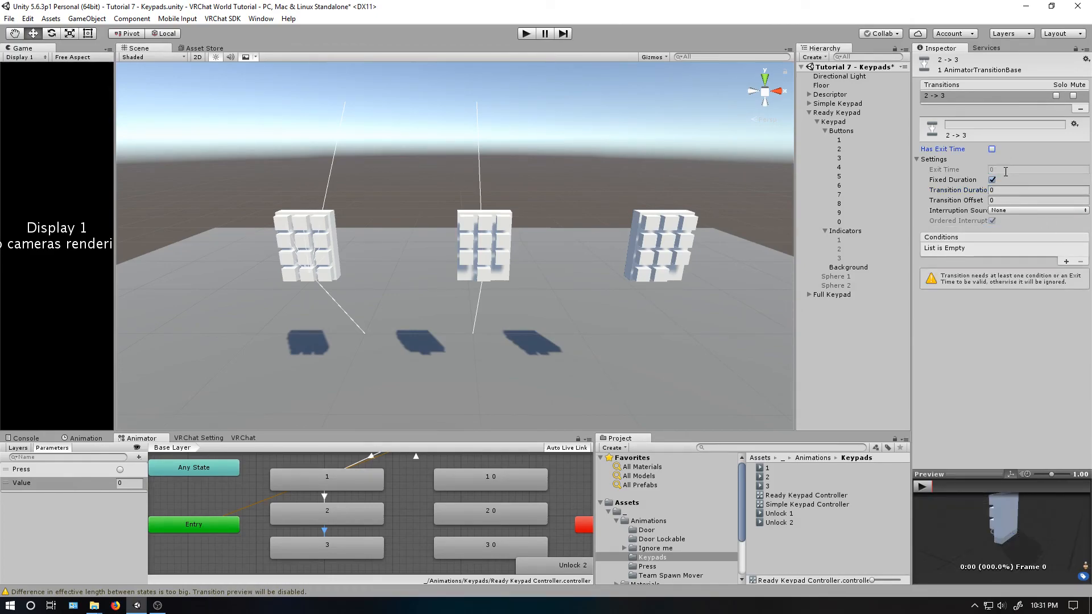
- Add the conditions Press and Value Equals 1 to the 2-to-3 transition
click(1066, 262)
click(1066, 262)
click(1004, 261)
click(1024, 287)
click(1028, 261)
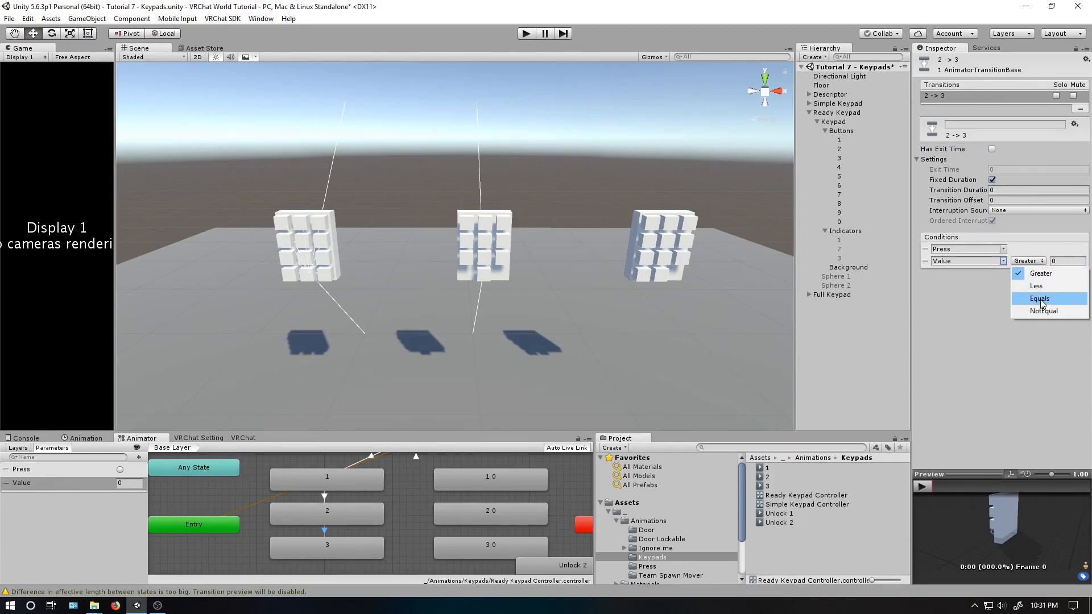
click(1035, 284)
text(1)
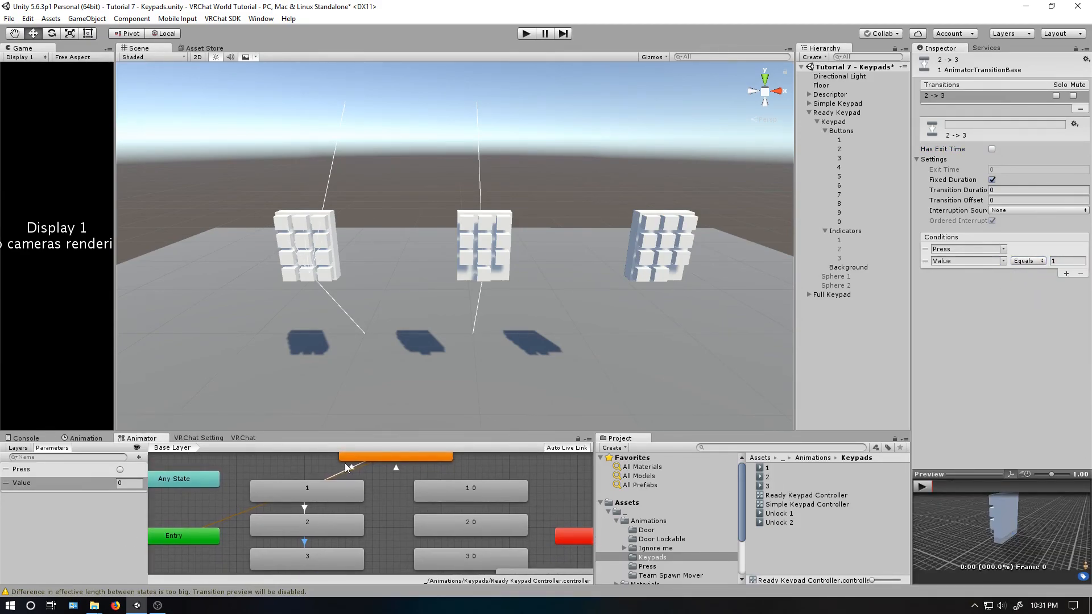
- Review the Wait and 1 states and the conditions of the Wait-to-1 and 1-to-2 transitions
middle_drag(354, 463, 355, 489)
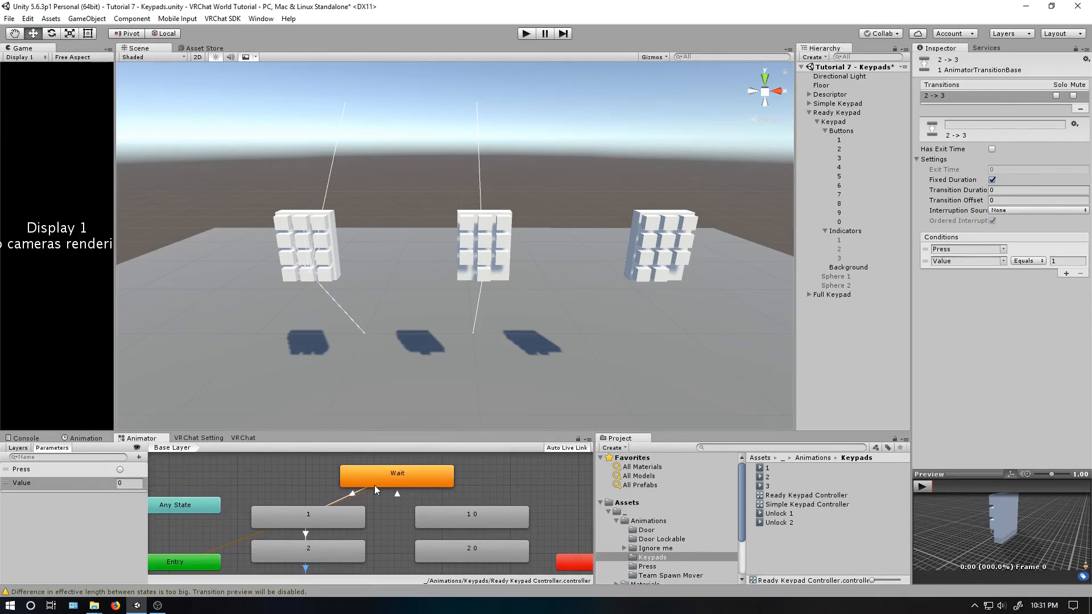
click(387, 477)
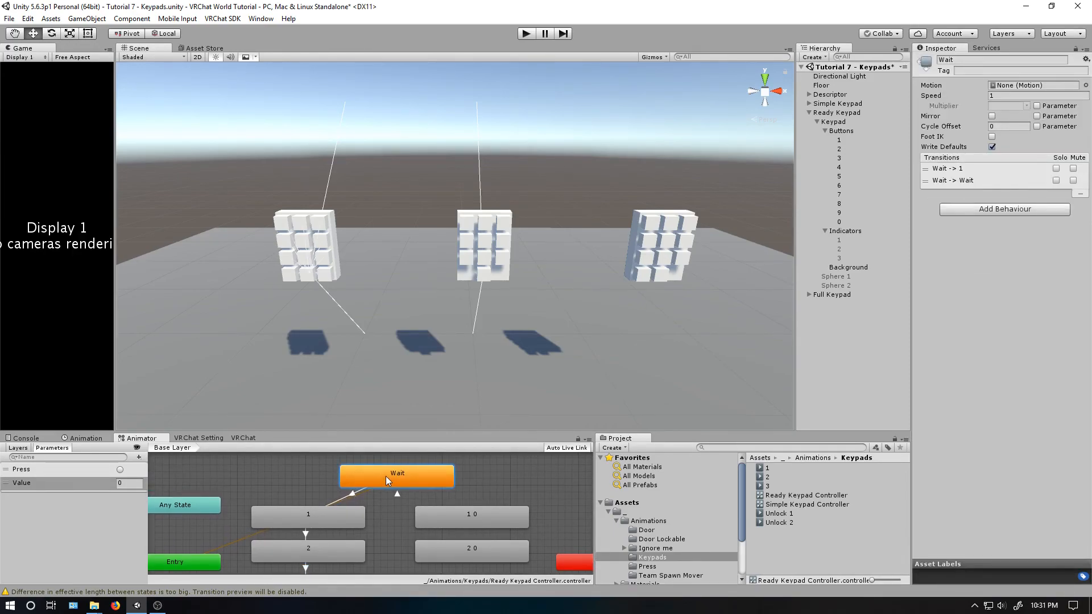
click(352, 494)
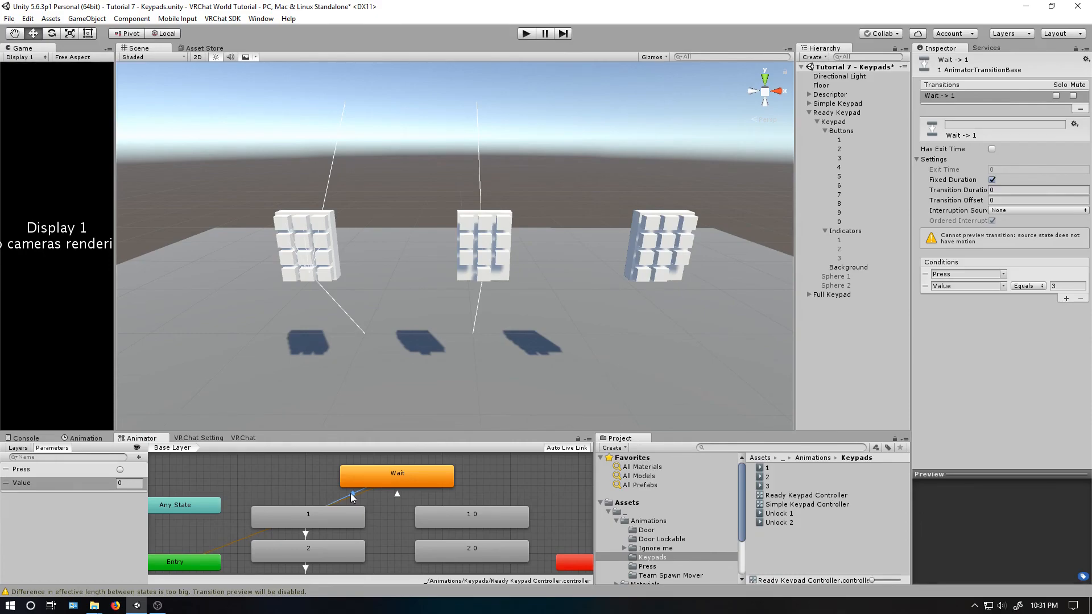
click(321, 518)
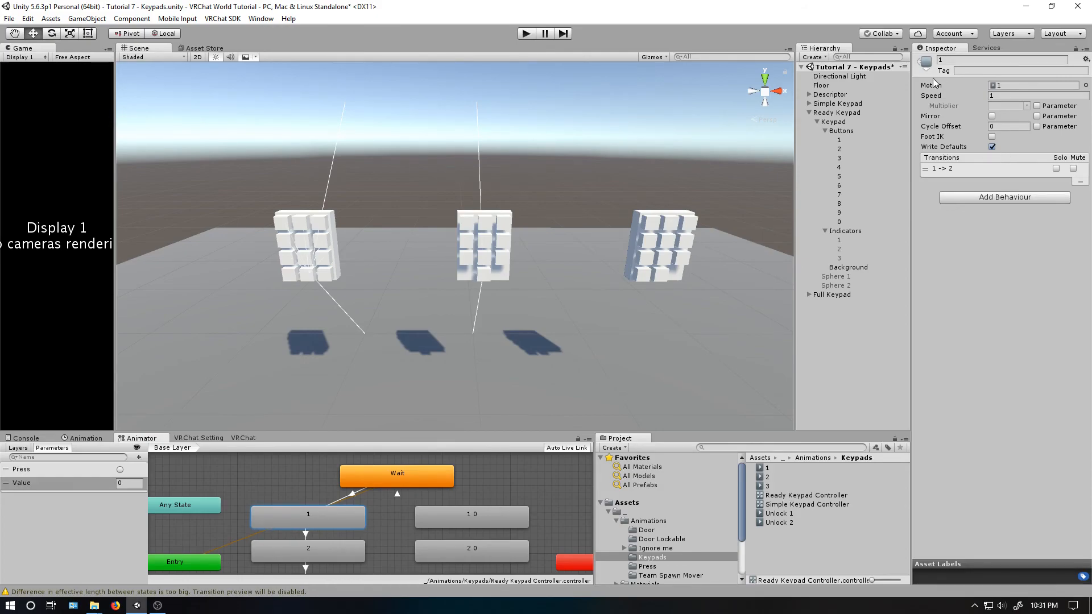
click(305, 534)
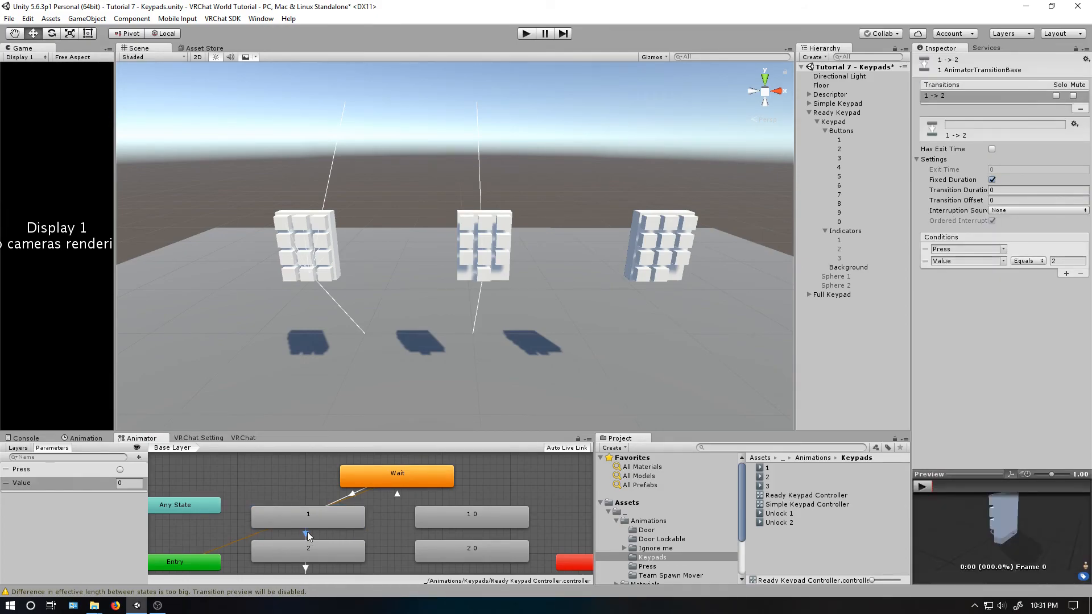
- Create a transition from state 1 back to the Wait state and open its settings
click(314, 555)
click(317, 524)
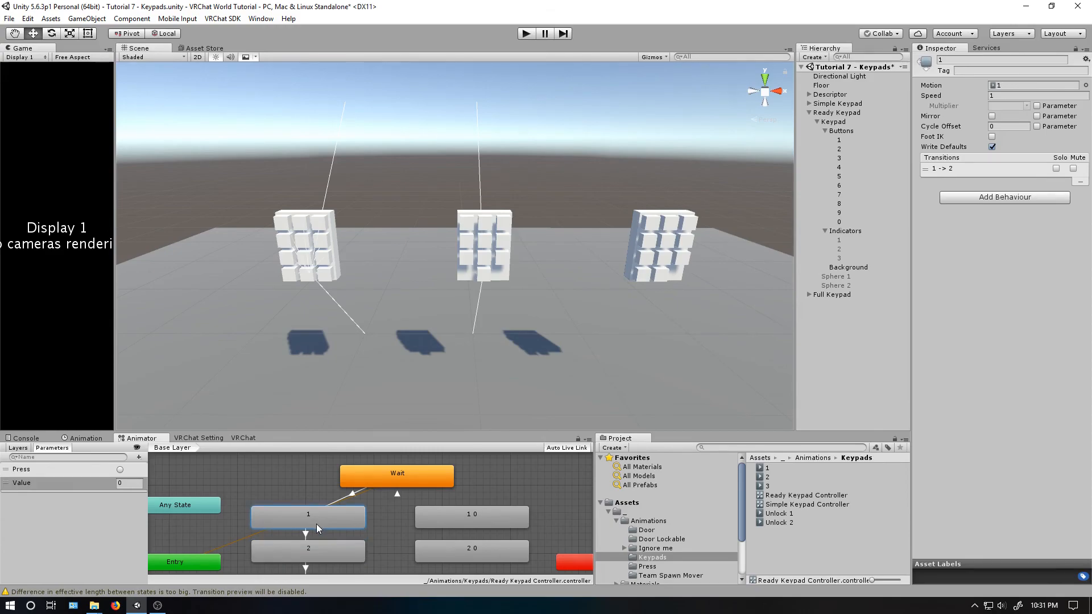
right_click(316, 524)
click(327, 533)
click(426, 482)
click(363, 497)
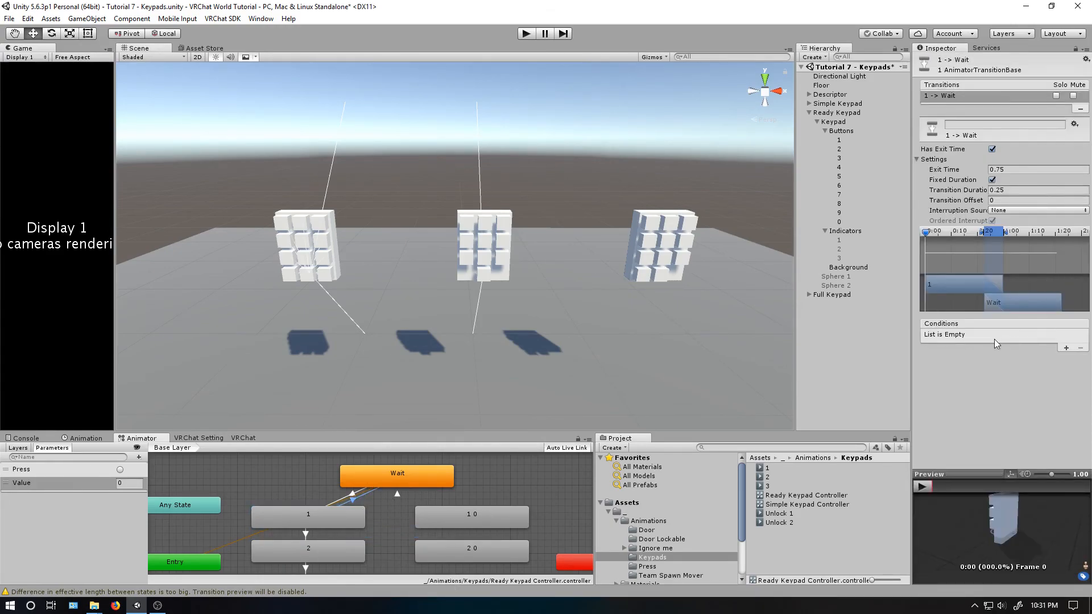
- Add the conditions Press and Value NotEqual 2 to the 1-to-Wait transition
click(1065, 348)
click(1065, 348)
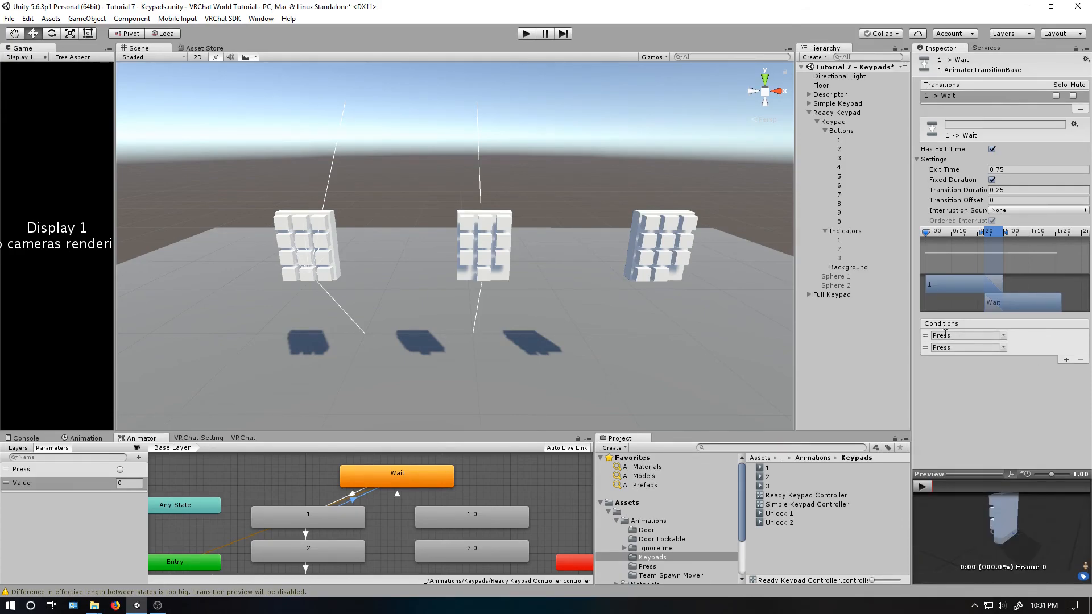
click(1003, 347)
click(1015, 373)
click(1024, 347)
click(1036, 398)
click(1061, 350)
text(2)
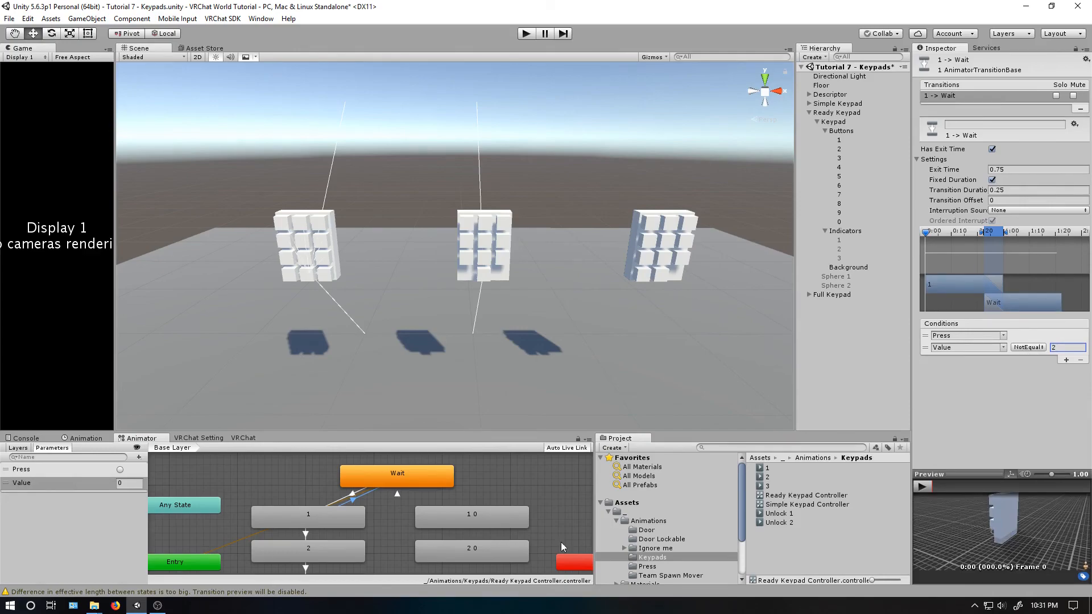
- Review the transitions leaving state 1 and the conditions of the 1-to-2 transition
middle_drag(339, 560, 375, 517)
middle_drag(387, 466, 378, 500)
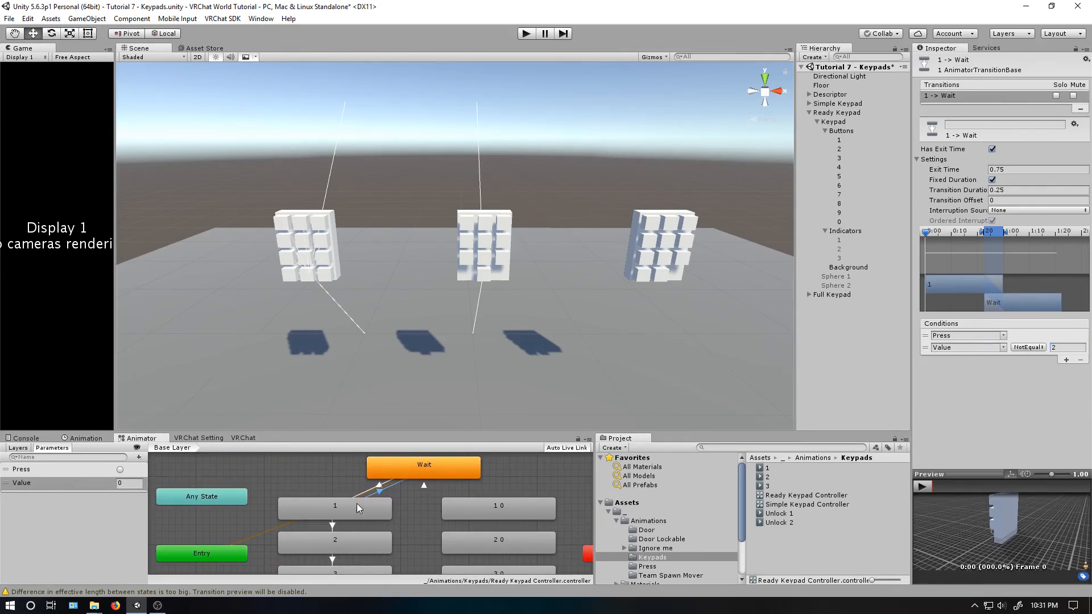
click(336, 510)
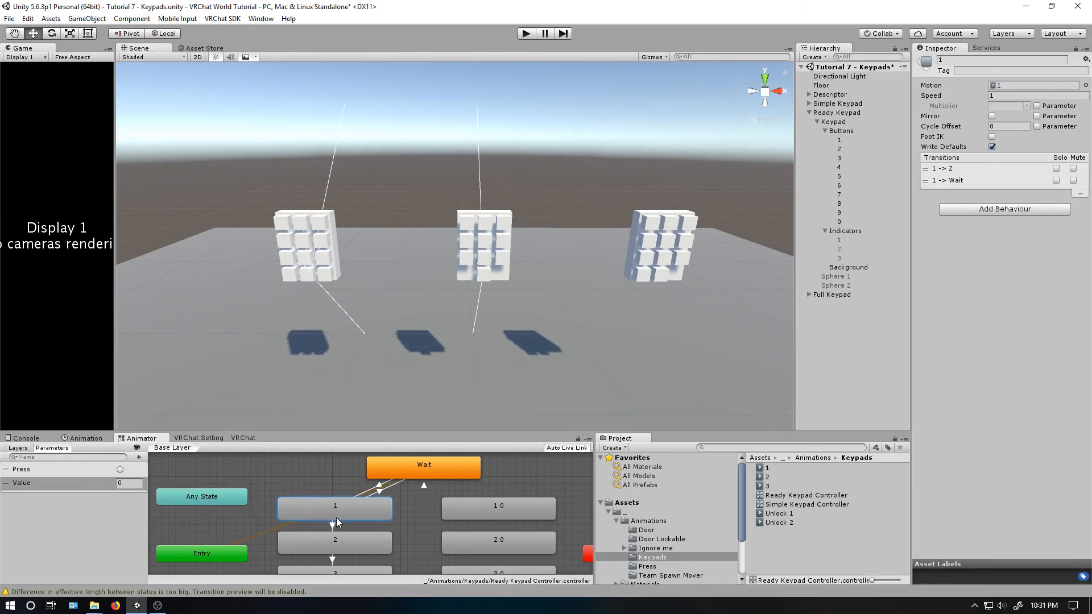
click(333, 525)
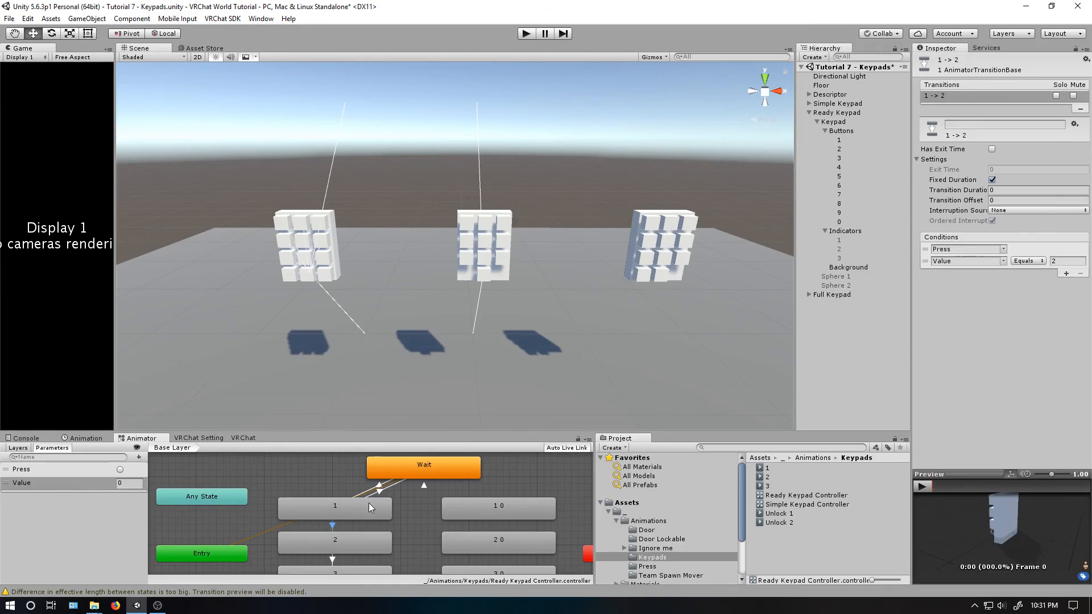
click(380, 491)
- Create a transition from state 2 back to the Wait state and open its settings
middle_drag(337, 550, 327, 519)
right_click(337, 518)
click(356, 524)
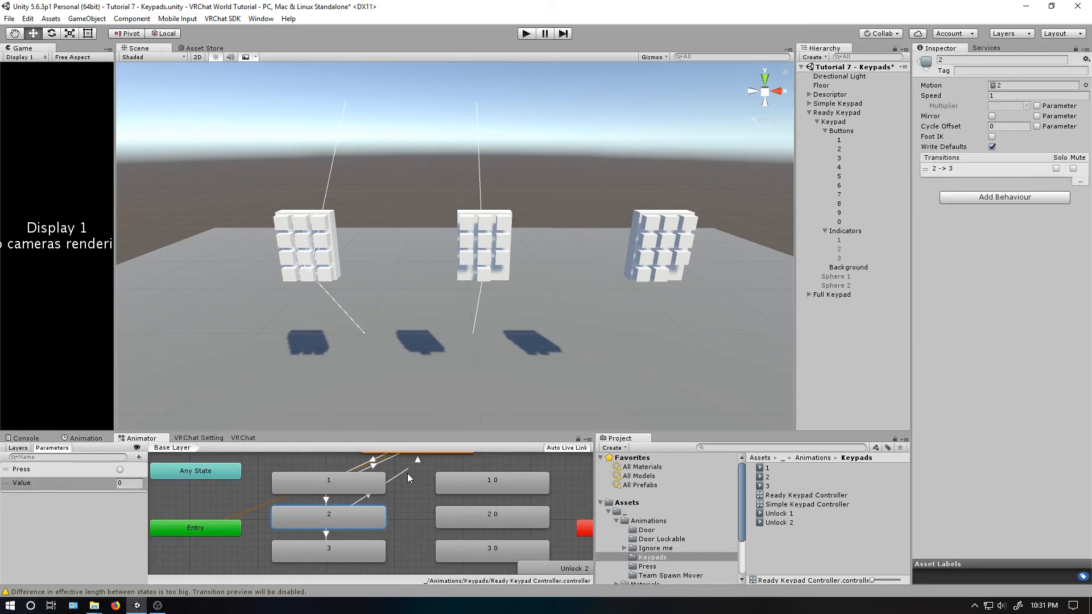
click(403, 478)
click(350, 537)
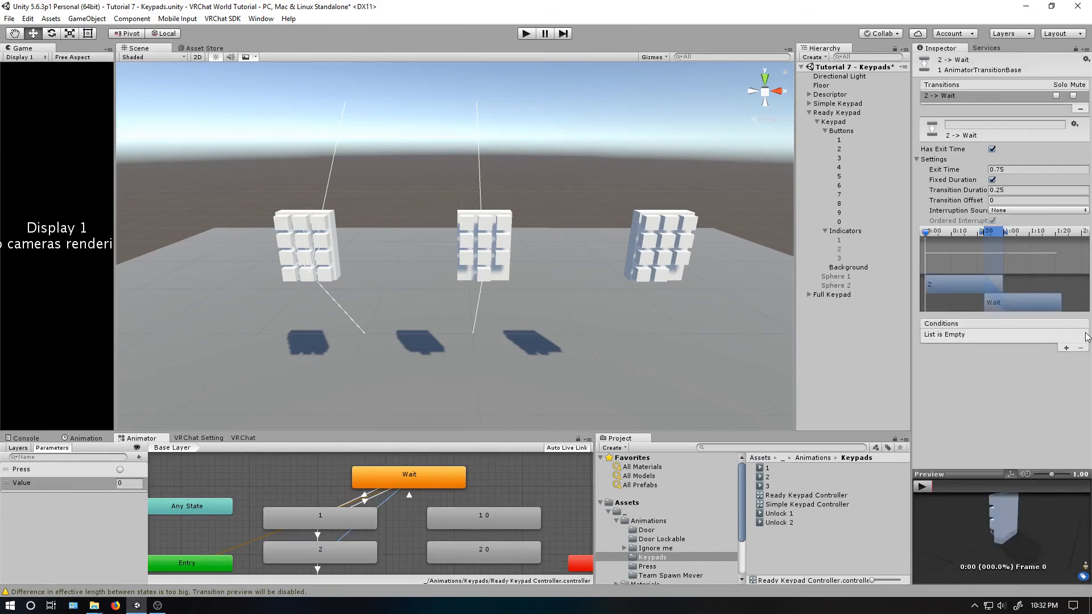
- Add the conditions Press and Value NotEqual 1 to the 2-to-Wait transition
click(1067, 348)
click(1067, 349)
click(1004, 347)
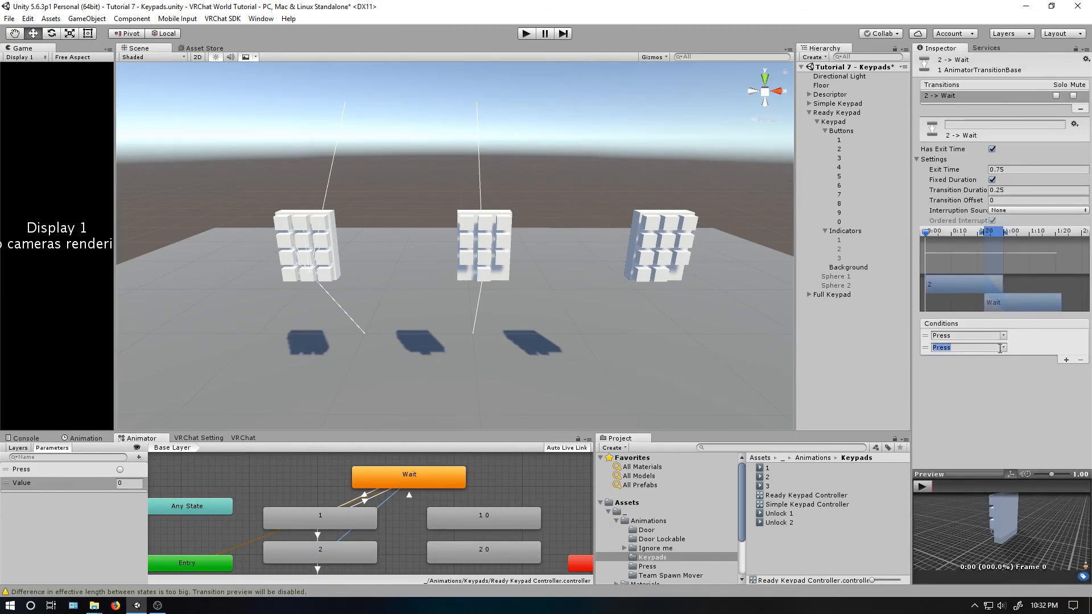
click(1028, 373)
click(1029, 347)
click(1029, 396)
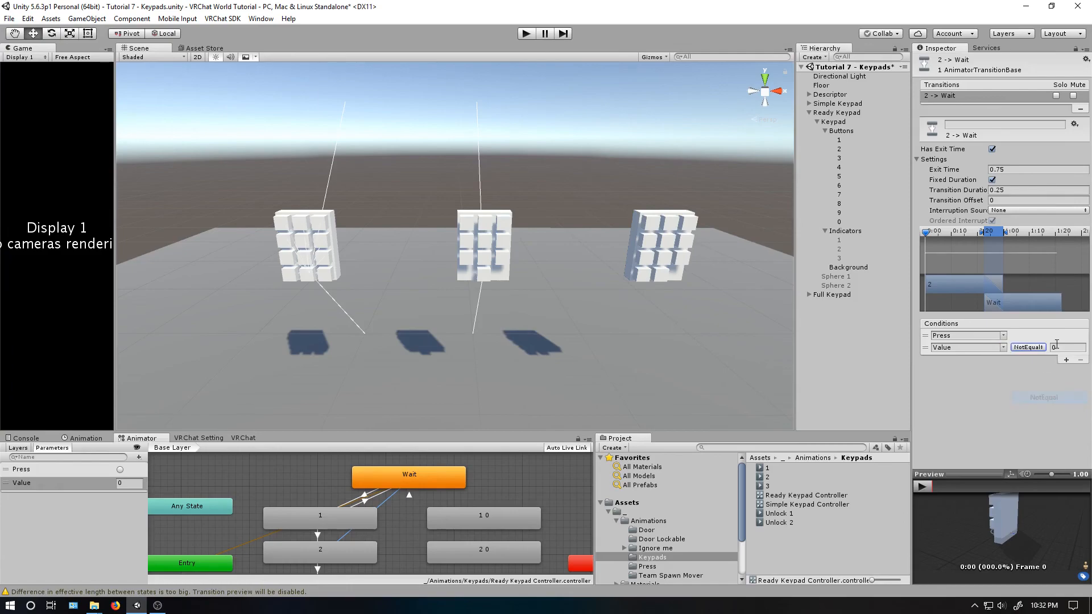
text(1)
- Set the 2-to-Wait transition's exit time and duration to 0 and turn Has Exit Time off
middle_drag(435, 481, 449, 455)
click(336, 545)
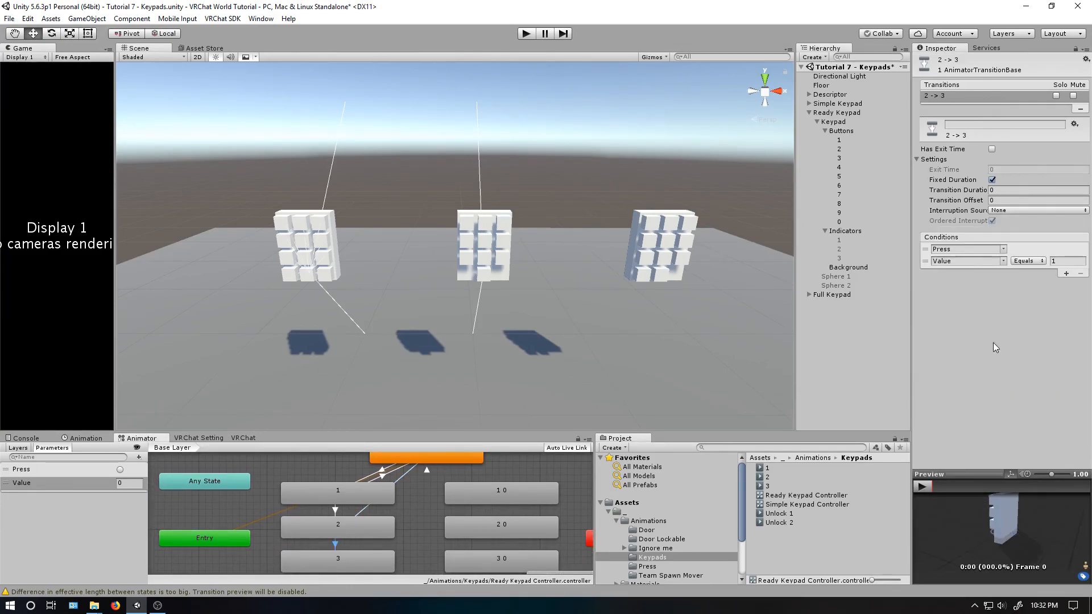
click(367, 506)
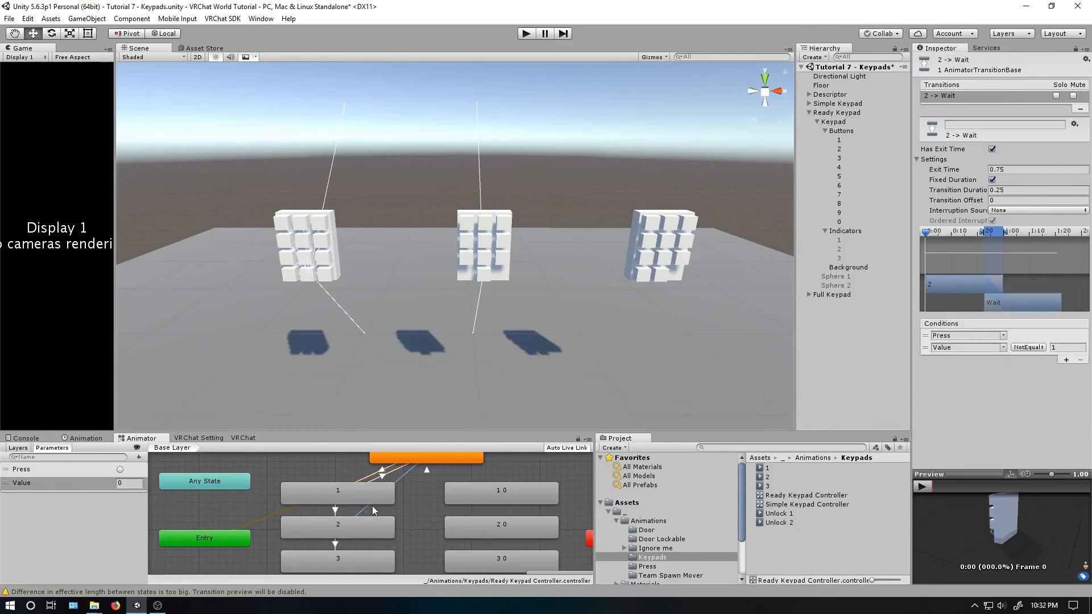
click(997, 191)
text(0)
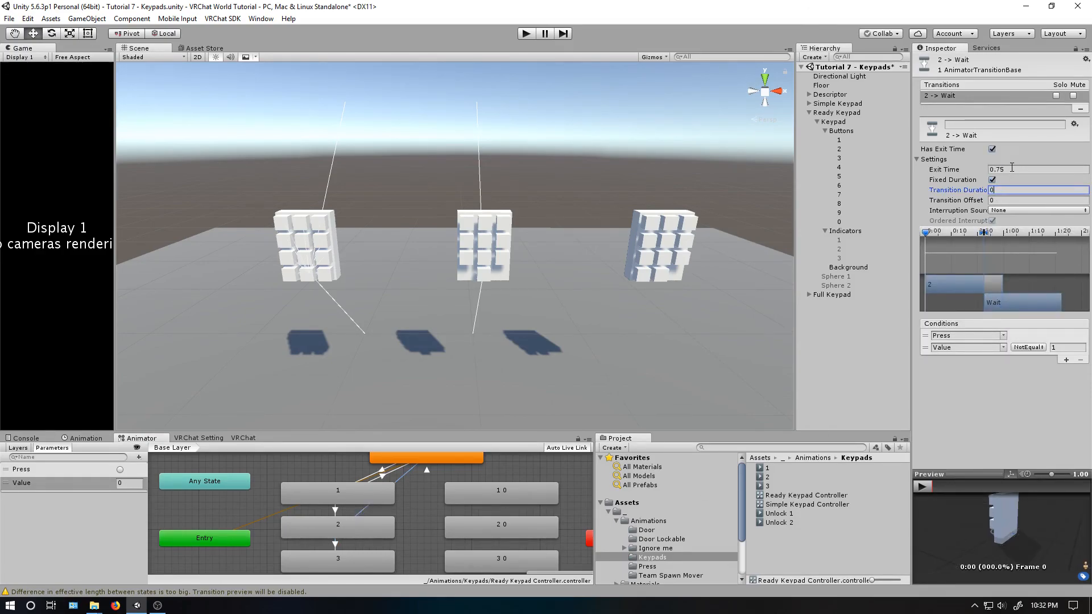
click(1007, 170)
text(0)
click(997, 159)
click(993, 151)
- Create a transition from state 3 to the Unlock 1 state and open its settings
middle_drag(356, 558, 367, 538)
click(369, 544)
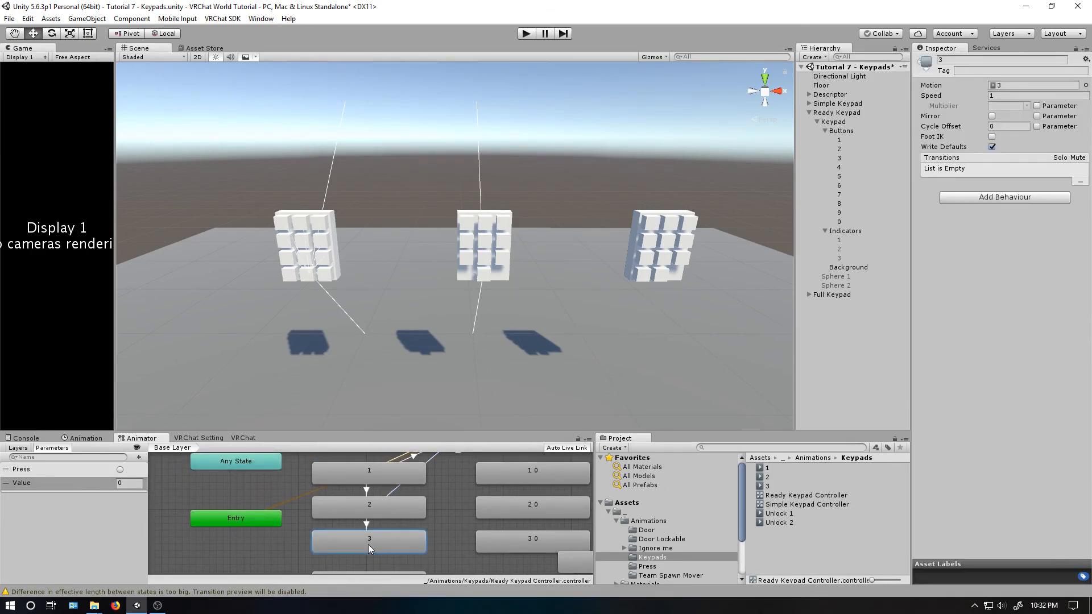
drag(460, 431, 461, 262)
middle_drag(442, 322, 414, 465)
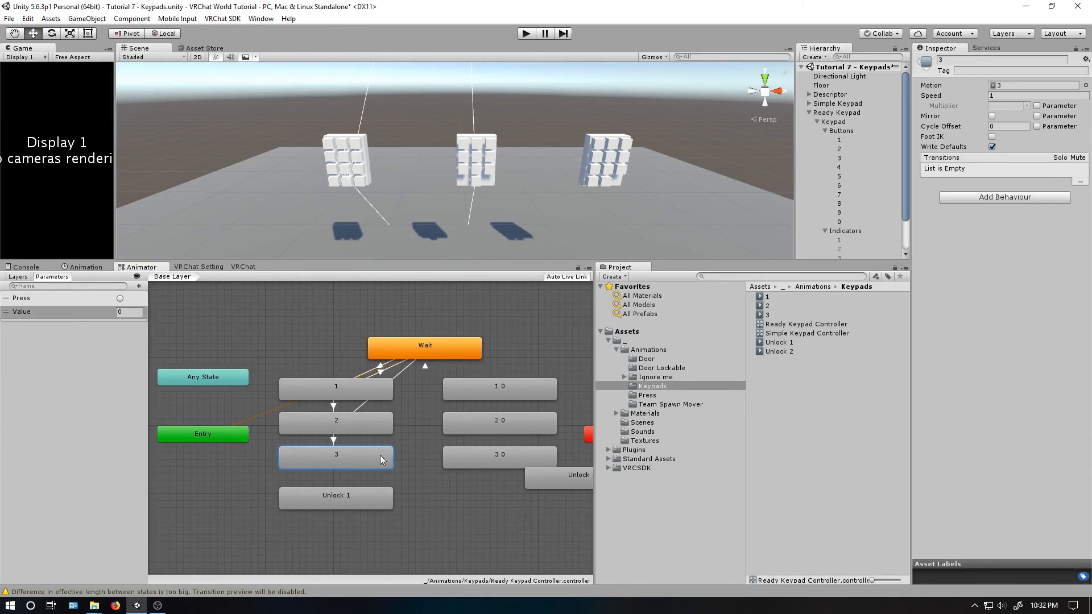
right_click(343, 468)
click(369, 463)
click(324, 500)
click(334, 478)
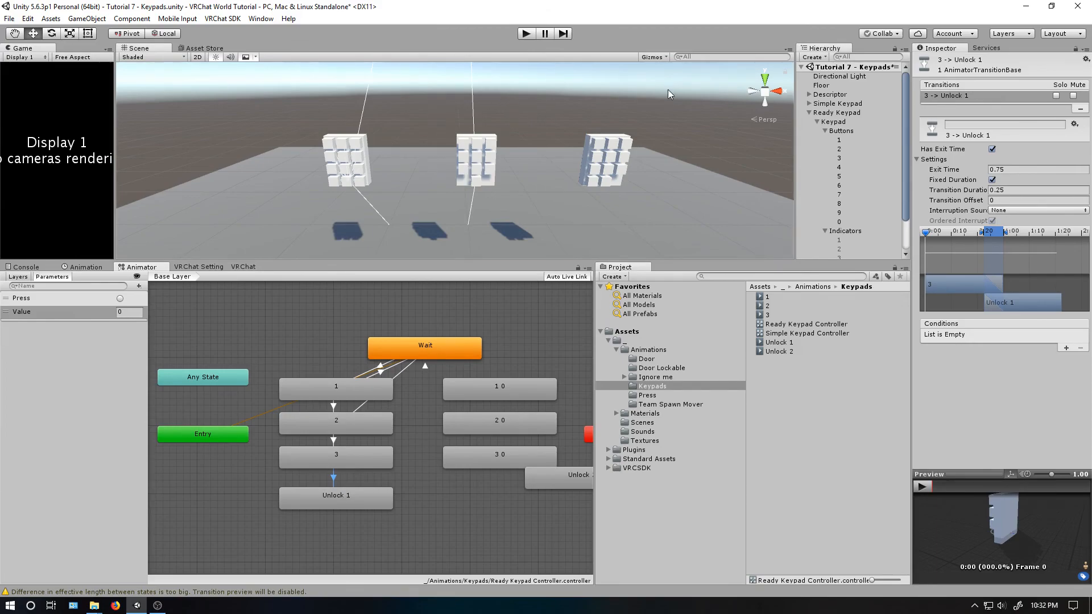
- Set the 3-to-Unlock 1 transition's exit time and duration to 0, keeping Has Exit Time on
click(1003, 170)
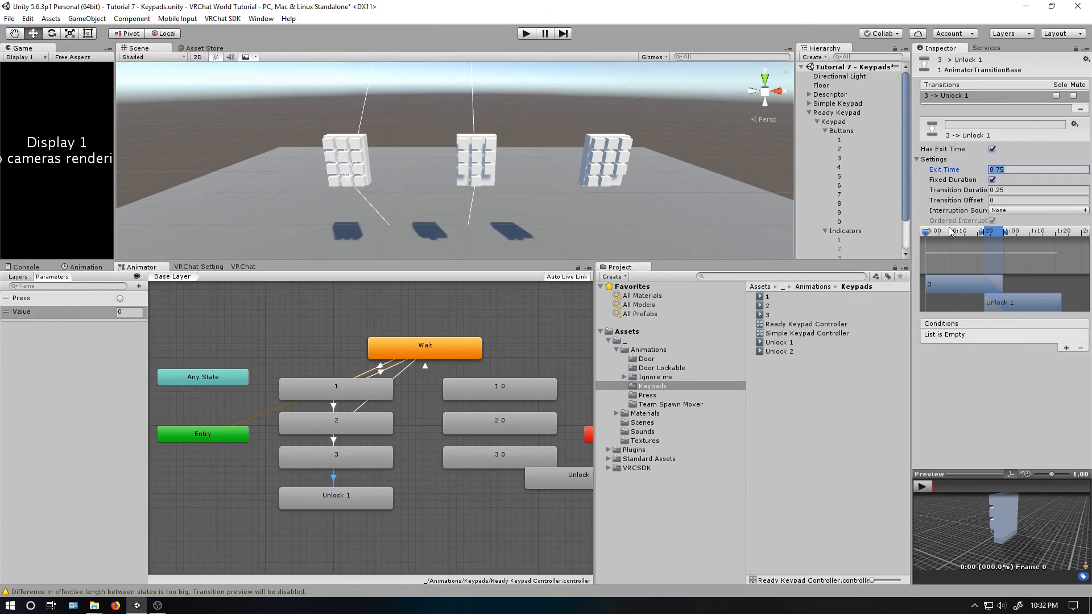
click(993, 149)
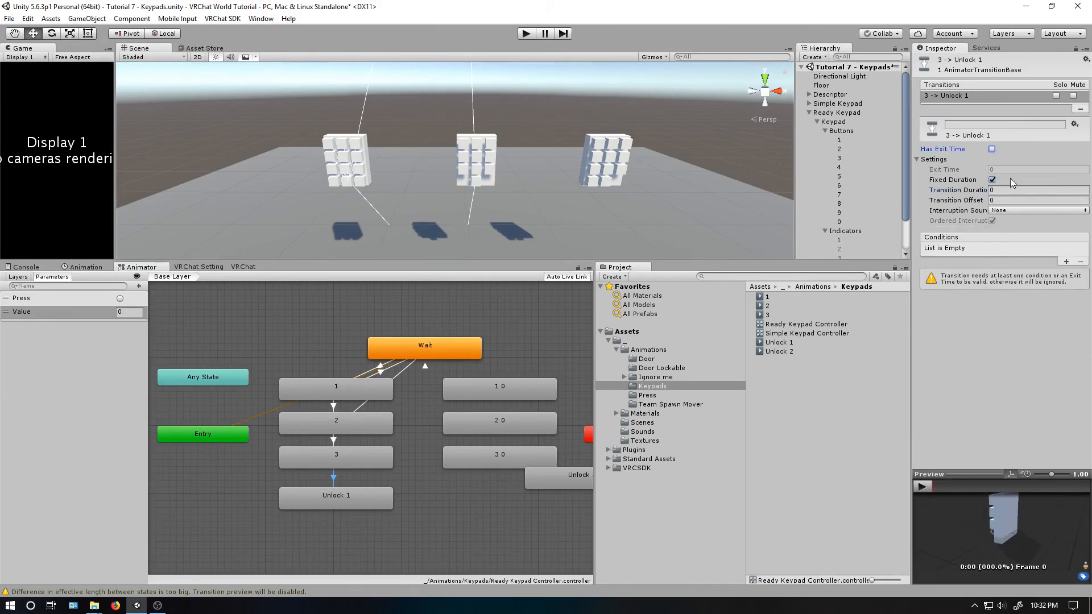
click(993, 150)
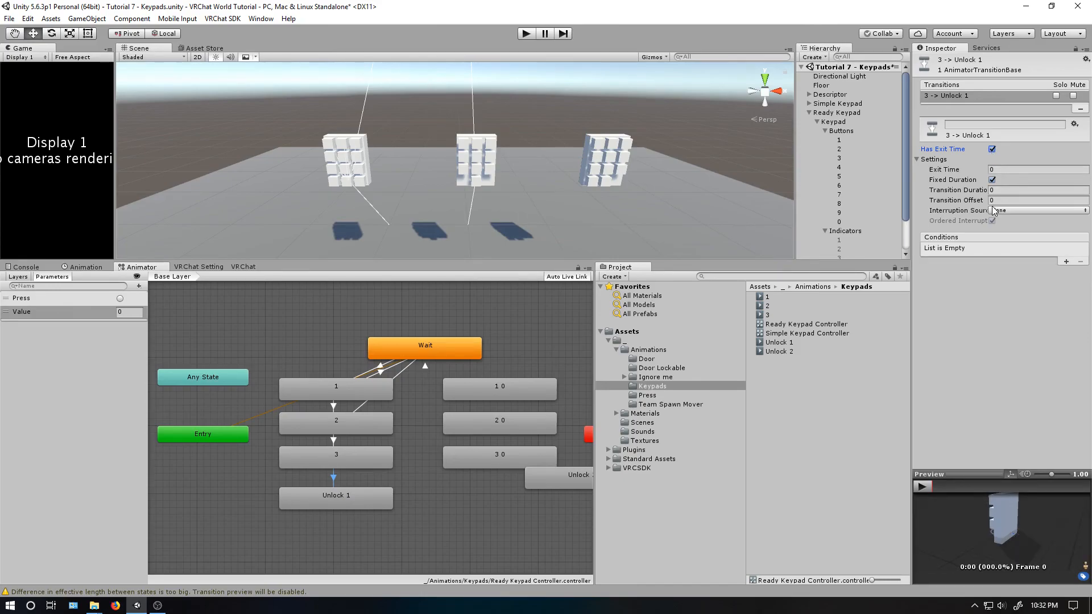
- Move the Unlock 2 state directly below state 3 0, level with Unlock 1
click(339, 498)
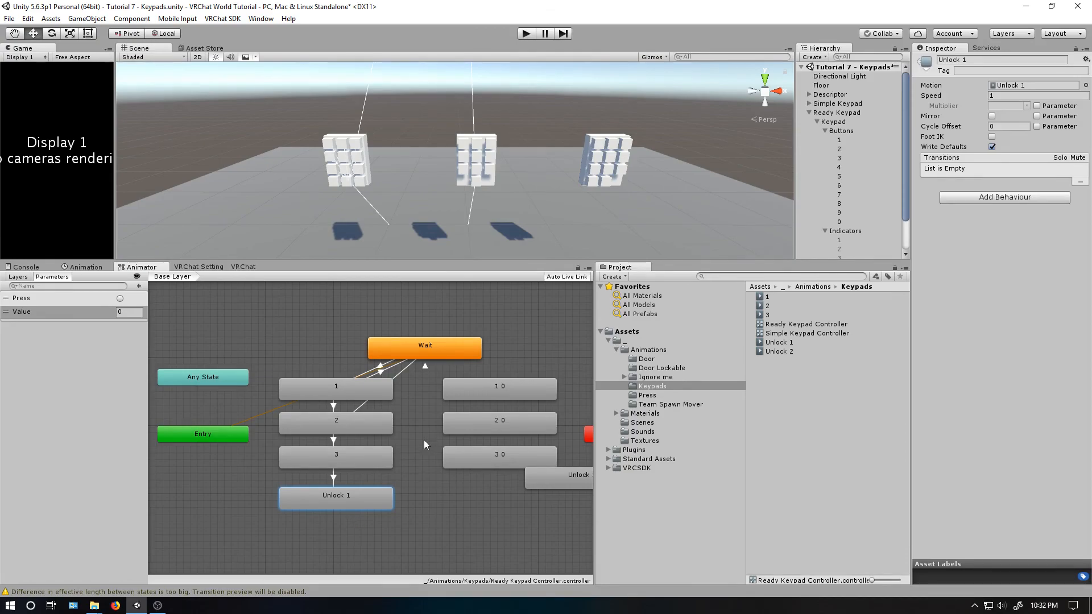
middle_drag(425, 439, 370, 465)
drag(516, 503, 439, 528)
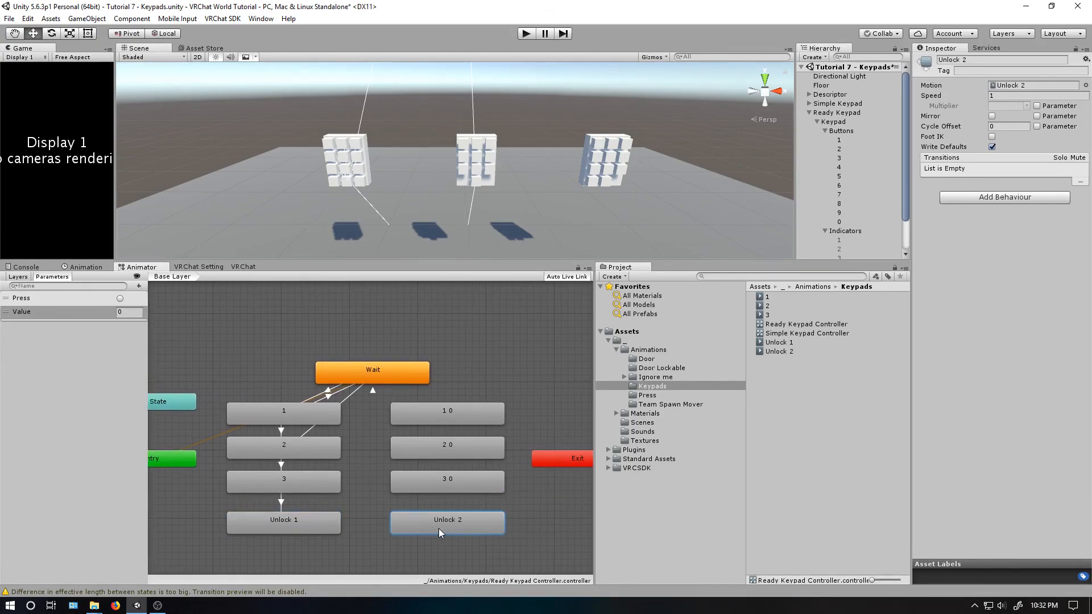
- Create a transition from the Wait state to state 1 0
right_click(386, 378)
click(398, 383)
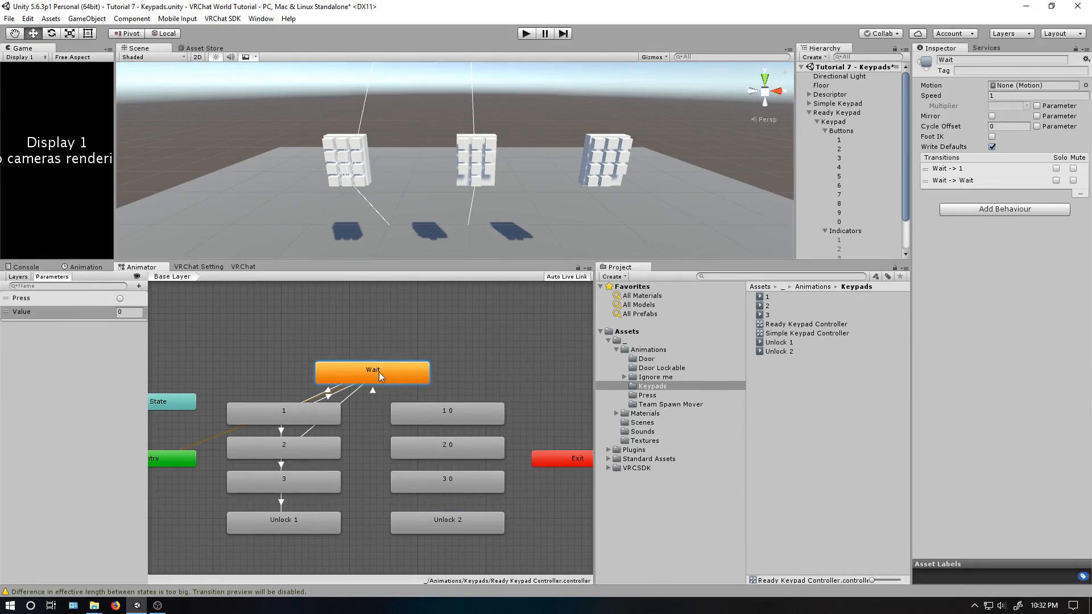
click(447, 417)
- Add the extra condition Value NotEqual 0 to the Wait-to-Wait transition
click(373, 389)
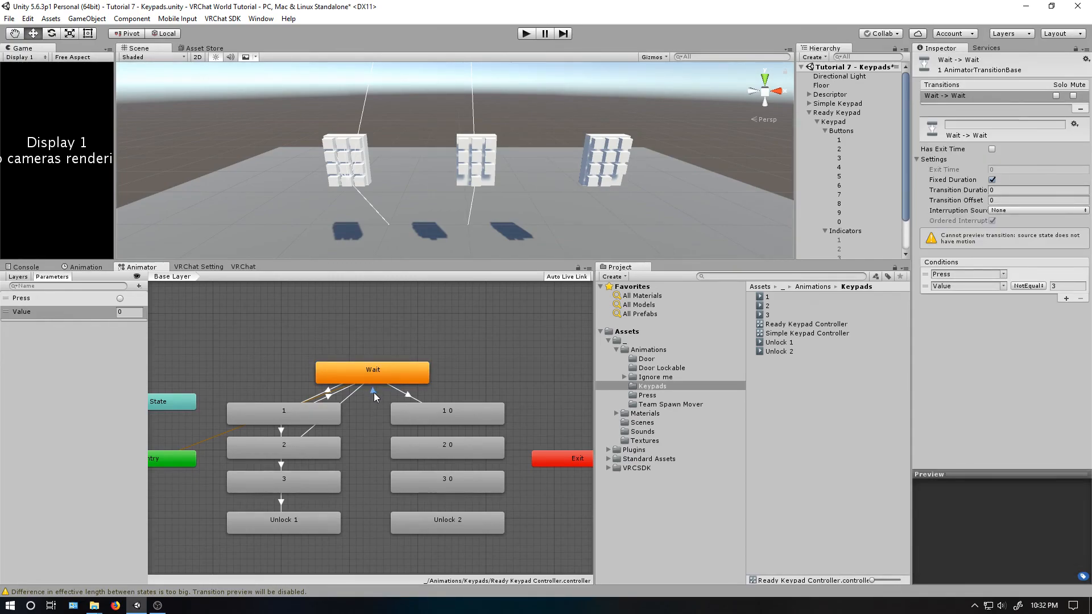
click(1067, 299)
click(1004, 298)
click(978, 322)
click(1029, 298)
click(1038, 354)
click(1058, 297)
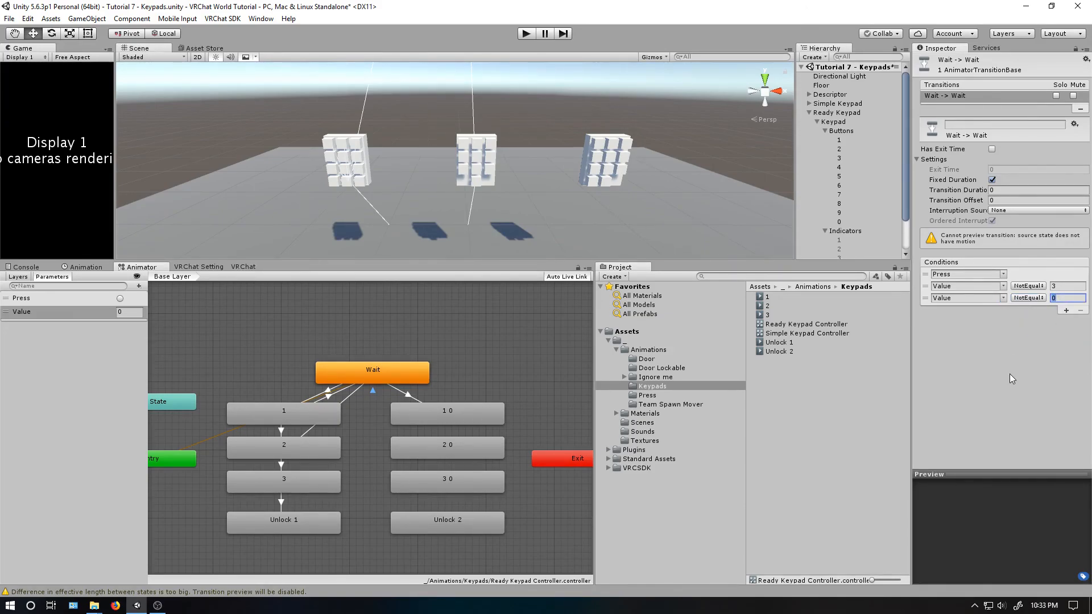
- Add the conditions Press and Value Equals 0 to the Wait-to-1 0 transition
click(423, 400)
click(1067, 286)
click(1067, 286)
click(1004, 286)
click(1024, 311)
click(1039, 287)
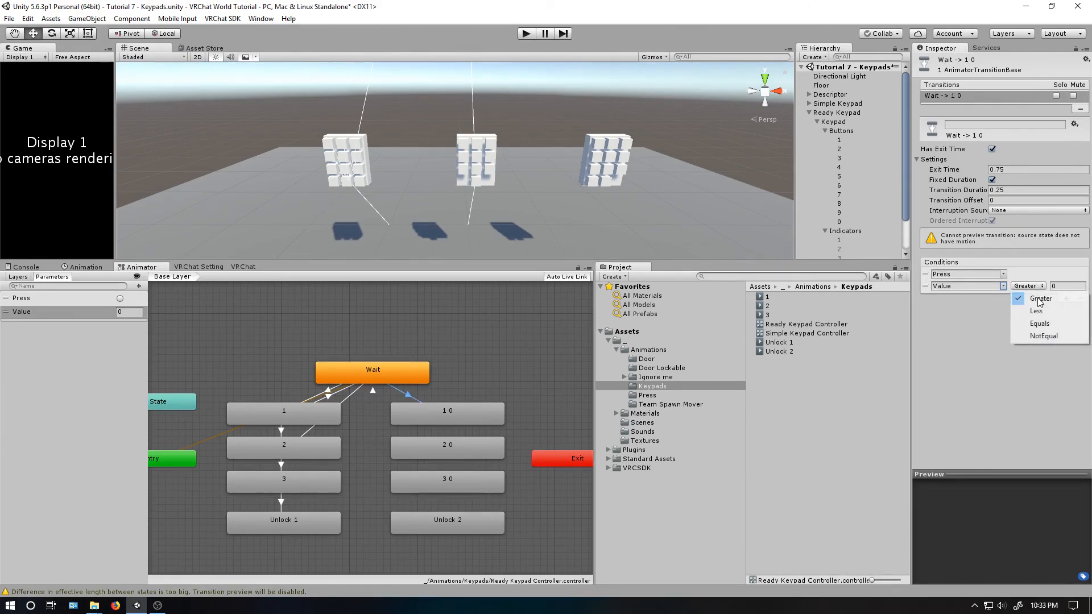
click(1043, 336)
click(1045, 326)
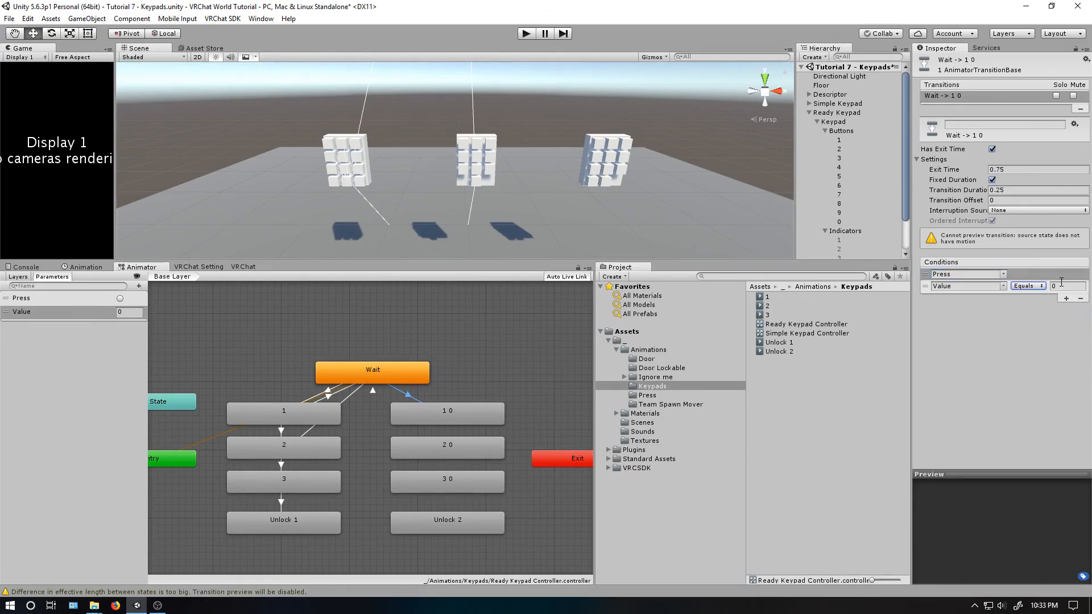
- Set the Wait-to-1 0 transition's duration to 0 and turn Has Exit Time off
click(1000, 191)
text(0)
click(993, 149)
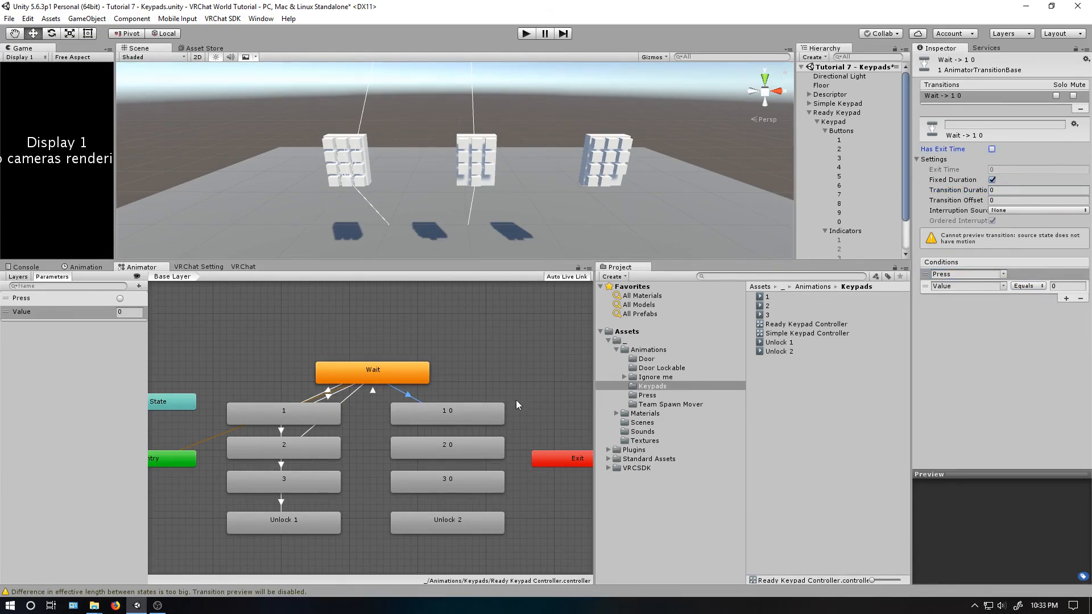
- Create transitions from state 1 0 to 2 0 and from state 2 0 to 3 0
right_click(453, 407)
click(462, 415)
click(445, 431)
right_click(468, 408)
click(475, 415)
click(453, 442)
right_click(453, 444)
click(462, 451)
click(455, 475)
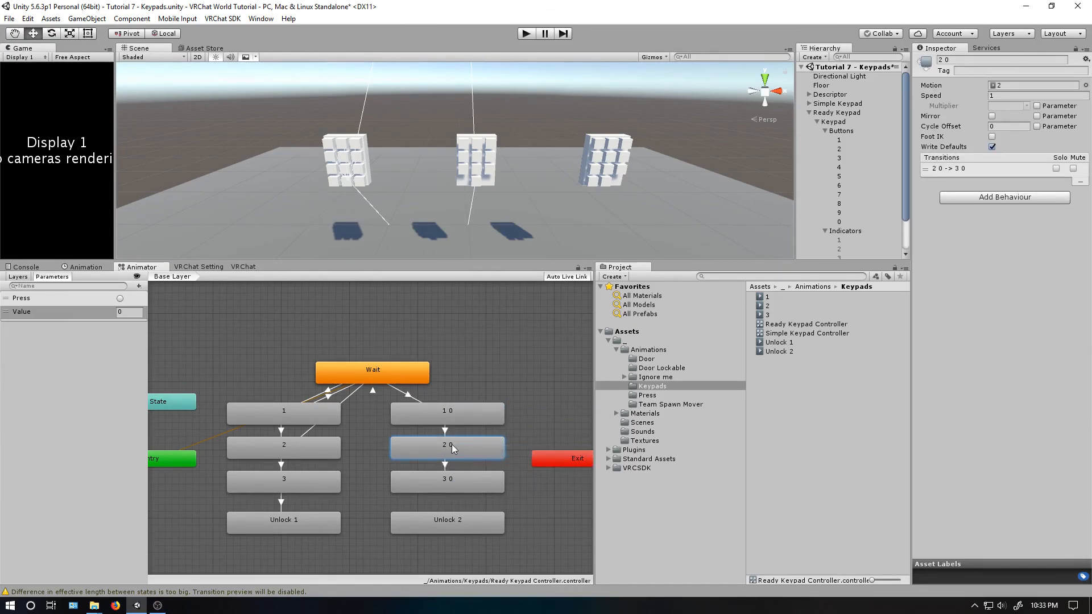
- Create a transition from state 2 0 back to the Wait state
right_click(438, 450)
click(450, 457)
click(387, 382)
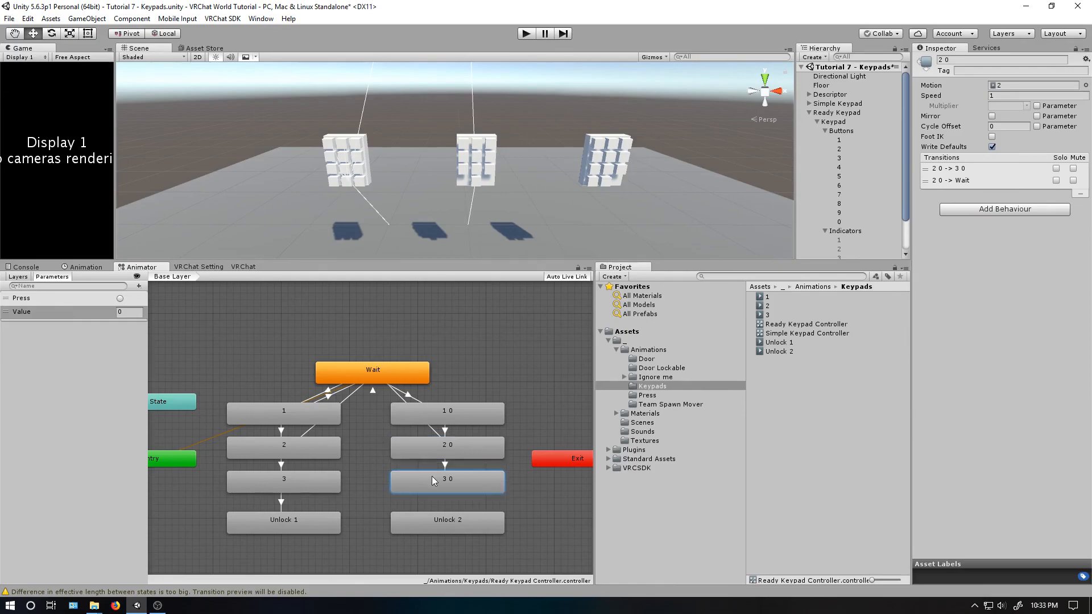
- Create a transition from state 3 0 back to the Wait state
right_click(432, 479)
click(444, 482)
click(386, 380)
- Create a transition from state 3 0 to the Unlock 2 state
right_click(433, 483)
click(450, 489)
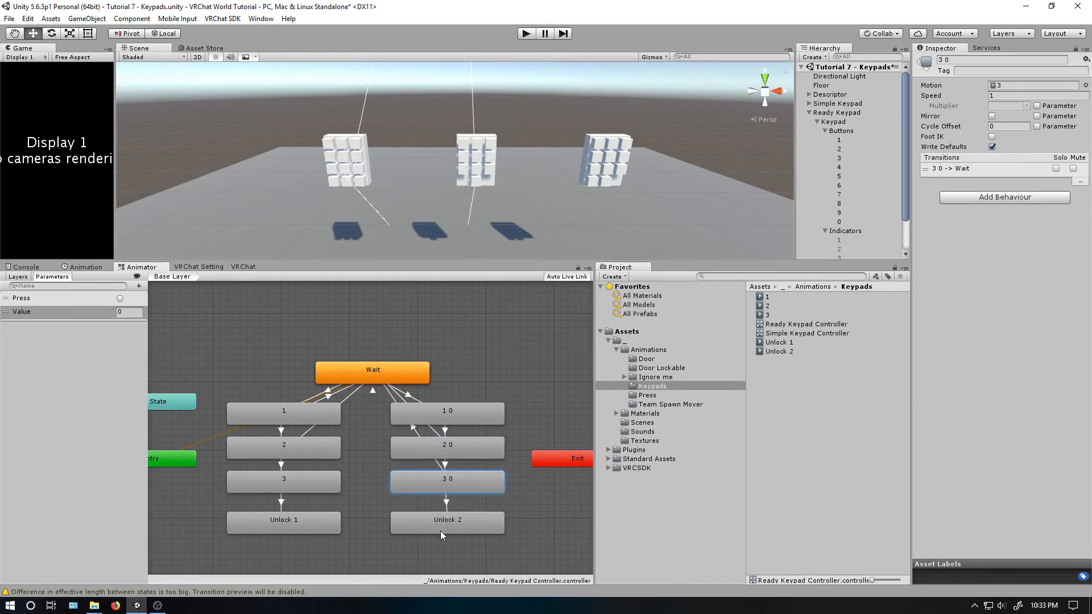
click(441, 531)
- Delete the transition from state 3 0 to the Wait state
click(439, 462)
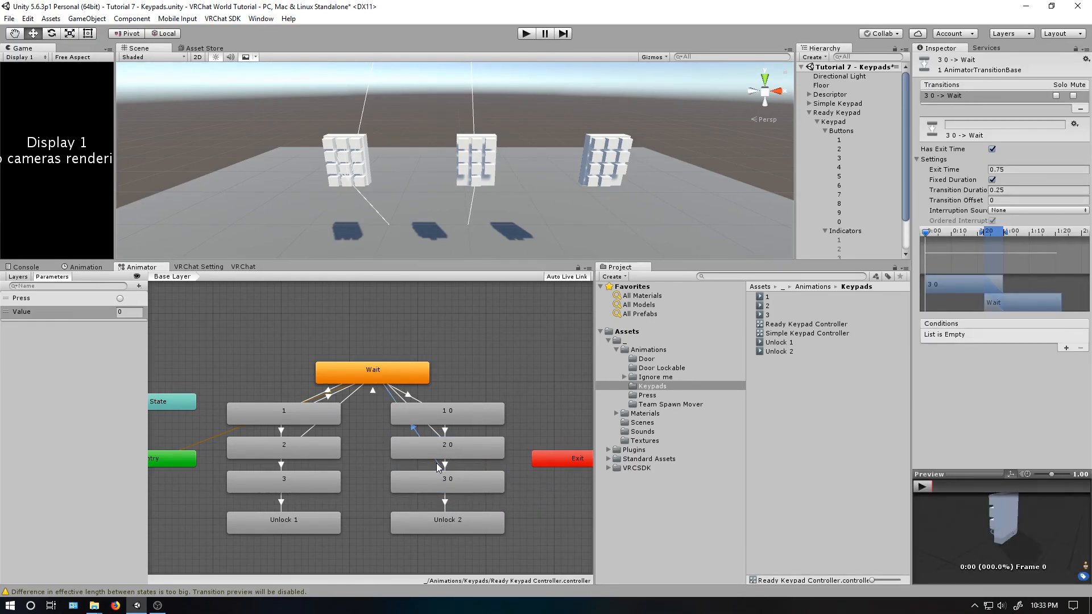
key(Delete)
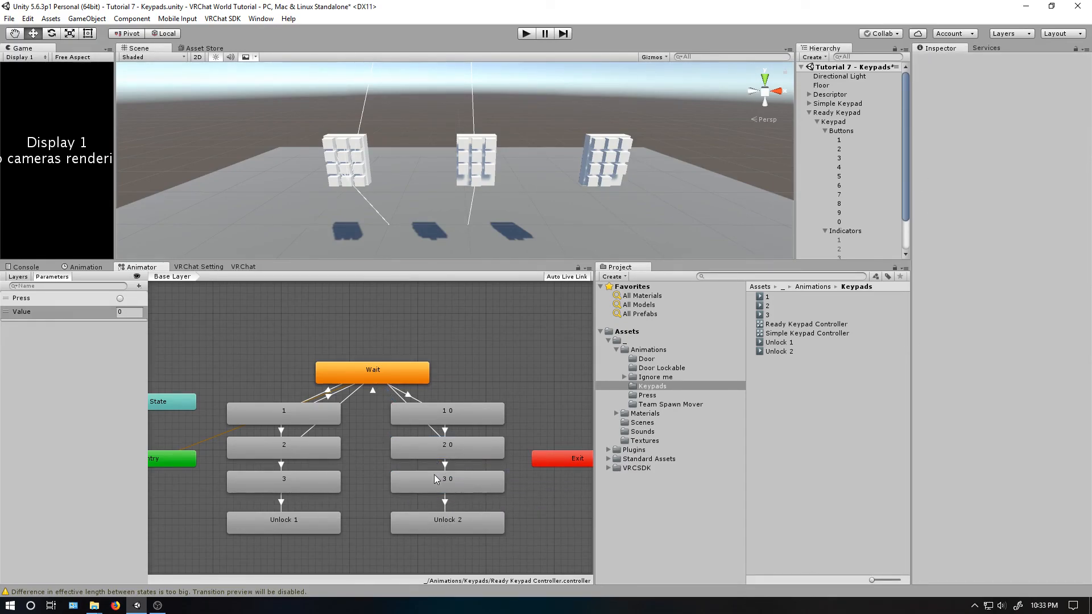
click(445, 431)
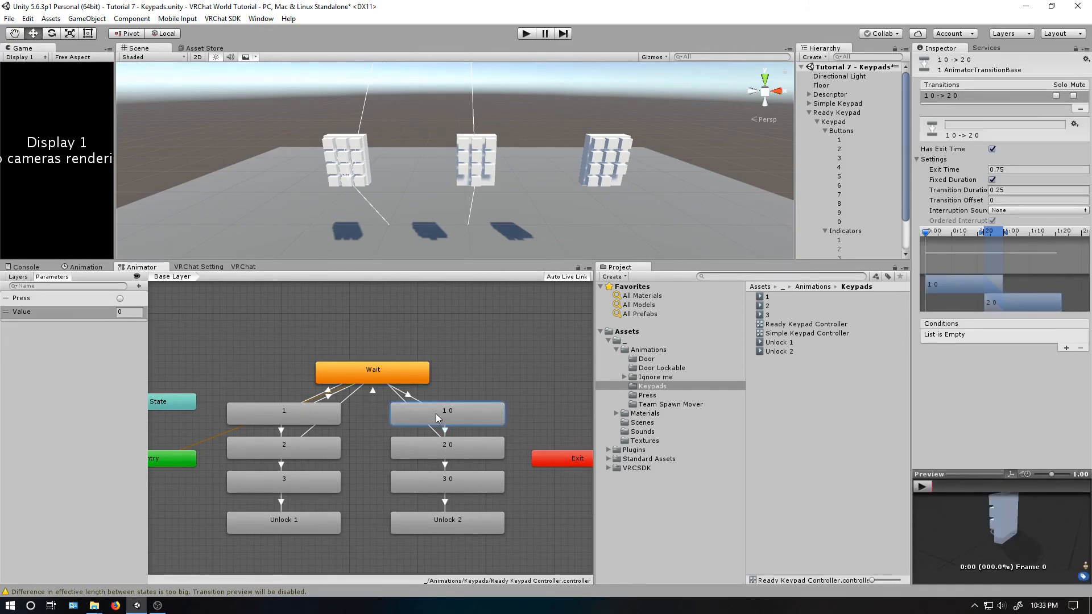
- Create a transition from state 1 0 back to the Wait state and open its settings
right_click(436, 414)
click(450, 419)
click(420, 379)
click(422, 395)
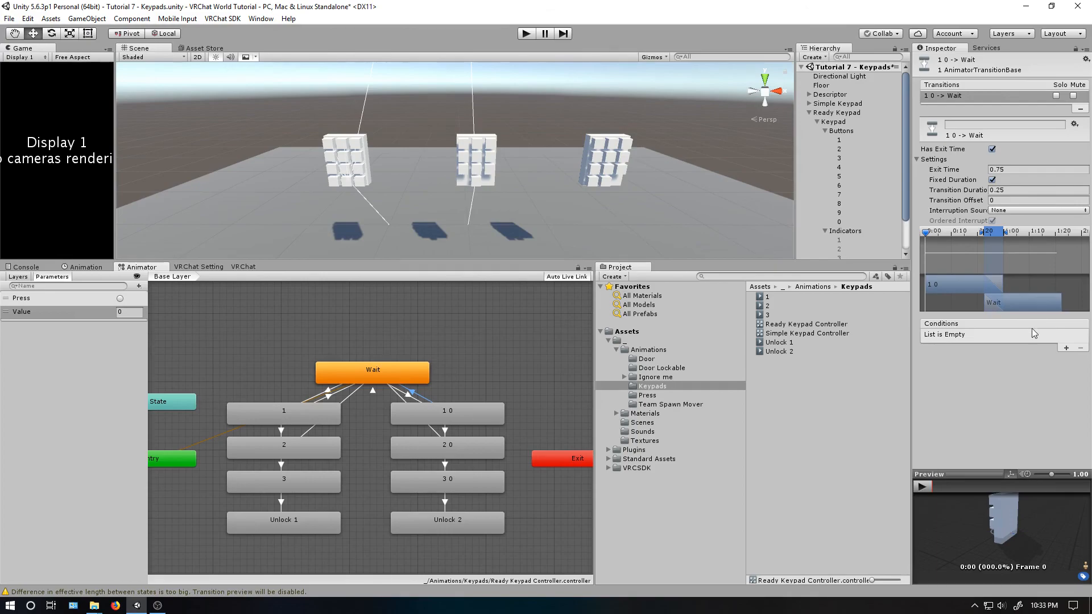
- Add the conditions Press and Value NotEqual 0 to the 1 0 -> Wait transition
click(1066, 348)
click(1066, 348)
click(1003, 347)
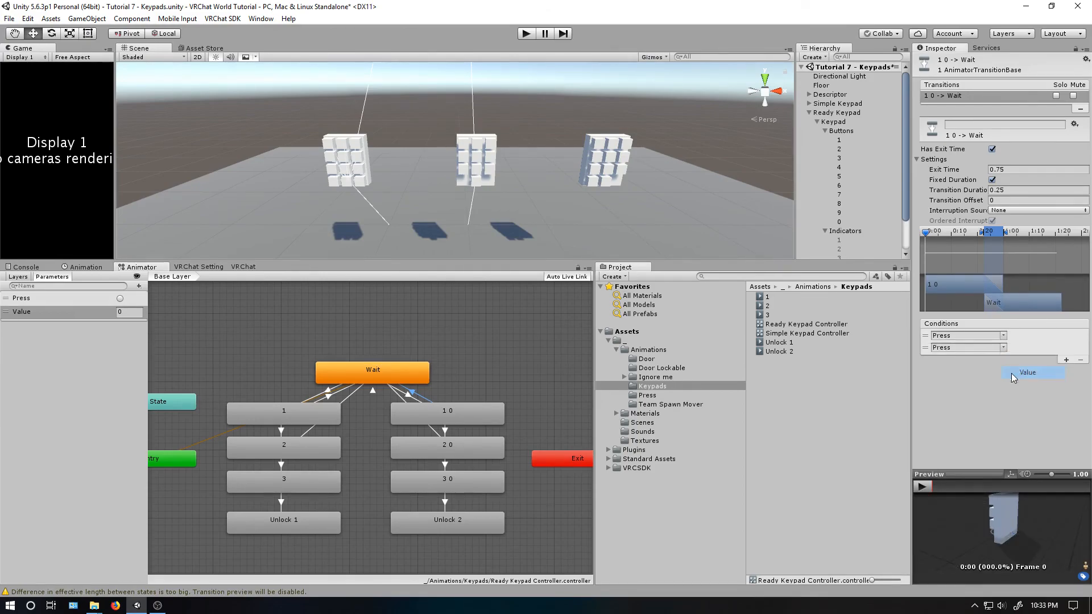
click(1018, 371)
click(1029, 347)
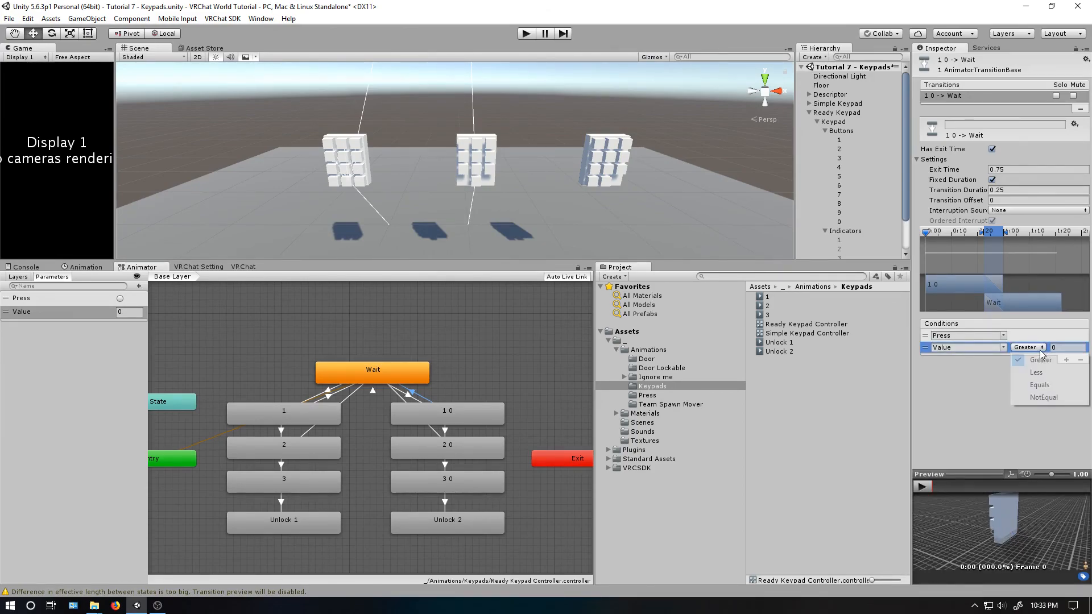
click(1044, 398)
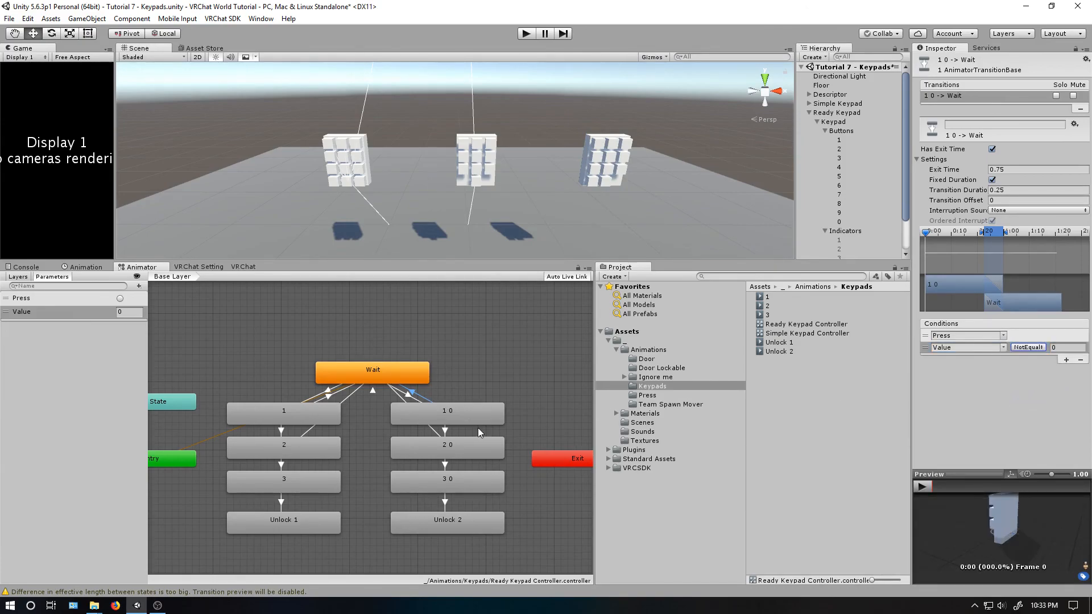
- Set the 1 0 -> Wait transition's exit time and duration to 0 and disable Has Exit Time
click(1013, 171)
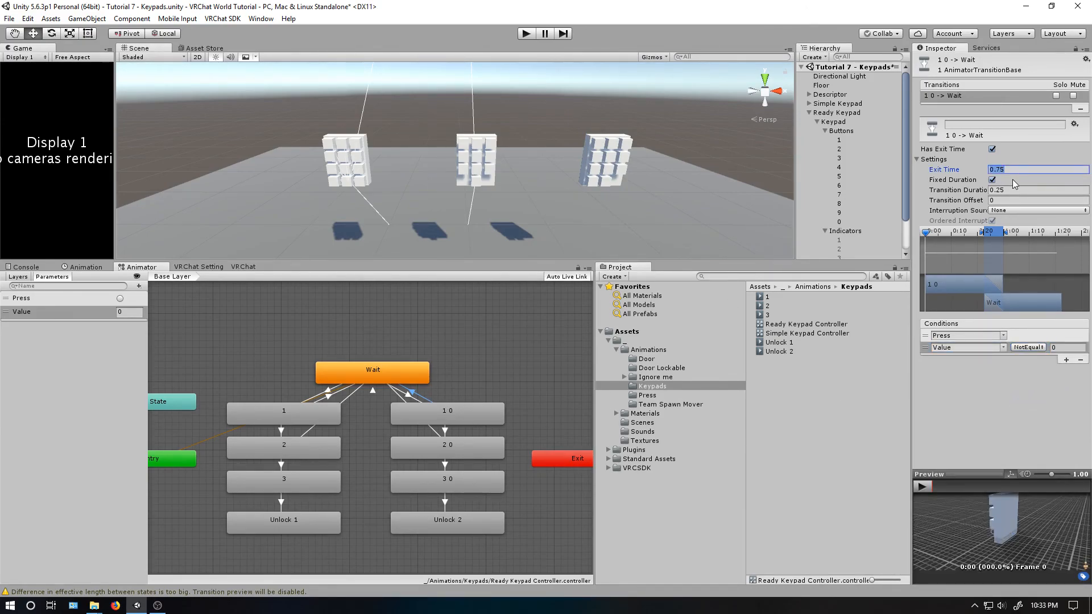
text(0)
click(1011, 189)
text(0)
click(992, 149)
- Add the conditions Press and Value Equals 0 to the transition from state 1 0 to state 2 0
click(443, 432)
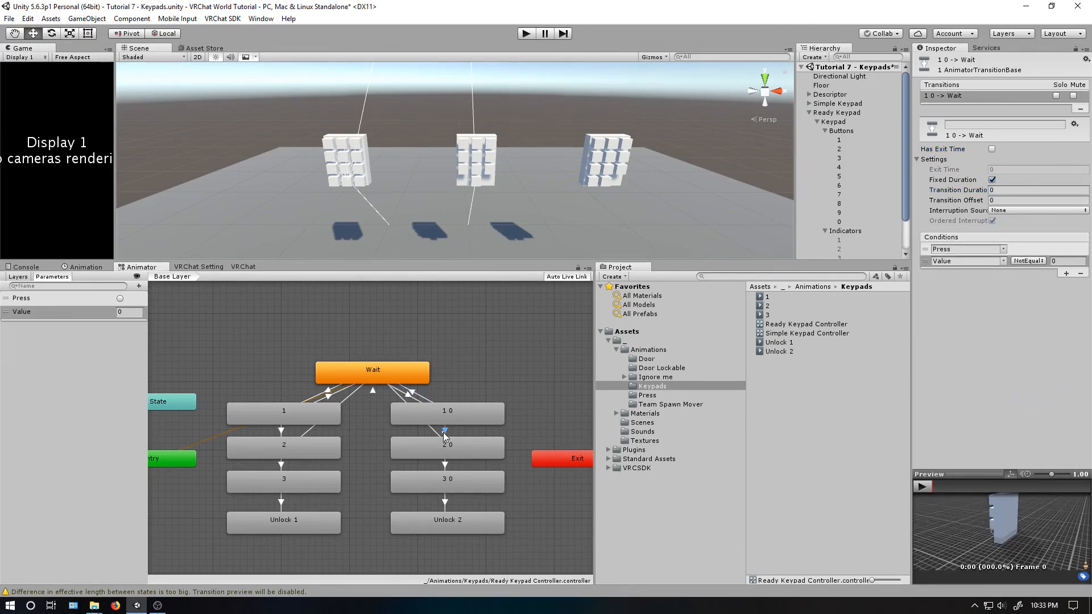
click(1066, 360)
click(996, 348)
click(968, 367)
click(1028, 348)
click(1041, 384)
click(1061, 349)
- Set the 1 0 -> 2 0 transition's duration and exit time to 0 and disable Has Exit Time
click(995, 189)
text(0)
click(993, 169)
text(0)
click(992, 149)
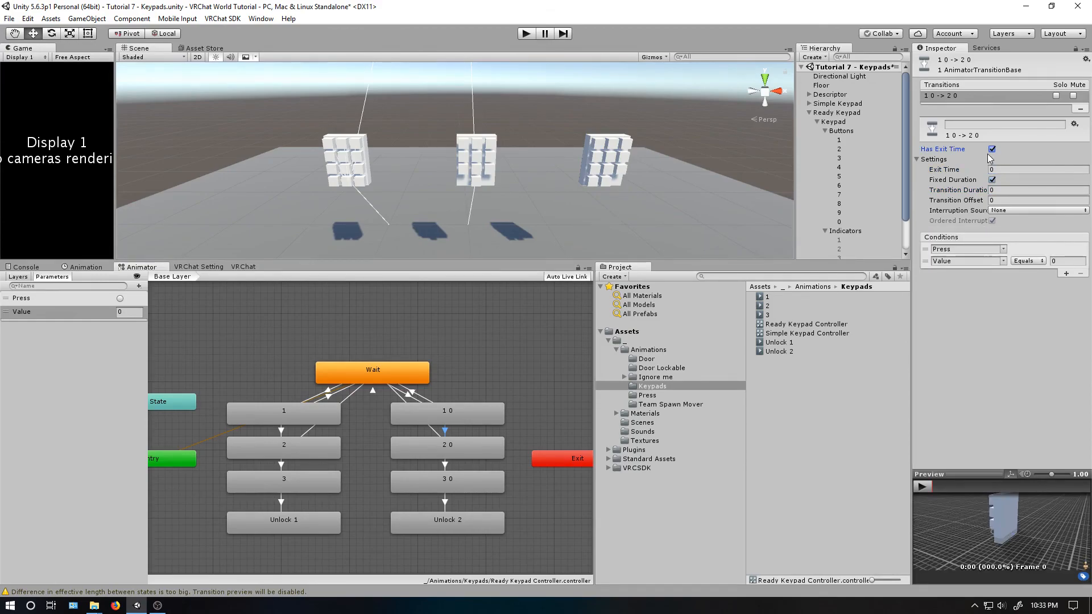
click(991, 149)
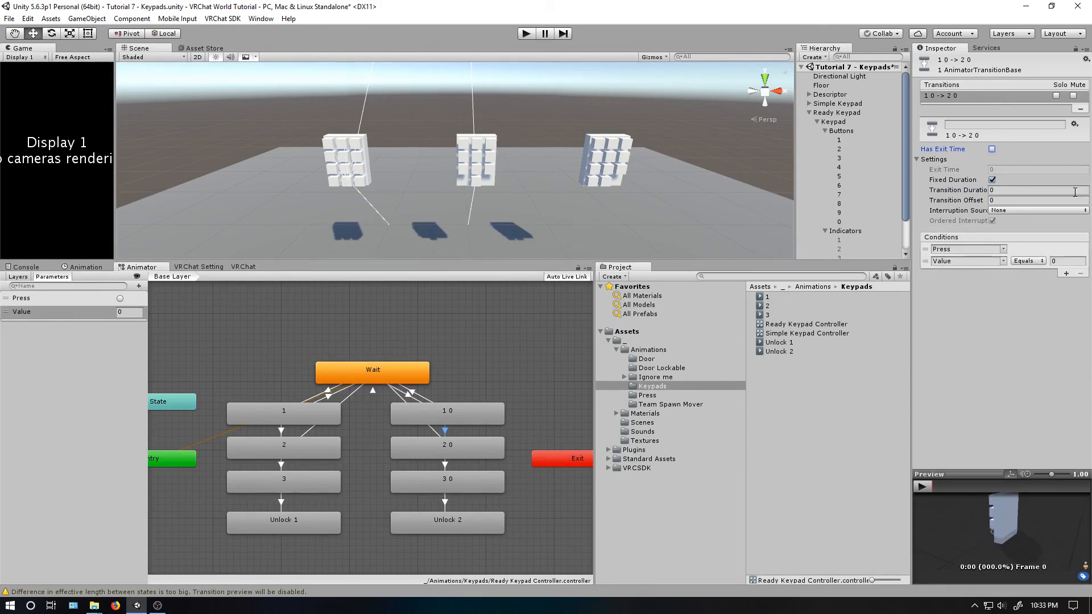
- Set the 2 0 -> Wait transition's exit time and duration to 0 and disable Has Exit Time
click(408, 404)
click(412, 392)
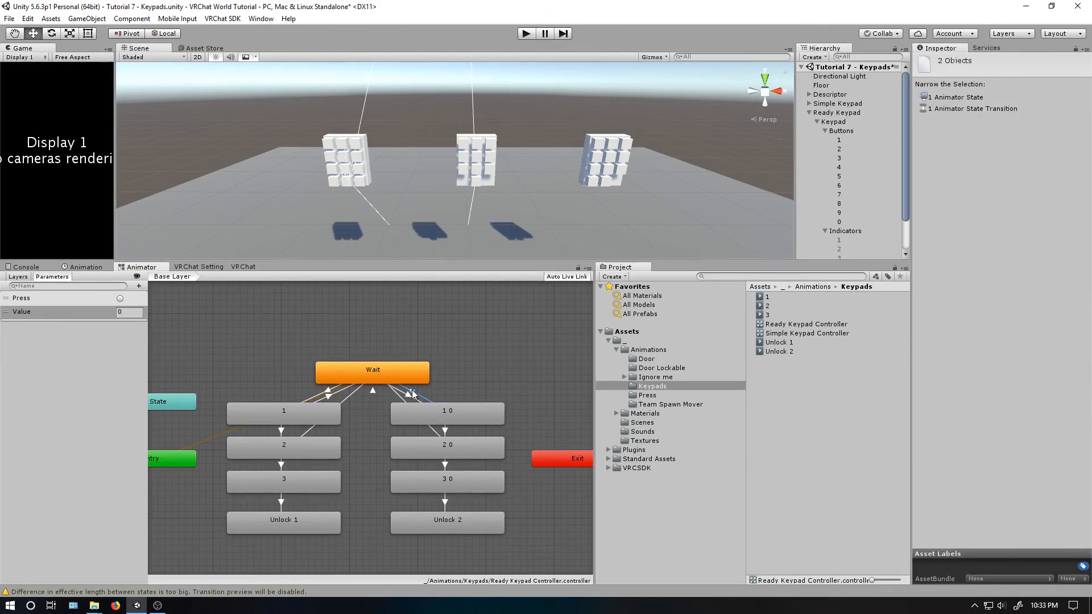
click(409, 395)
click(413, 392)
click(403, 399)
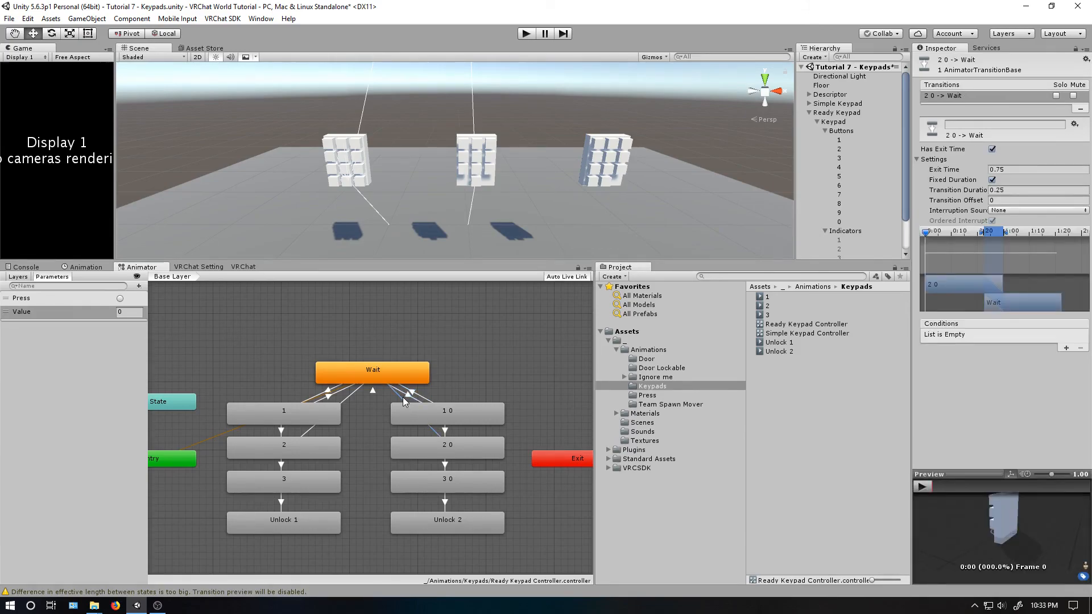
click(998, 167)
text(0)
key(Tab)
key(Tab)
text(0)
click(997, 147)
- Add the conditions Press and Value NotEqual 0 to the 2 0 -> Wait transition
click(1067, 261)
click(1066, 261)
click(1002, 261)
click(1007, 285)
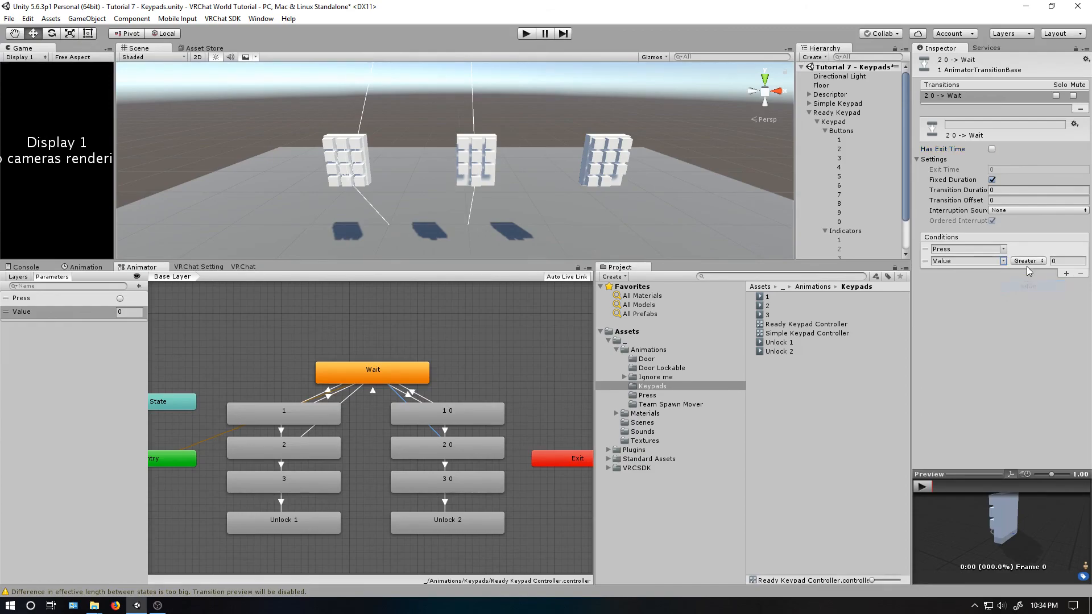
click(1029, 260)
click(1041, 301)
click(1029, 260)
click(1041, 311)
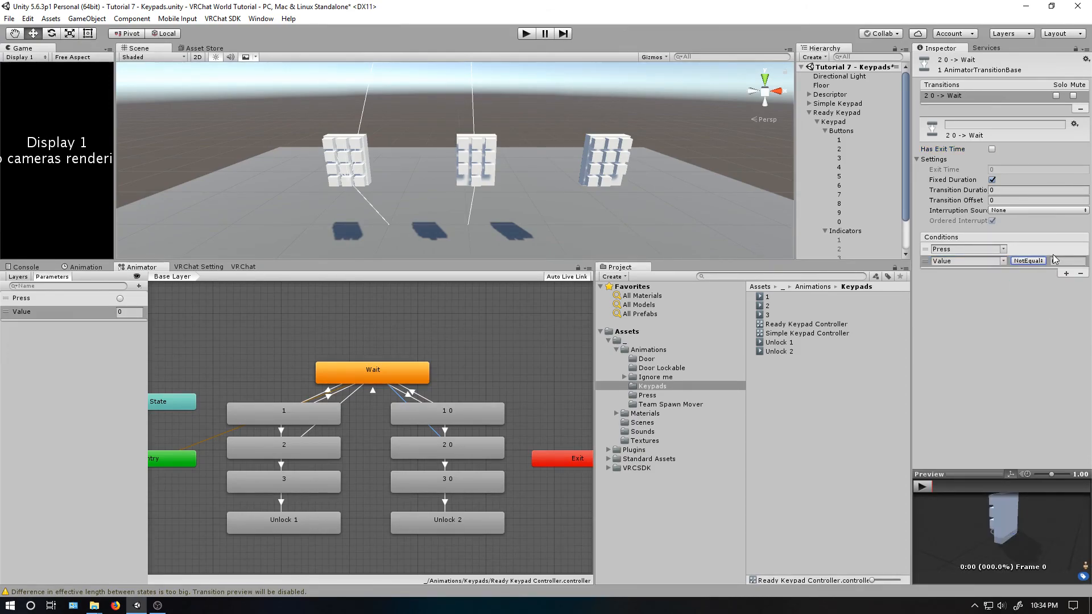
- Add a Press condition and a Value condition to the transition from state 2 0 to state 3 0
click(446, 465)
click(1067, 348)
click(1066, 348)
click(1004, 348)
click(1028, 372)
- Zero the 2 0 -> 3 0 transition's duration and exit time with Has Exit Time off, and make its Value condition Equals 0
click(1018, 190)
text(0)
click(1012, 170)
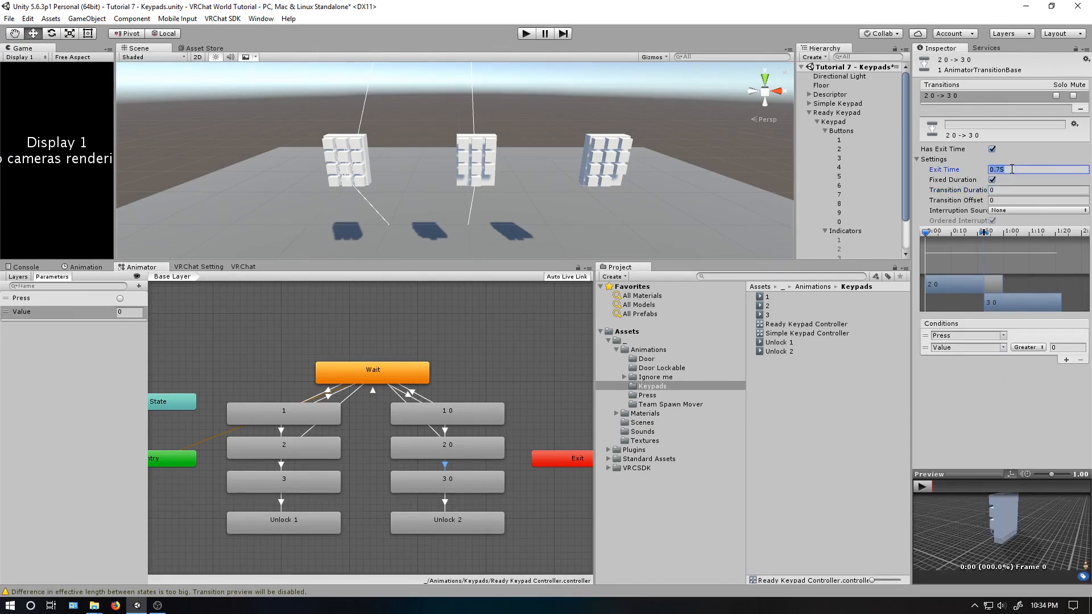
click(992, 149)
click(1029, 261)
click(1034, 300)
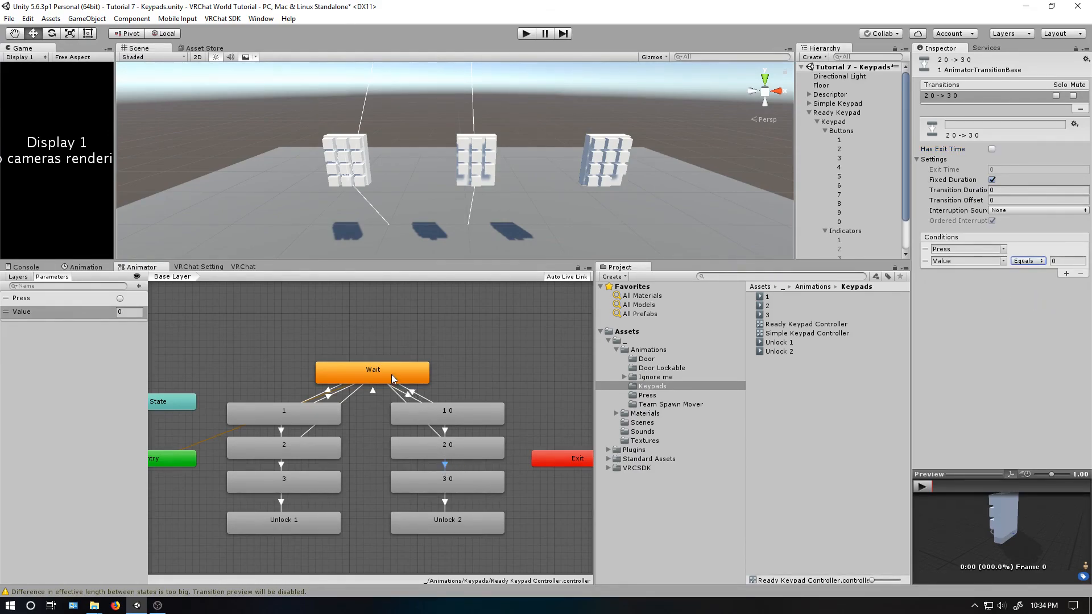
- Review the second code's transitions and the Wait loop, and test the code in Play mode by firing Press three times with Value 0
click(404, 395)
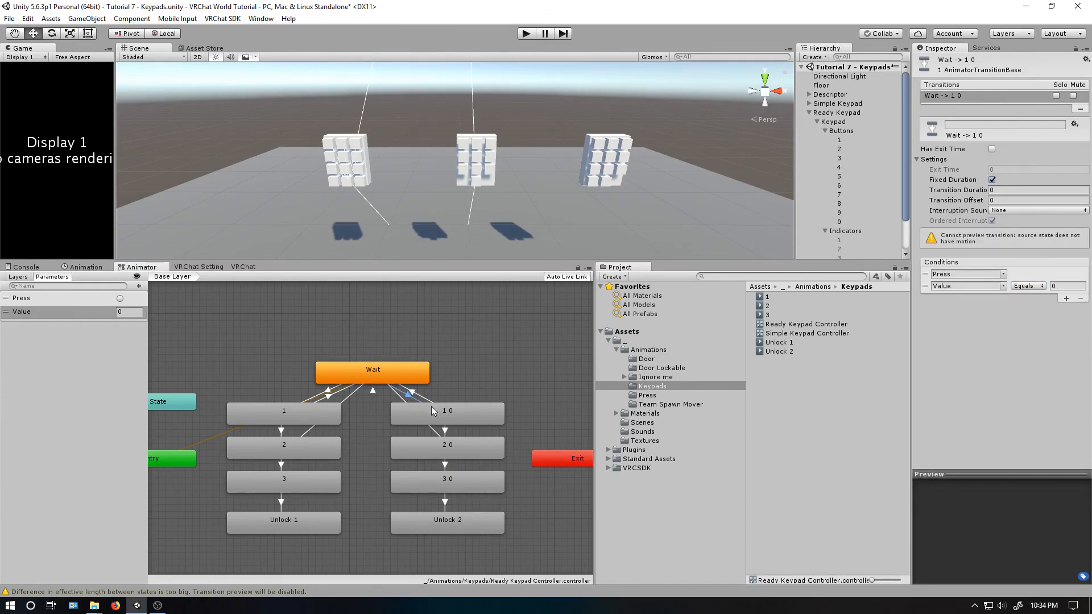
click(446, 433)
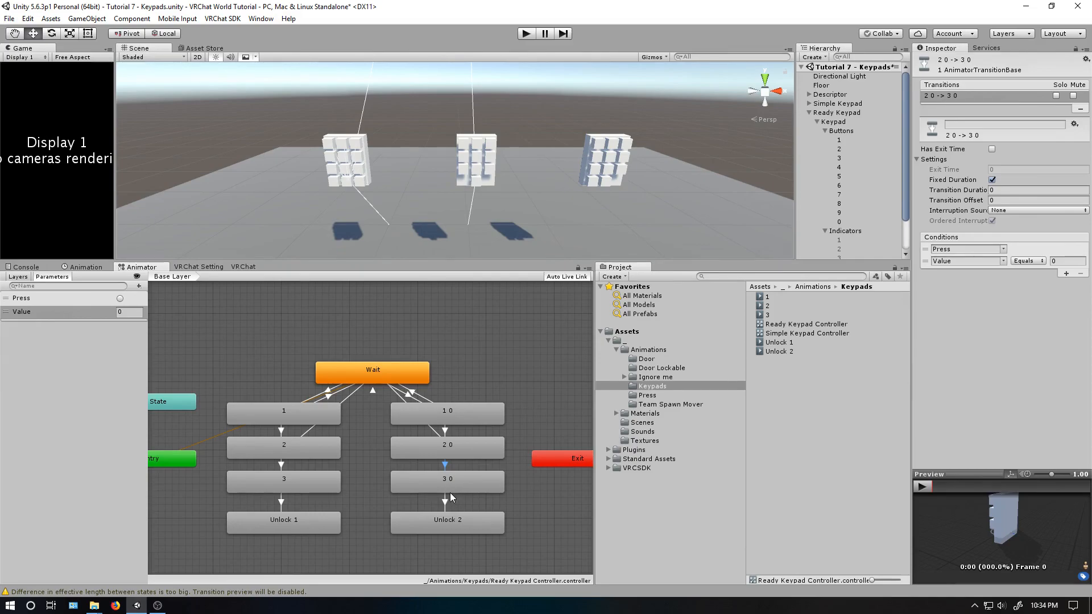
click(419, 397)
click(373, 391)
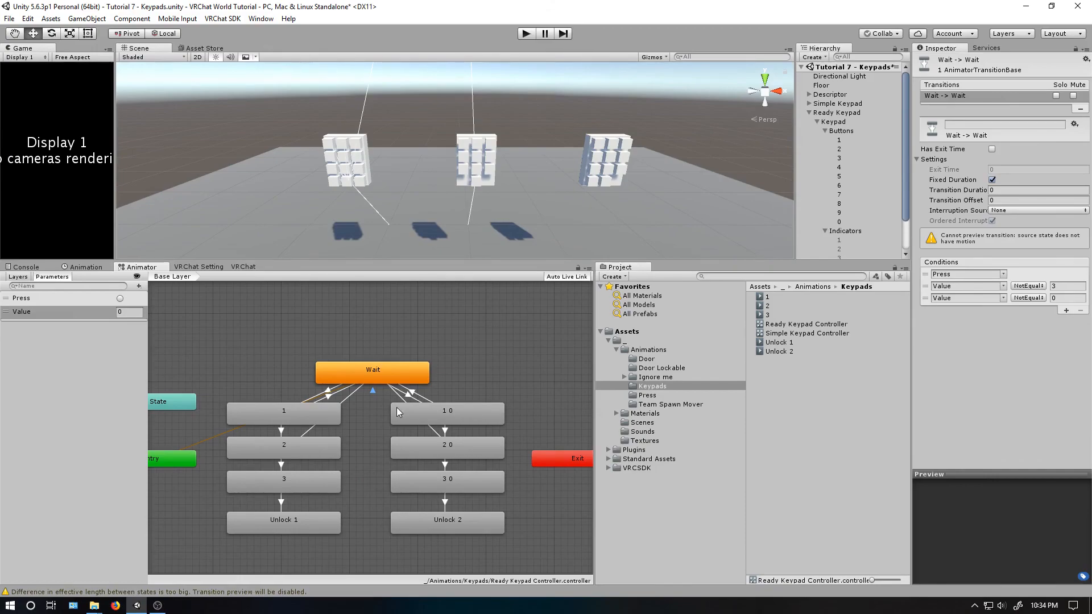
click(527, 33)
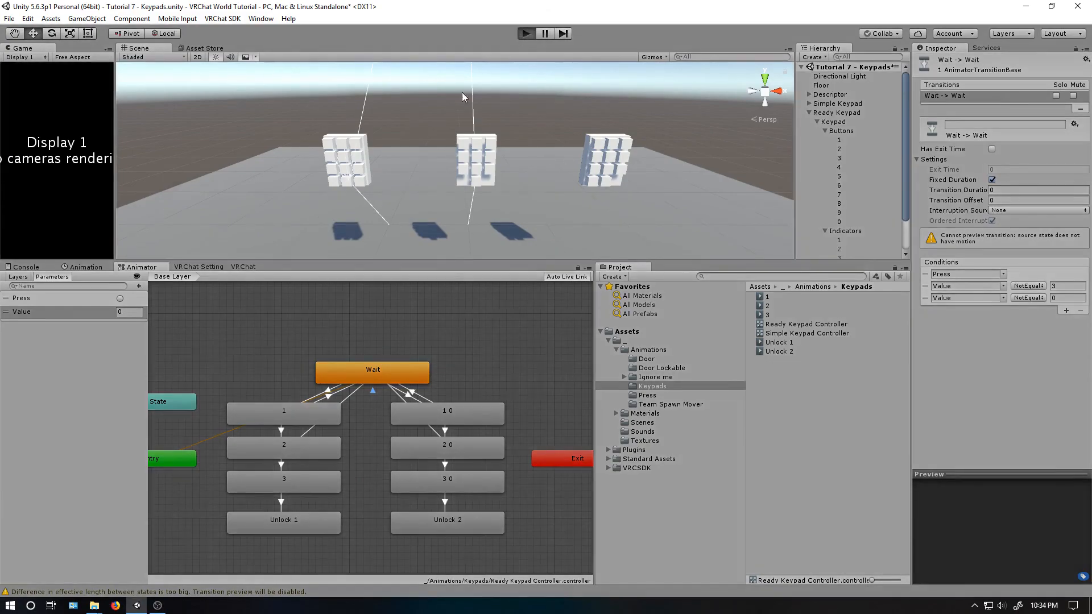
click(120, 299)
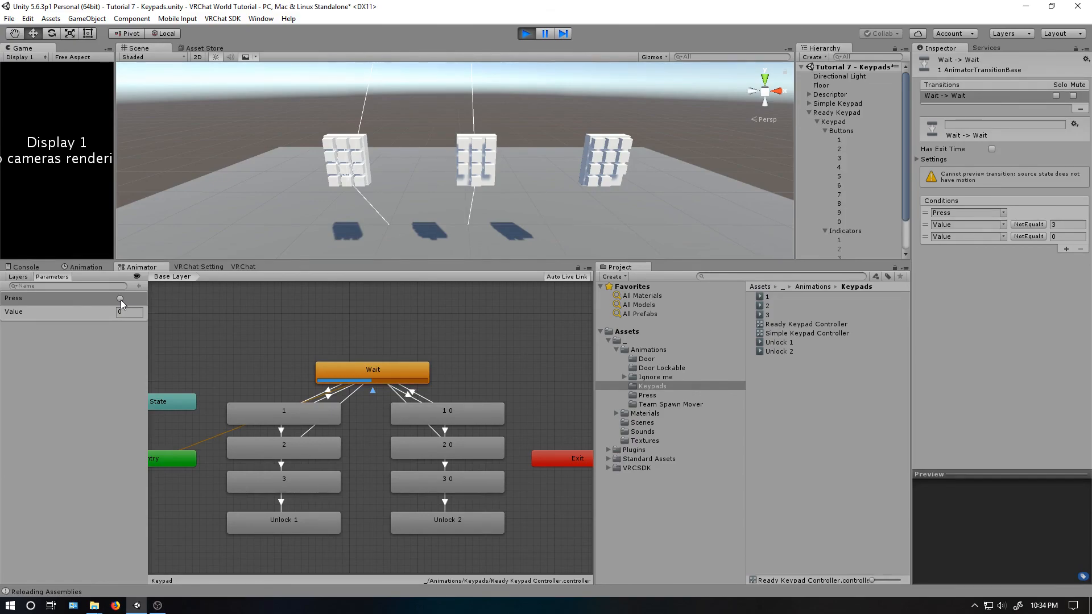
click(120, 299)
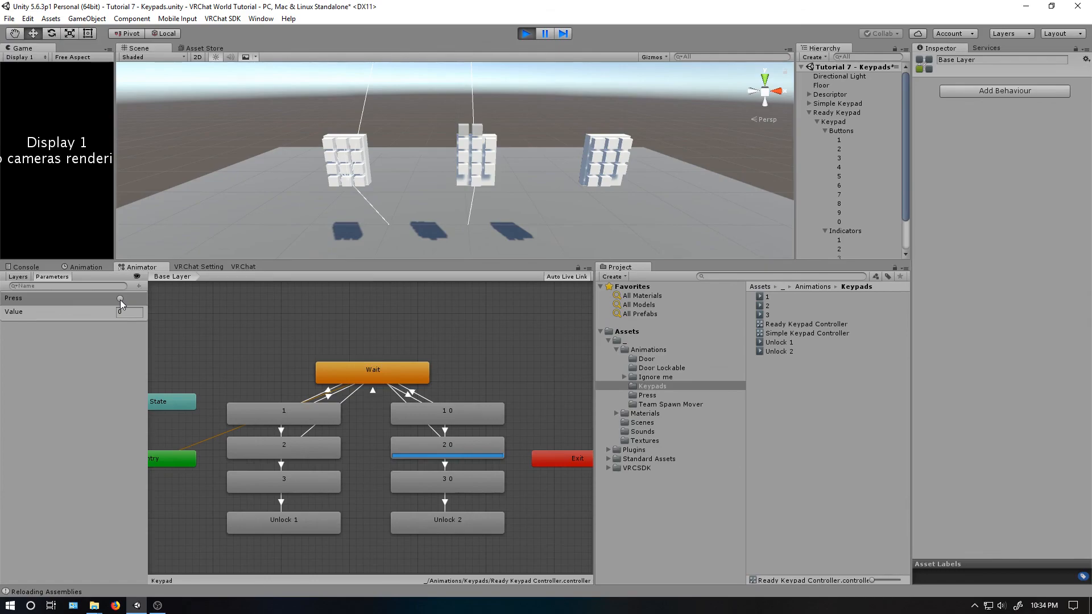
click(121, 299)
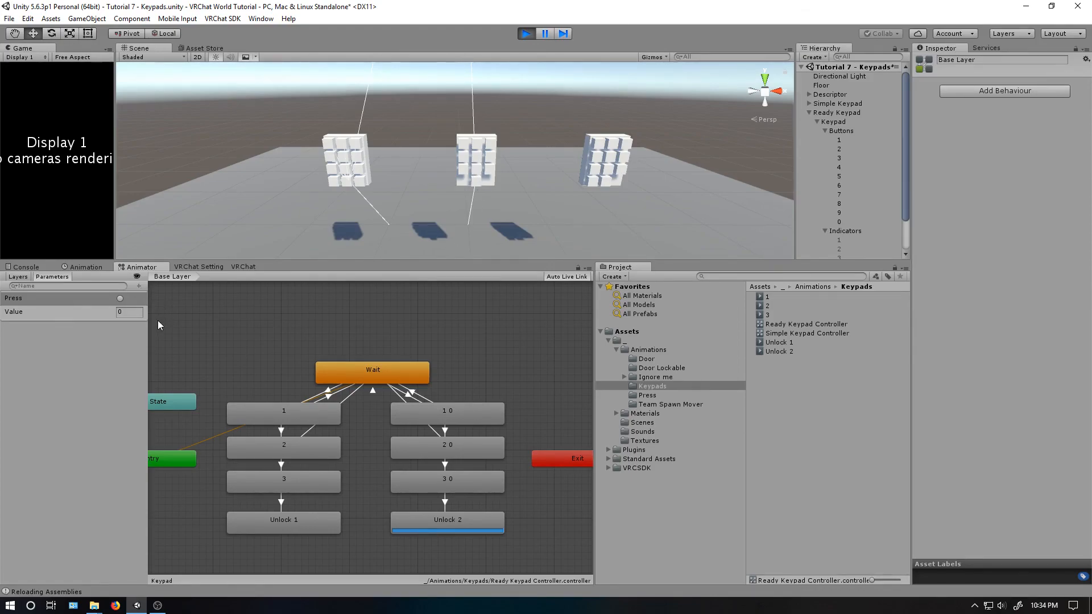
- Create transitions from the Unlock 2 and Unlock 1 states back to the Wait state
right_click(415, 520)
click(426, 524)
click(360, 370)
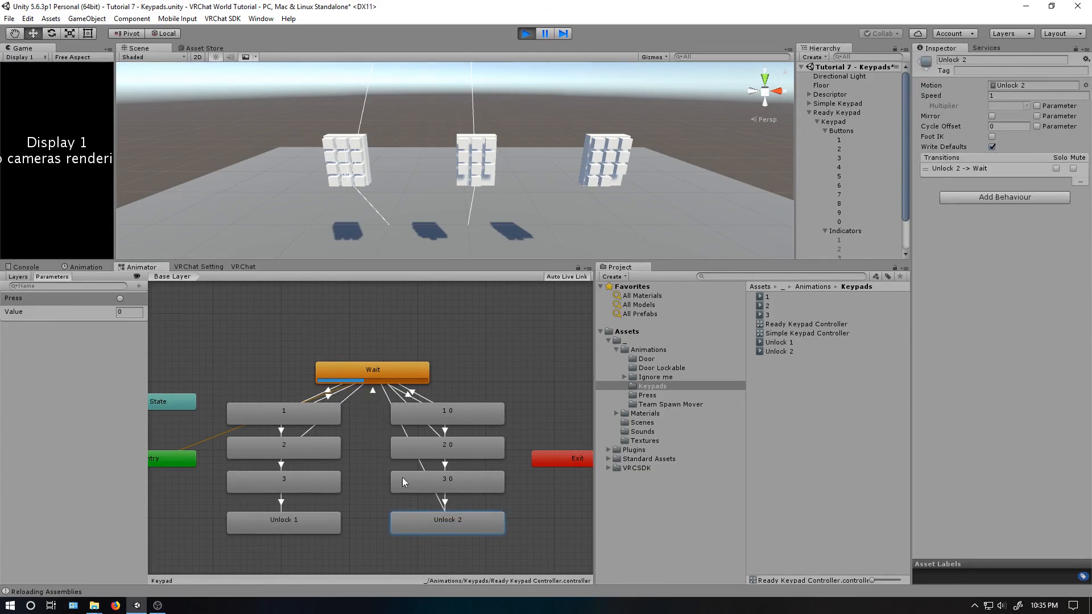
right_click(337, 508)
right_click(318, 522)
click(330, 528)
click(381, 378)
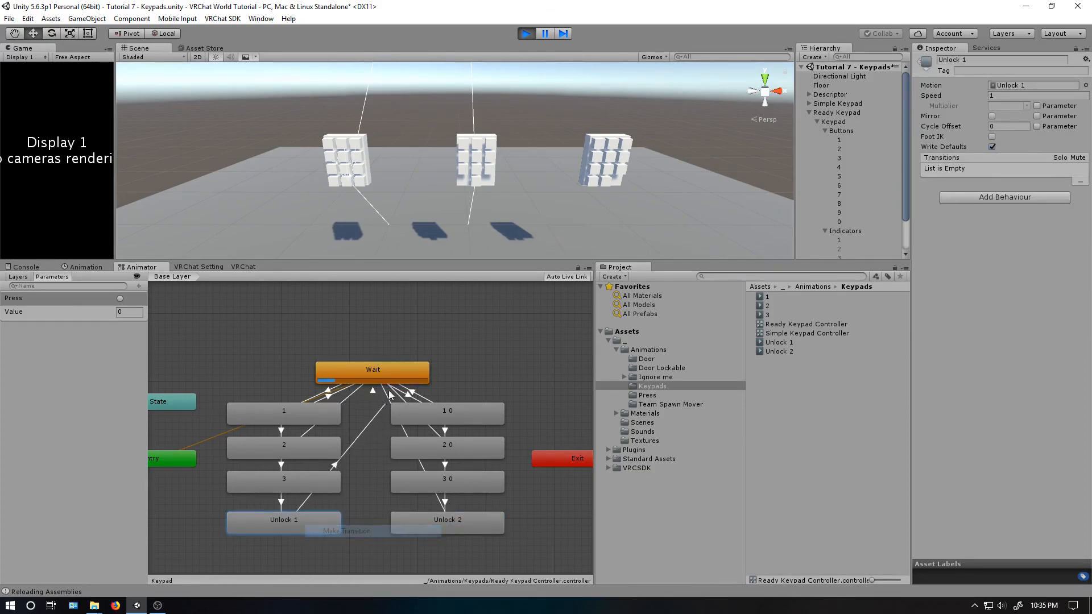
- Test the first code in the running scene by firing Press with a wrong Value of 2, and with Values 3, 2 and 1 in order
click(120, 313)
text(2)
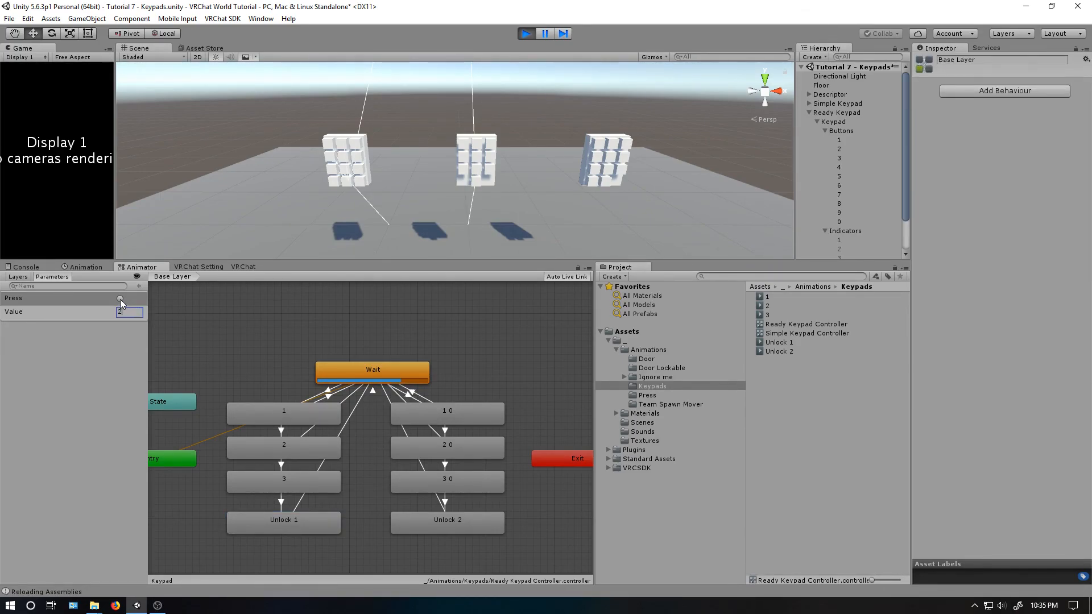
drag(130, 312, 100, 320)
text(3)
click(120, 299)
click(121, 298)
drag(129, 311, 116, 312)
text(2)
click(120, 298)
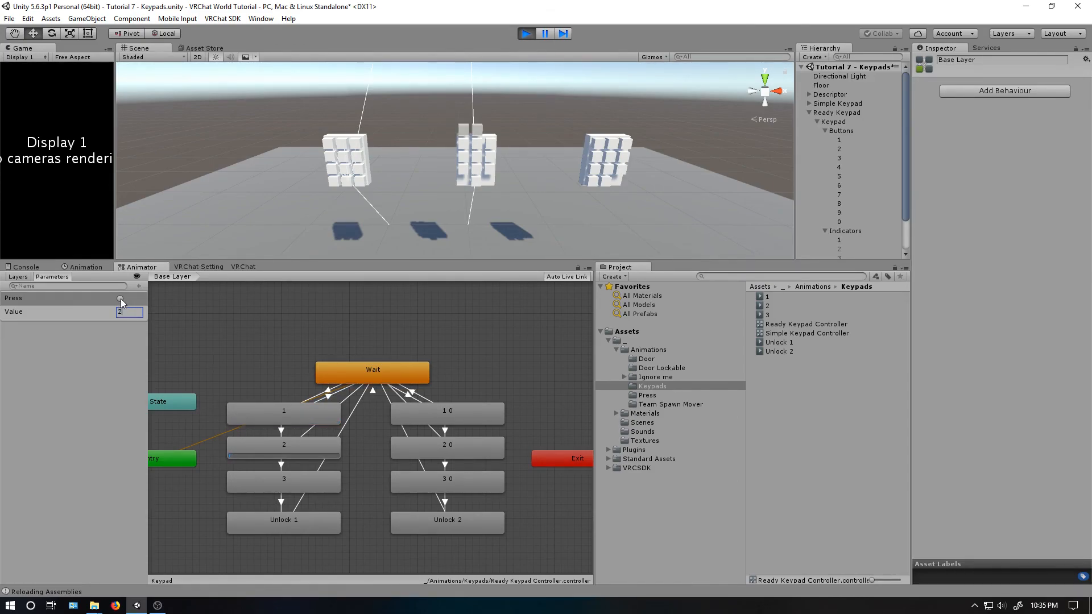
click(120, 299)
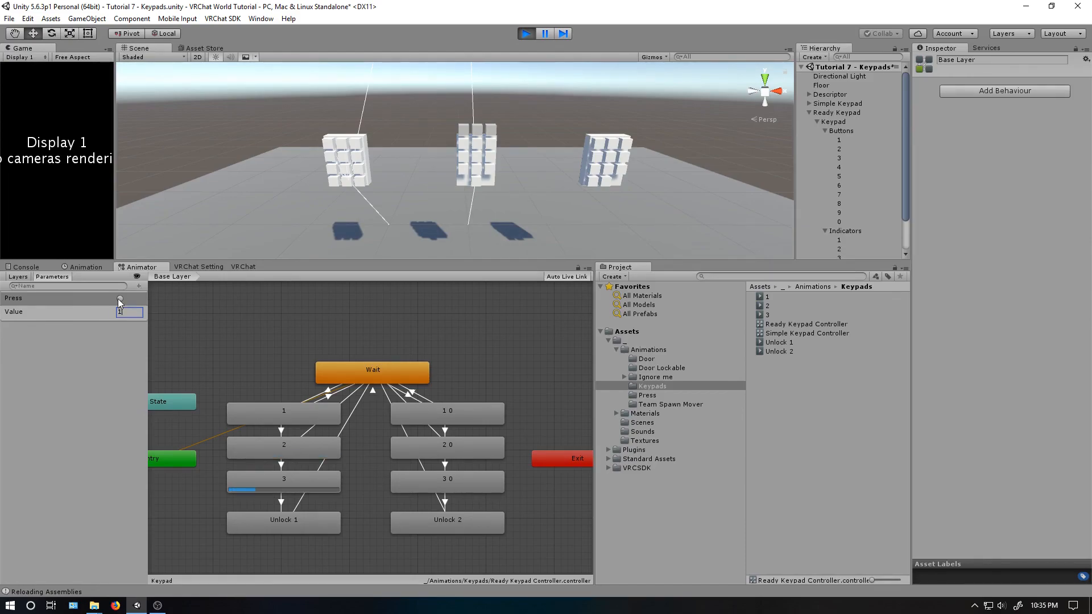
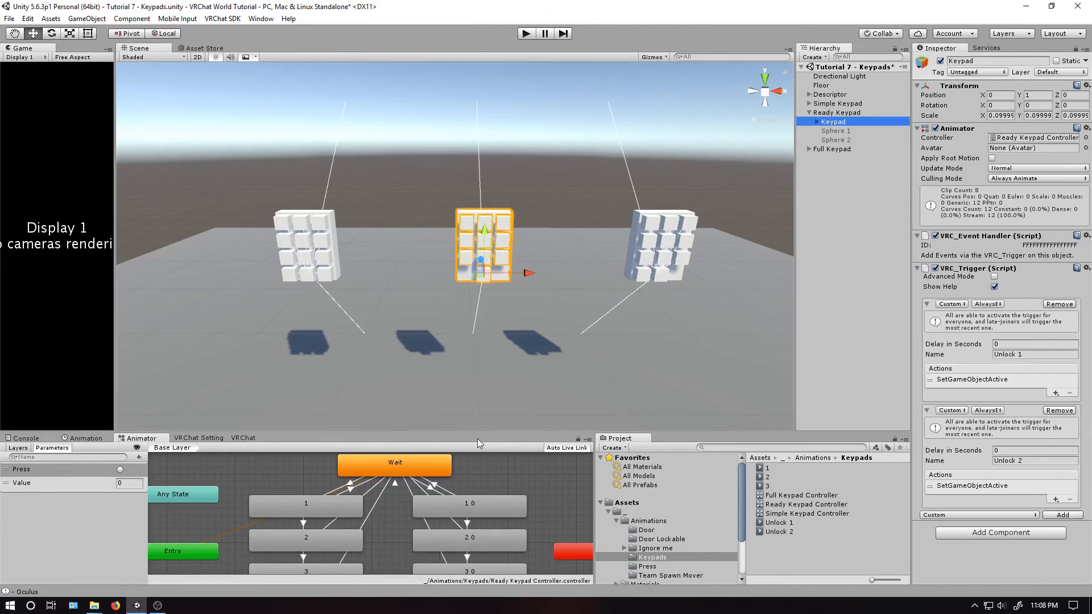
- Add a VRC_Trigger component with an OnInteract trigger to all ten number buttons of the Ready Keypad
click(817, 121)
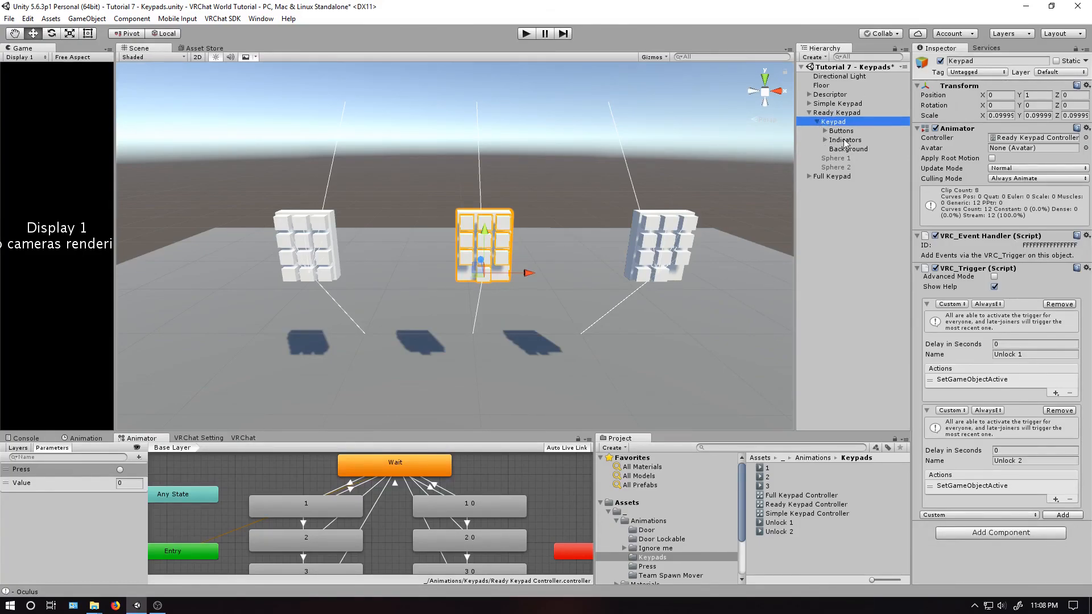
click(841, 131)
click(825, 131)
click(838, 140)
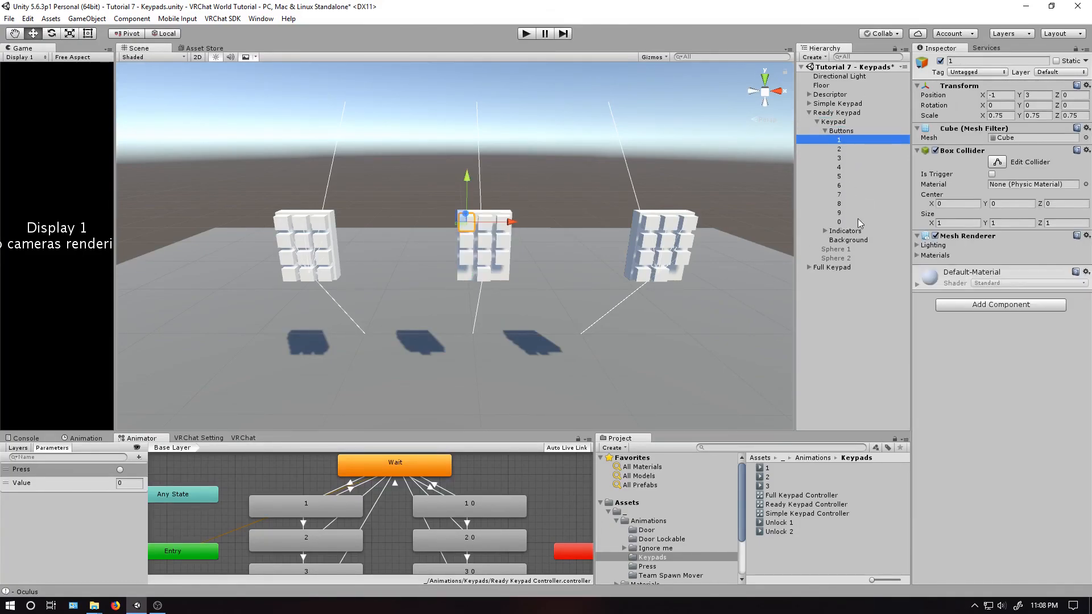
shift+click(851, 222)
click(962, 306)
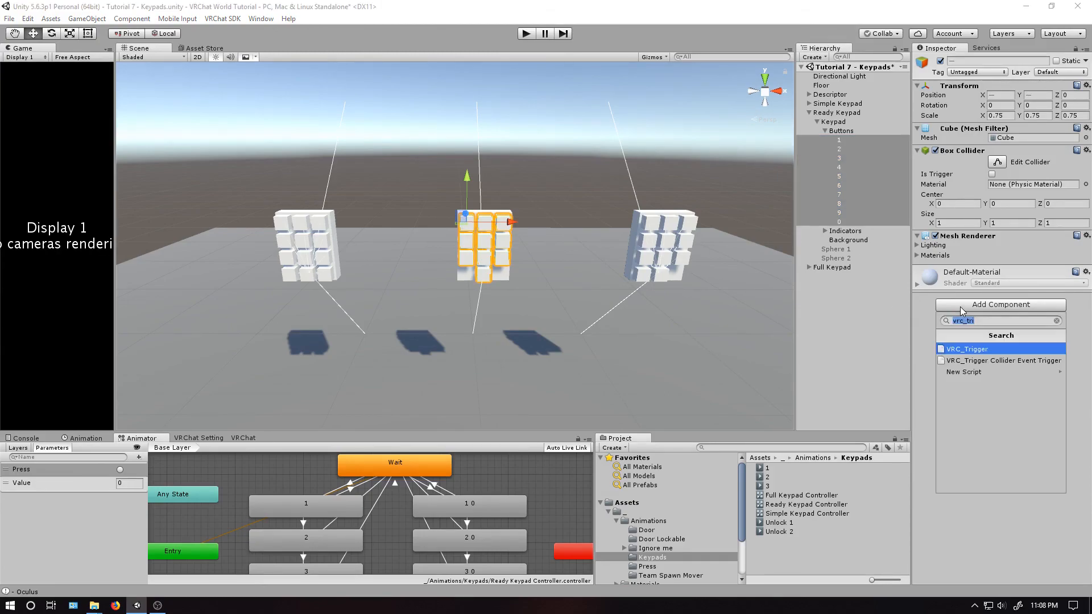
click(974, 350)
click(1003, 323)
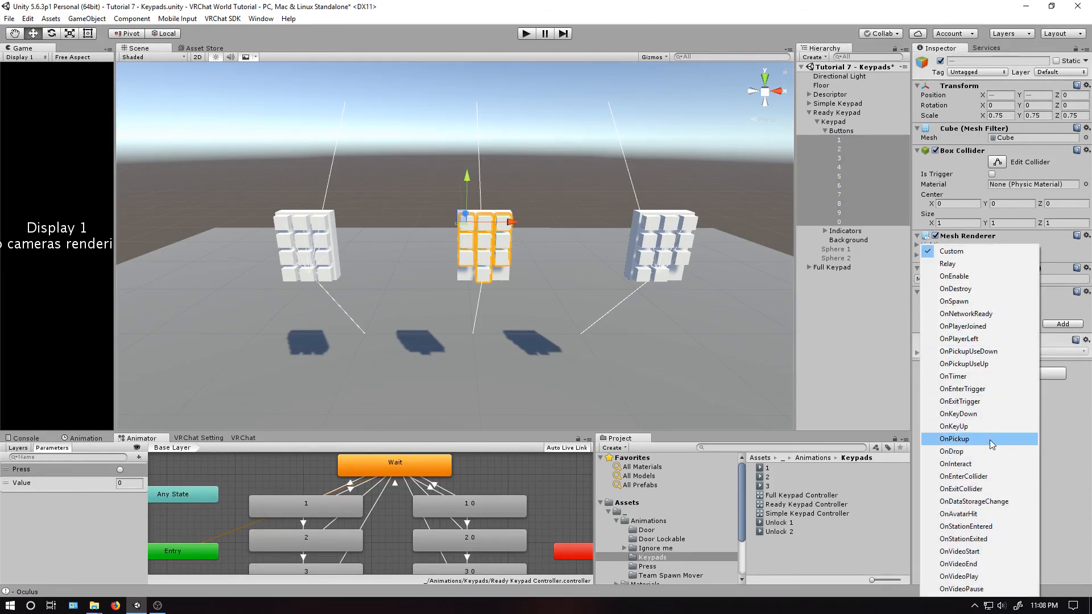
click(984, 462)
click(1062, 324)
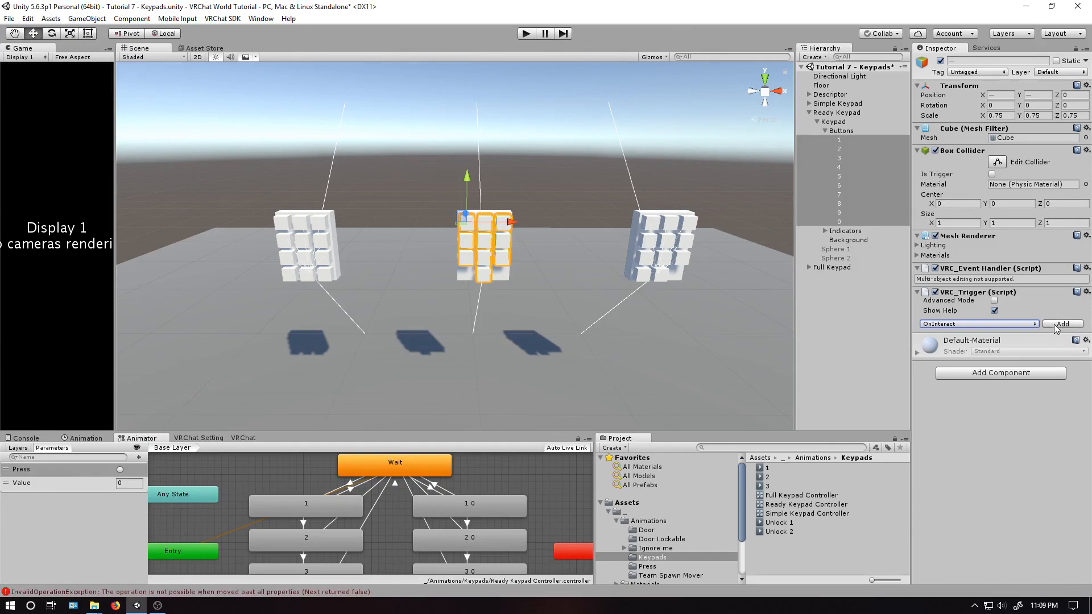
- Add an AnimationInt action to the buttons' OnInteract trigger, with the Ready Keypad's Keypad as receiver and Value as the variable
click(1056, 427)
mouse_move(1046, 436)
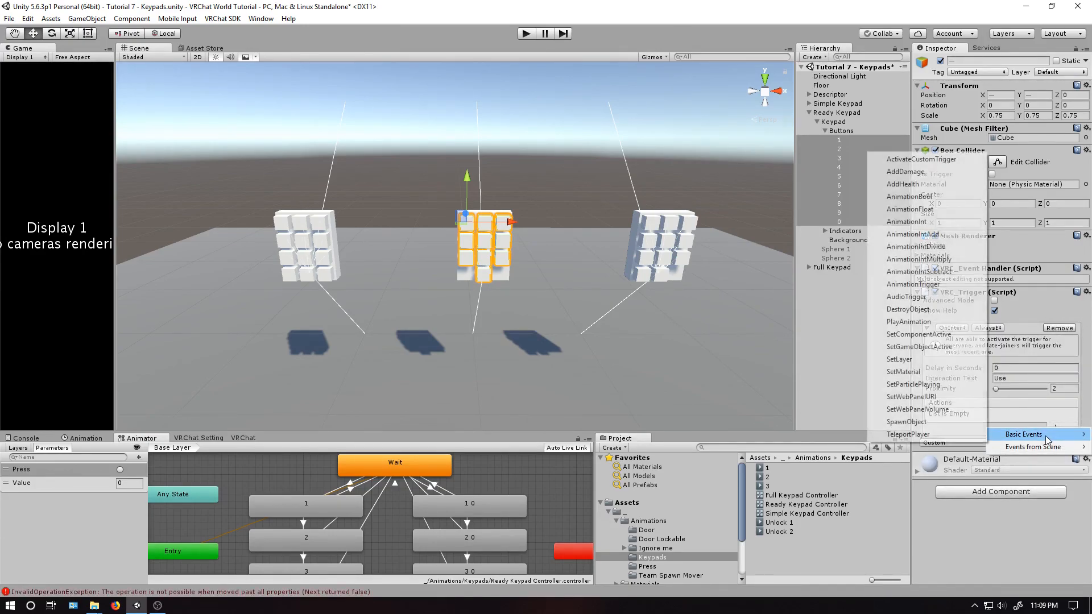
click(913, 222)
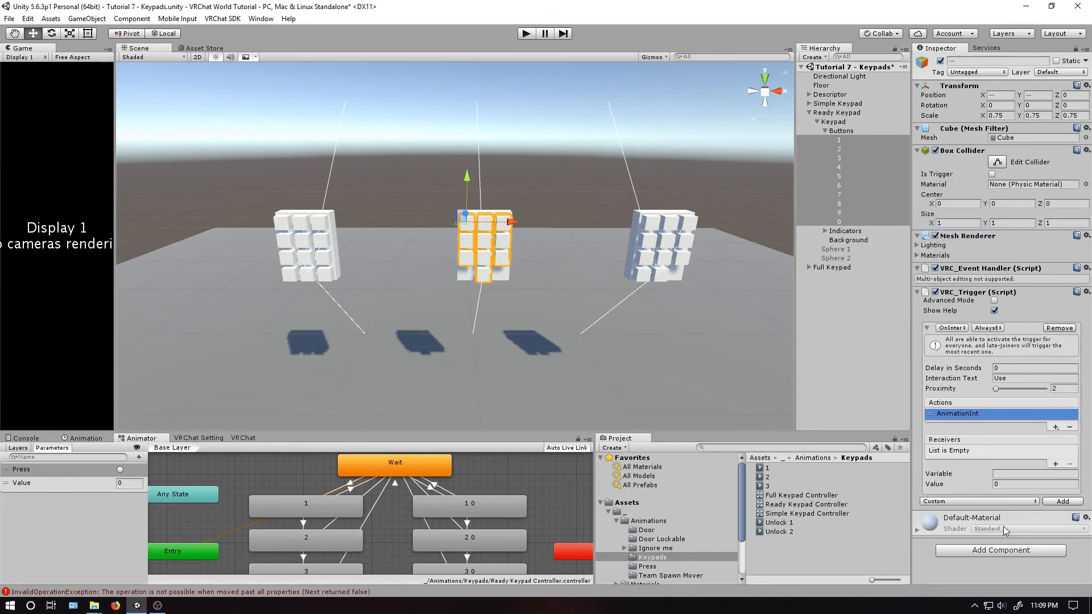
click(1055, 464)
drag(834, 121, 1001, 453)
click(1012, 472)
text(Value)
click(1015, 484)
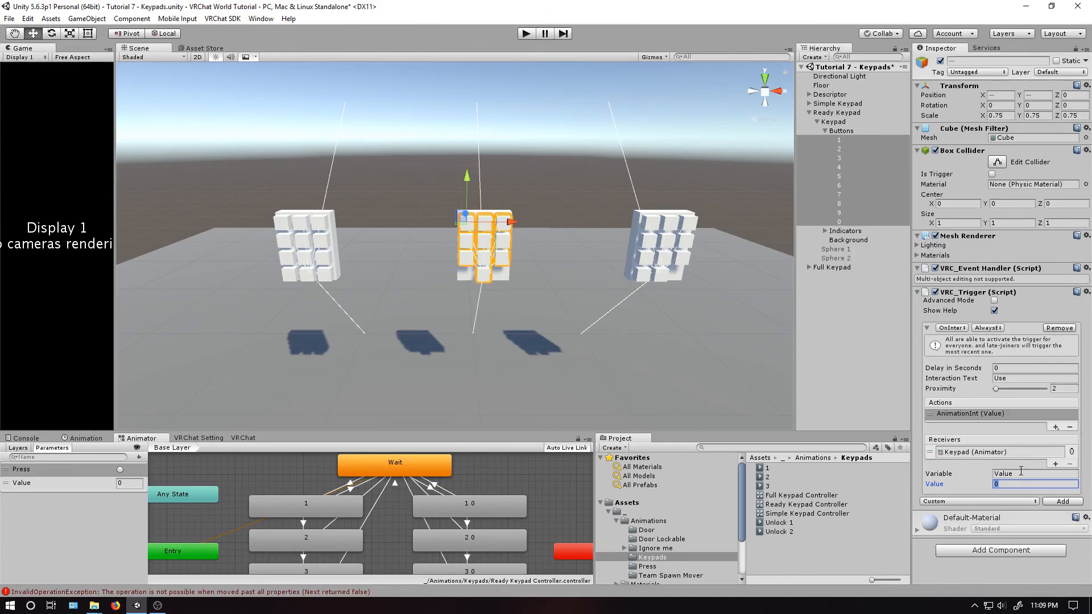
- Add an AnimationTrigger action to the same buttons, with trigger name Press and the Ready Keypad's Keypad as receiver
click(1055, 427)
mouse_move(1046, 437)
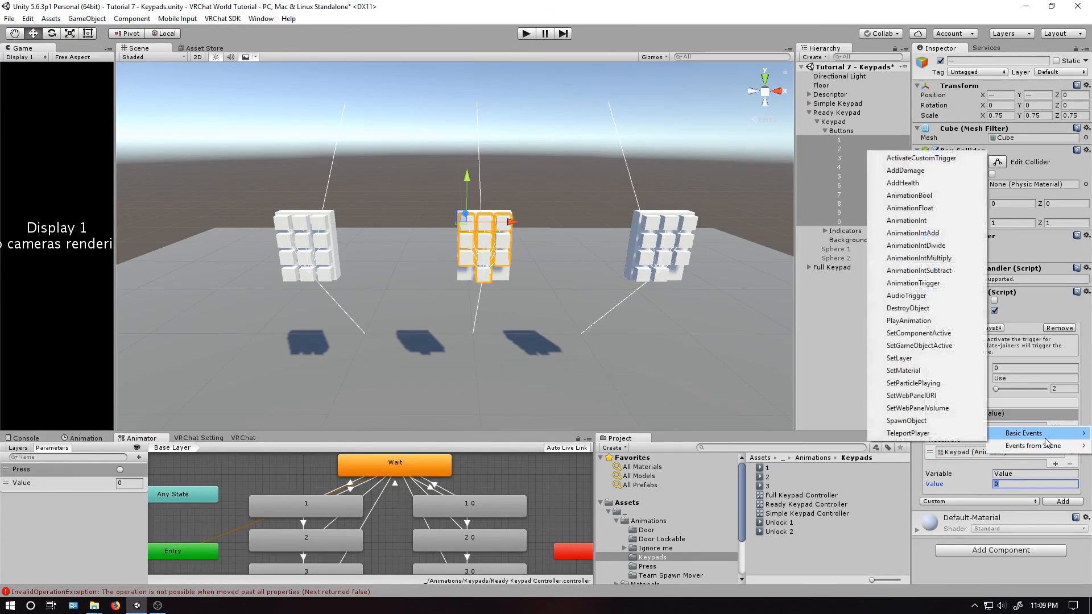
click(929, 284)
click(1005, 485)
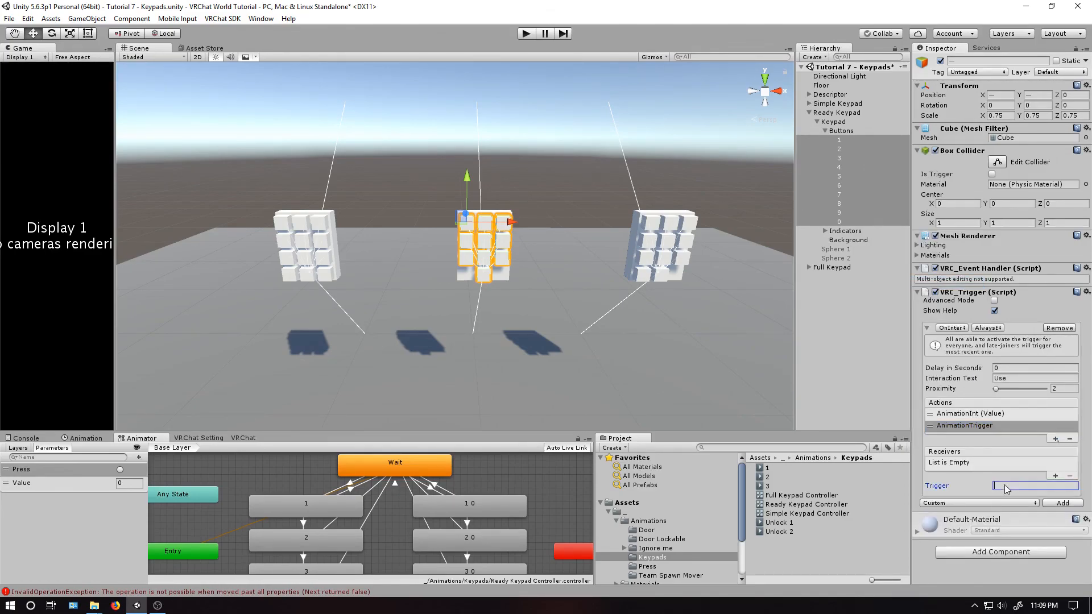
text(Press)
click(1056, 476)
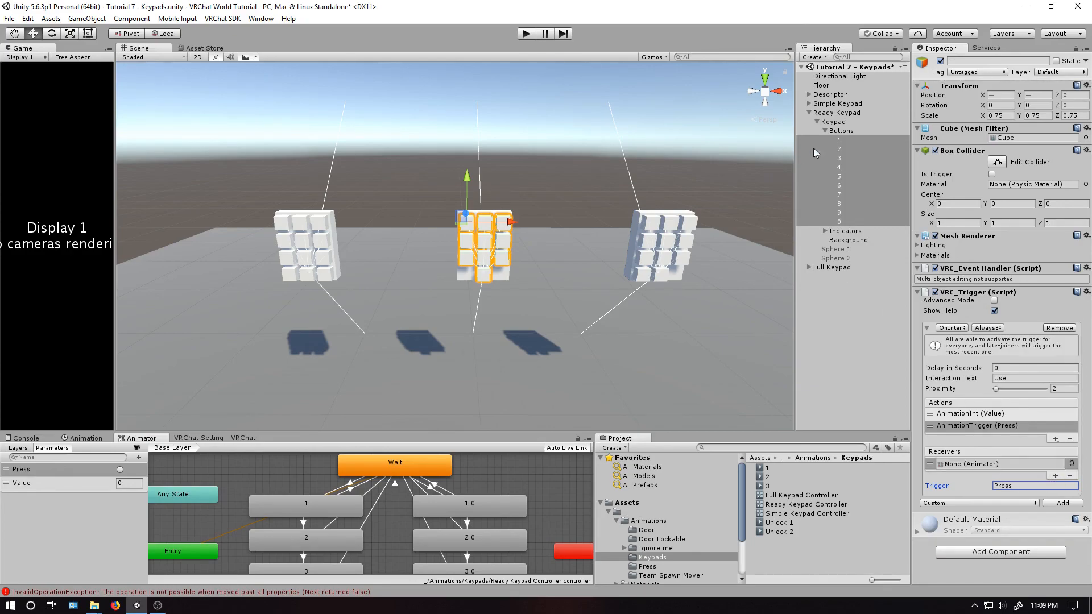
drag(832, 123, 974, 465)
- Set the Interaction Text and AnimationInt Value of Ready Keypad buttons 1 to 6 to each button's own digit
click(1033, 411)
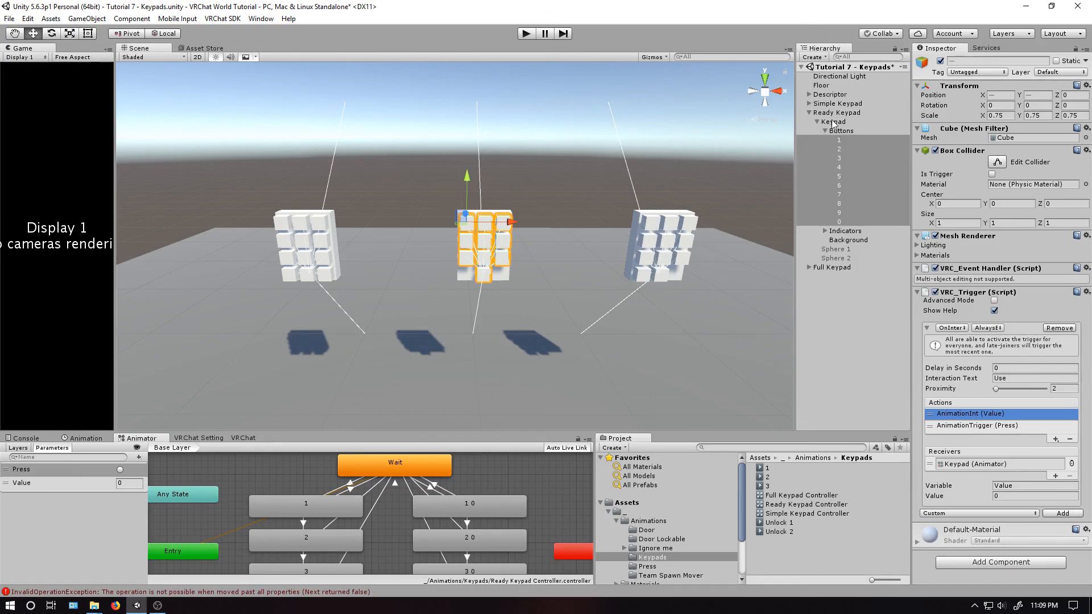
click(846, 138)
click(988, 425)
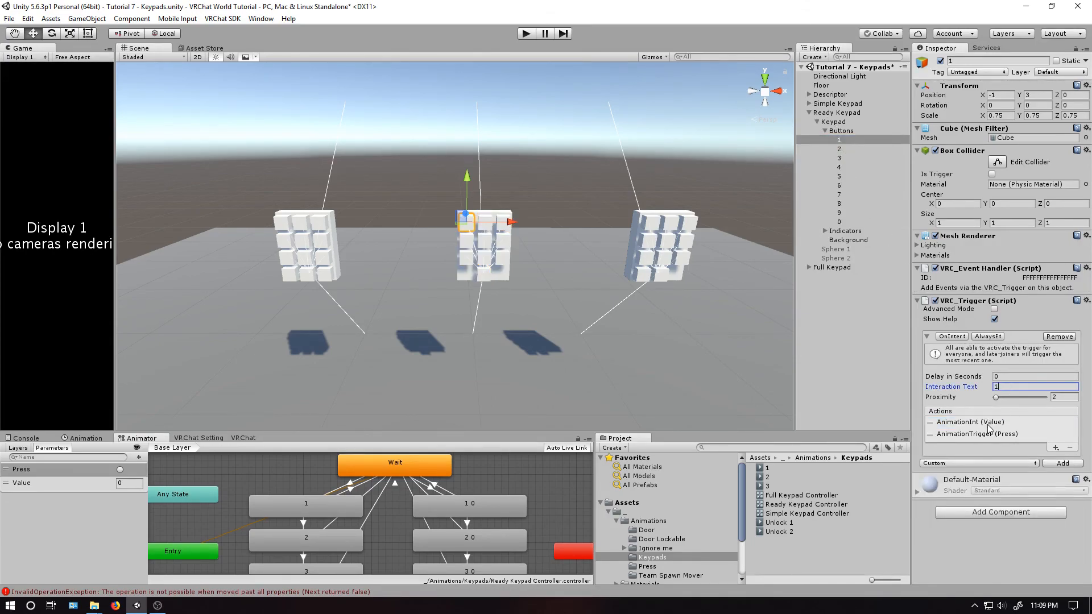
click(870, 165)
click(857, 177)
click(1005, 422)
click(856, 186)
click(1017, 423)
- Set the Interaction Text and AnimationInt Value of Ready Keypad buttons 7, 8, 9 and 0 to each button's own digit
click(856, 195)
click(1007, 422)
text(7)
click(855, 205)
click(1006, 423)
click(1007, 505)
text(8)
click(856, 213)
click(1006, 422)
click(856, 223)
click(1002, 389)
text(0)
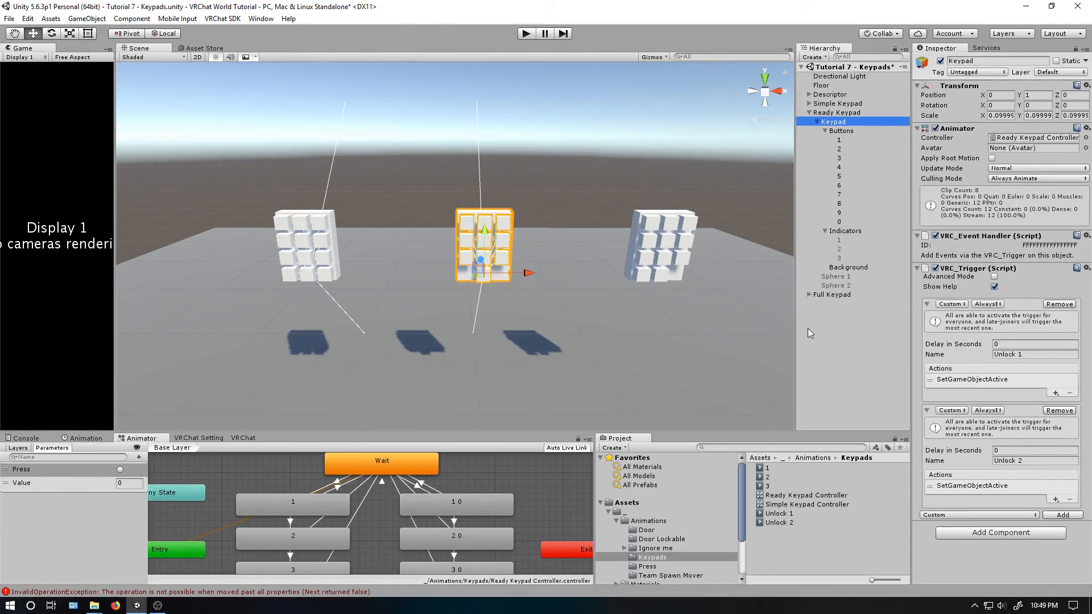
- Copy the VRC_Trigger component from the Ready Keypad's Keypad and paste it as new onto the Full Keypad's Keypad
right_click(981, 268)
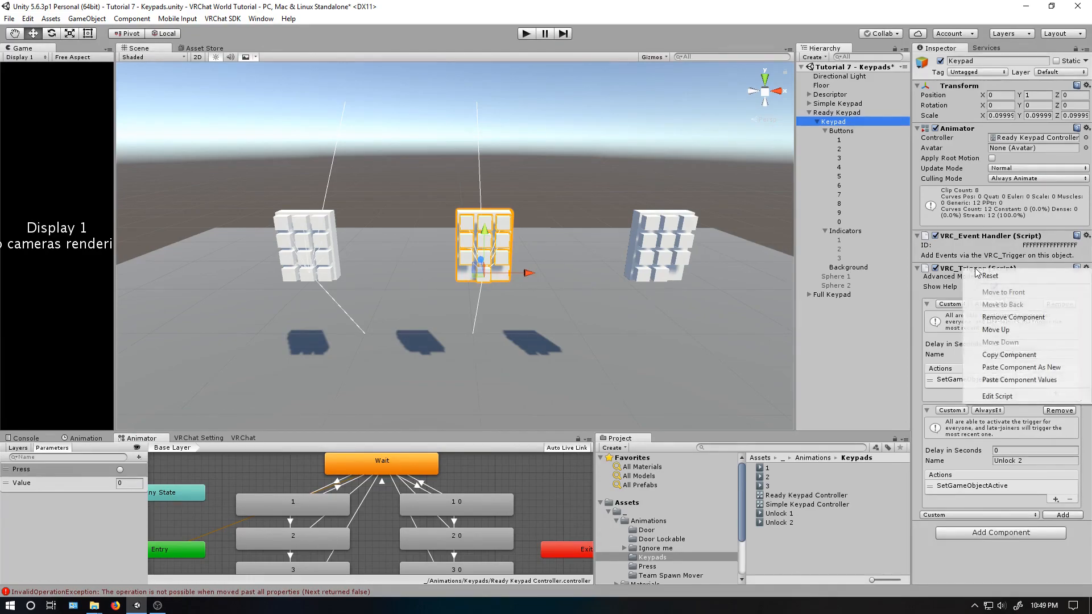
click(990, 356)
click(809, 295)
click(833, 303)
right_click(954, 90)
click(993, 148)
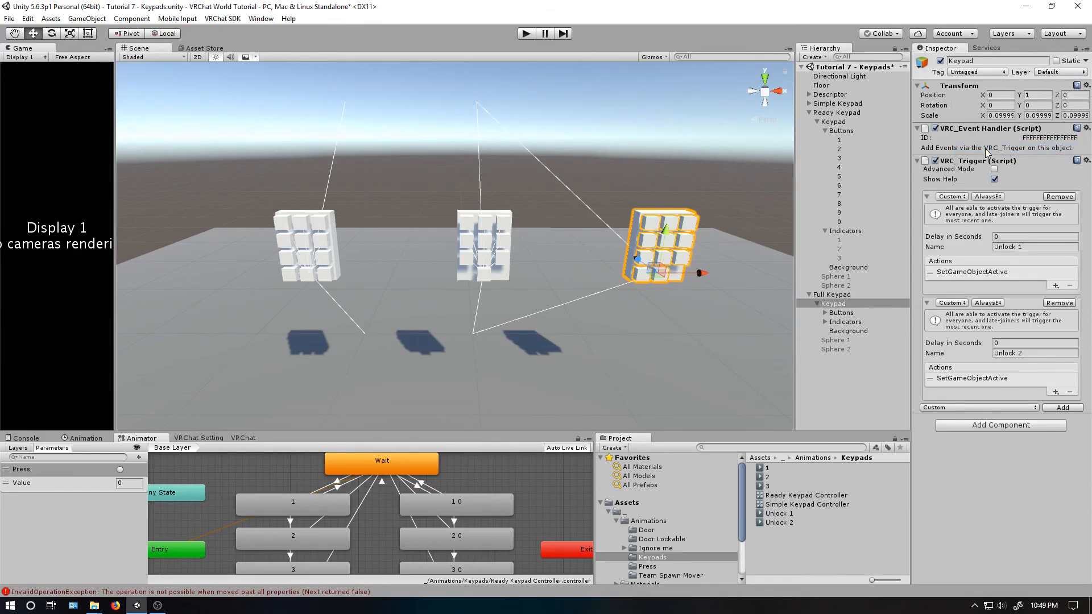
- Replace the receivers of the pasted Unlock 1 and Unlock 2 triggers with the Full Keypad's own Sphere 1 and Sphere 2
click(971, 272)
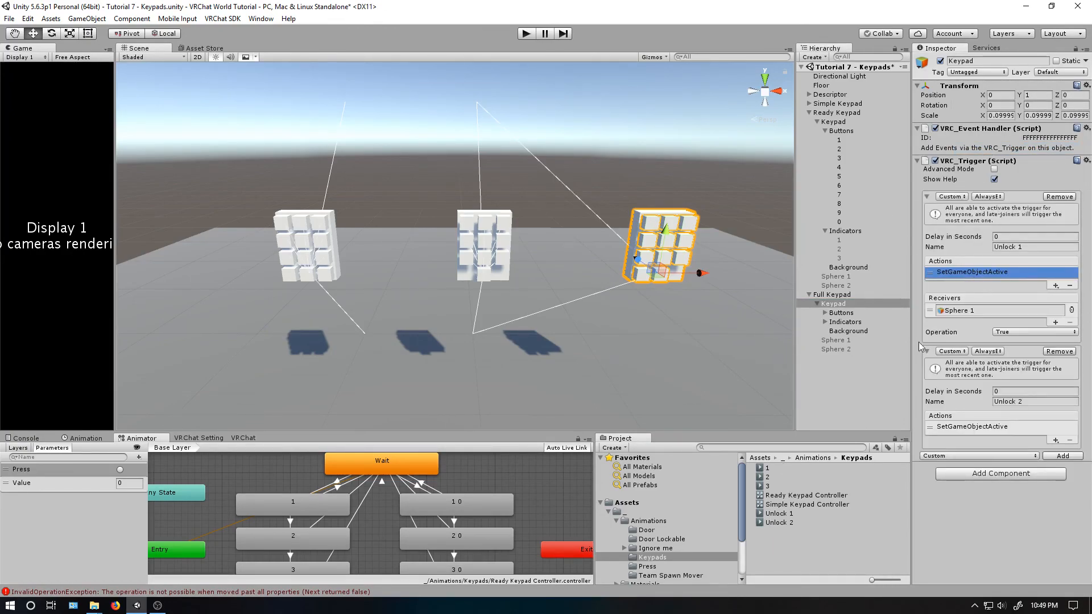
drag(836, 341, 967, 311)
click(967, 427)
drag(848, 349, 996, 465)
- Duplicate the Ready Keypad Controller and rename the copy Full Keypad Controller
click(789, 497)
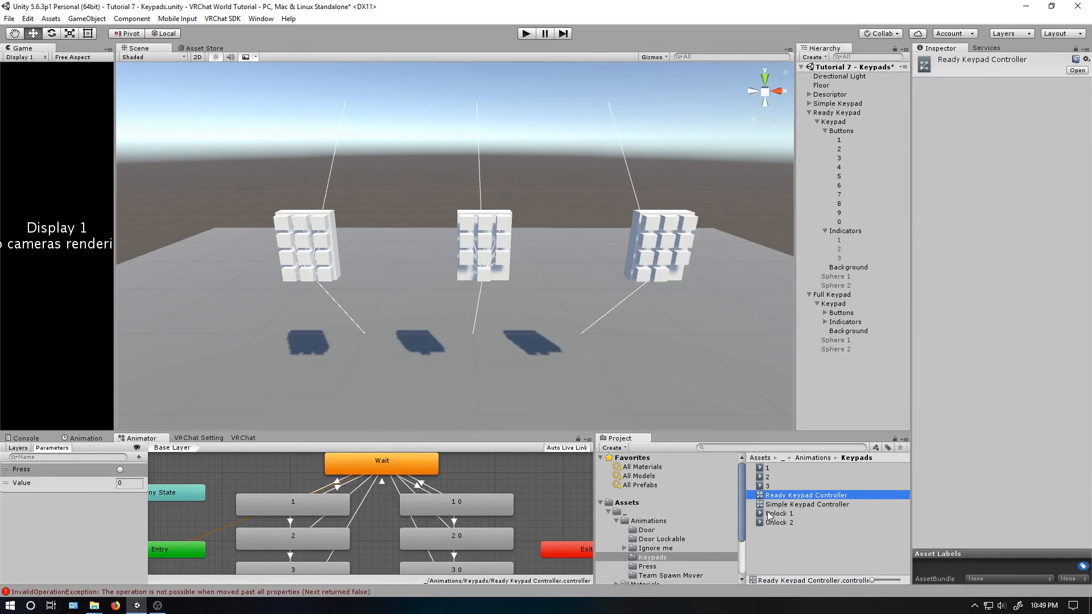
key(ctrl+d)
click(777, 513)
click(777, 506)
click(776, 508)
double_click(776, 505)
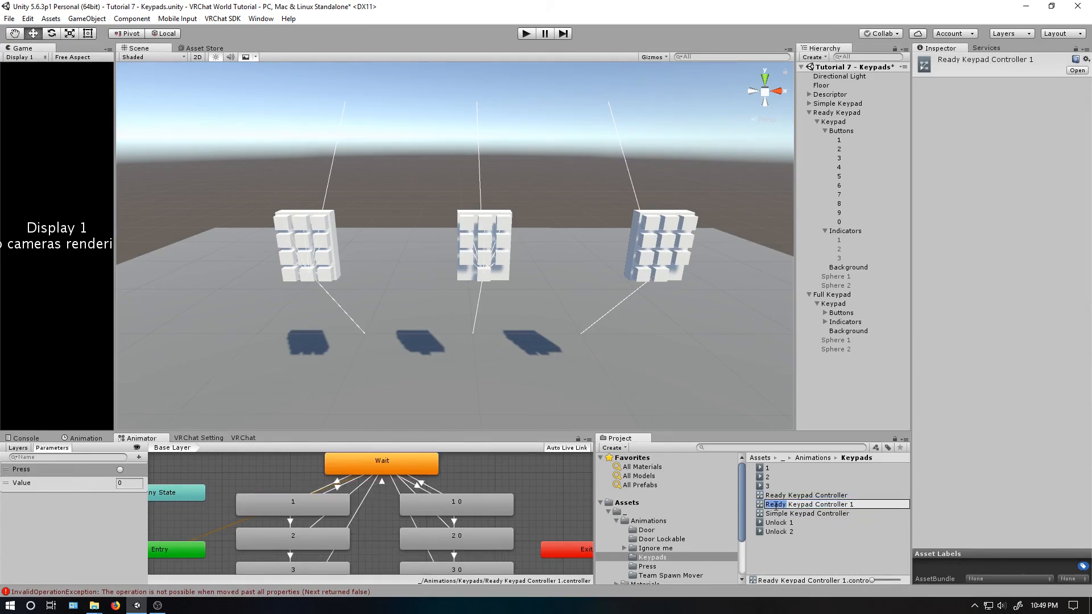
text(Full)
key(Return)
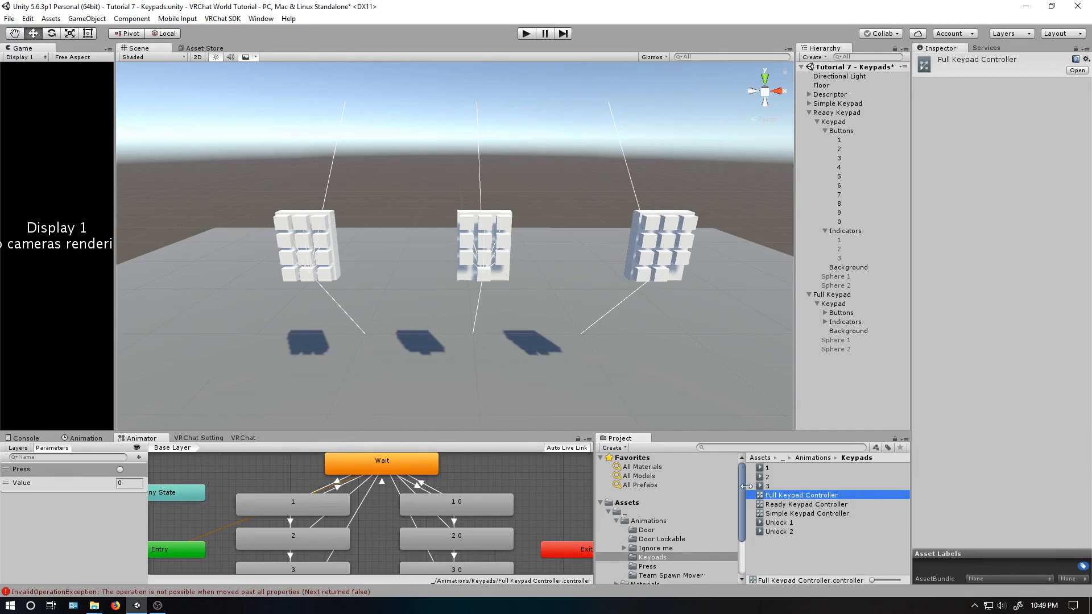
- Assign the Full Keypad Controller to the Full Keypad's Keypad and move its Animator component above the VRC_Event Handler
drag(794, 497, 836, 306)
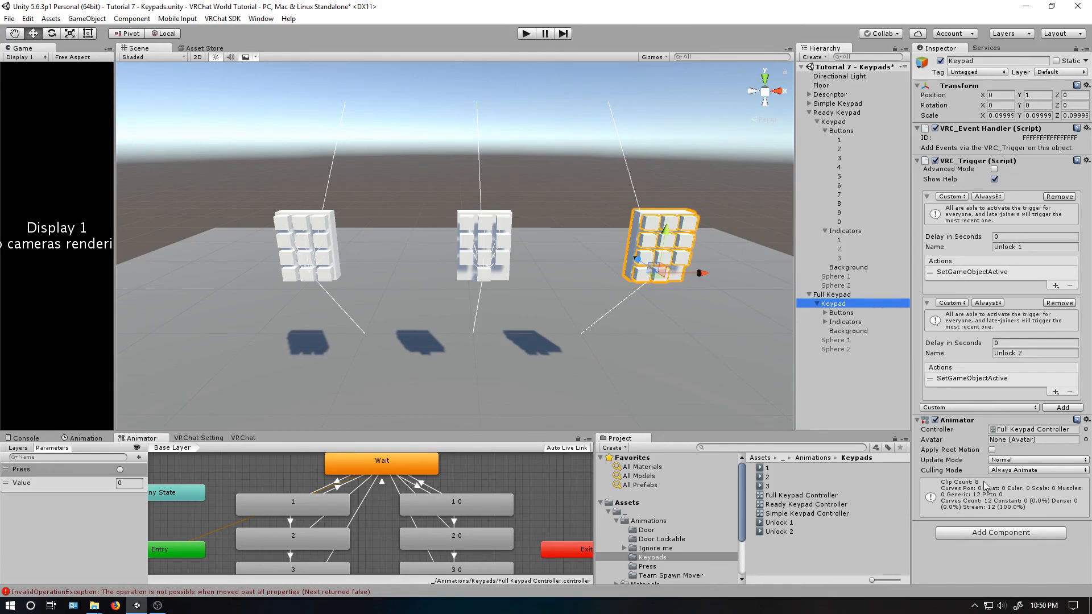
drag(965, 421, 965, 131)
click(809, 111)
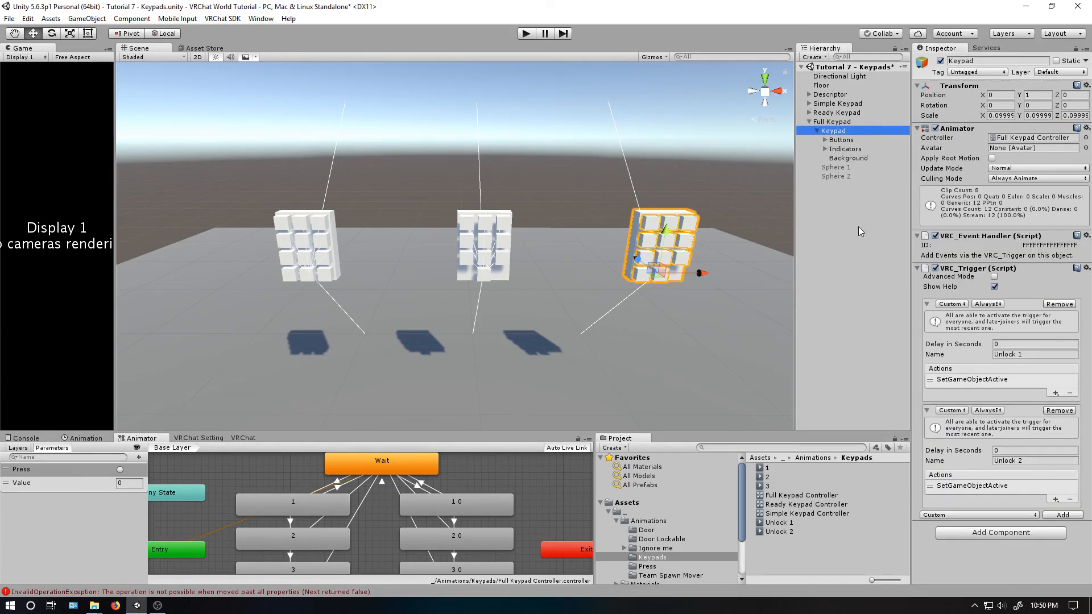
- Enlarge the Animator graph, place the Exit node beside Entry, and shift all code and Unlock states right to free a column
drag(456, 428, 489, 177)
middle_drag(487, 285, 459, 383)
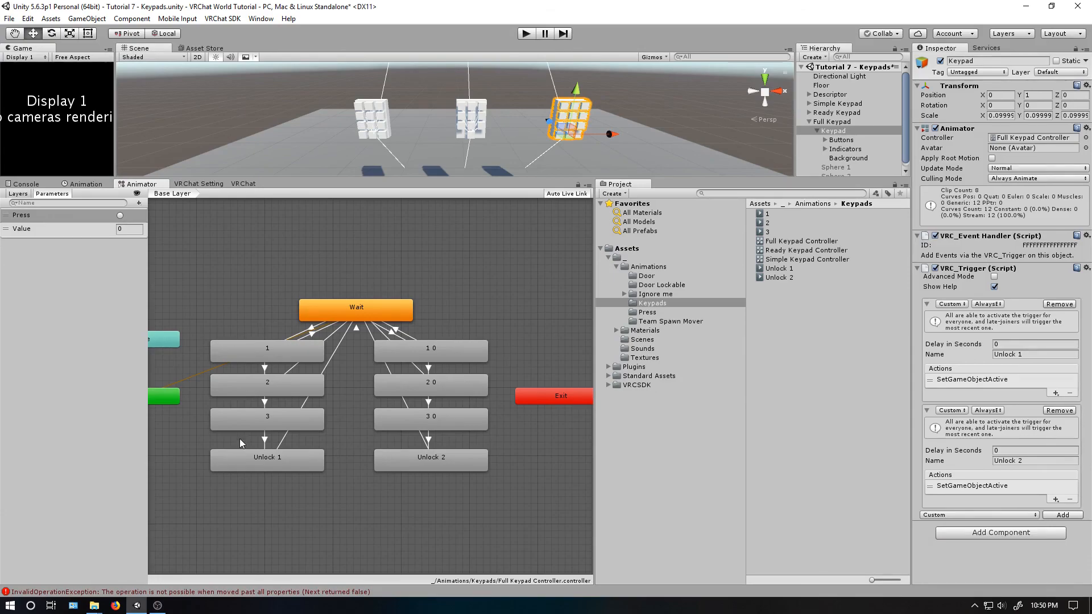
click(368, 302)
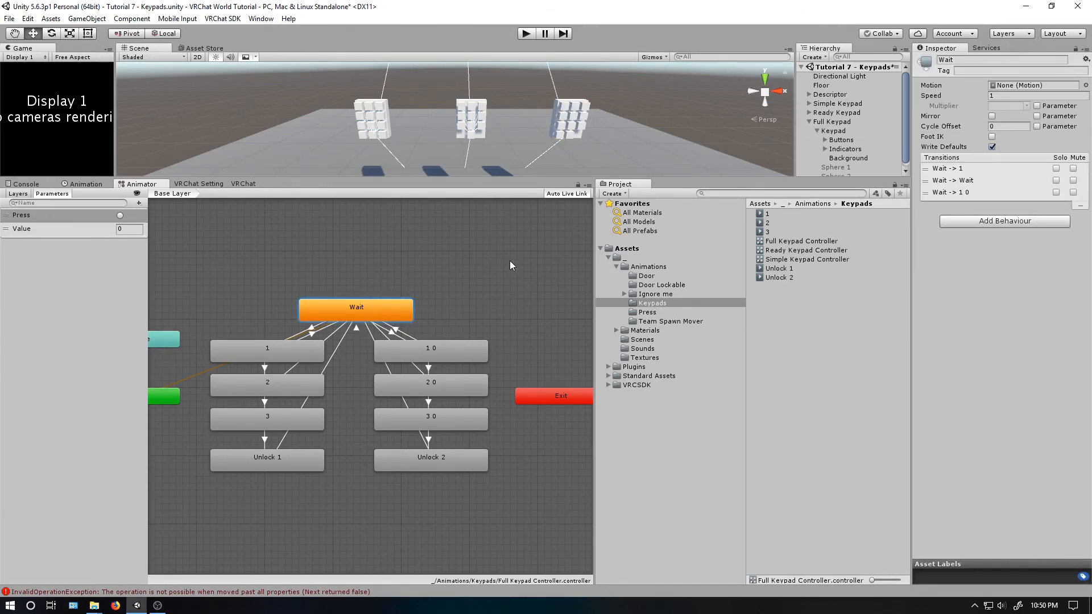
drag(530, 397, 98, 367)
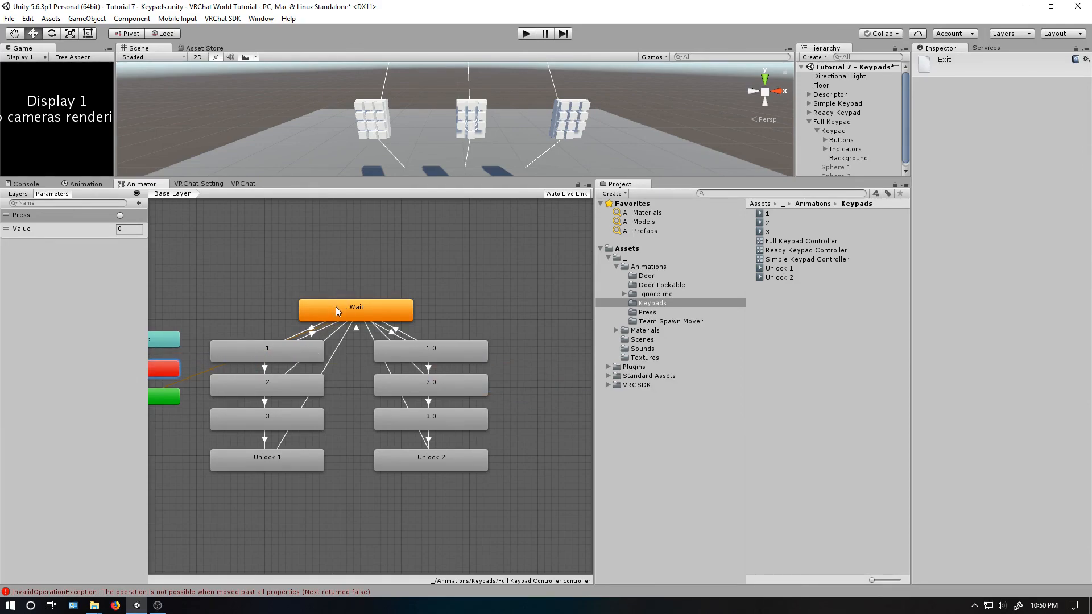
drag(522, 491, 208, 339)
drag(267, 360, 373, 352)
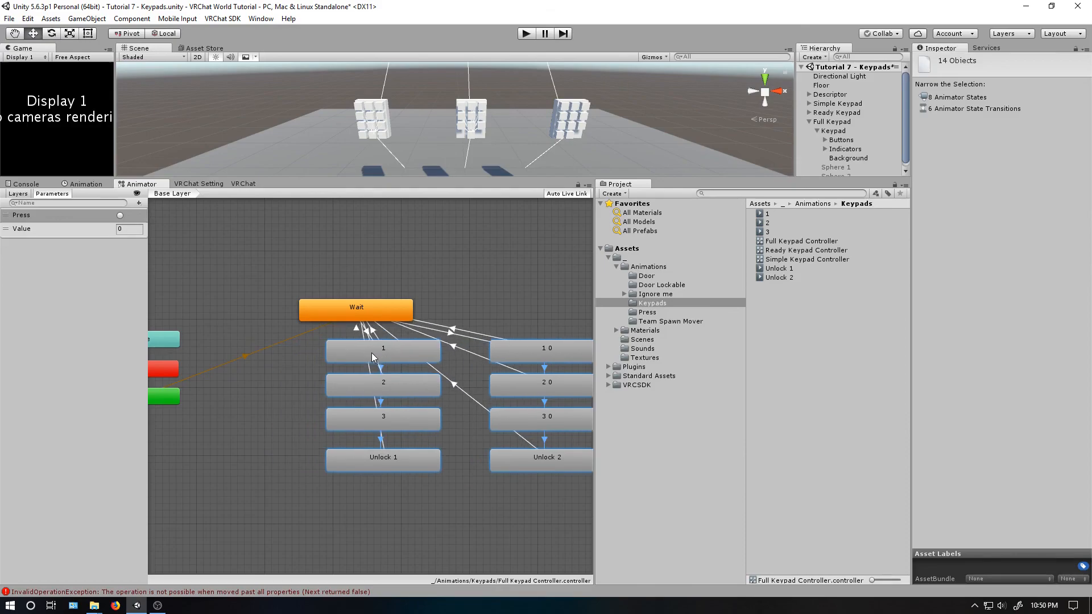
click(299, 449)
- Duplicate the states 1, 2 and 3 and place the copies in a column beside the originals, near the Entry node
drag(298, 346, 341, 419)
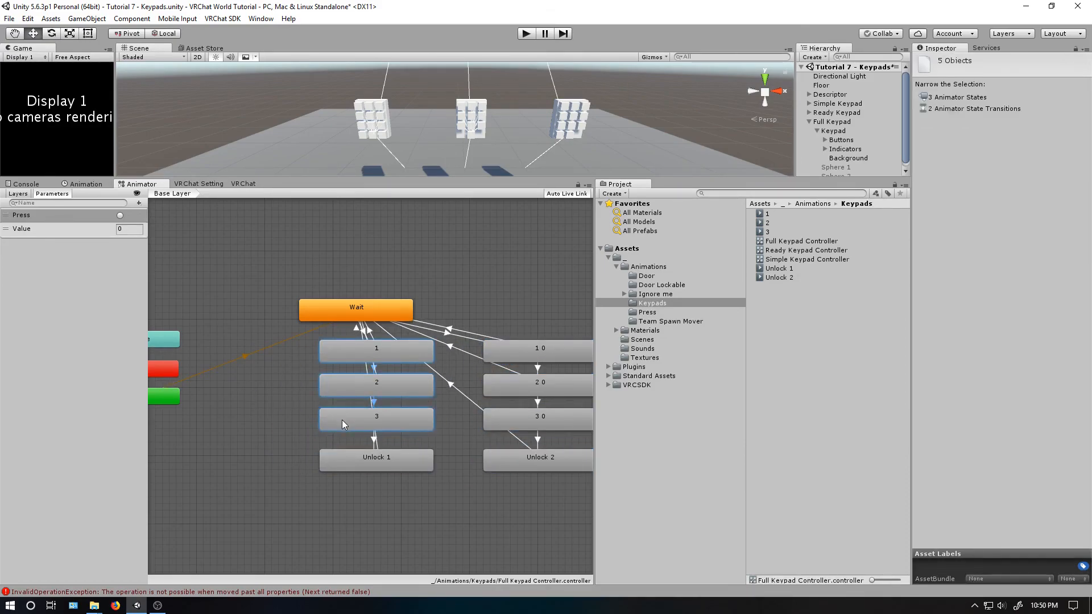
key(ctrl+d)
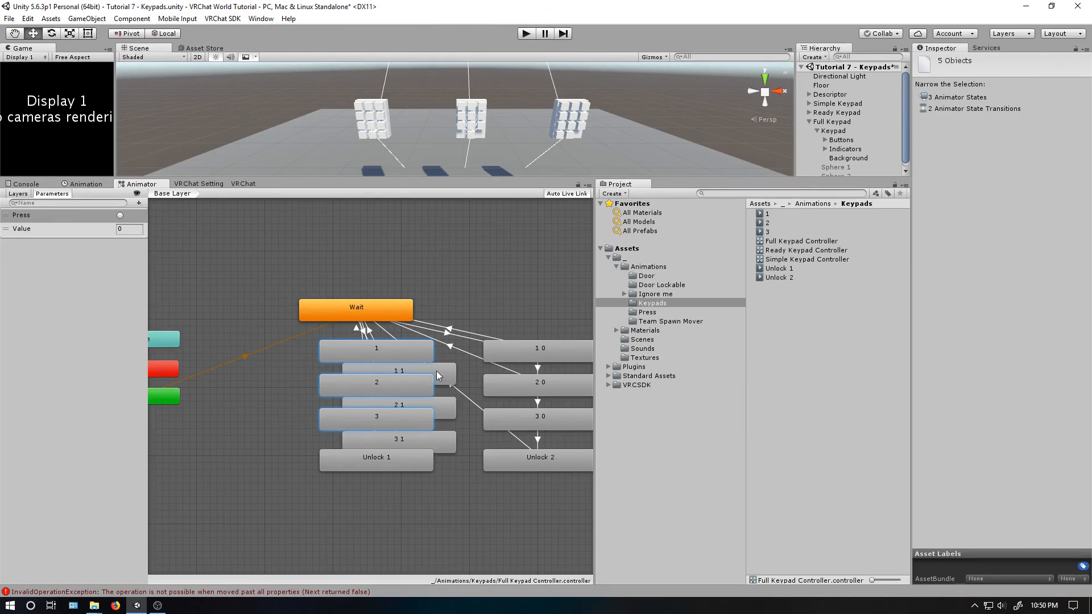
click(448, 373)
shift+click(450, 407)
shift+click(451, 436)
drag(442, 376, 288, 357)
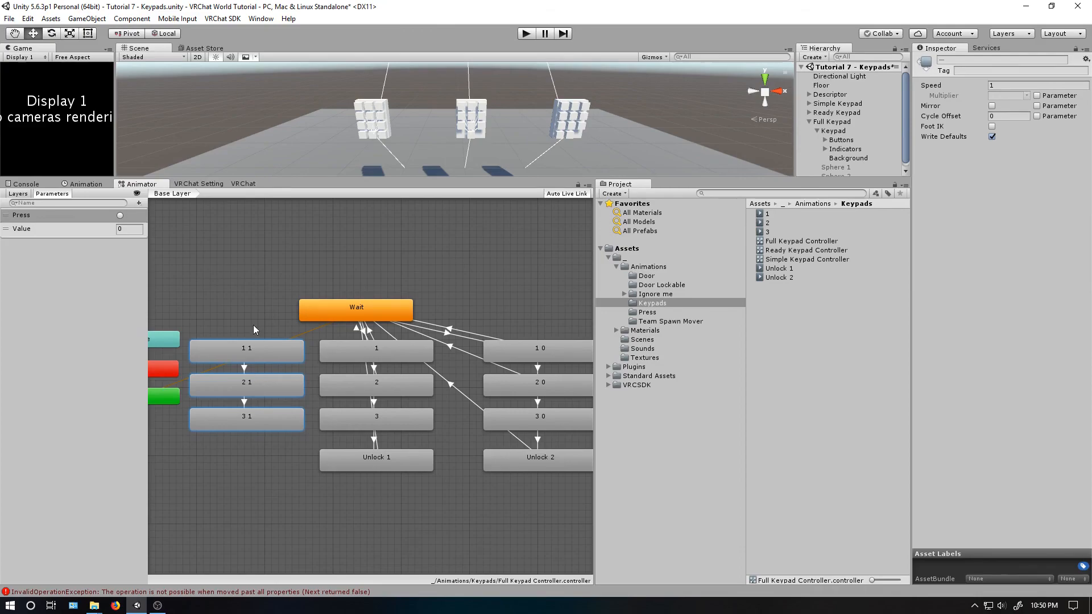
- Rename the three duplicated states Bad 1, Bad 2 and Bad 3
click(255, 348)
click(956, 60)
text(B)
key(Return)
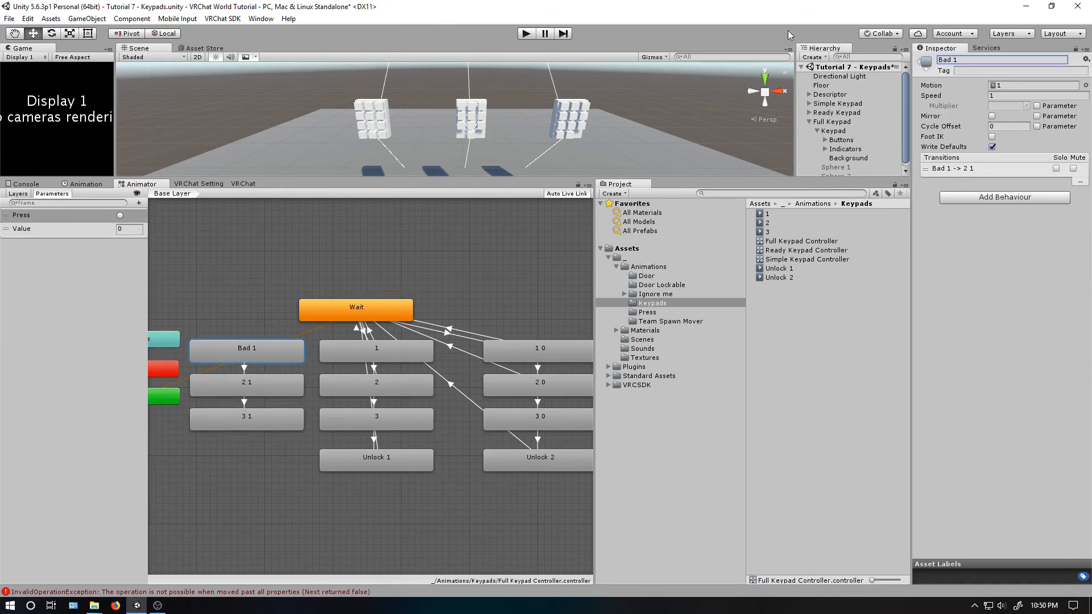
click(246, 390)
click(949, 61)
text(Bad 2)
key(Return)
click(293, 420)
click(970, 61)
text(Bad 3)
key(Return)
- Delete the Wait self-transition and the transitions from the code states 1 0, 2 0, 1 and 2 back to Wait
click(356, 330)
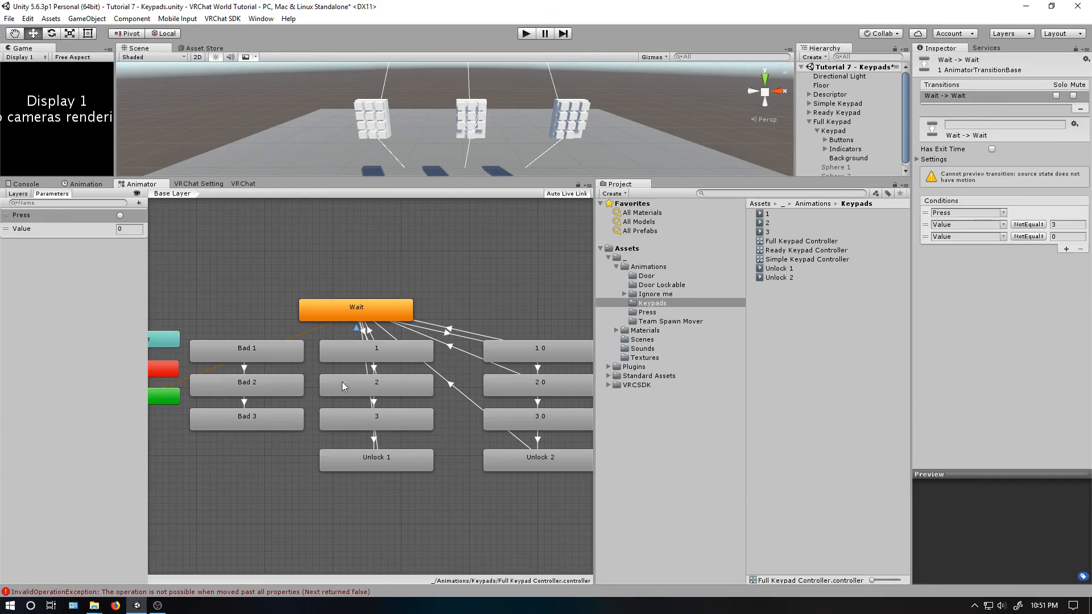
click(449, 330)
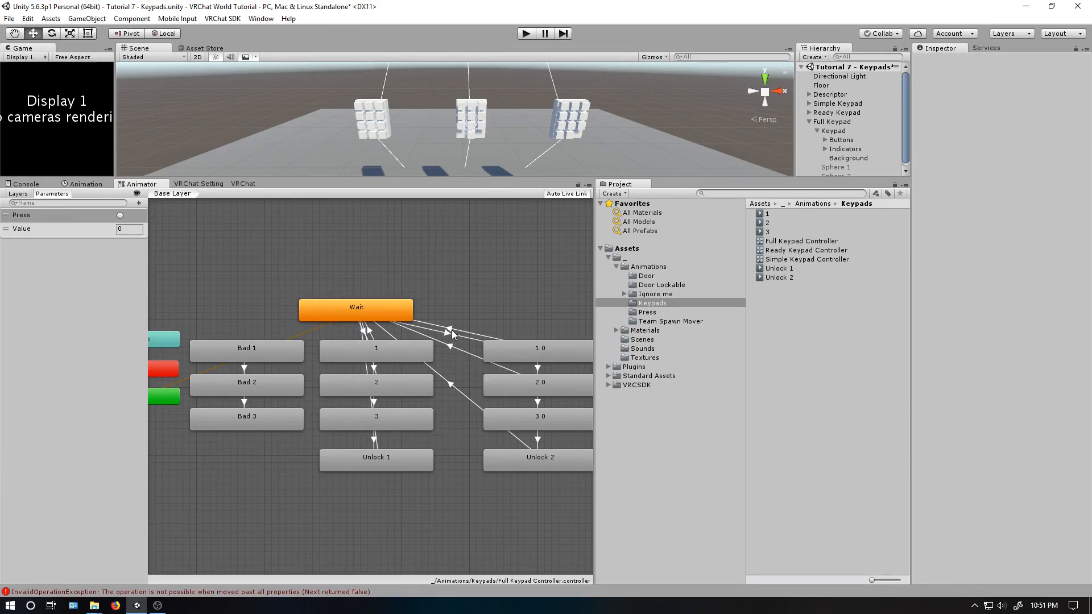
key(Delete)
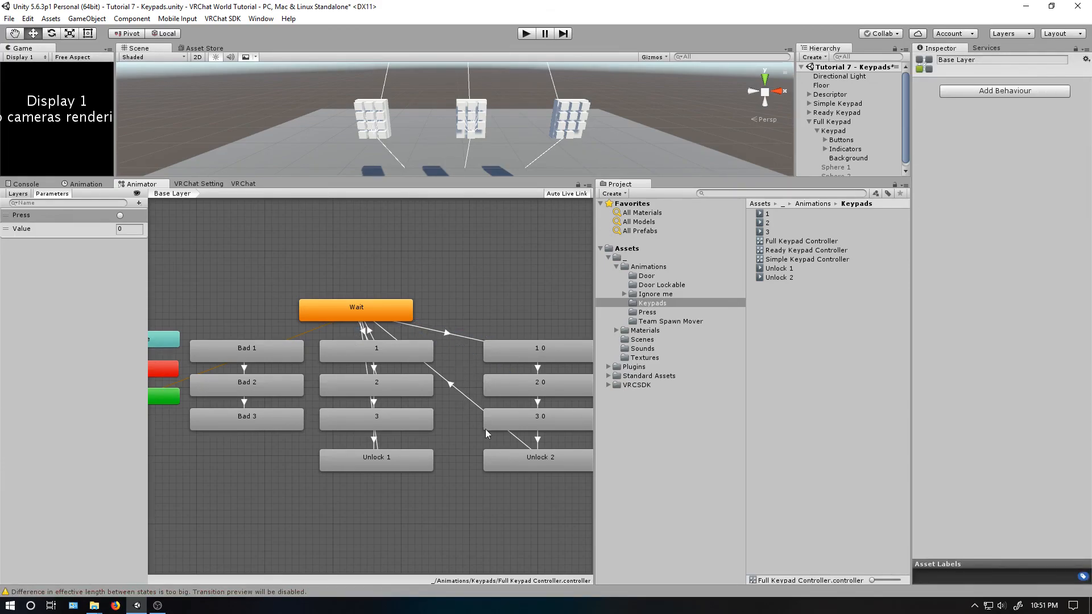
click(365, 365)
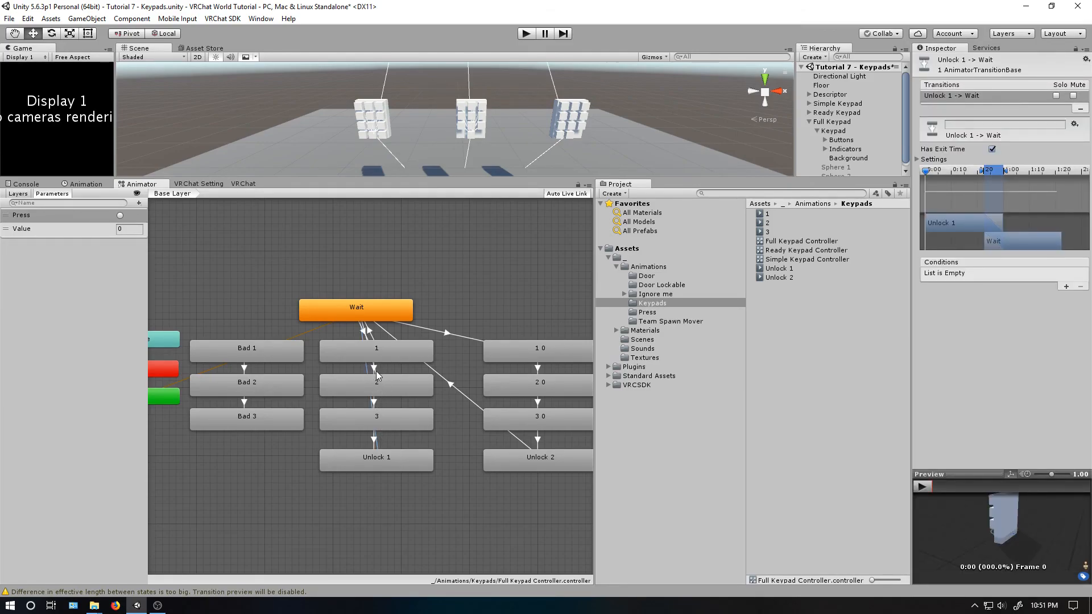
click(377, 371)
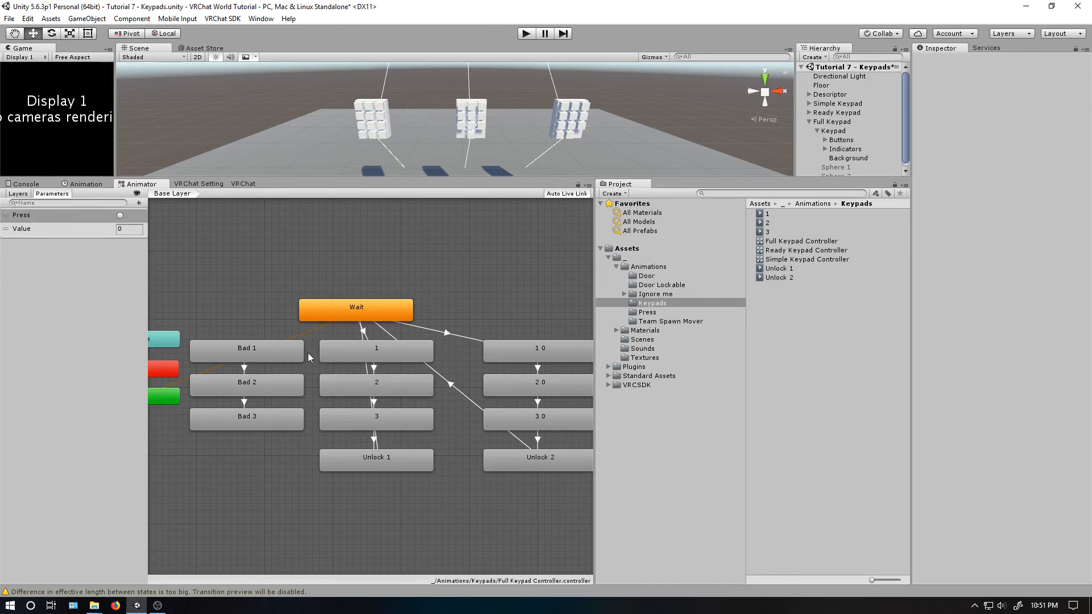
- Add a transition from Wait to Bad 1 with exit time and transition duration 0, and disable Has Exit Time
right_click(332, 317)
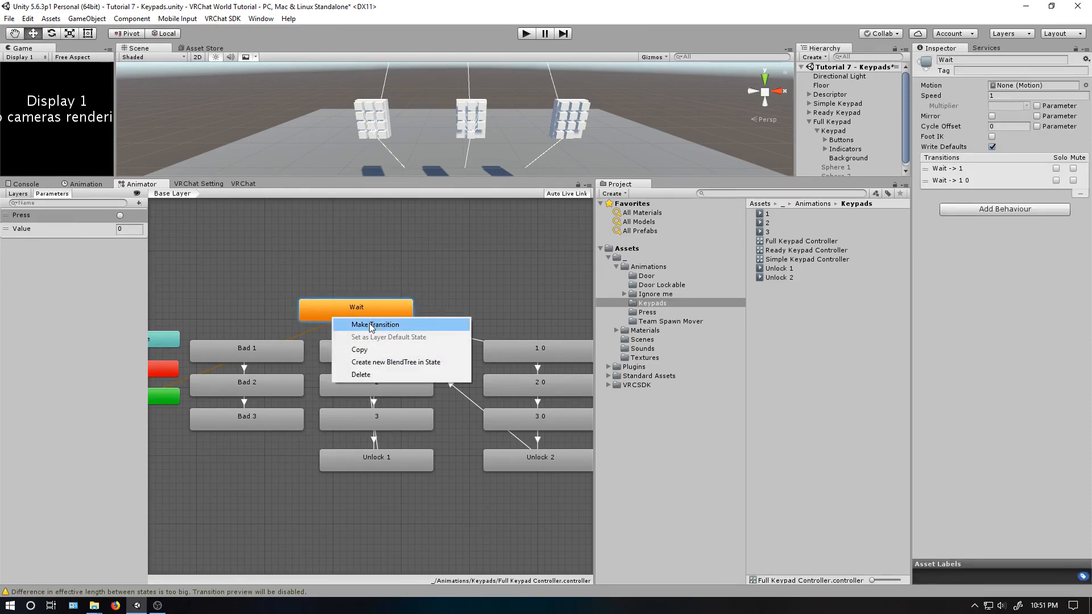
click(370, 323)
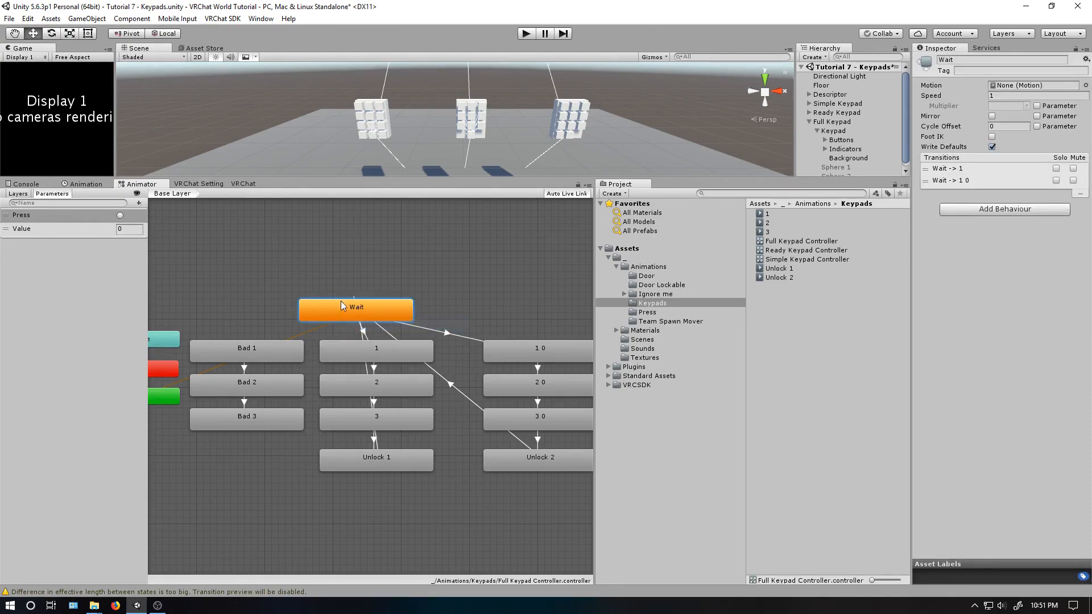
click(276, 348)
click(287, 334)
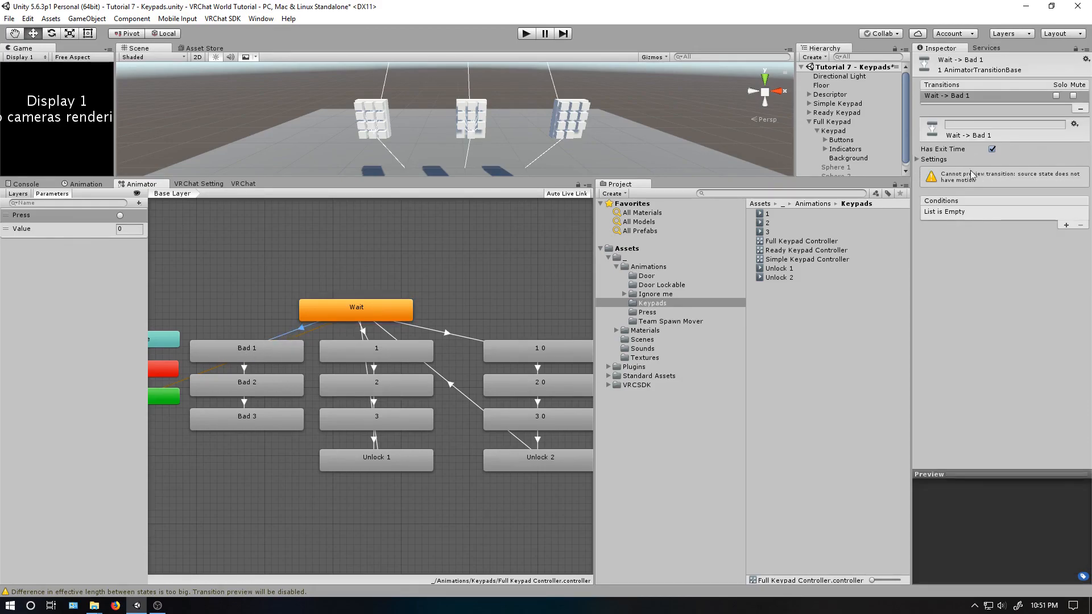
click(925, 160)
click(995, 171)
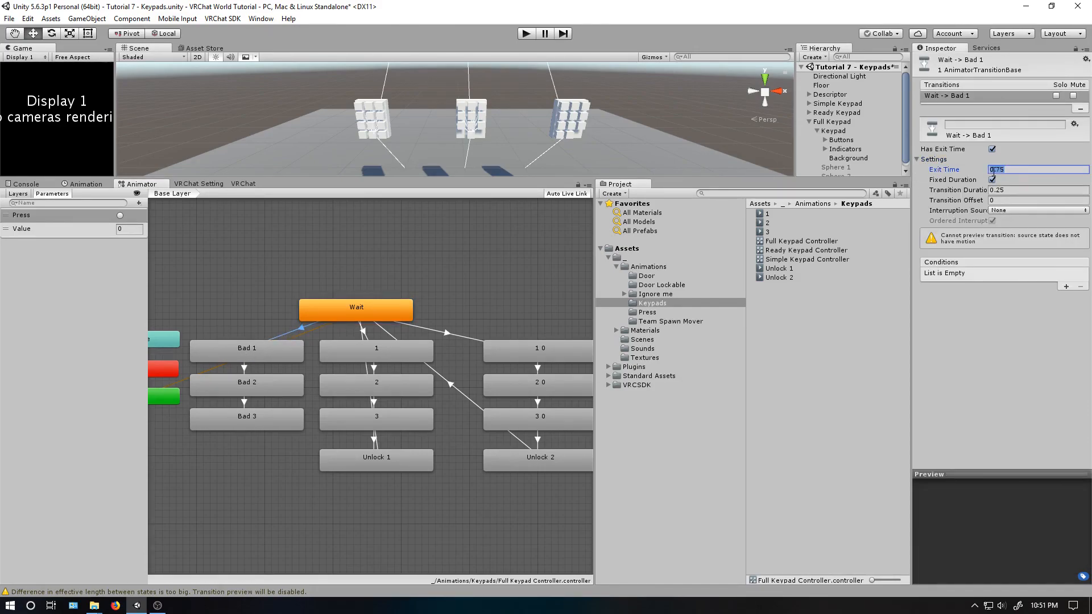
click(1012, 192)
text(0)
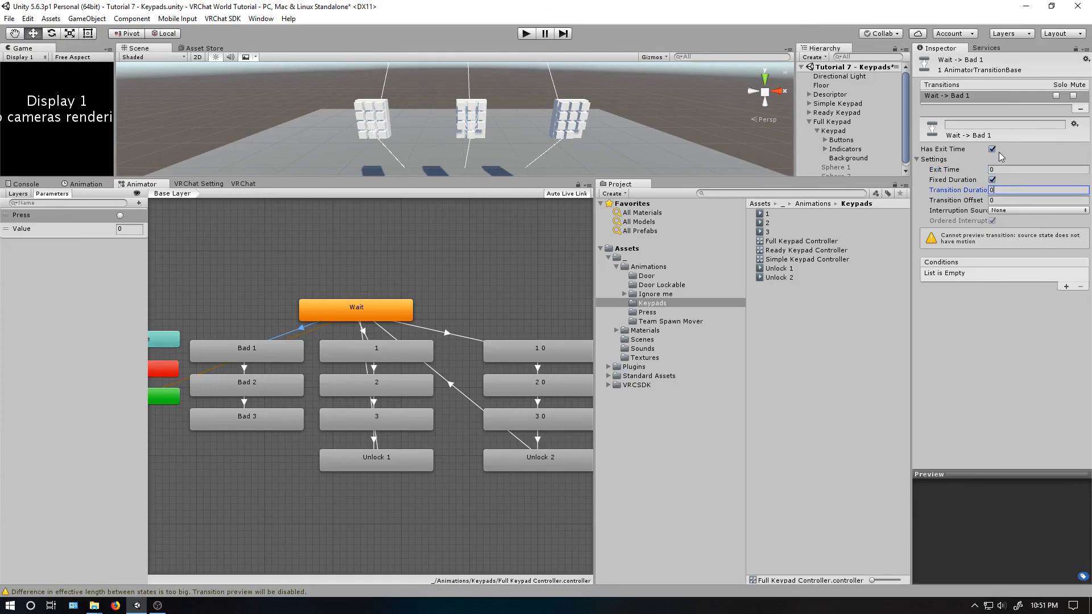
click(993, 149)
- Give the Wait to Bad 1 transition the conditions Press and Value NotEqual 0
click(1068, 286)
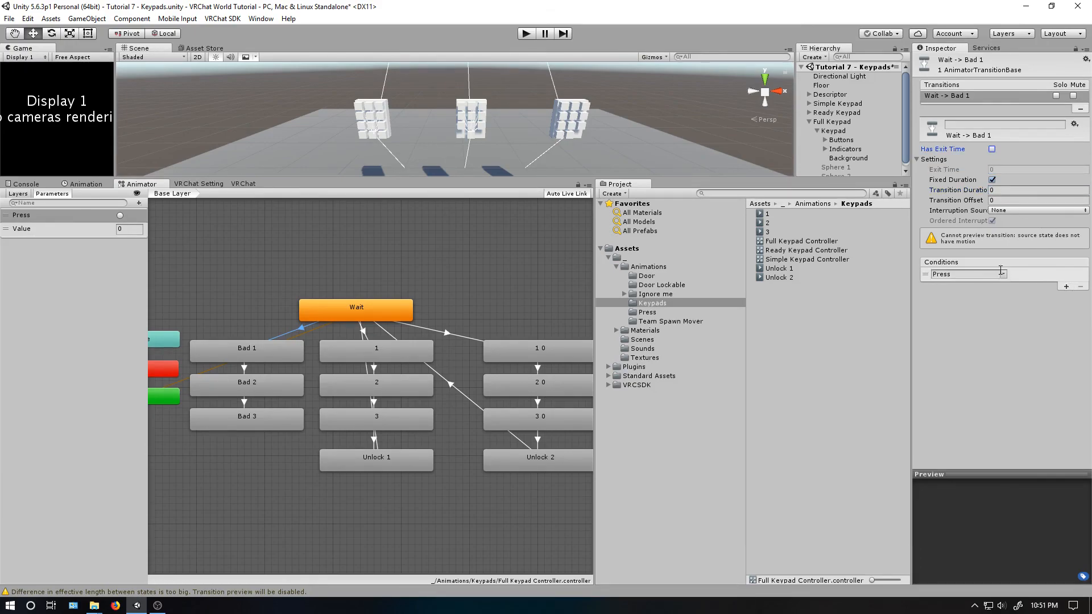
click(1067, 287)
click(1004, 286)
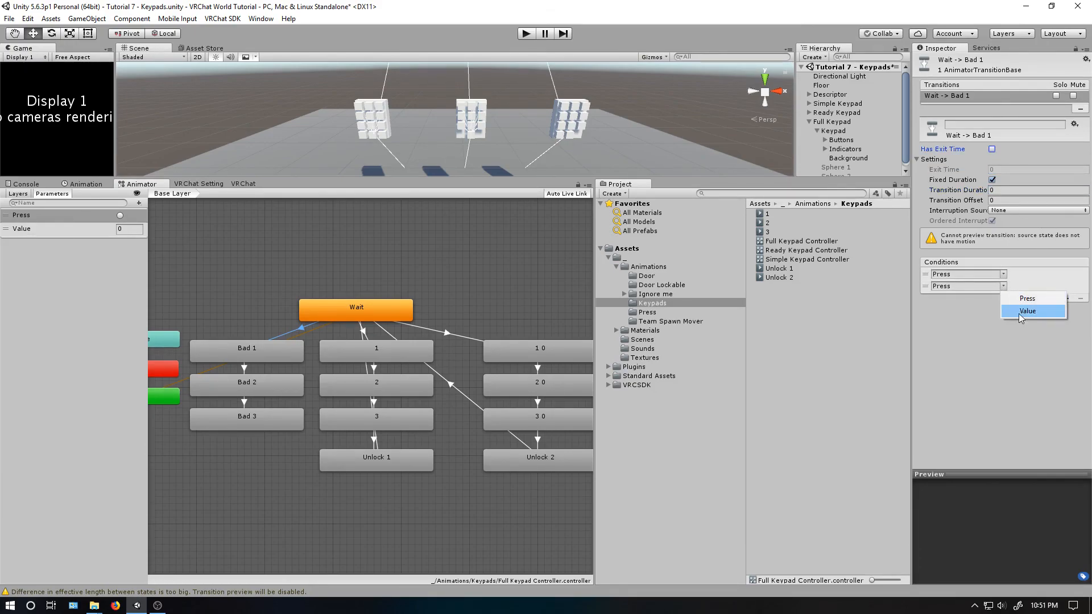
click(1022, 311)
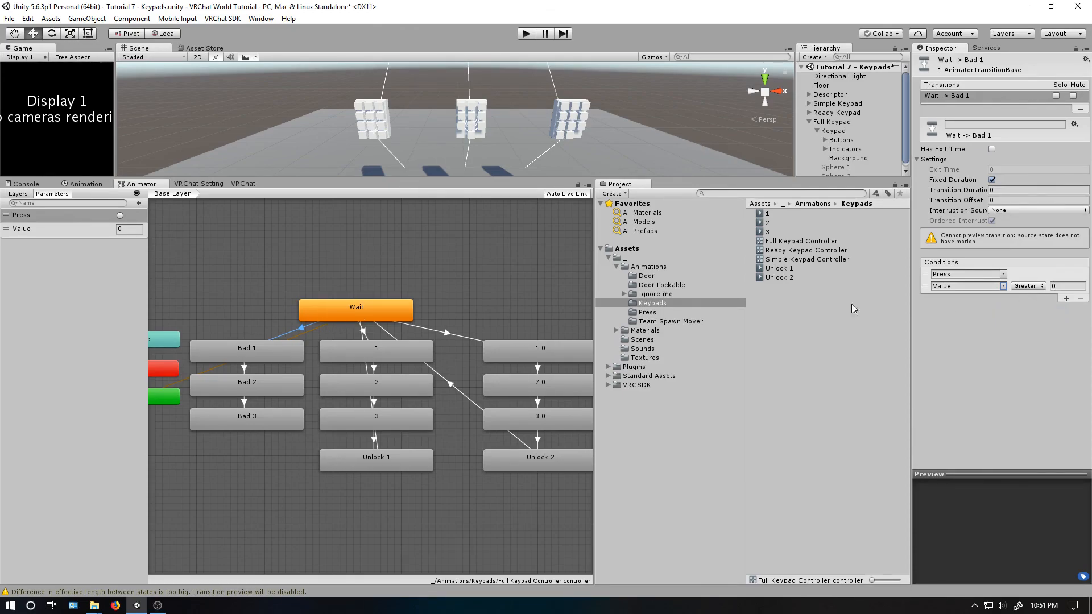
click(1031, 286)
click(1044, 336)
- Add a second Value condition, NotEqual 3, to the Wait to Bad 1 transition
click(1067, 299)
click(1004, 298)
click(1016, 324)
click(1030, 298)
click(1044, 349)
click(1057, 298)
text(3)
click(364, 330)
click(301, 332)
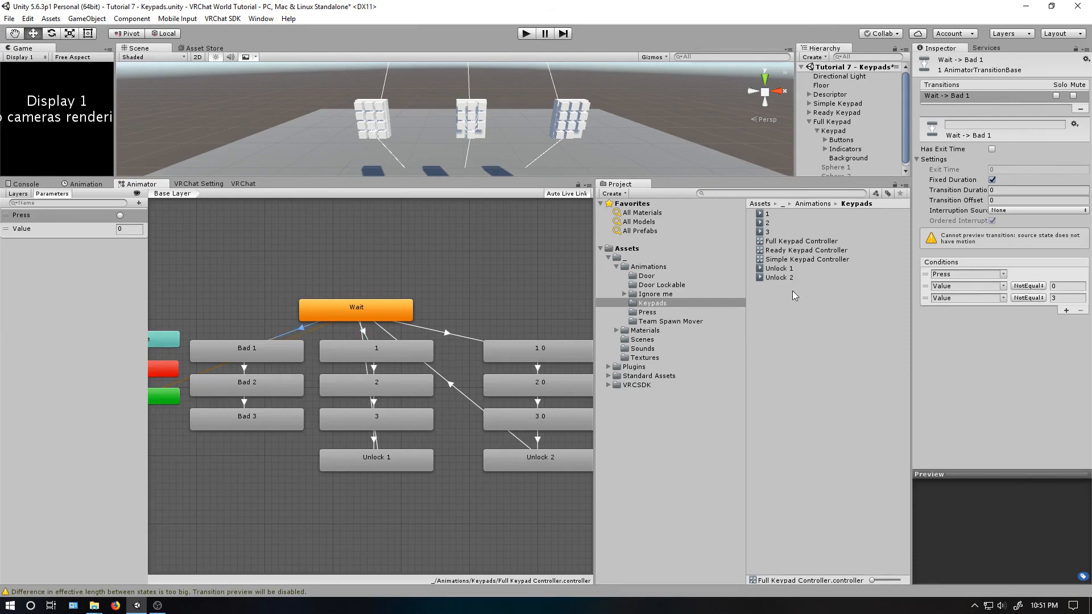
- Remove the Value condition from the Bad 1 to Bad 2 and Bad 2 to Bad 3 transitions, keeping only Press
click(244, 367)
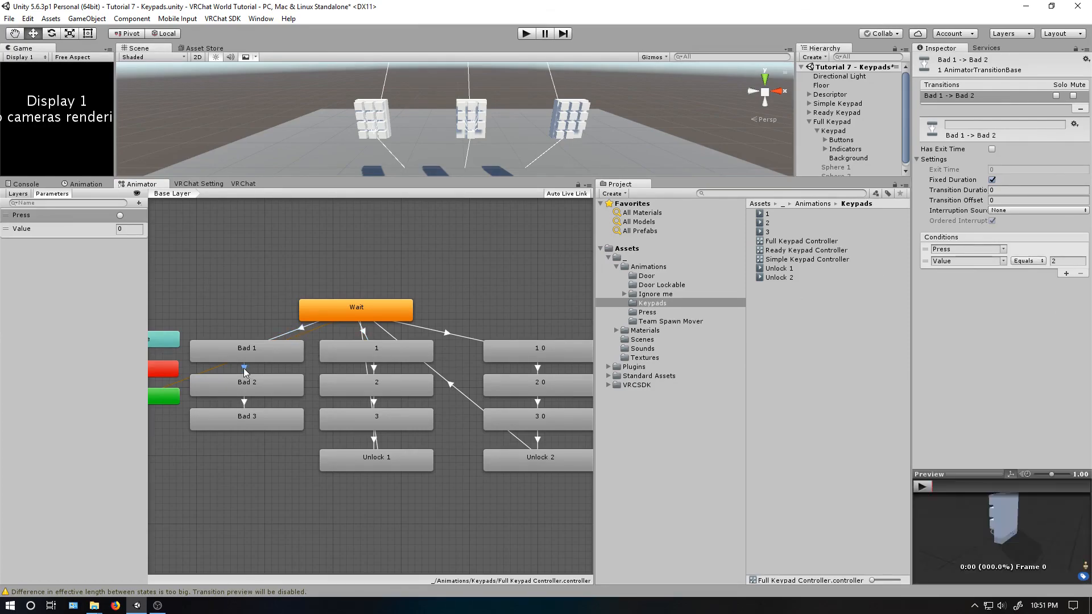
click(925, 262)
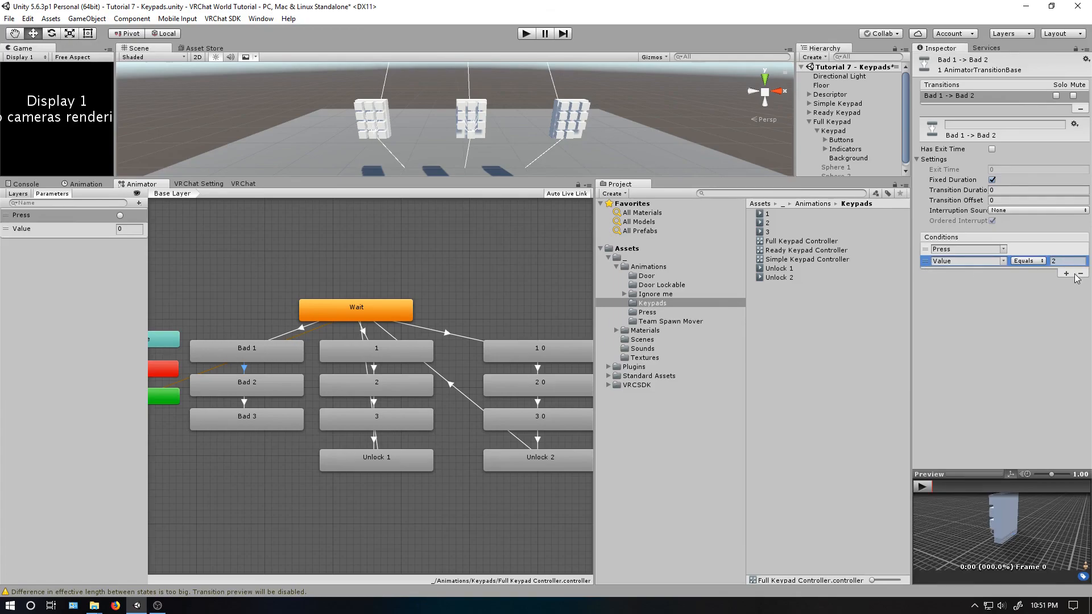
click(1080, 274)
click(243, 403)
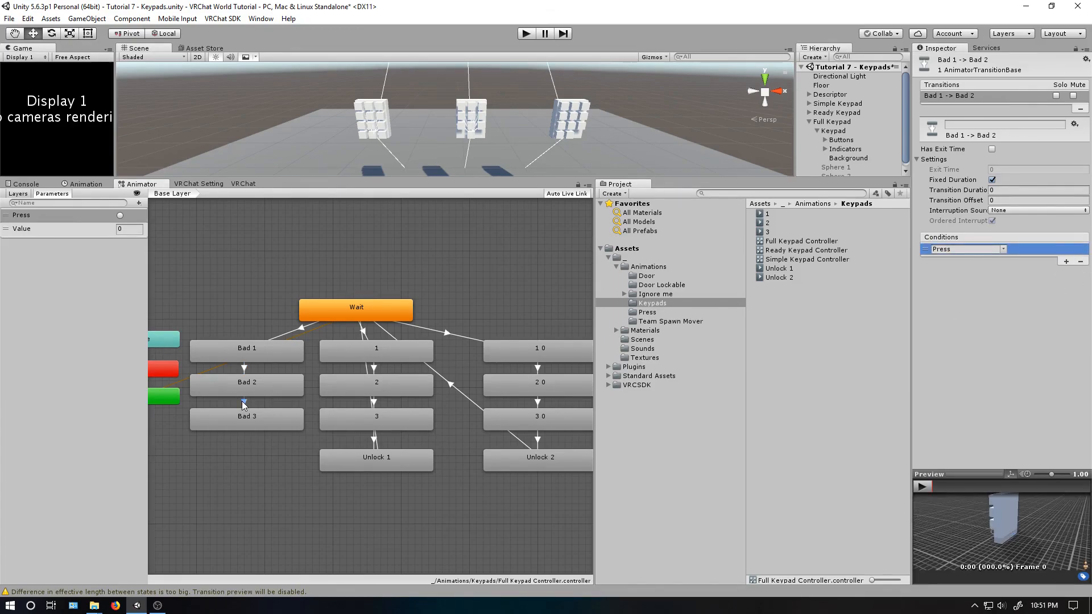
click(955, 260)
click(1079, 274)
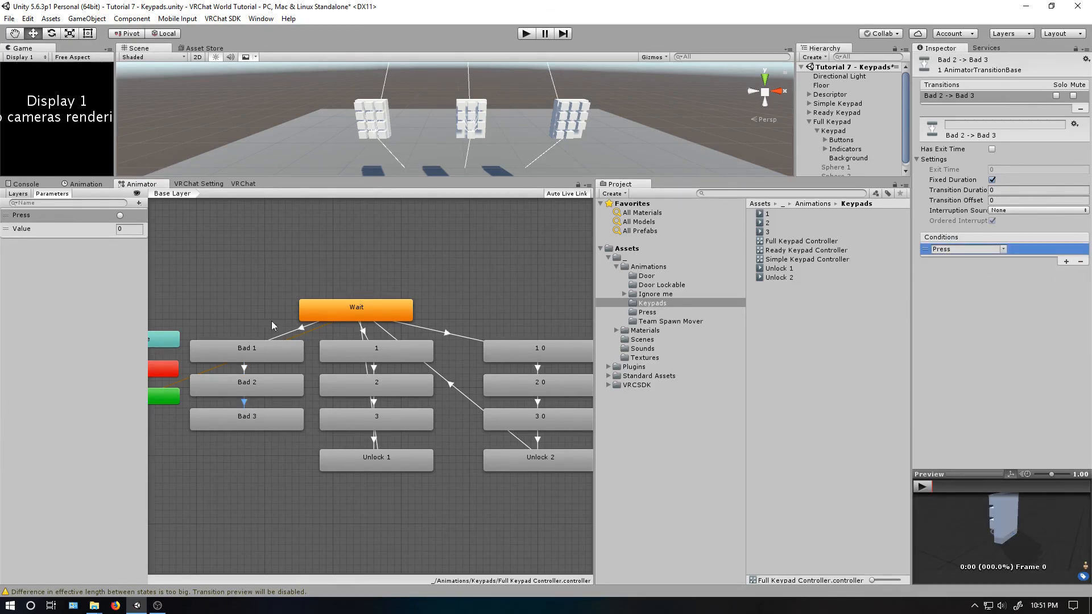
- Add a transition from Bad 3 back to Wait
right_click(268, 418)
click(292, 421)
click(346, 315)
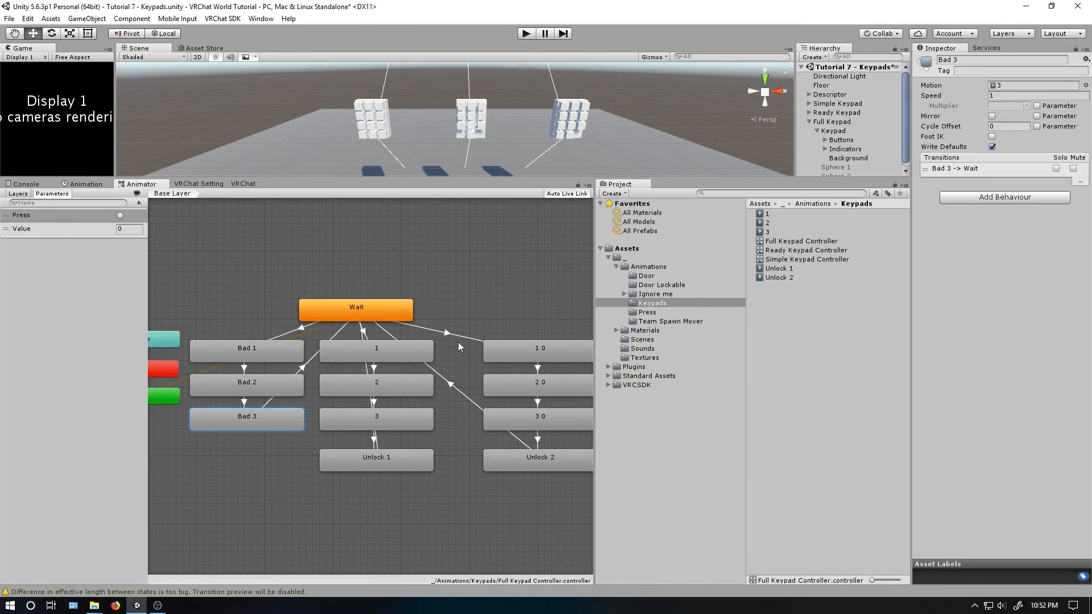
- Check the condition on the 1 to 2 transition and add a transition from state 1 to Bad 2
click(371, 350)
click(374, 368)
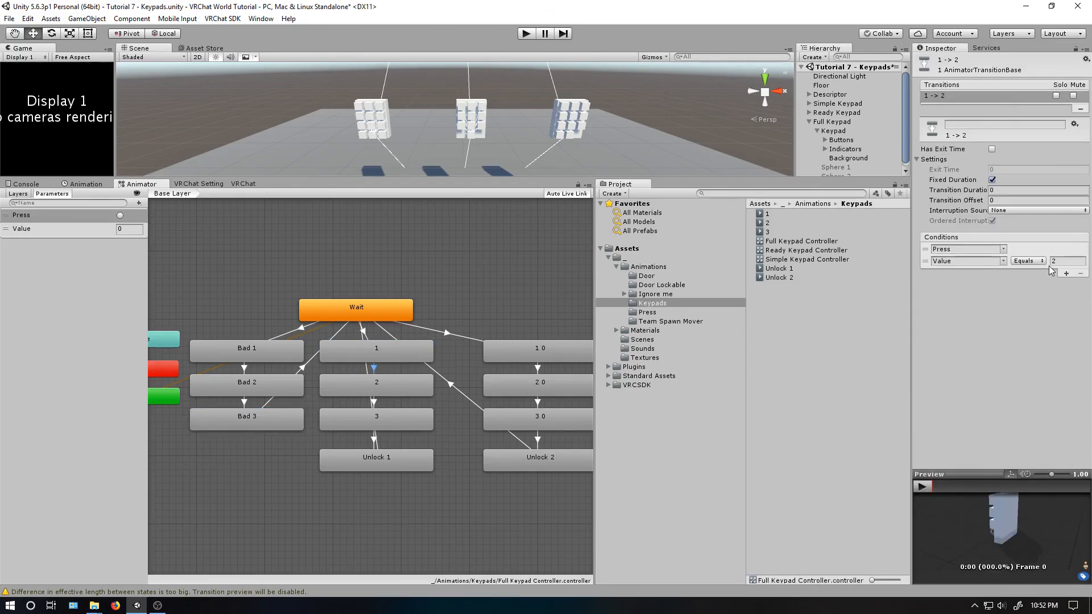
right_click(375, 356)
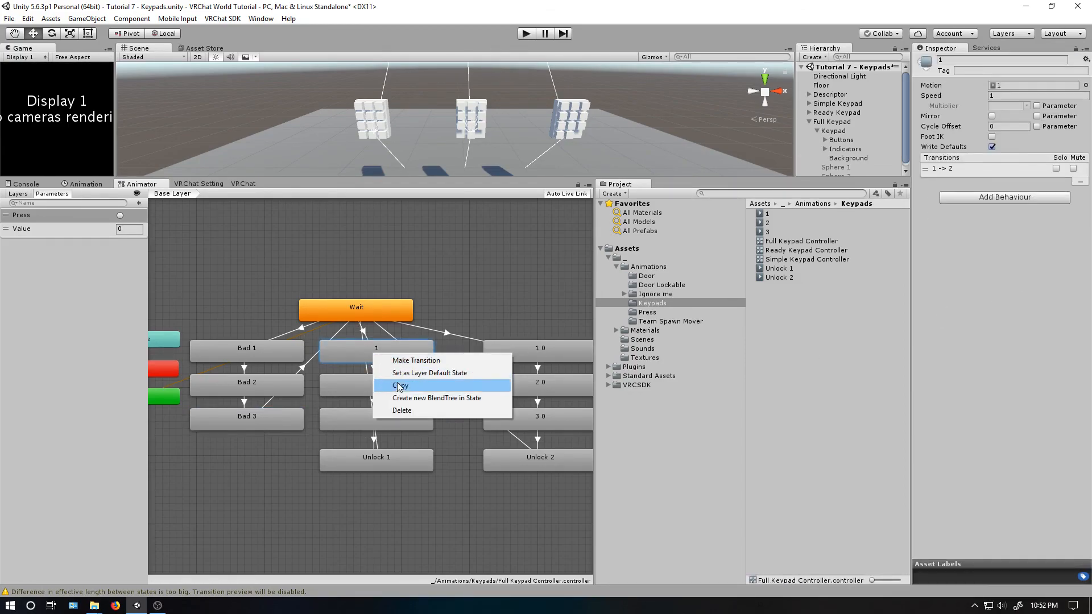
click(416, 361)
click(285, 383)
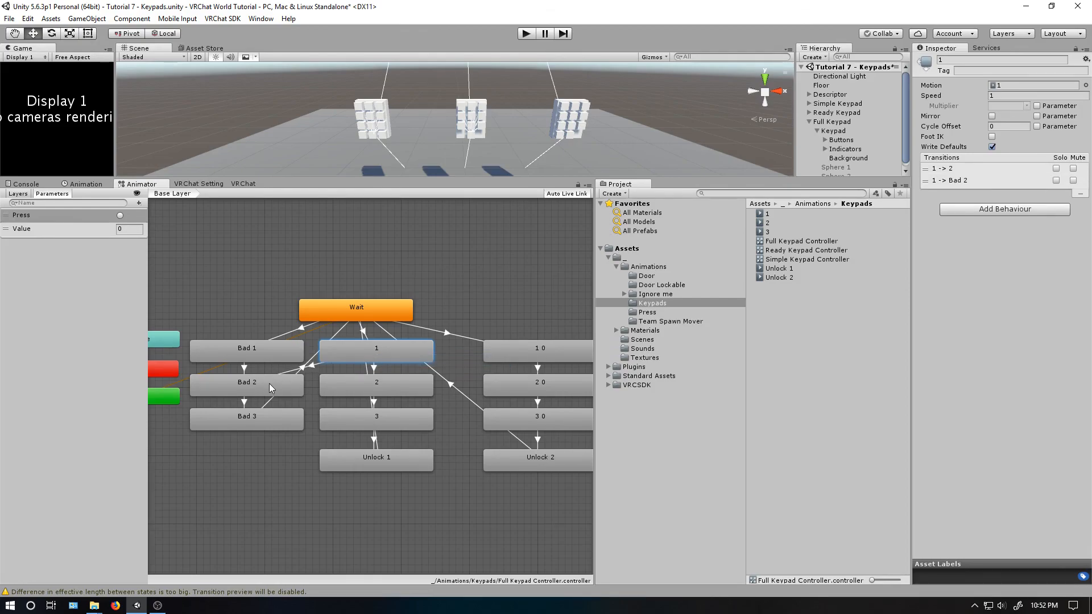
- Set the 1 to Bad 2 transition's duration and exit time to 0 and disable Has Exit Time
click(312, 365)
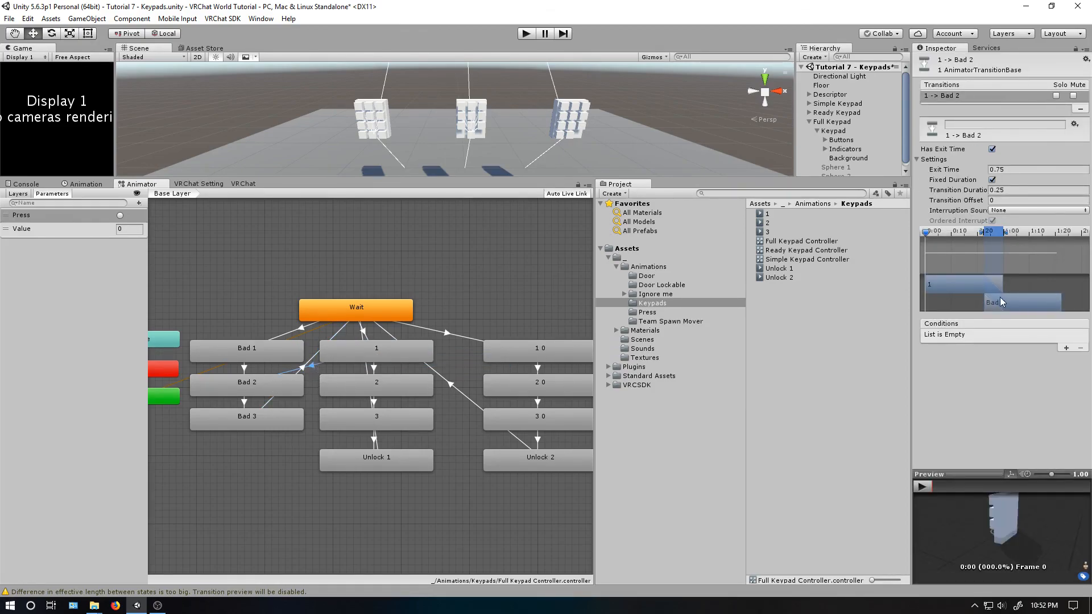
click(1005, 190)
text(0)
click(1005, 169)
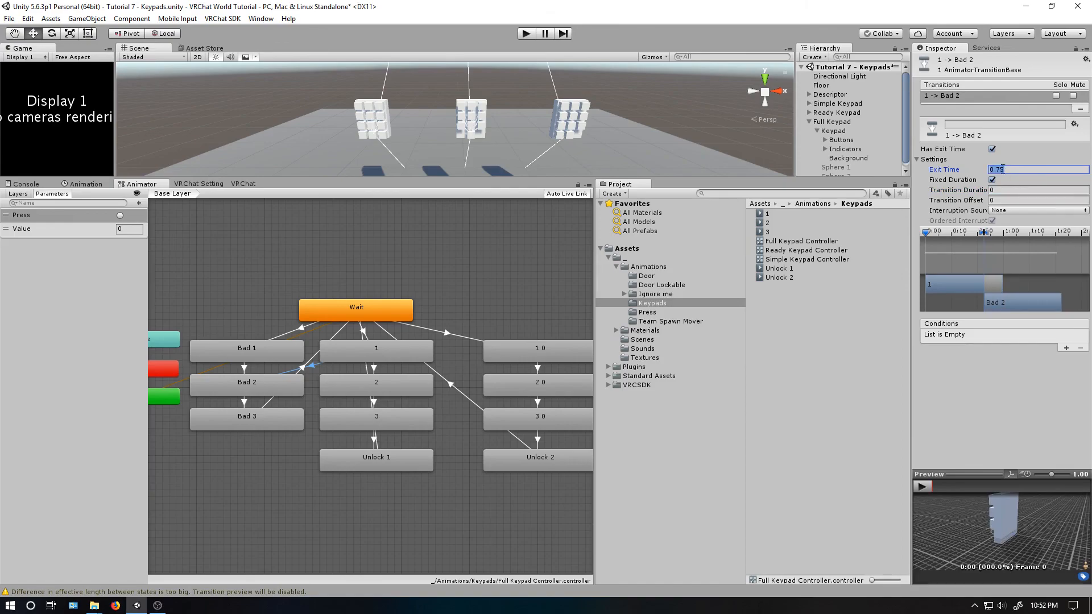
click(992, 149)
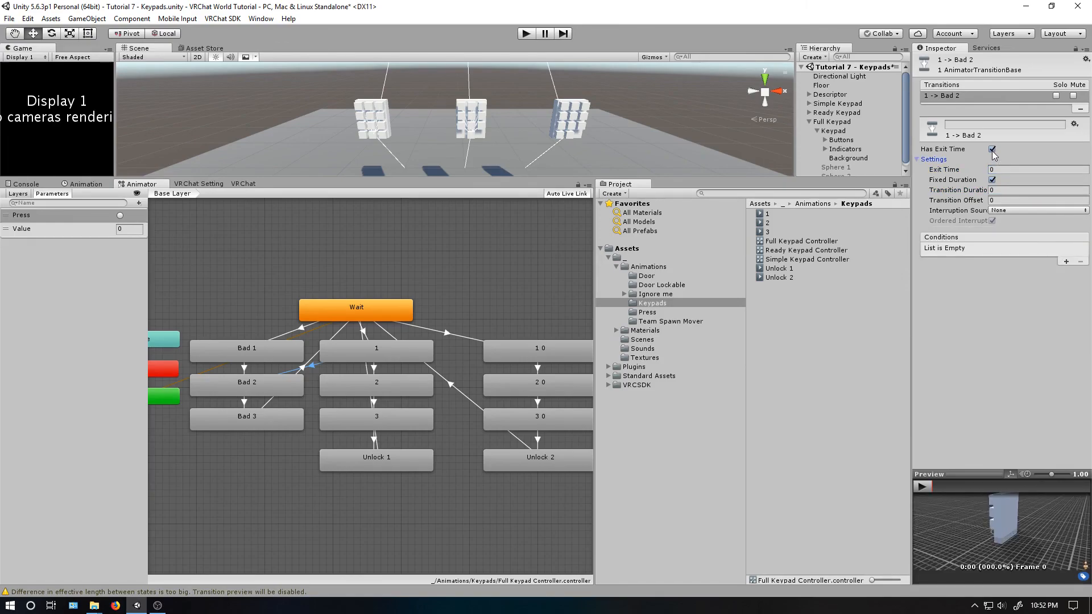
- Give the 1 to Bad 2 transition the conditions Press and Value NotEqual 2
click(1065, 261)
click(1066, 262)
click(1005, 262)
click(1010, 284)
click(1021, 261)
click(1044, 311)
click(1068, 260)
text(2)
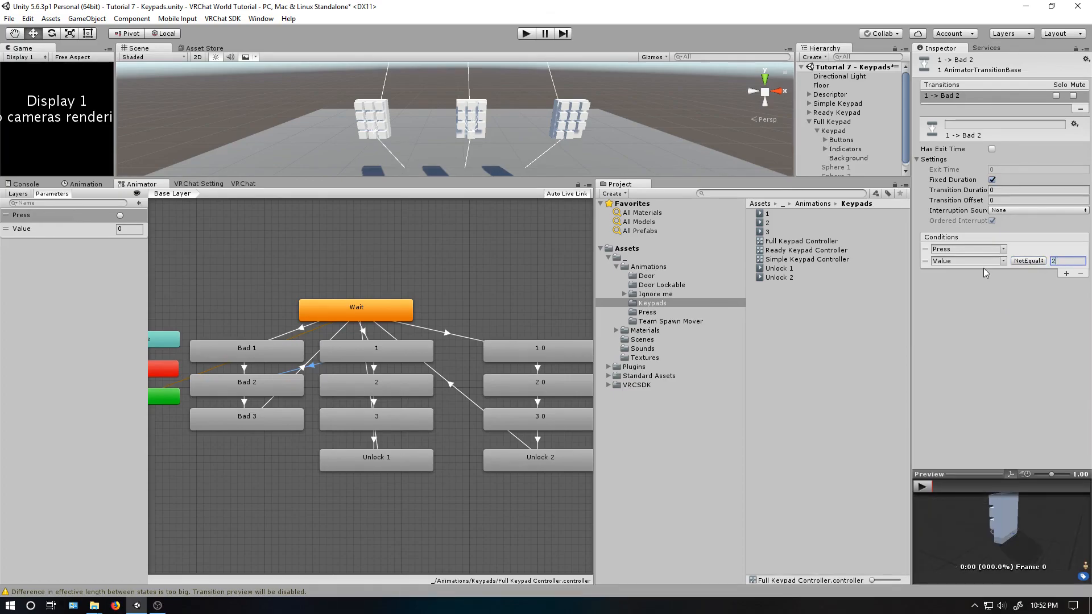
- Check the condition on the 1 0 to 2 0 transition and add a transition from state 1 0 to Bad 2
right_click(541, 359)
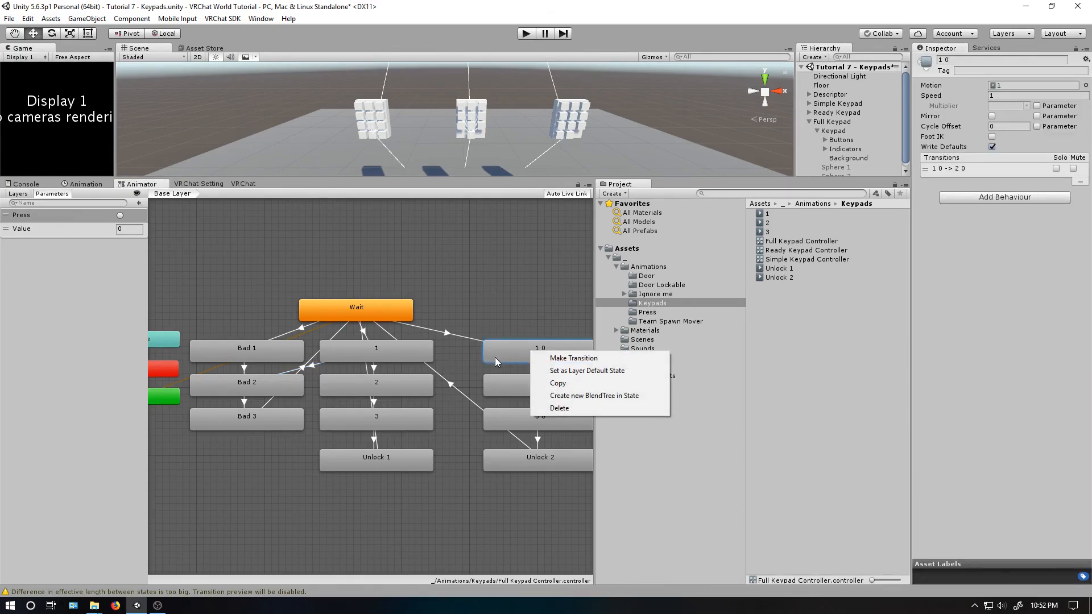
click(528, 358)
click(540, 373)
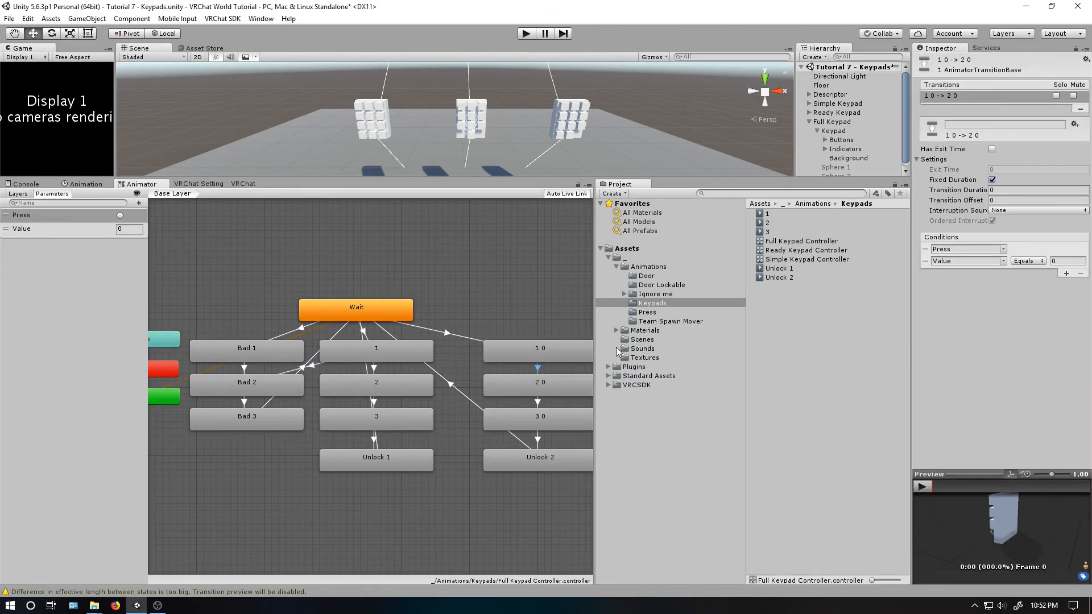
right_click(549, 356)
click(592, 363)
click(293, 380)
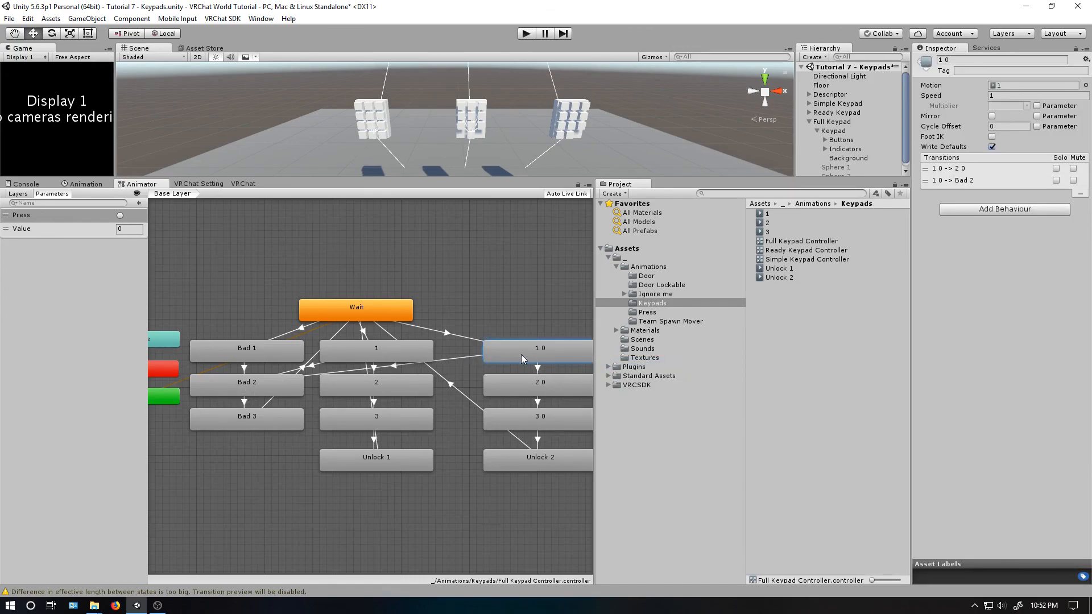
- Give the 1 0 to Bad 2 transition the conditions Press and Value NotEqual 0
click(454, 359)
click(1067, 349)
click(1067, 349)
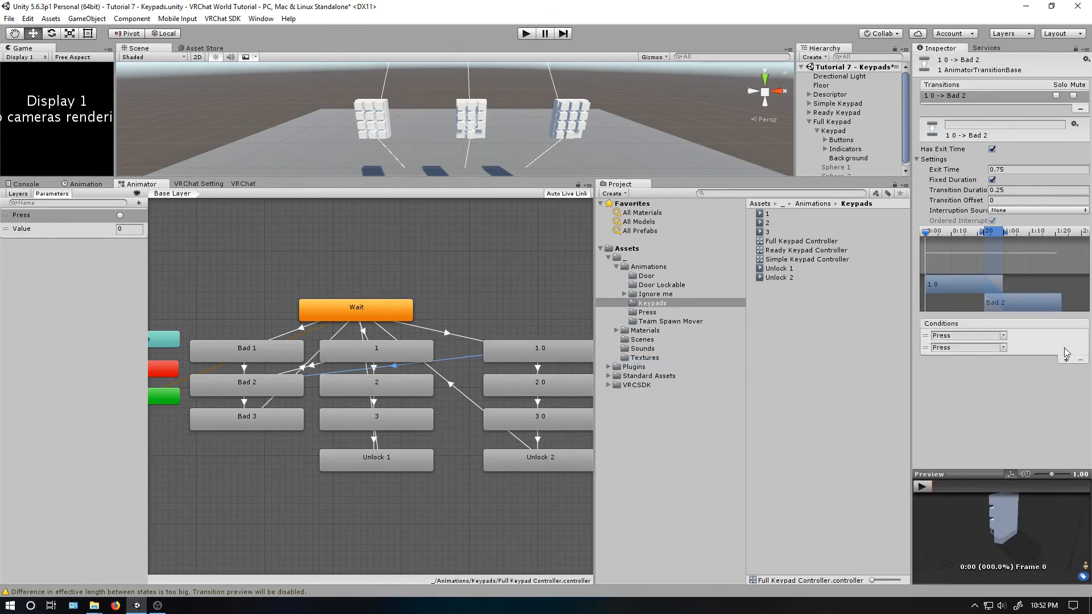
click(1005, 351)
click(1024, 372)
click(1029, 347)
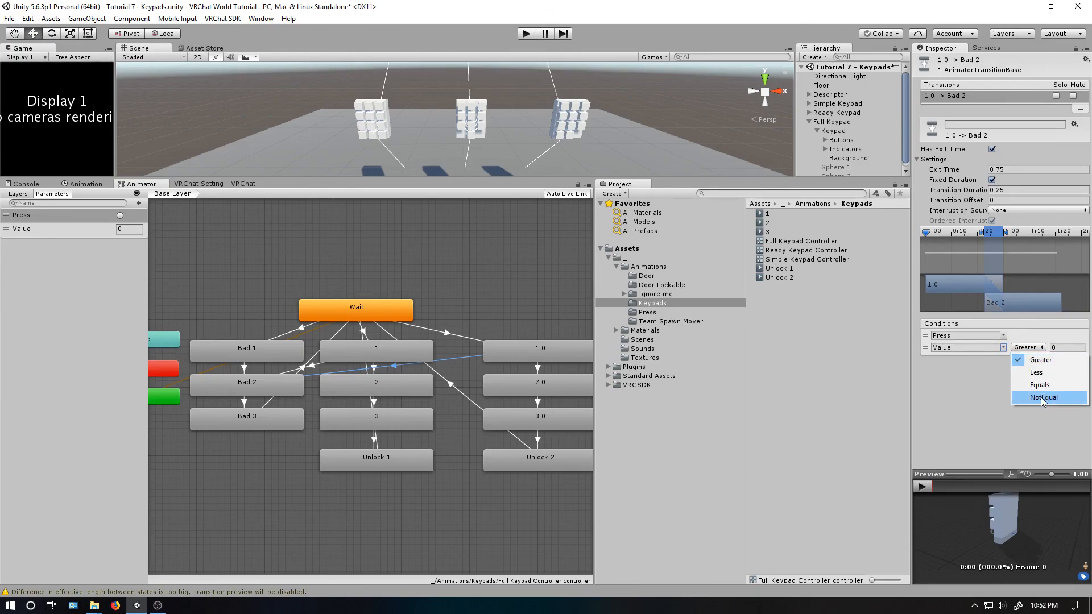
click(1033, 400)
click(1070, 349)
- Set the 1 0 to Bad 2 transition's duration to 0 and disable Has Exit Time
click(1015, 190)
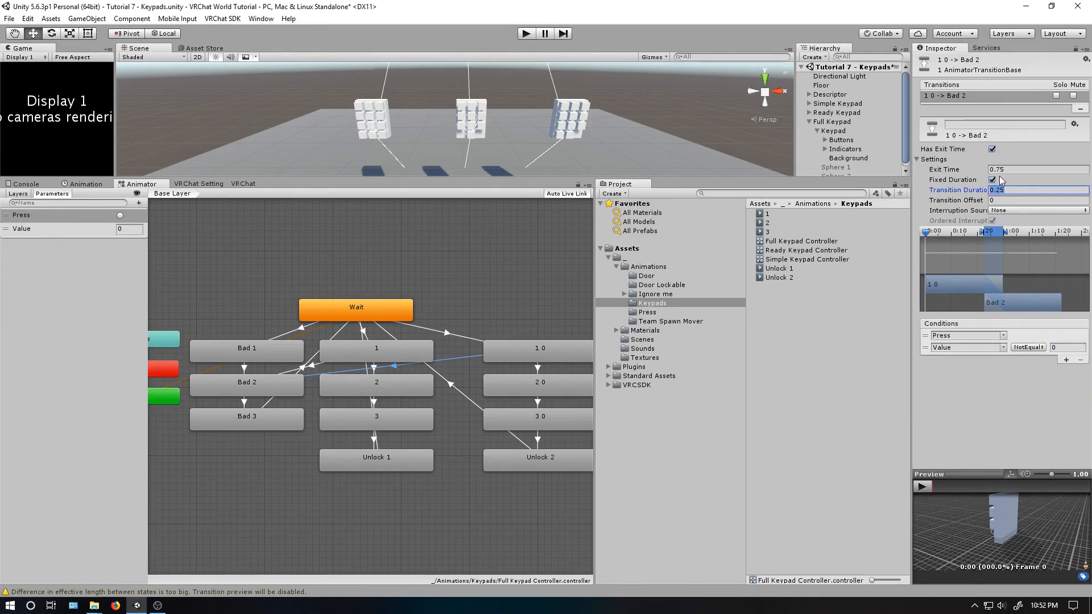
text(0)
click(1002, 170)
text(0)
click(992, 149)
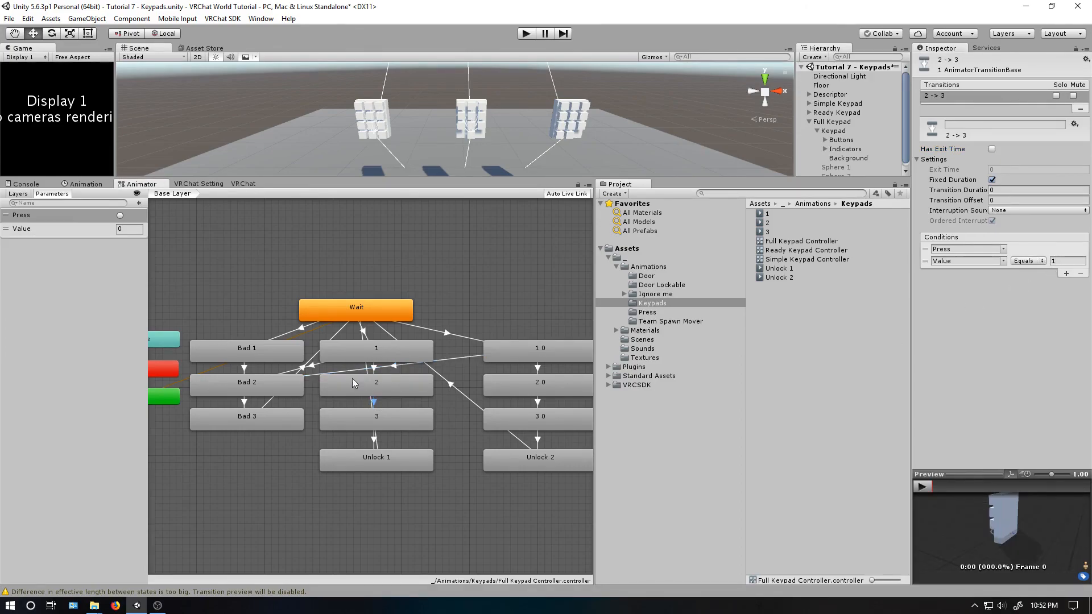
- Add a transition from state 2 to Bad 3 with the conditions Press and Value NotEqual 1
right_click(371, 386)
click(396, 392)
click(275, 416)
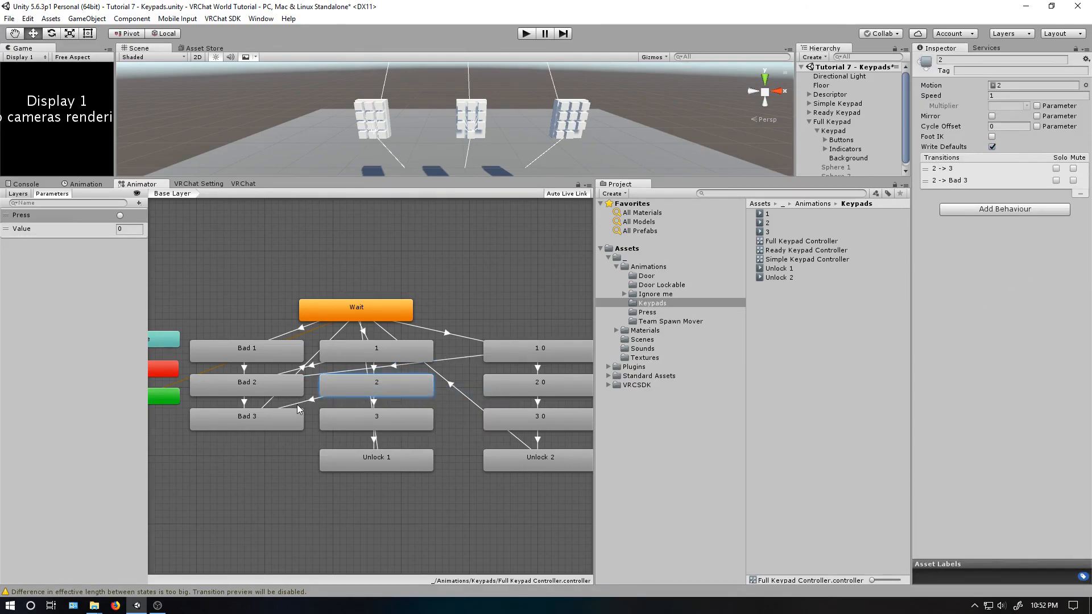
click(297, 404)
click(1067, 348)
click(1067, 348)
click(1005, 347)
click(1027, 372)
click(1028, 348)
click(1041, 398)
text(1)
- Set the 2 to Bad 3 transition's duration and exit time to 0 and disable Has Exit Time
click(1005, 190)
text(0)
click(992, 149)
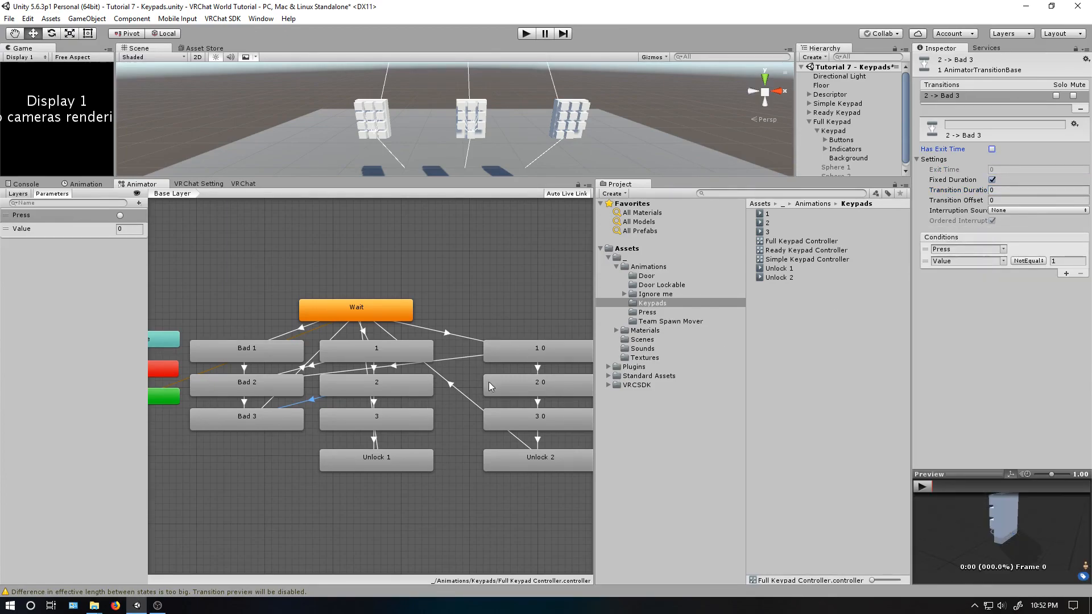
- Add a transition from state 2 0 to Bad 3 with the conditions Press and Value NotEqual 0
right_click(531, 386)
click(543, 391)
click(261, 416)
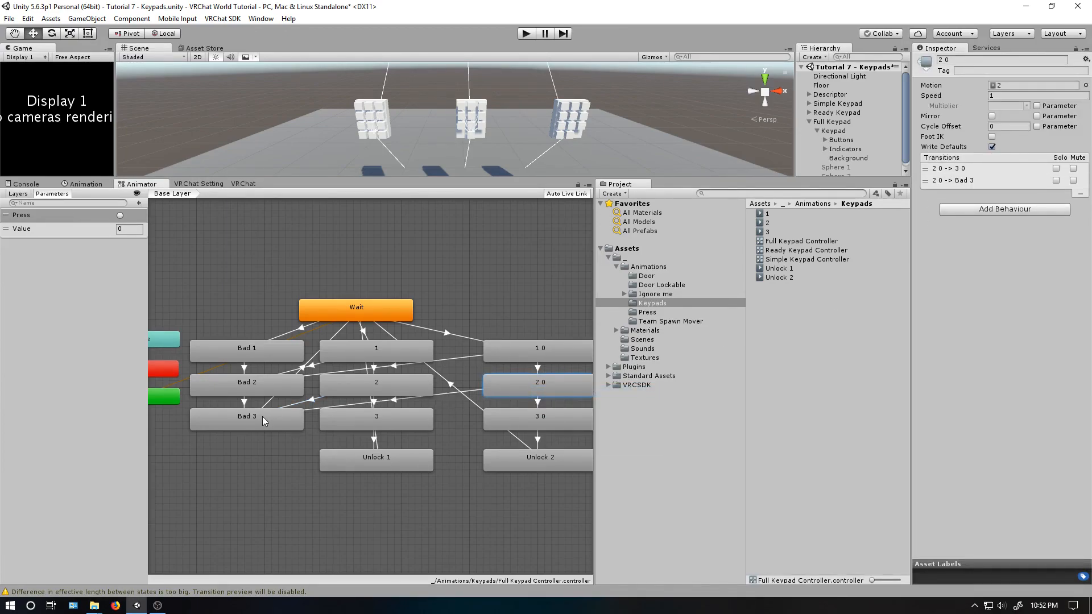
click(483, 388)
click(1067, 349)
click(1067, 349)
click(1003, 348)
click(1021, 371)
click(1028, 348)
click(1038, 397)
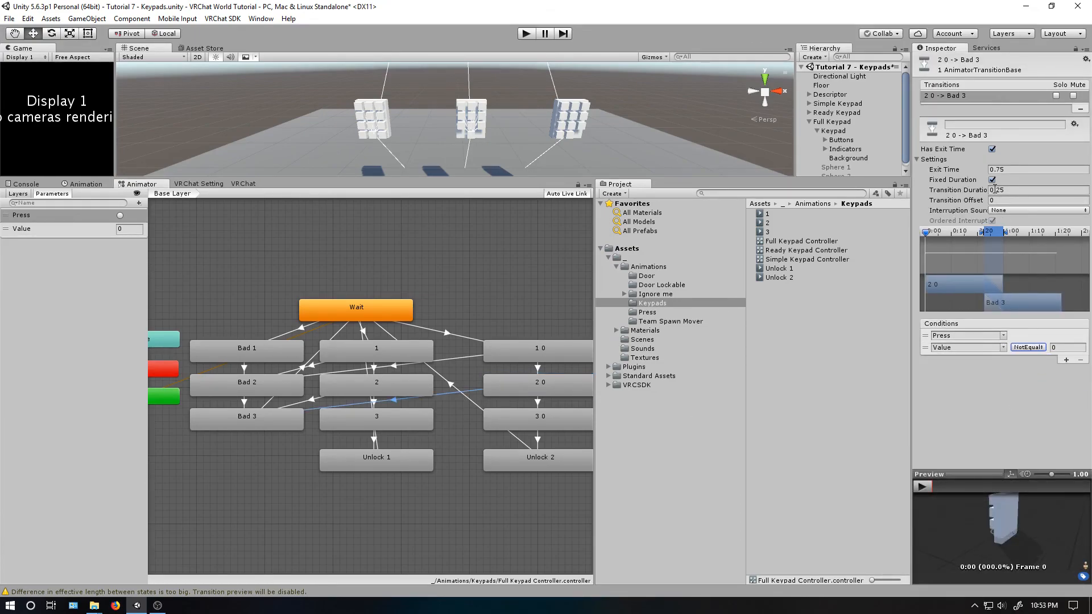
- Set the 2 0 to Bad 3 transition's duration and exit time to 0 and disable Has Exit Time
click(1001, 190)
text(0)
click(998, 169)
text(0)
click(994, 157)
click(993, 150)
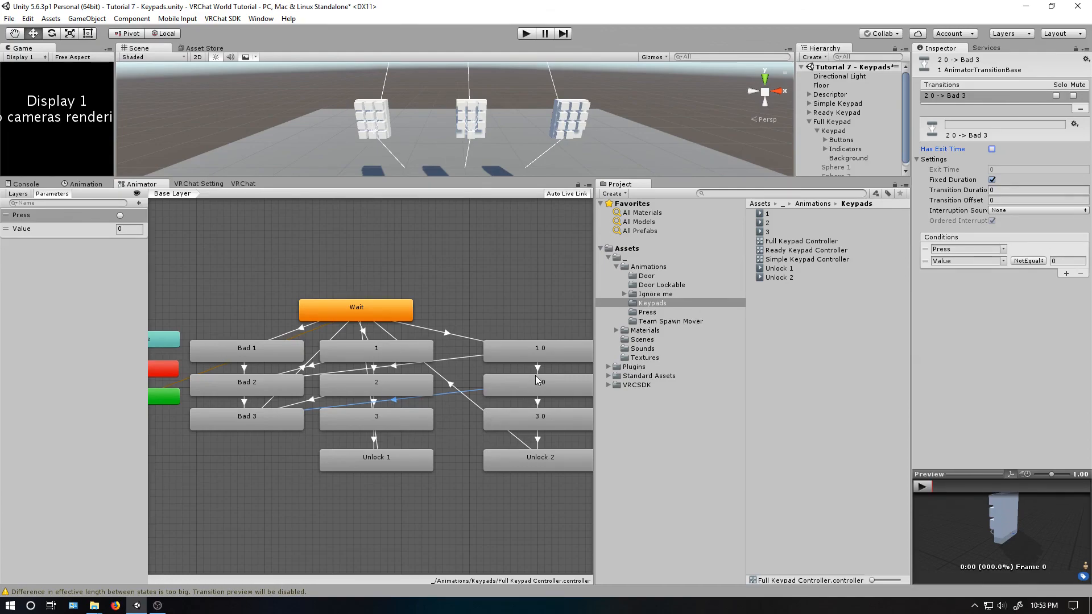
click(539, 458)
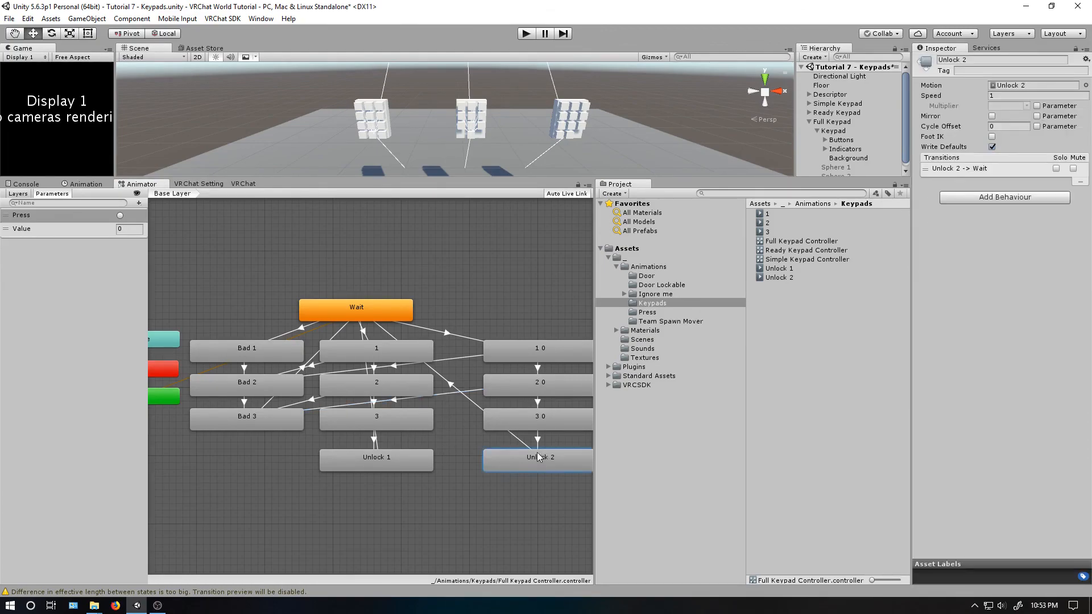
click(536, 383)
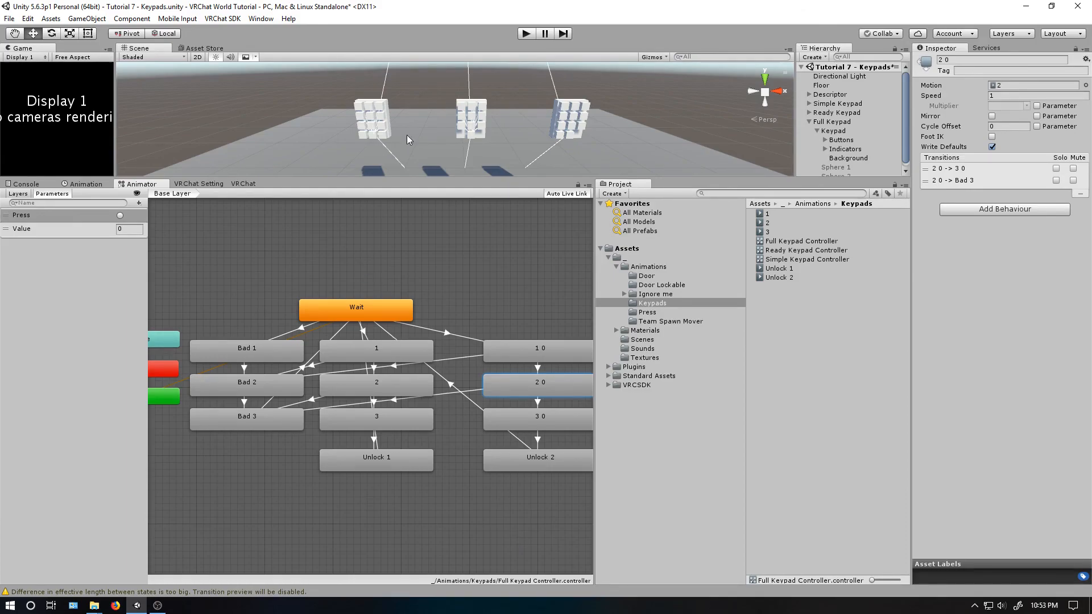
- Play the scene and test the Full Keypad state machine by firing Press with Value set to 1 and then 3
drag(519, 177, 532, 312)
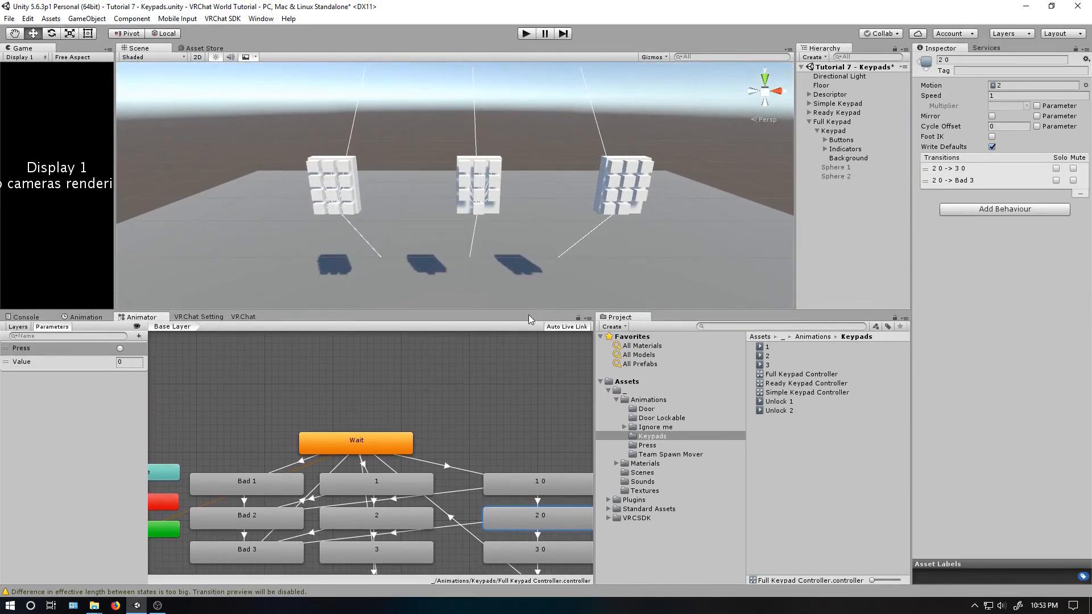
click(527, 34)
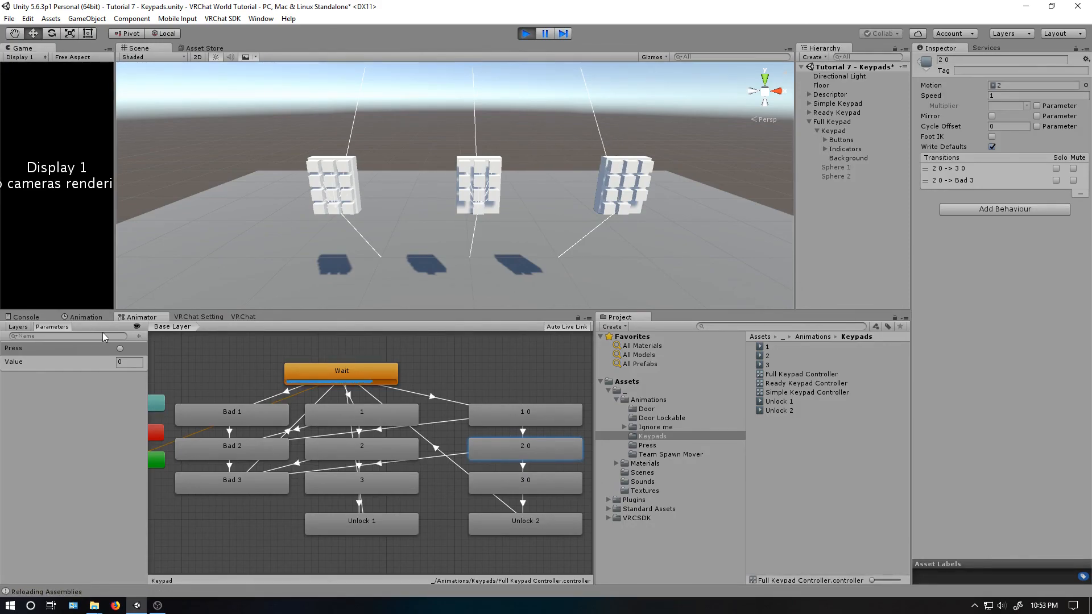
click(245, 343)
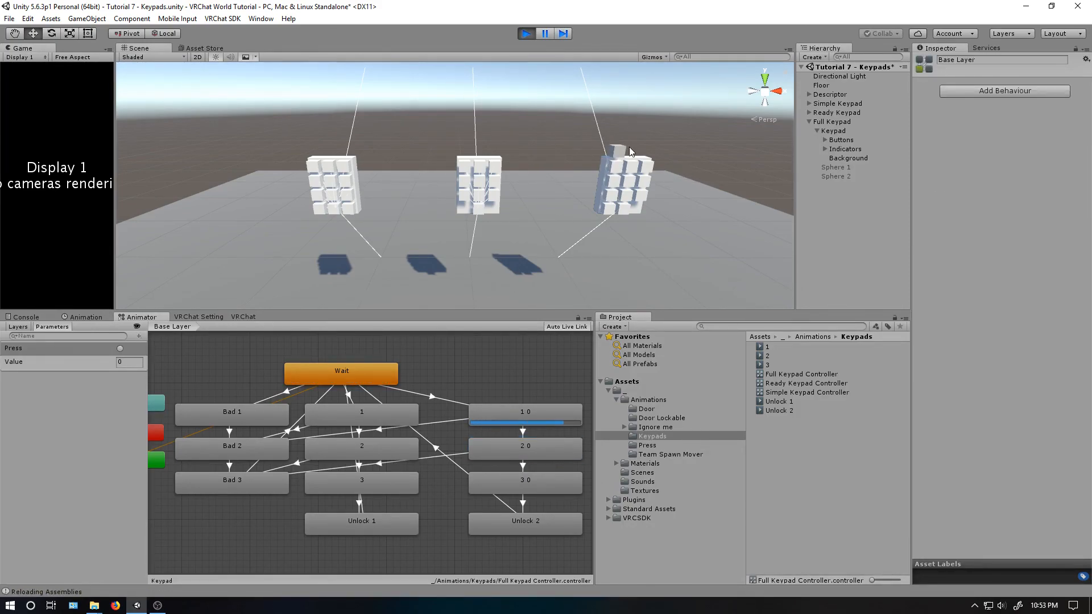
click(128, 362)
text(1)
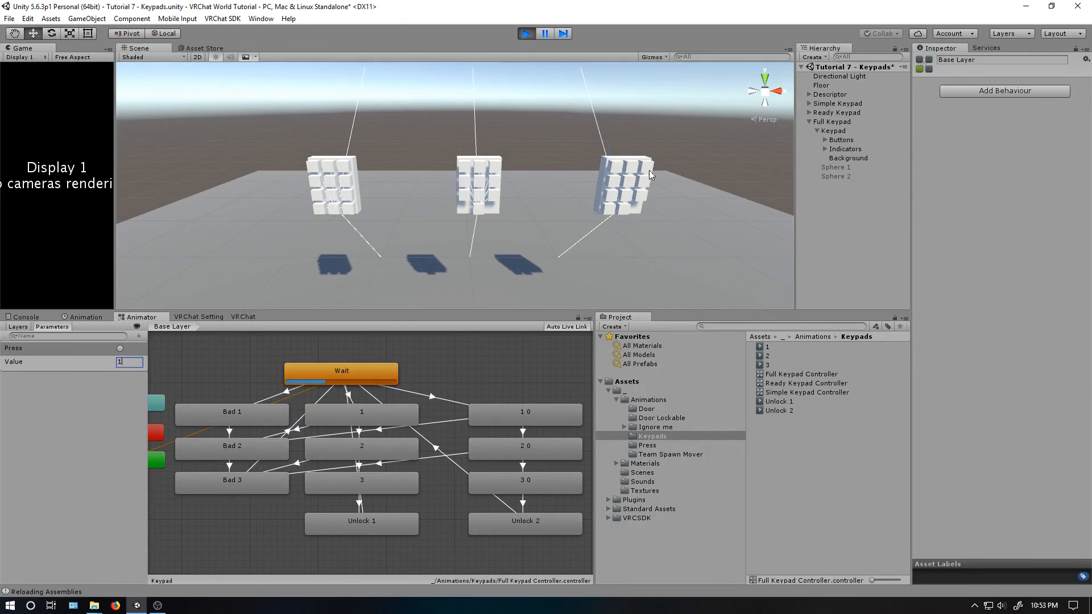
click(121, 347)
drag(128, 362, 110, 360)
text(3)
click(121, 347)
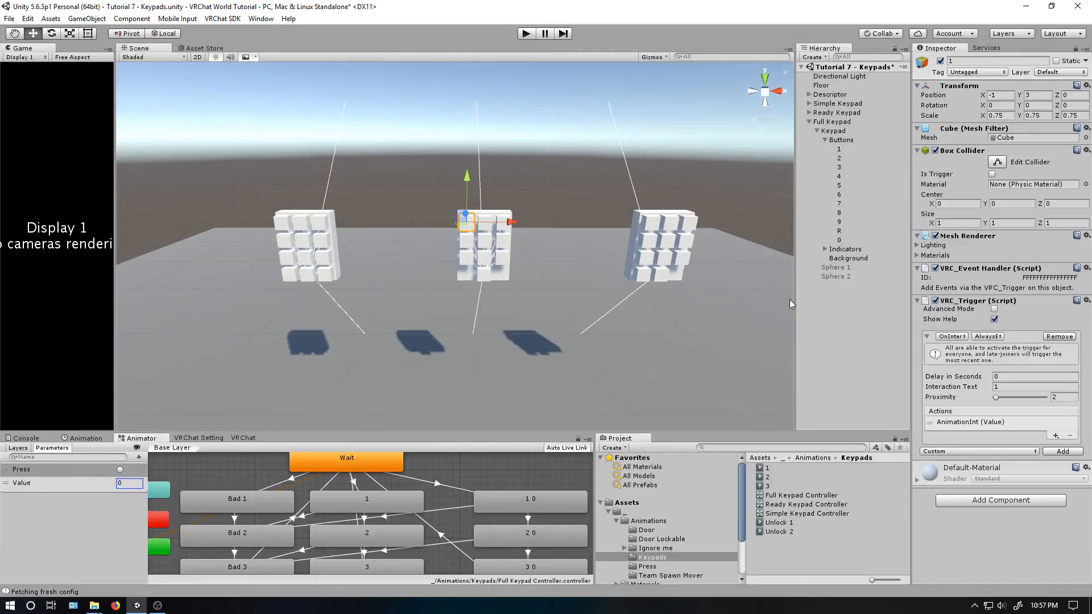
- Add a VRC_Trigger component with an OnInteract trigger to all digit buttons of the Full Keypad, leaving out R
click(840, 149)
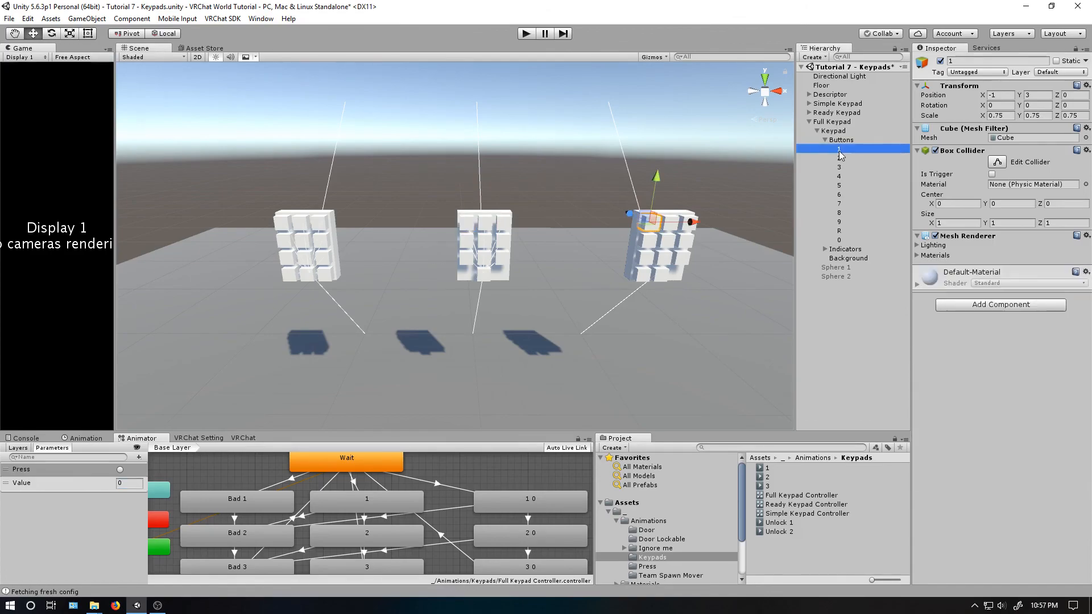
shift+click(839, 222)
ctrl+click(839, 240)
click(986, 310)
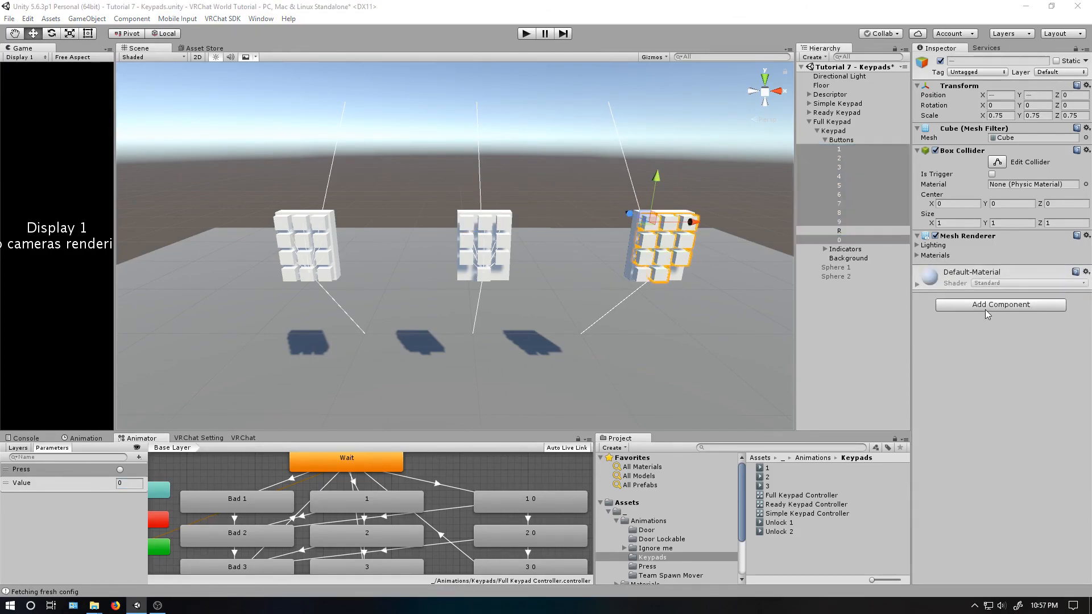
click(983, 352)
click(966, 327)
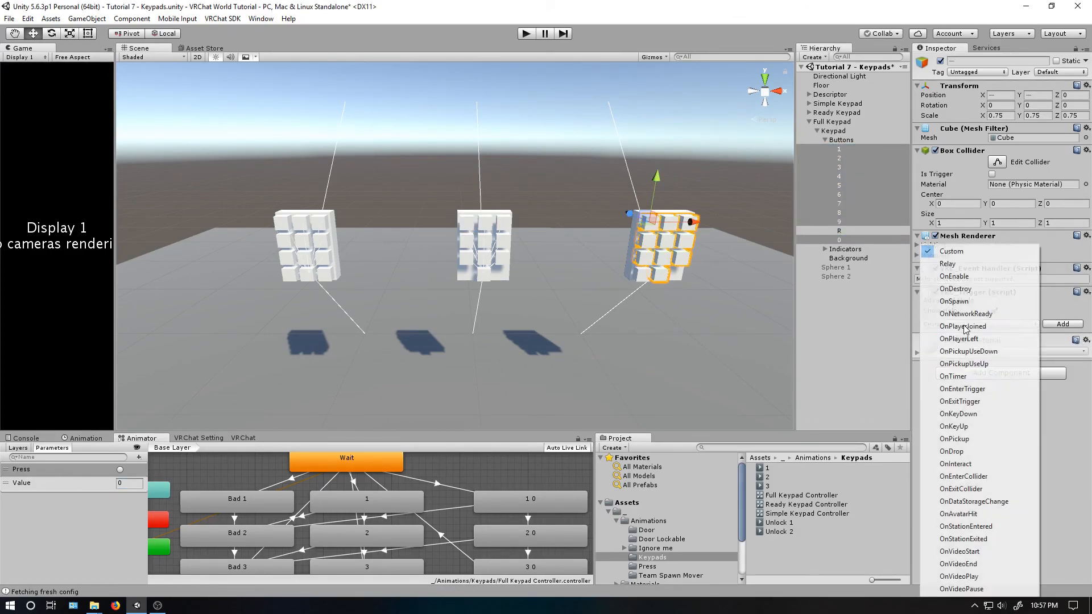
click(961, 463)
click(1056, 325)
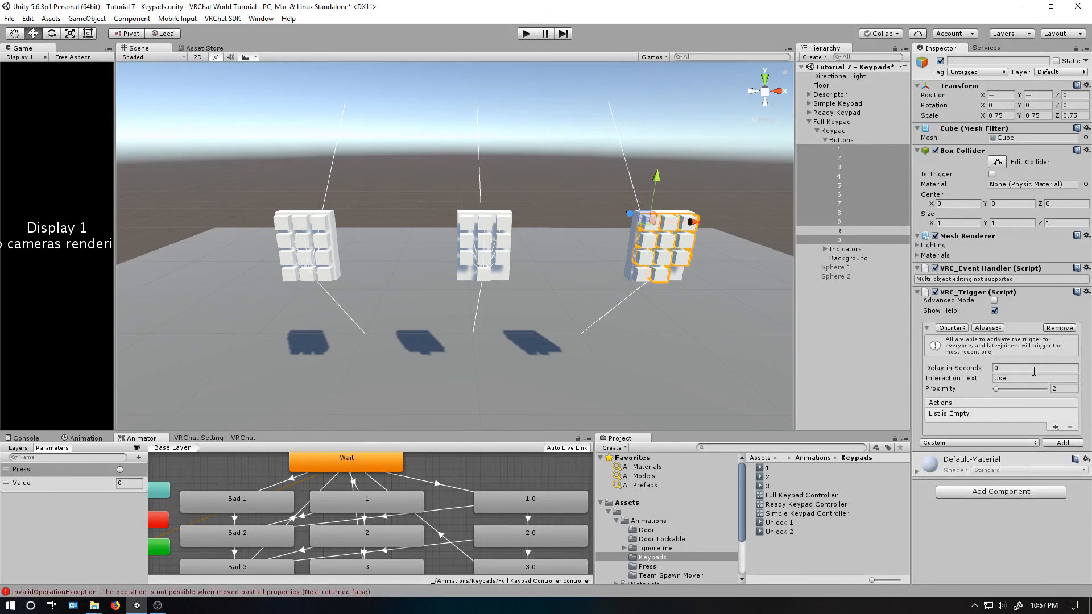
- Add an AnimationInt action to the digit buttons' trigger with the variable Value and the Full Keypad's Keypad object as receiver
click(1056, 426)
mouse_move(1030, 432)
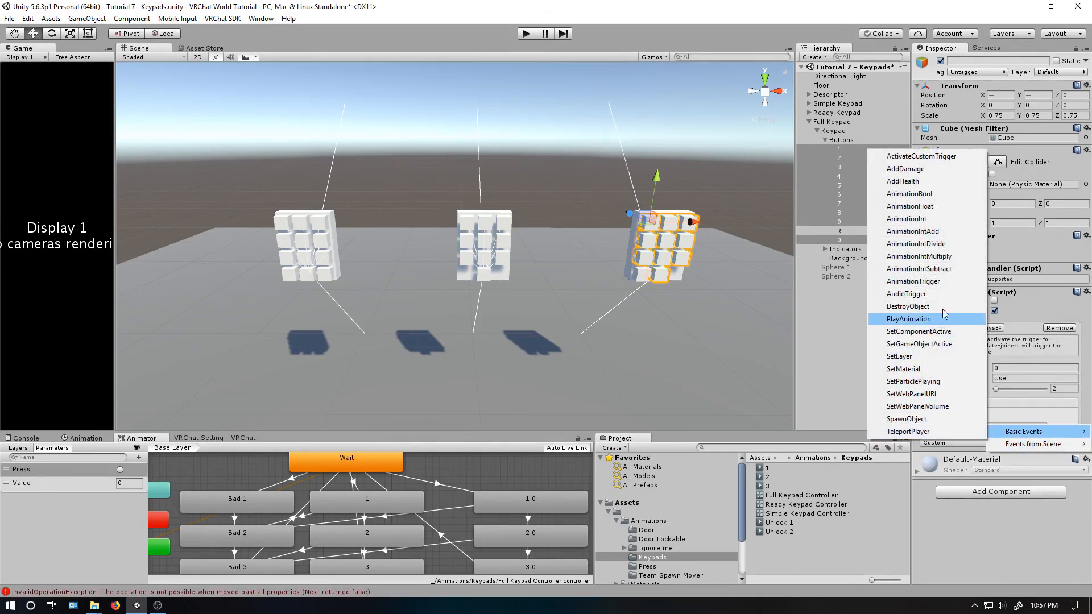
click(924, 219)
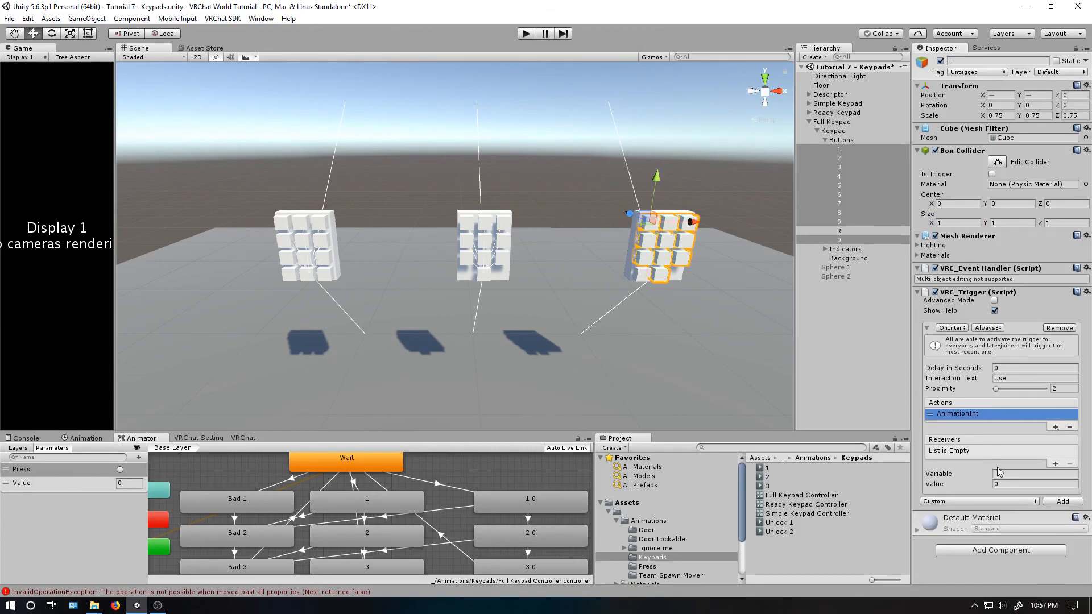
click(1010, 474)
text(Value)
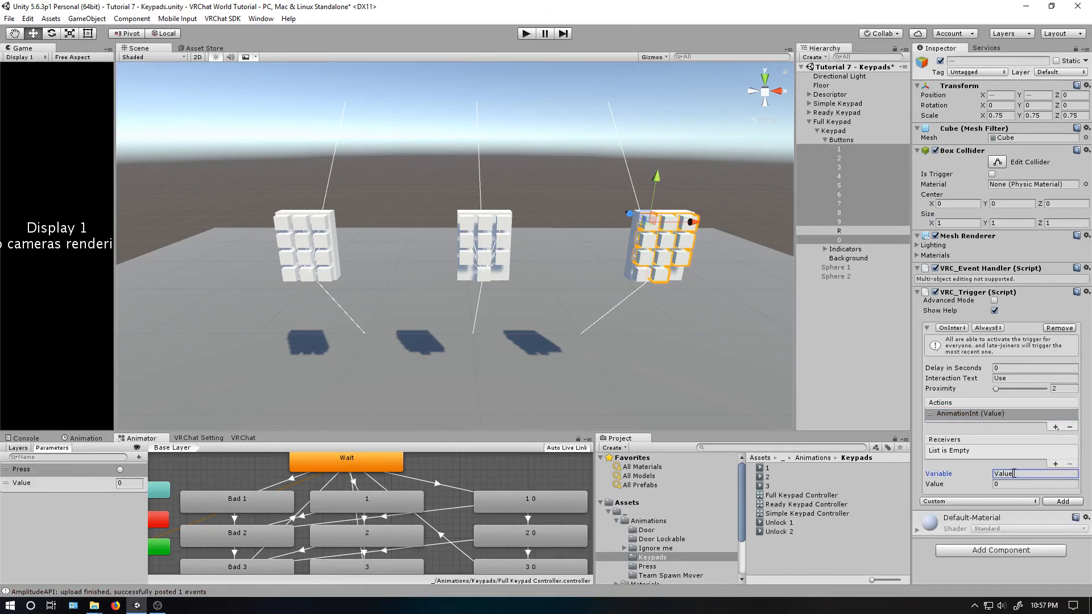
click(1056, 464)
drag(836, 128, 980, 461)
click(1006, 485)
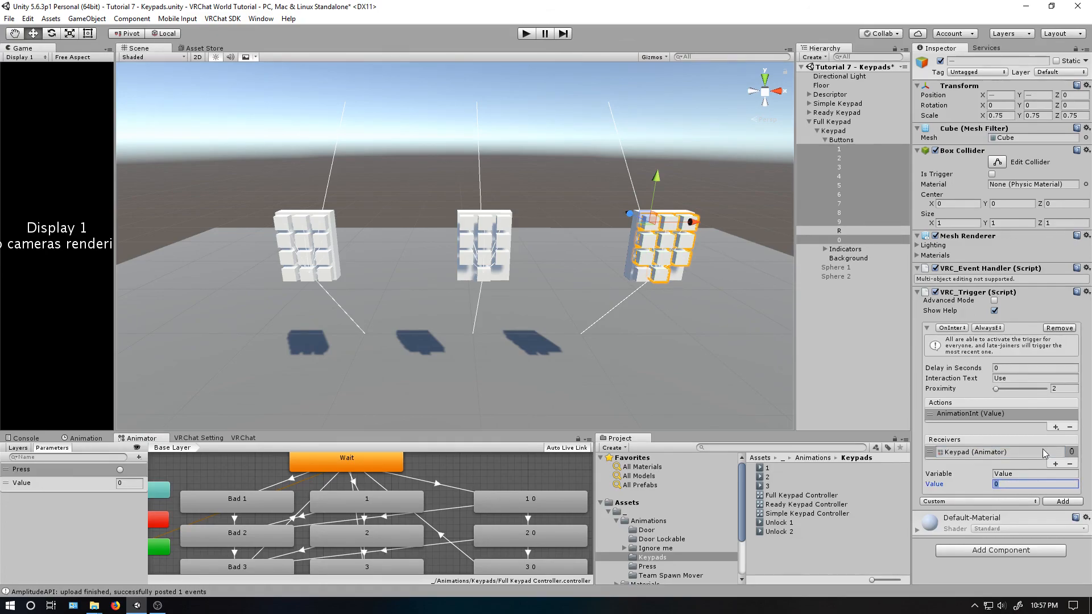
- Add an AnimationTrigger action to the digit buttons with the trigger Press and the Keypad object as receiver
click(1056, 427)
mouse_move(1024, 436)
click(921, 286)
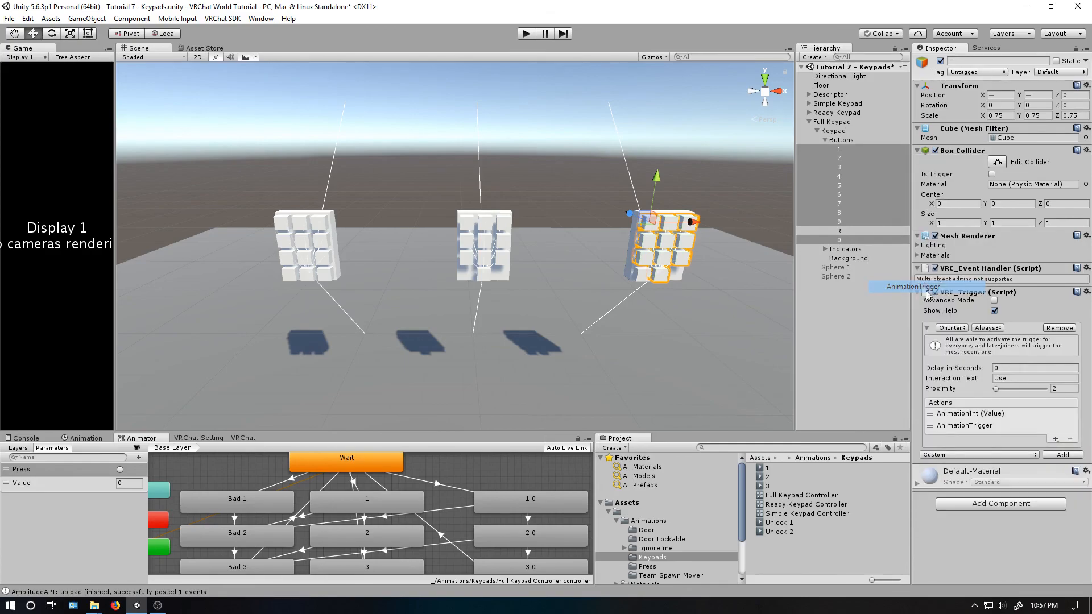
click(1012, 487)
text(Press)
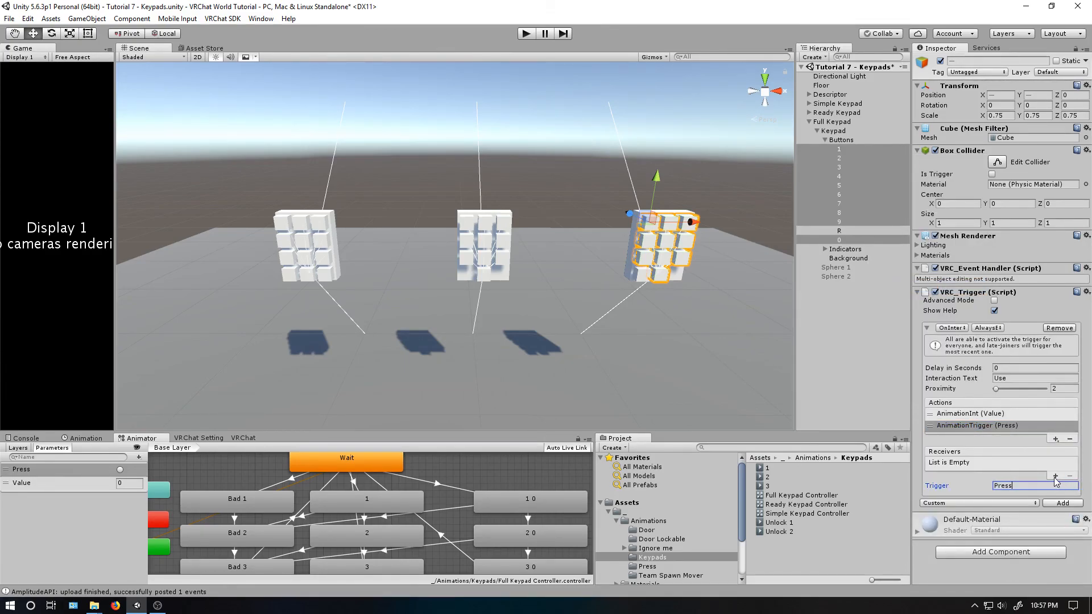
click(1056, 476)
drag(835, 131, 967, 469)
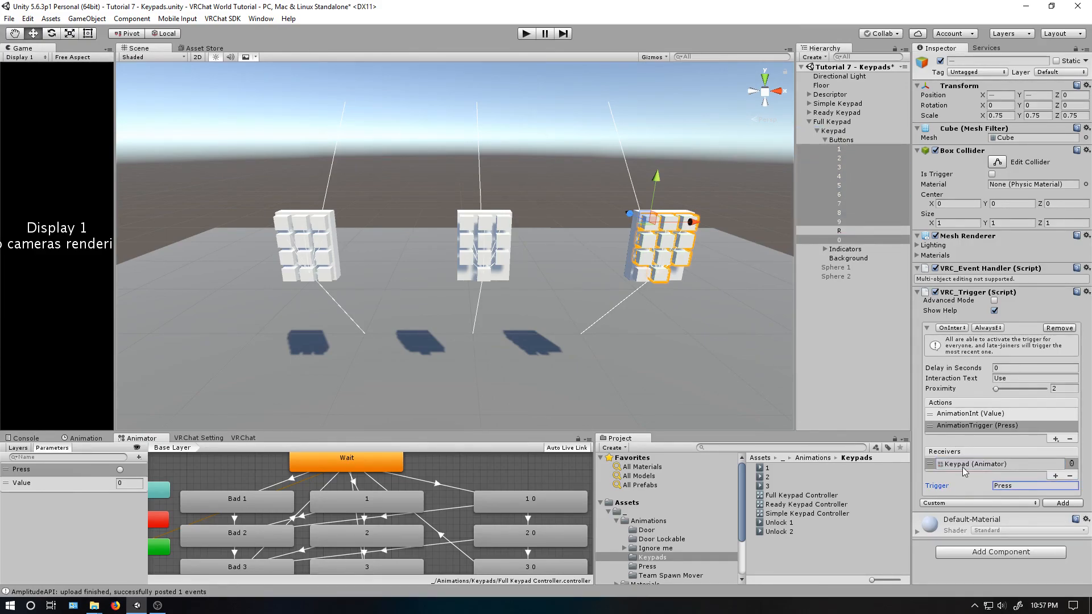
click(967, 414)
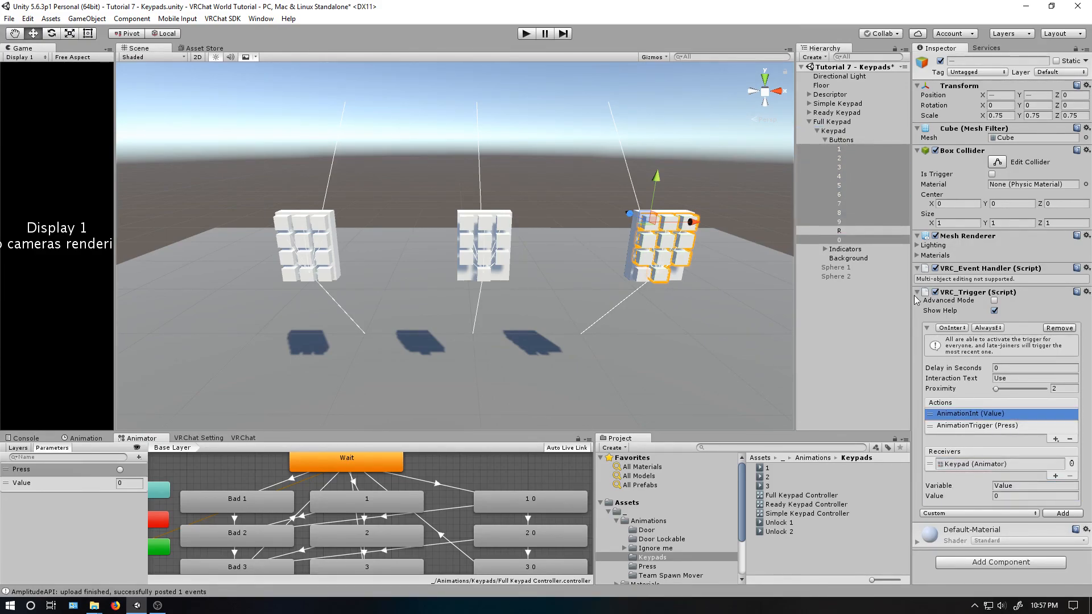
- Add a VRC_Trigger component with an OnInteract trigger to the Full Keypad's R button
click(845, 230)
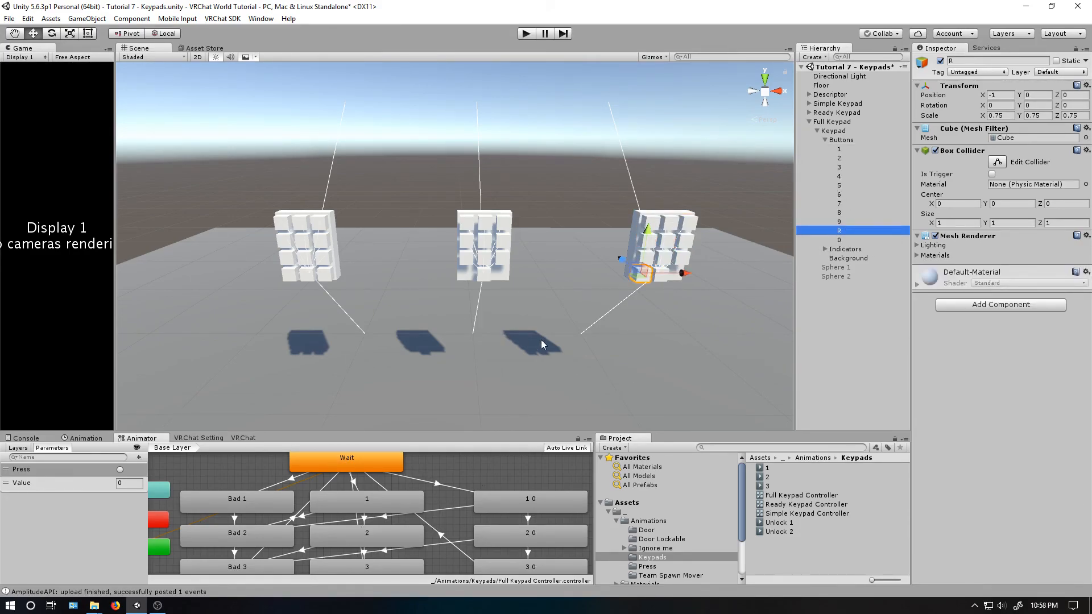
click(960, 306)
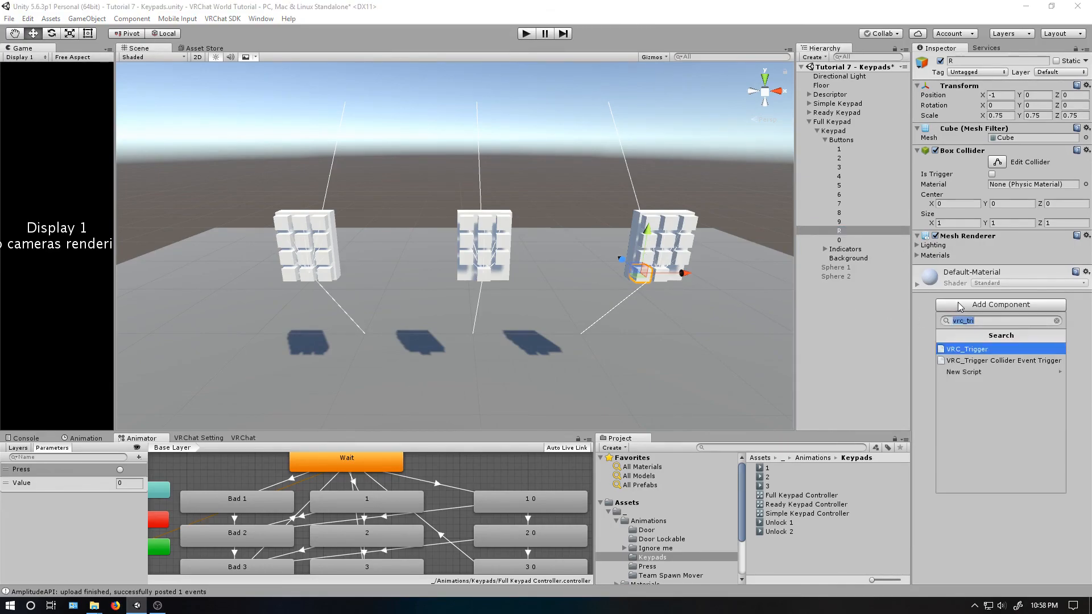
click(970, 349)
click(970, 330)
click(970, 332)
click(974, 333)
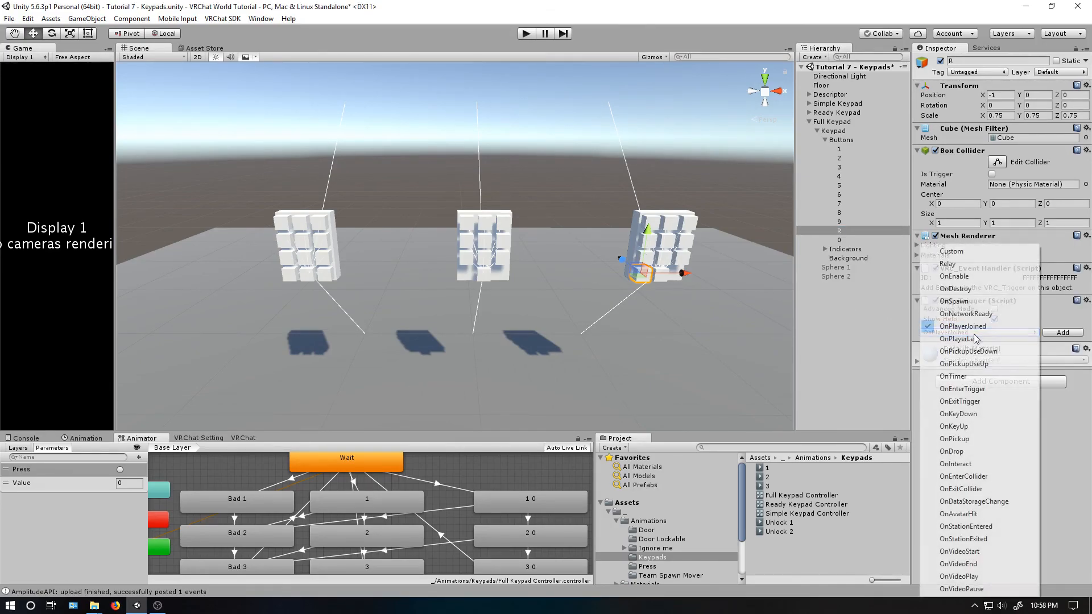
click(979, 464)
click(1061, 332)
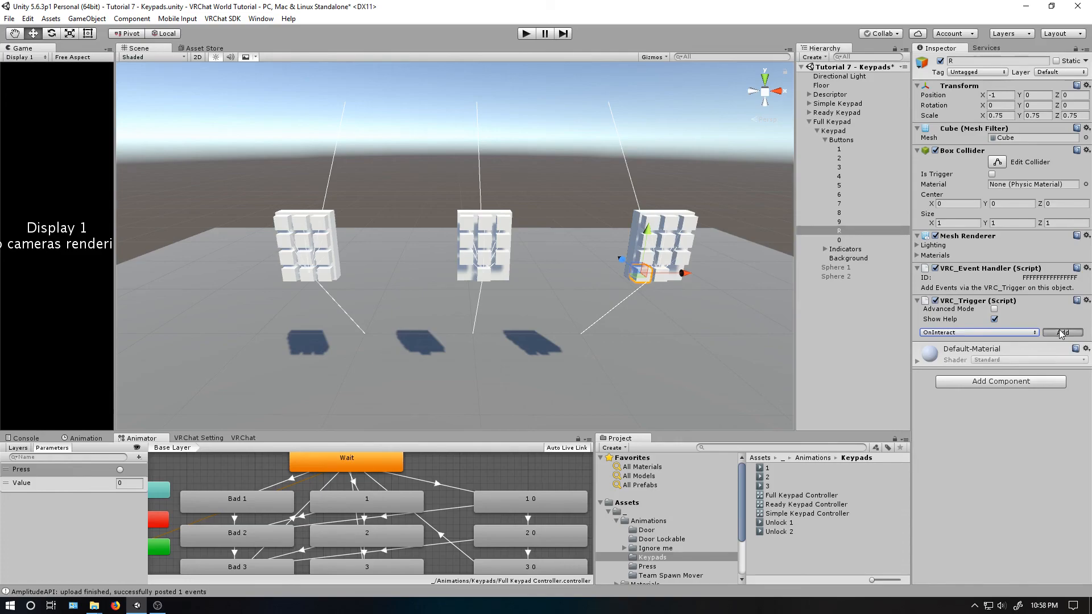
- Give the R button an AnimationTrigger action with the trigger Reset and the Keypad object as receiver
click(1052, 432)
mouse_move(1052, 447)
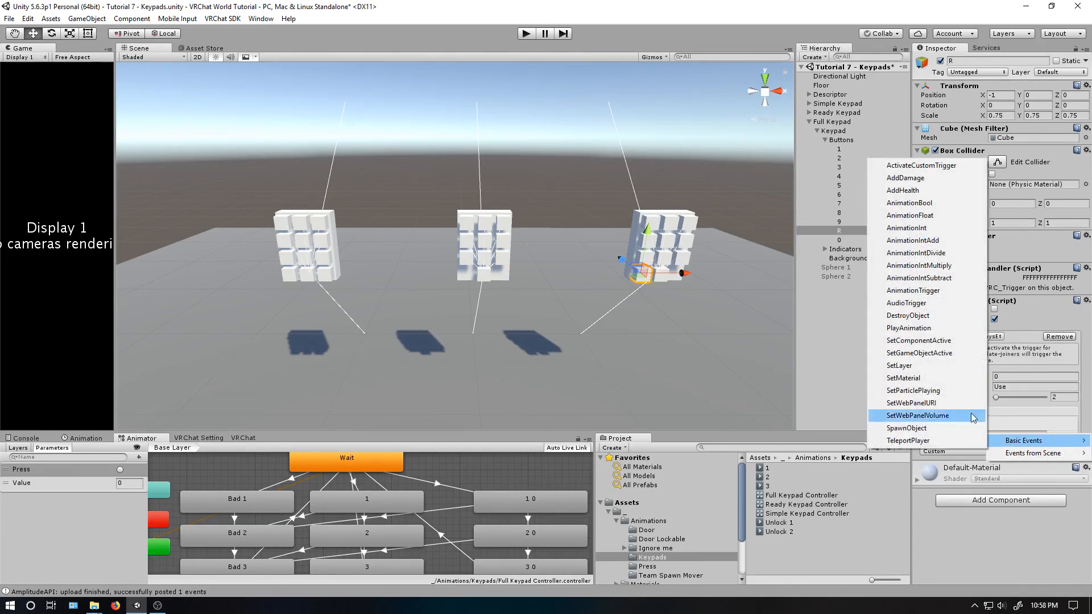
click(982, 291)
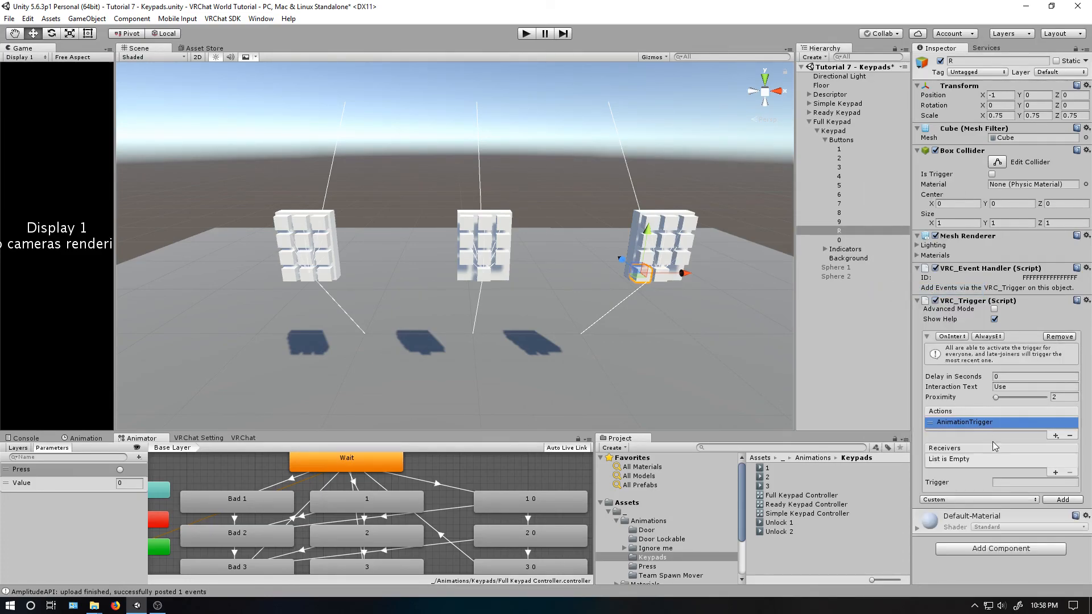
click(1056, 472)
drag(831, 133, 990, 461)
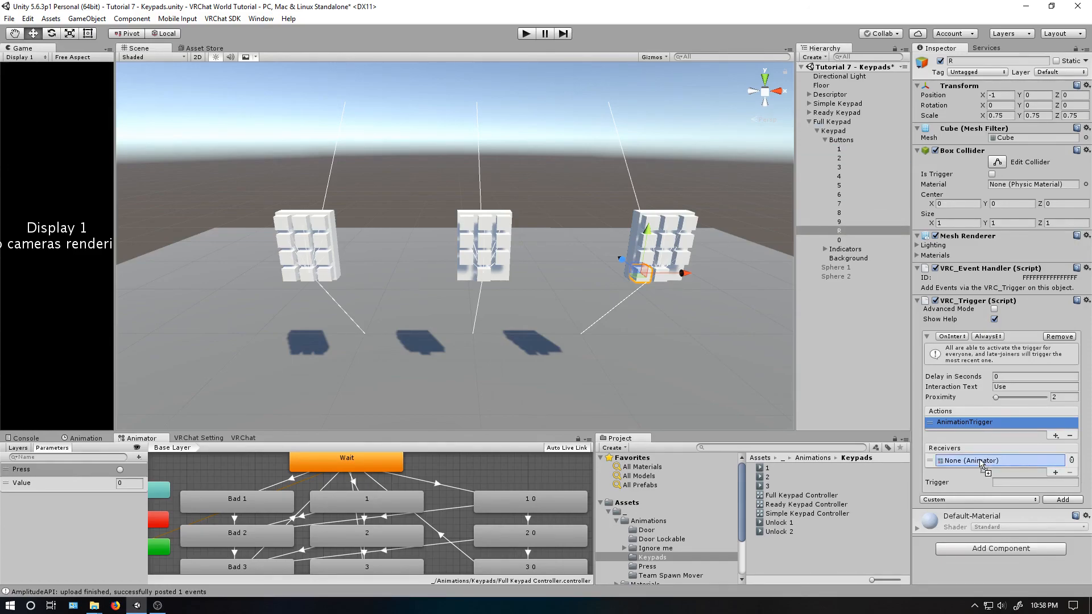
text(Reset)
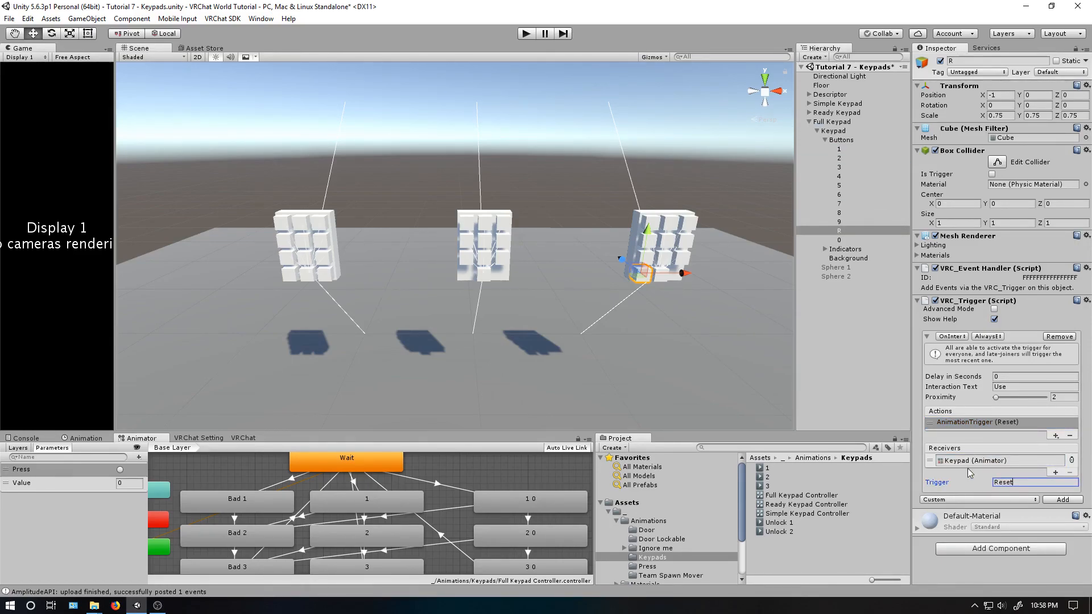
- Add a trigger parameter named Reset to the Full Keypad animator controller
middle_drag(220, 473, 282, 489)
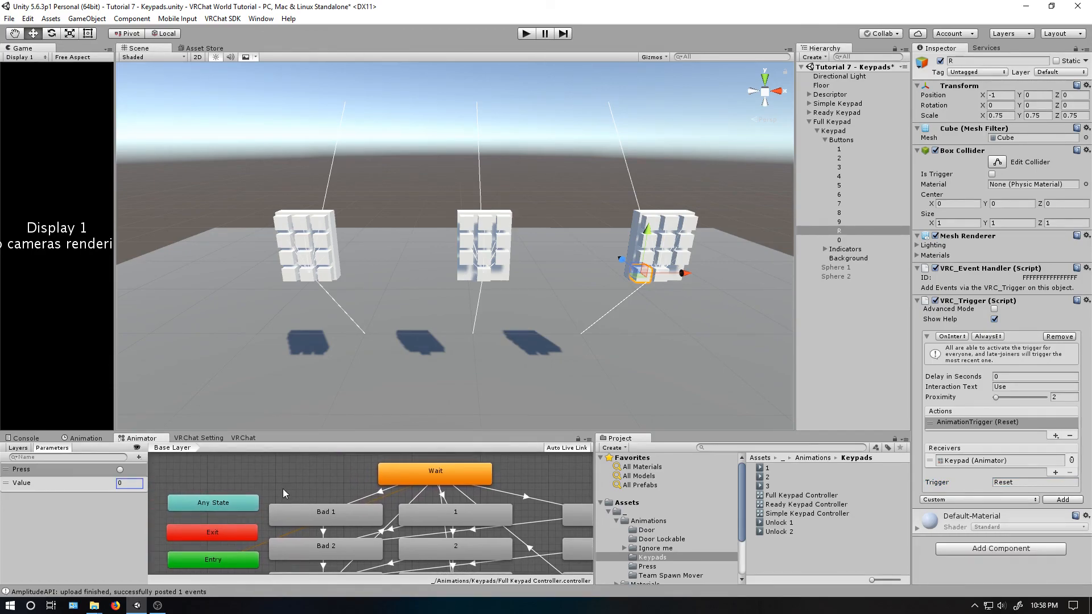
click(139, 457)
click(159, 505)
text(Reset)
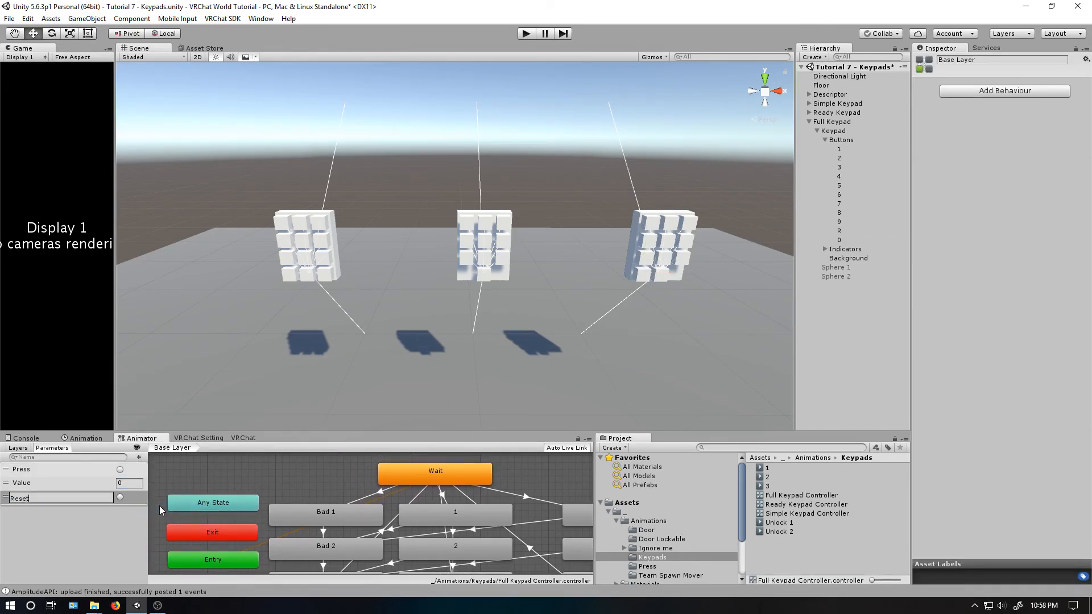
key(Return)
- Create a transition from Any State to Wait with Reset as its condition
right_click(218, 512)
click(256, 519)
click(389, 475)
click(355, 486)
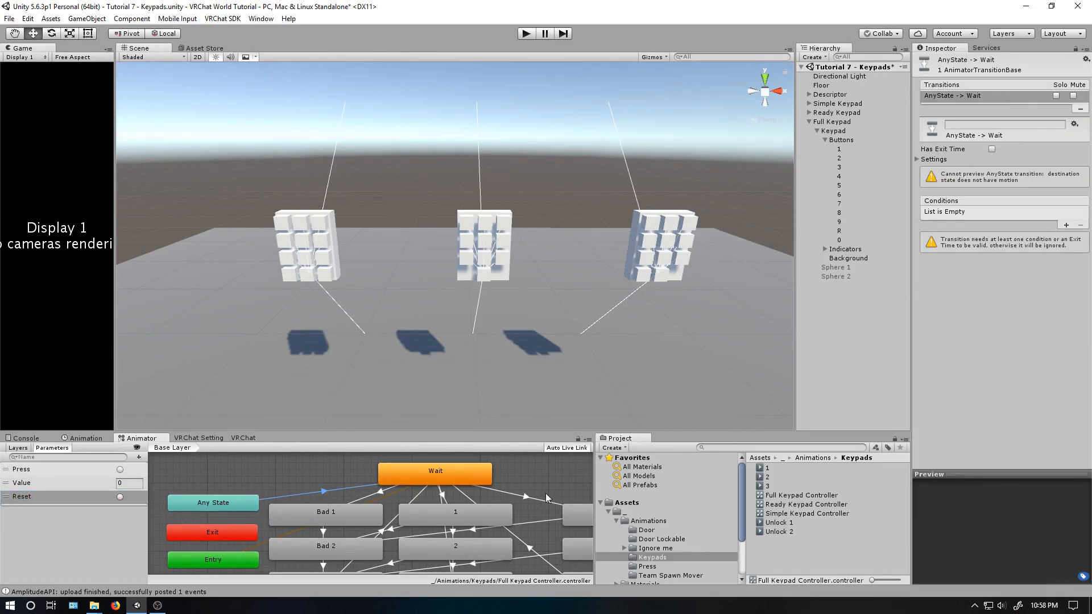
click(1066, 226)
click(1003, 213)
click(1007, 251)
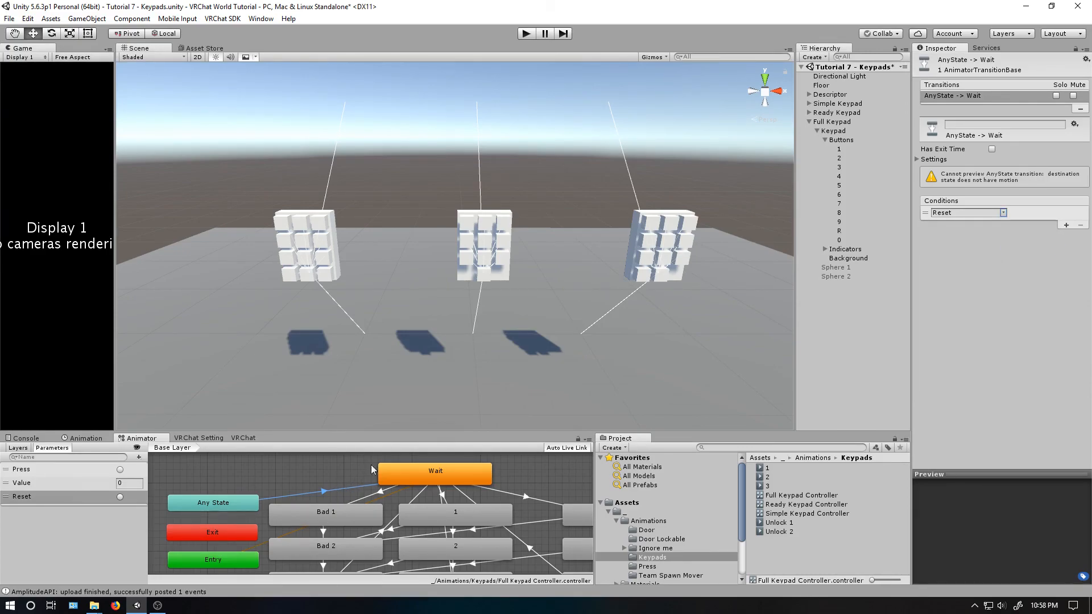
- Set the interaction text and AnimationInt value of buttons 1 to 4 to each button's own digit
click(840, 149)
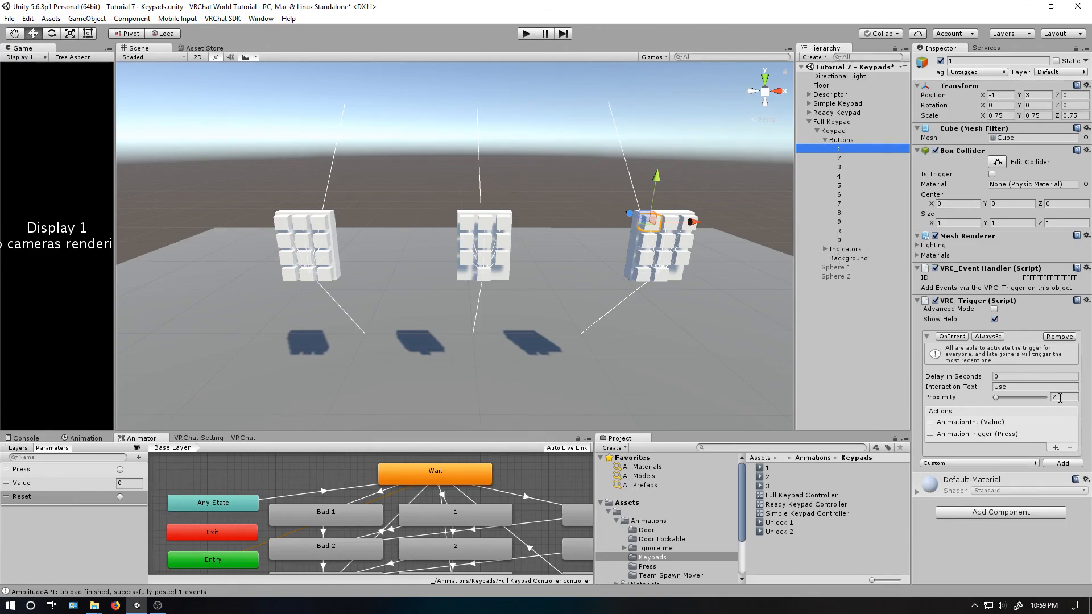
key(Down)
click(1007, 422)
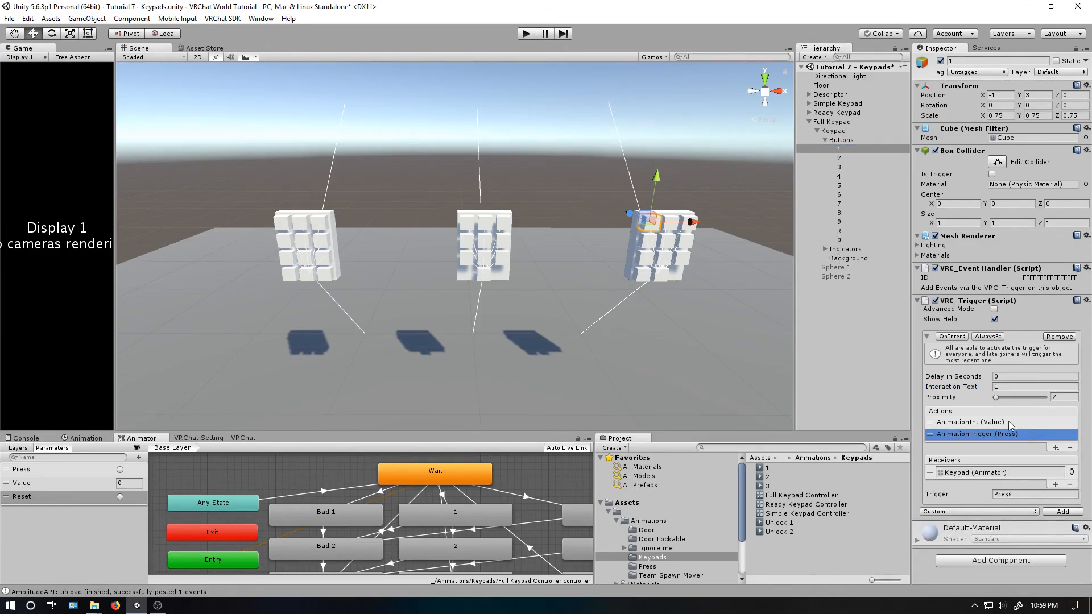
click(1010, 505)
click(853, 168)
click(1010, 423)
click(1010, 504)
click(856, 177)
click(1011, 423)
- Set the interaction text and AnimationInt value of buttons 5 and 6 to their own digits
click(855, 186)
click(1009, 434)
click(1010, 422)
click(1007, 504)
click(858, 194)
click(1008, 423)
click(942, 504)
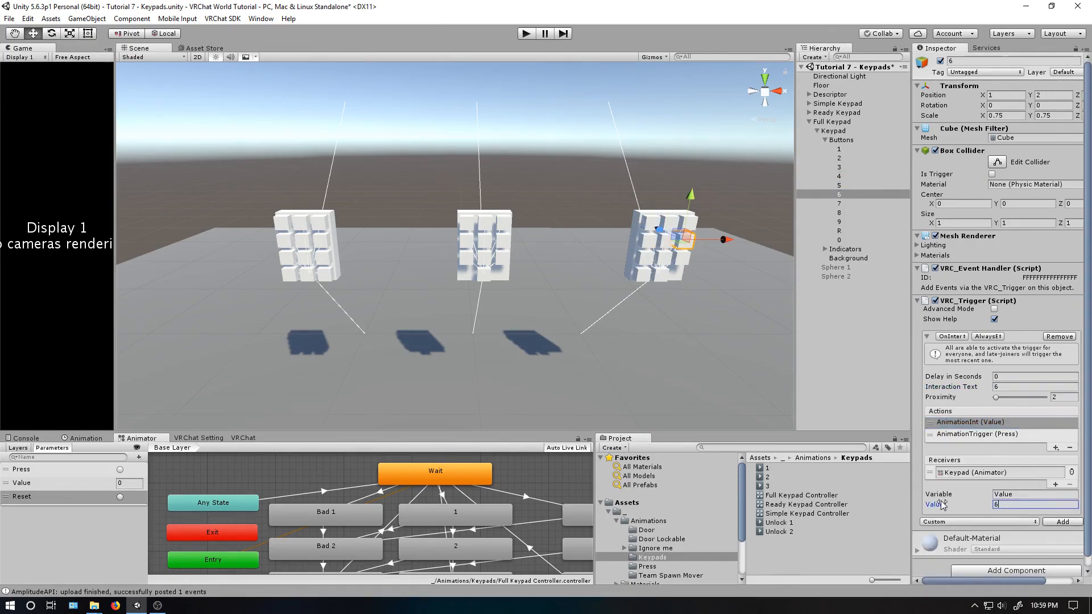
- Set the interaction text and AnimationInt value of buttons 7, 8 and 9 to their own digits
click(860, 204)
click(1010, 423)
click(860, 213)
click(975, 387)
text(8)
click(1008, 422)
click(858, 222)
click(1008, 423)
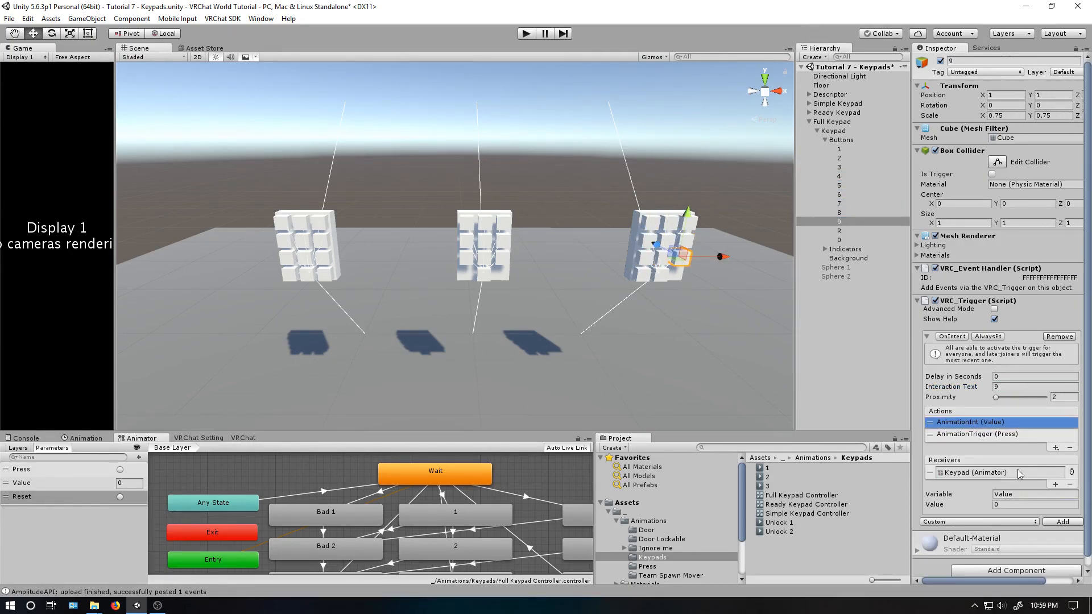
- Set button 0's interaction text to 0, check its AnimationInt action, and collapse the Buttons group
click(857, 240)
text(0)
click(1007, 423)
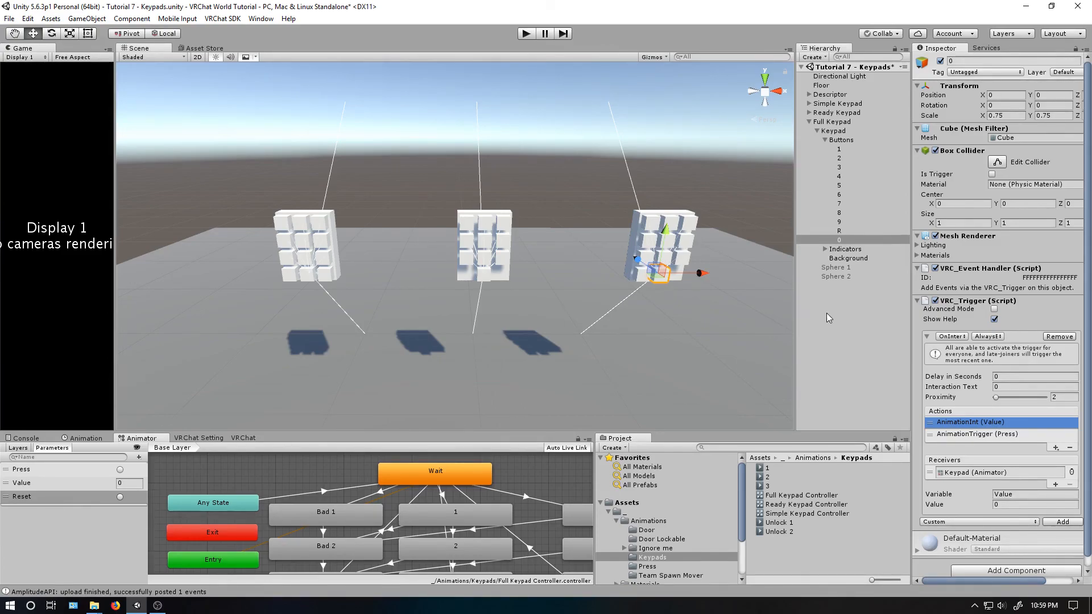
click(827, 313)
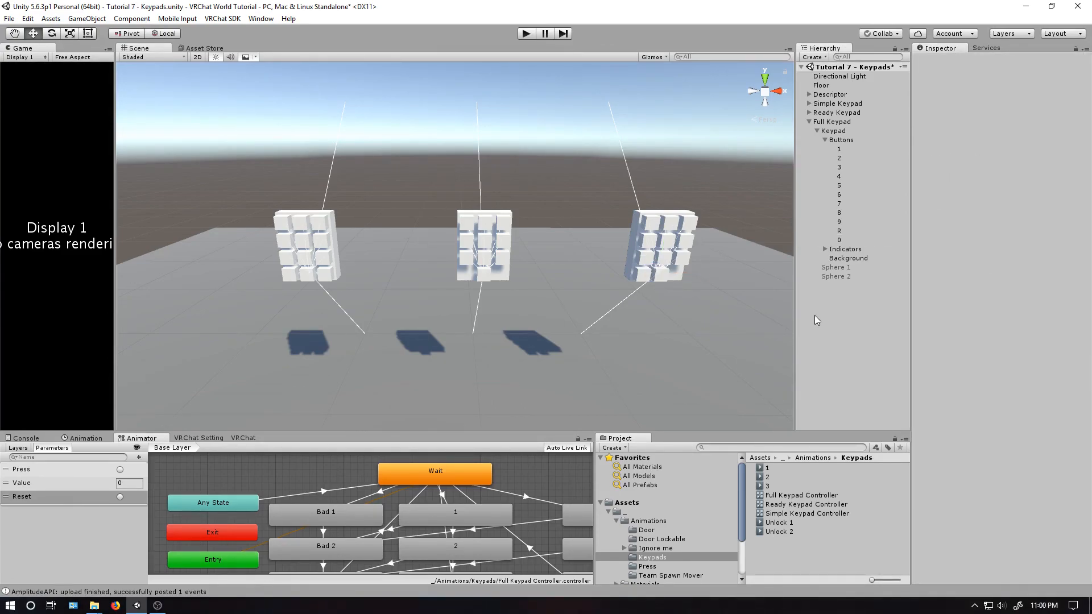
click(826, 140)
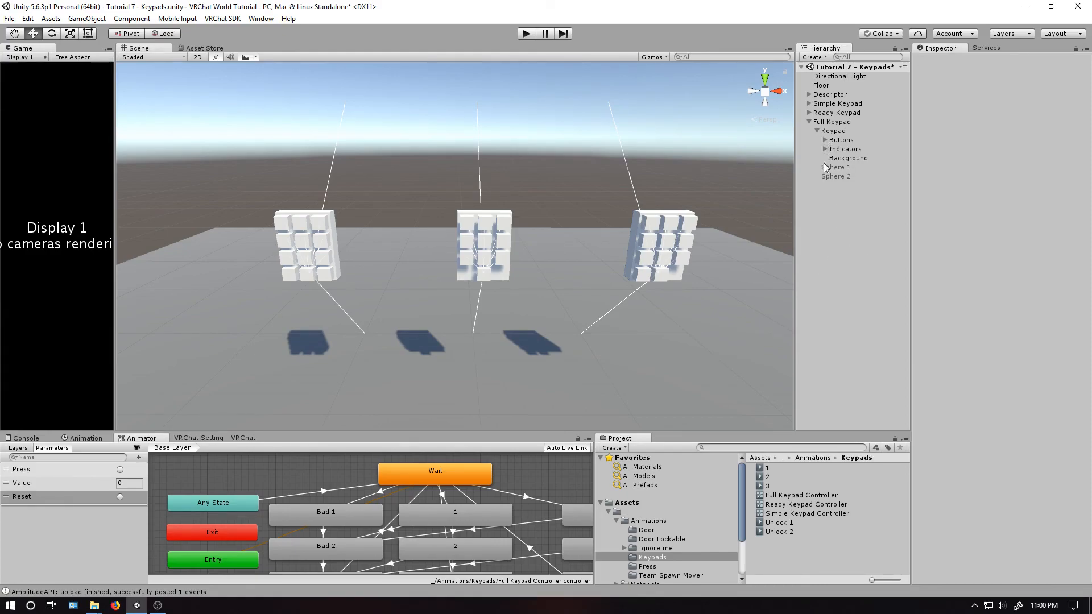